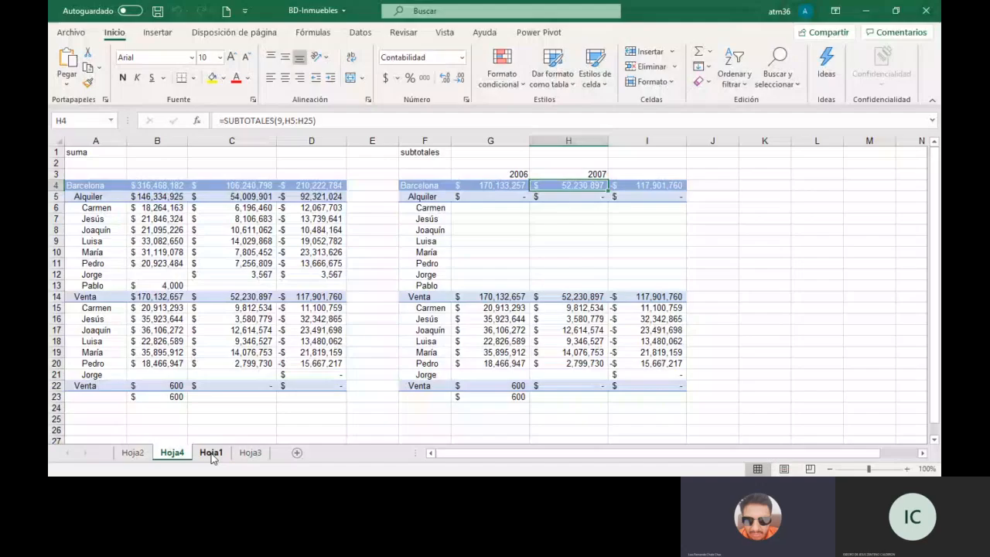
Review the workbook's sheets Hoja1, Hoja3 and Hoja4 and the pivot table on Hoja2
{"action": "left_click", "coordinate": [211, 453]}
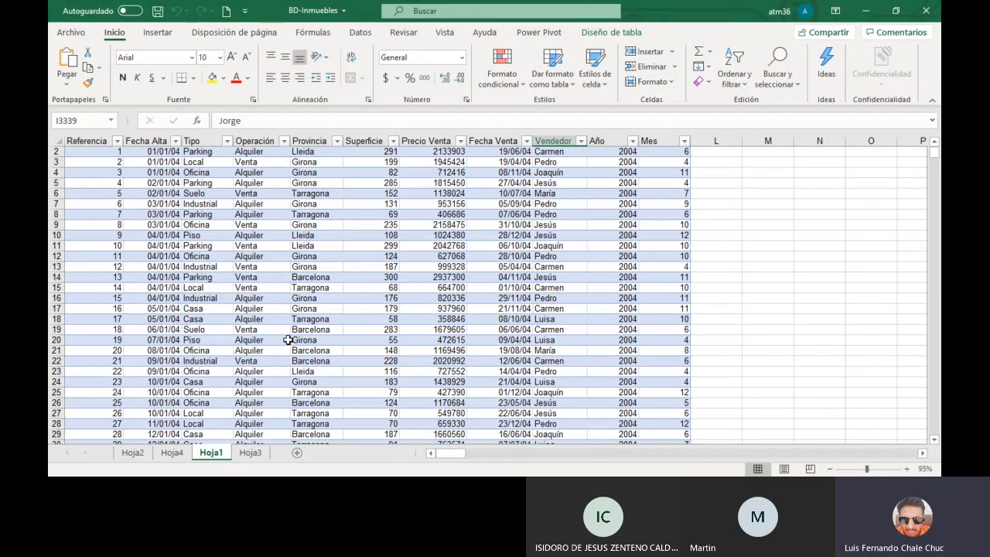
{"action": "scroll", "coordinate": [287, 339], "scroll_direction": "up", "scroll_amount": 1}
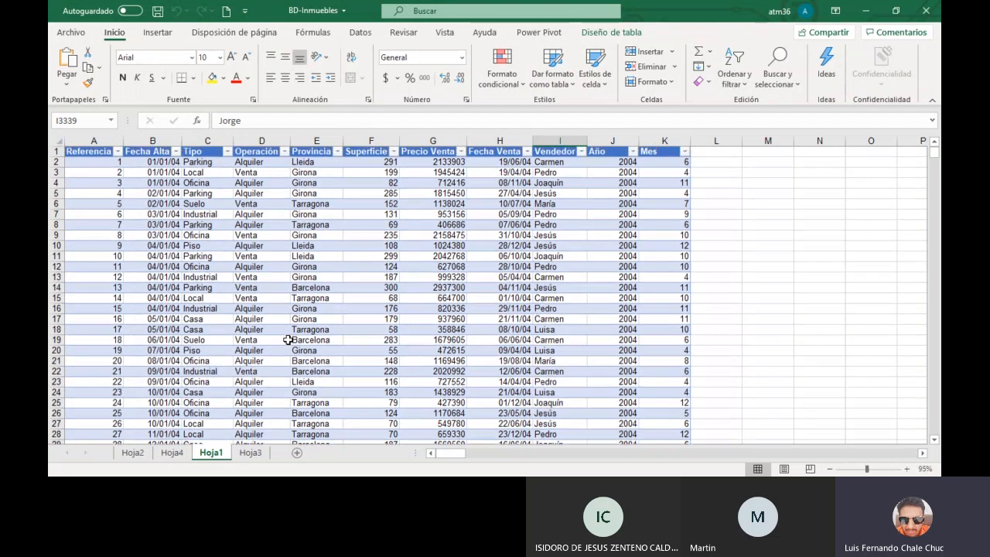
{"action": "left_click", "coordinate": [249, 454]}
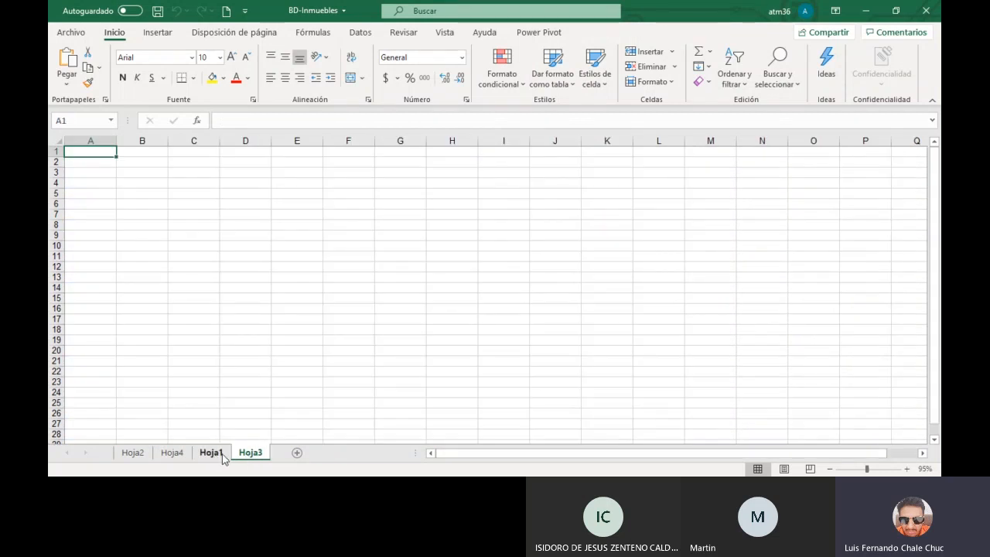
{"action": "left_click", "coordinate": [211, 454]}
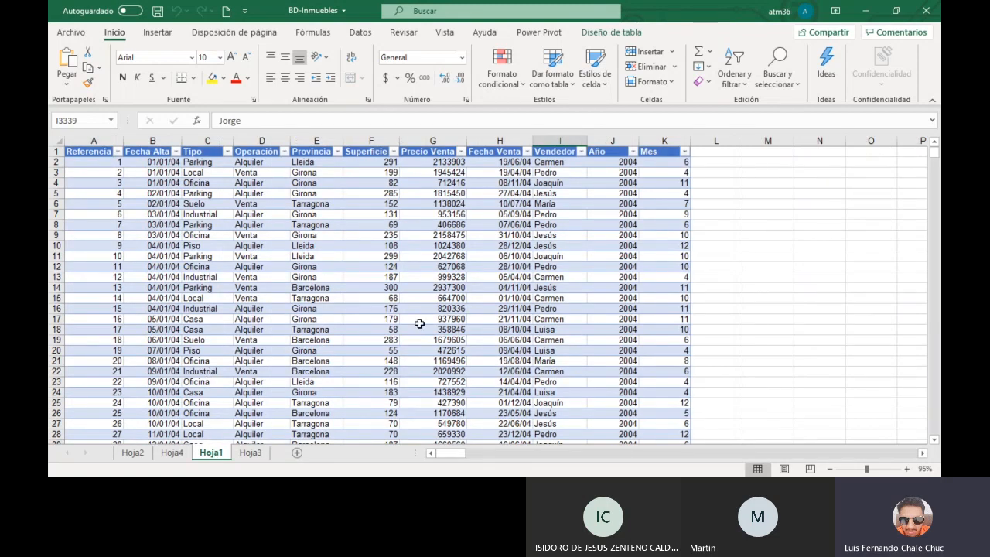
{"action": "left_click", "coordinate": [172, 455]}
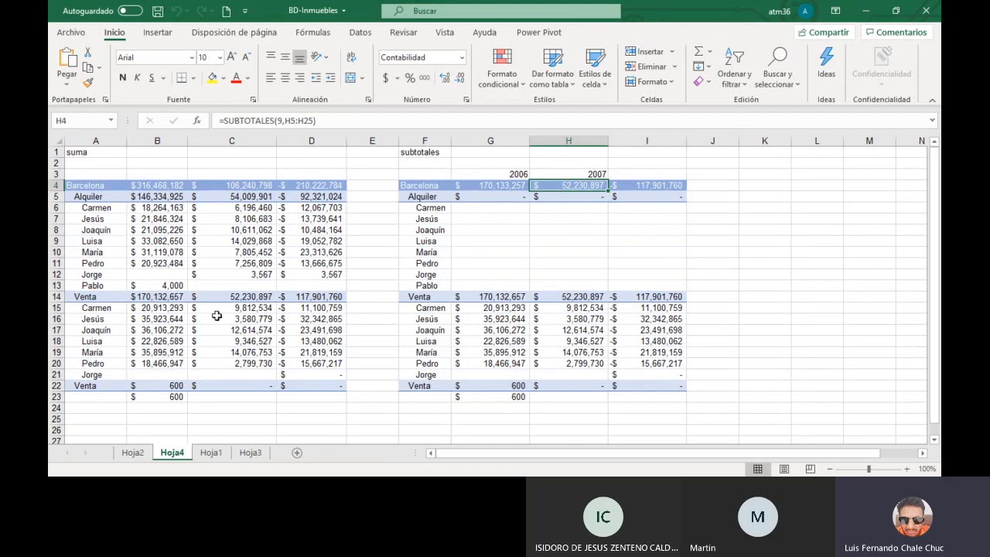
{"action": "left_click", "coordinate": [133, 453]}
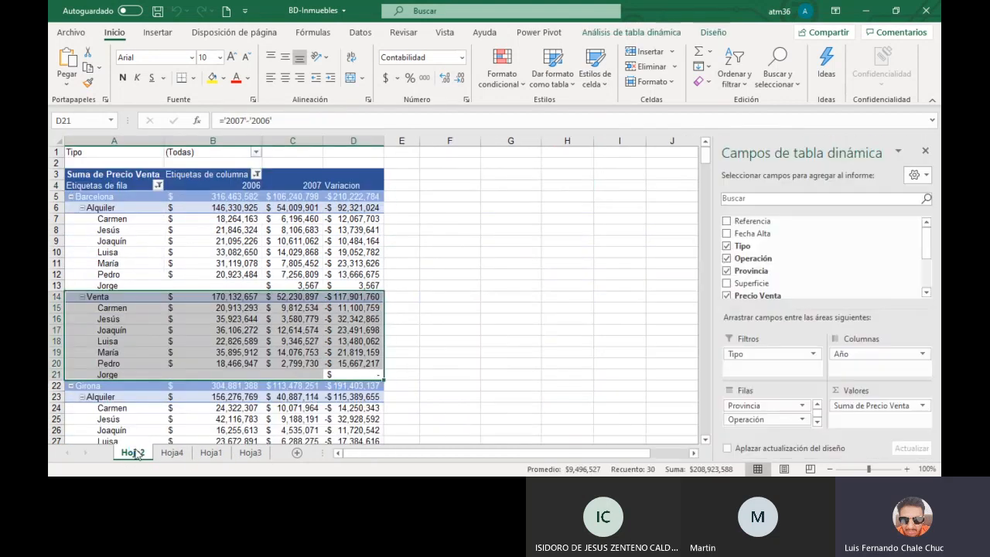
{"action": "left_click", "coordinate": [232, 250]}
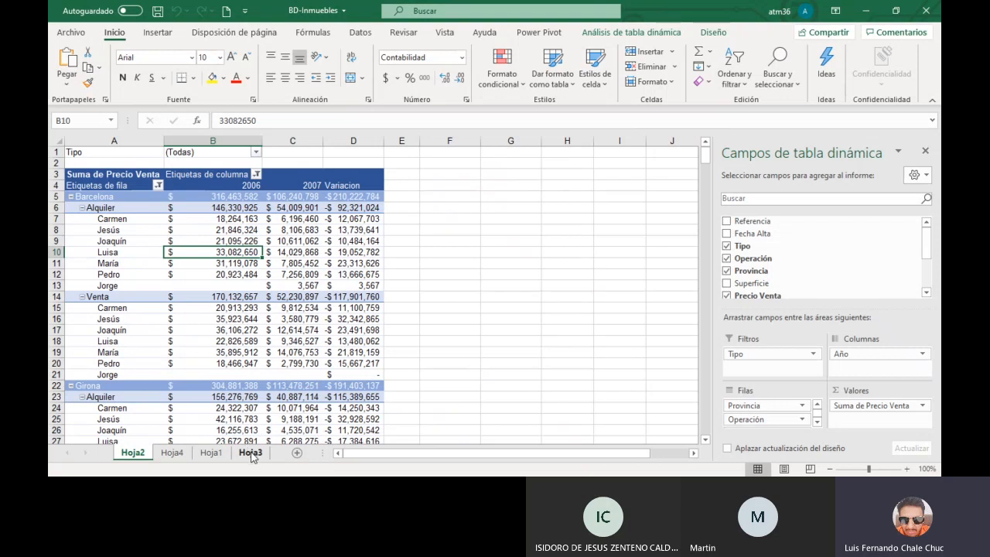
Add a new blank worksheet directly after Hoja2
{"action": "left_click", "coordinate": [297, 454]}
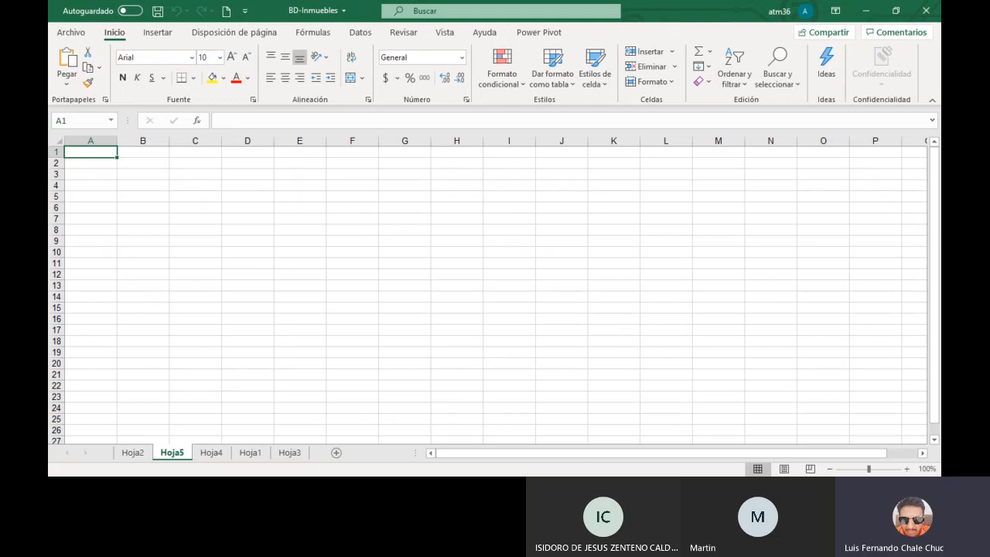
{"action": "left_click", "coordinate": [388, 423]}
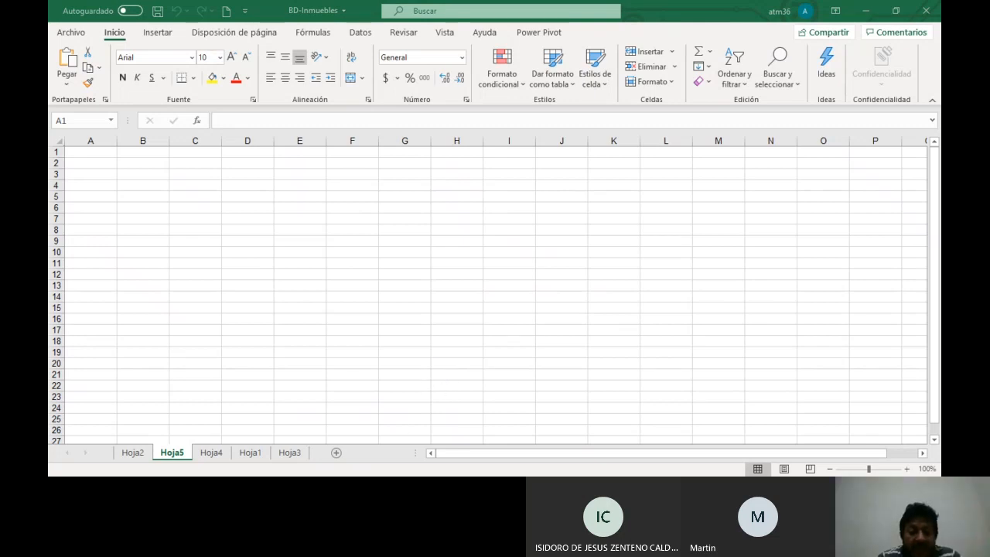
{"action": "left_click", "coordinate": [274, 349]}
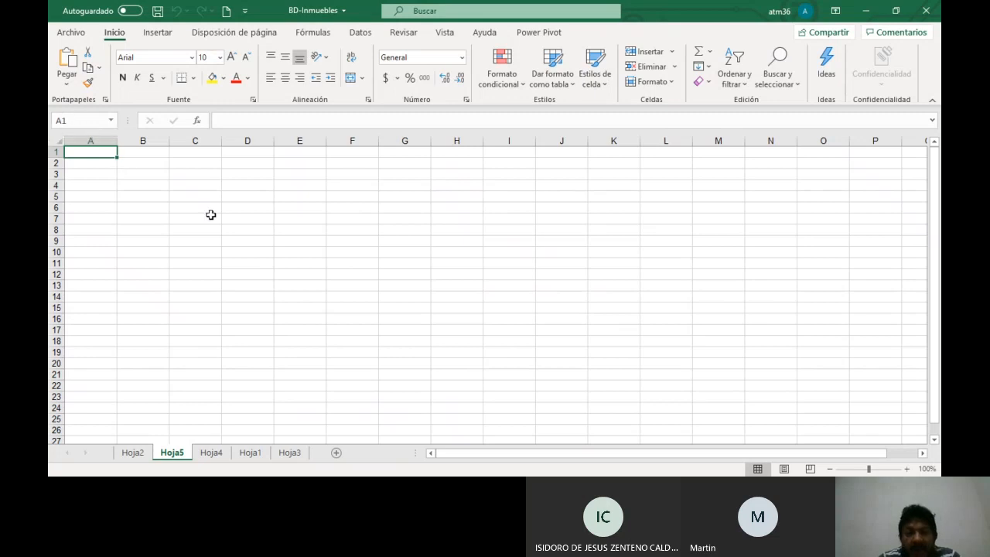
Demonstrate selecting the single cell F10 and the cell block E8:G14 on the blank sheet
{"action": "left_click", "coordinate": [265, 229]}
{"action": "left_click", "coordinate": [368, 255]}
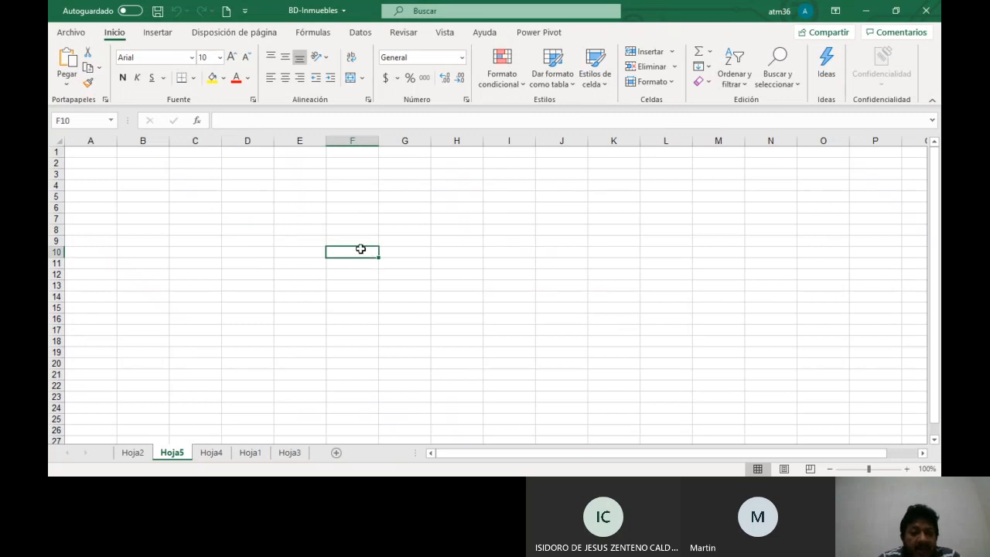
{"action": "left_click_drag", "start_coordinate": [302, 230], "coordinate": [387, 293]}
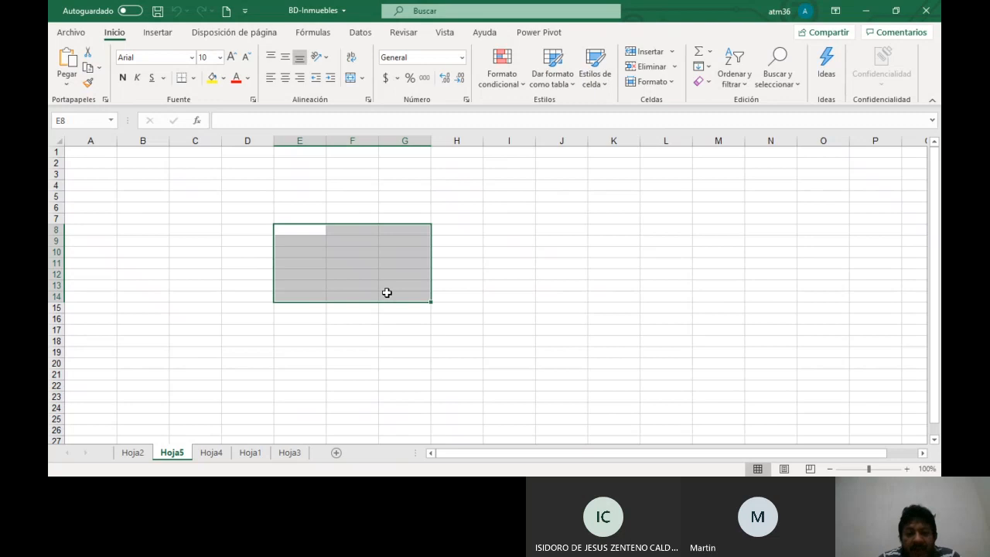
{"action": "left_click", "coordinate": [243, 216]}
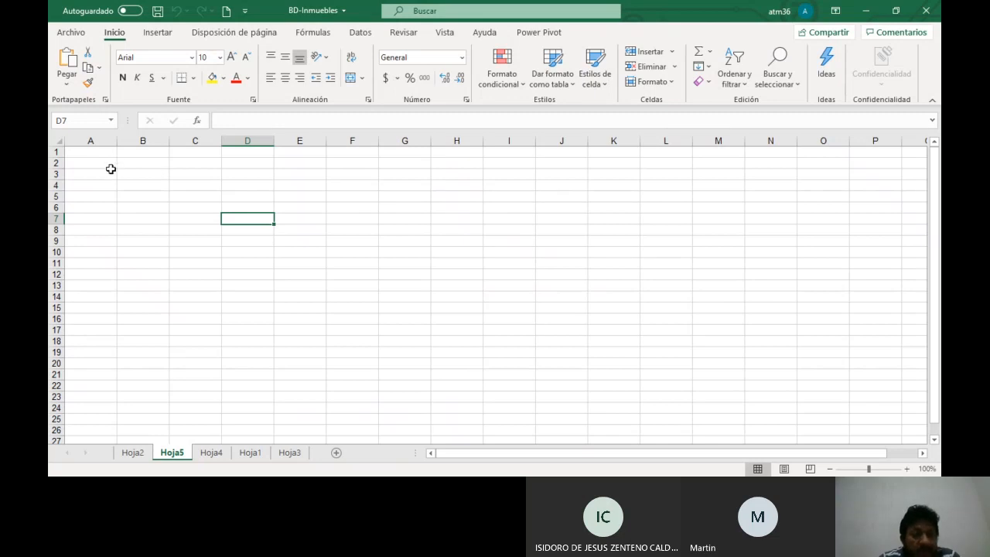
Jump straight to cell W456 by entering its reference
{"action": "left_click", "coordinate": [89, 120]}
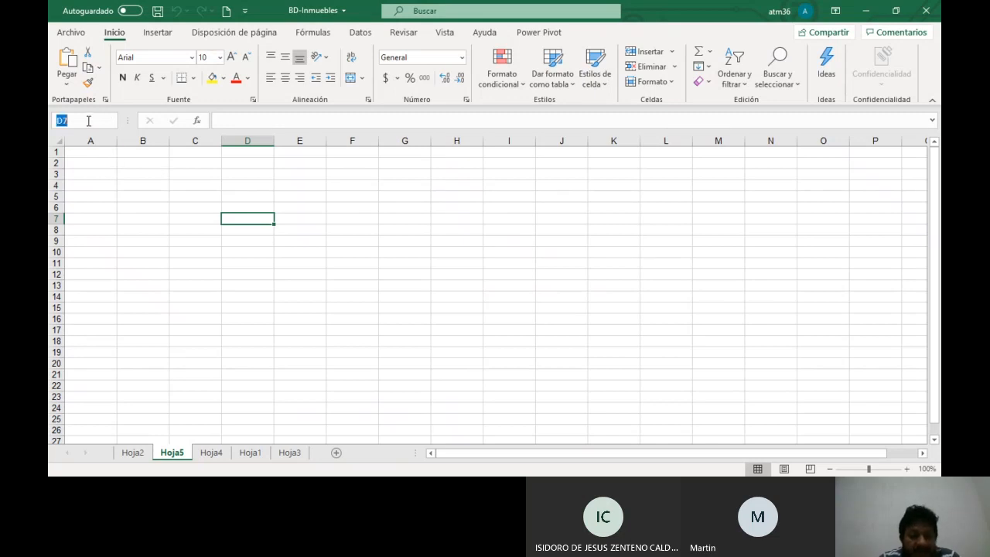
{"action": "type", "text": "w456"}
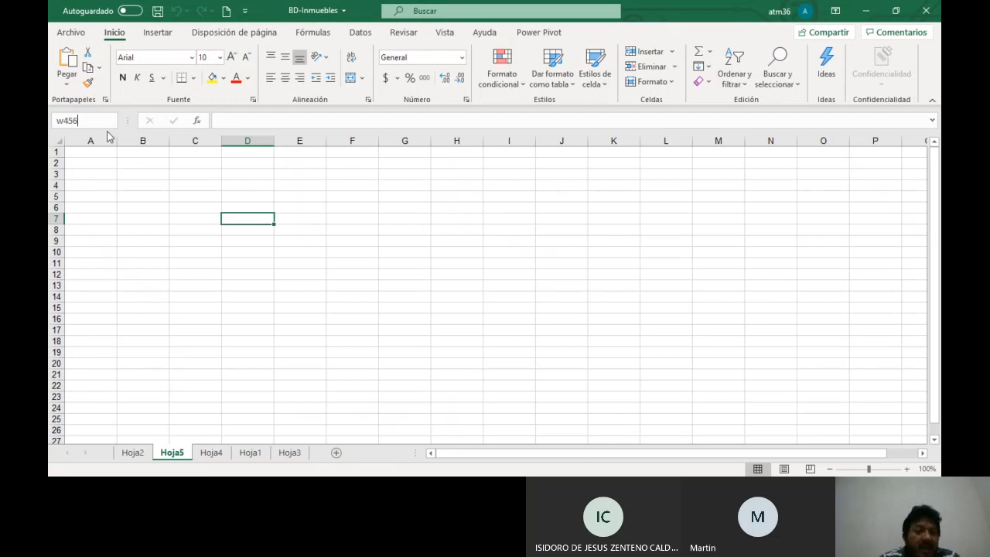
{"action": "key", "text": "Return"}
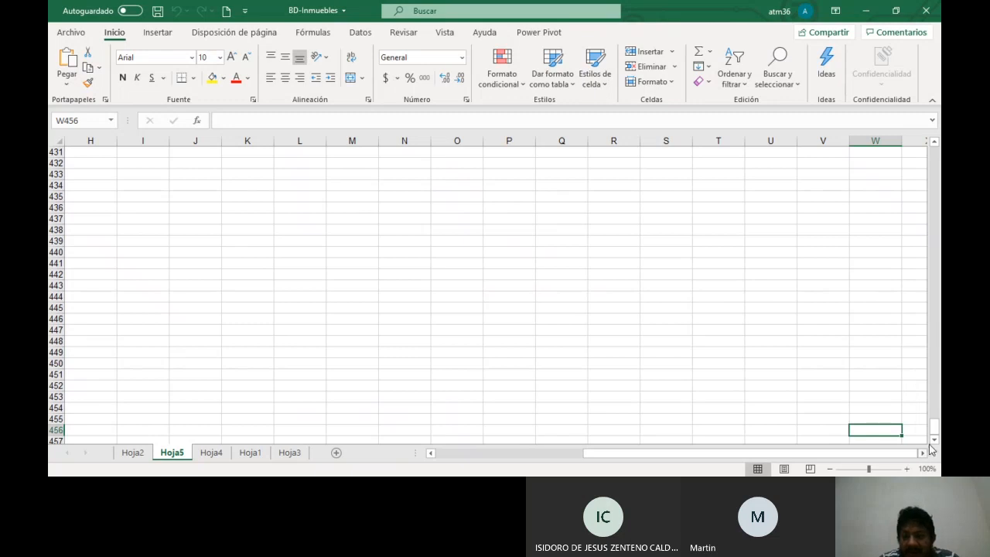
Return to the start of the sheet by going to cell A2 by its reference
{"action": "left_click_drag", "start_coordinate": [934, 430], "coordinate": [936, 287]}
{"action": "left_click_drag", "start_coordinate": [857, 453], "coordinate": [650, 458]}
{"action": "left_click", "coordinate": [94, 118]}
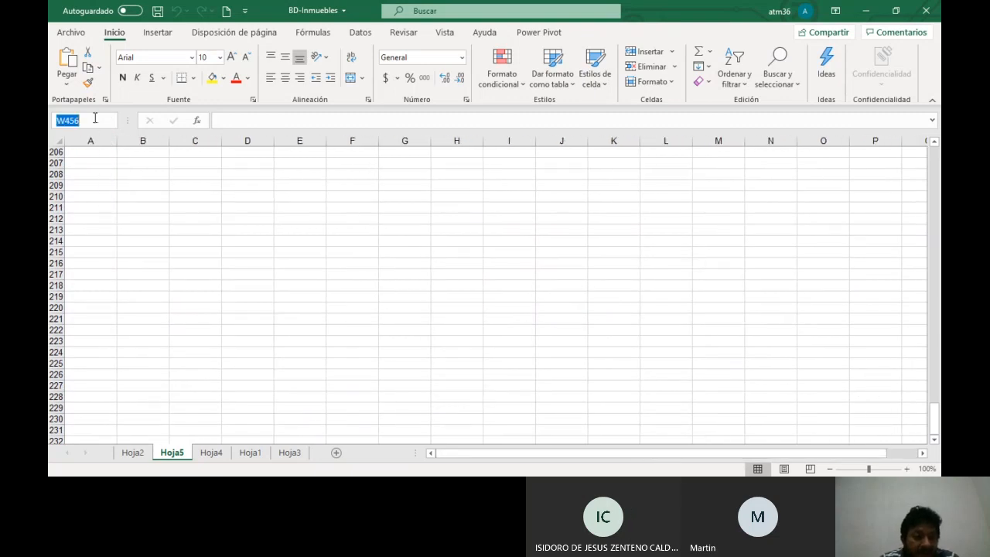
{"action": "type", "text": "a2"}
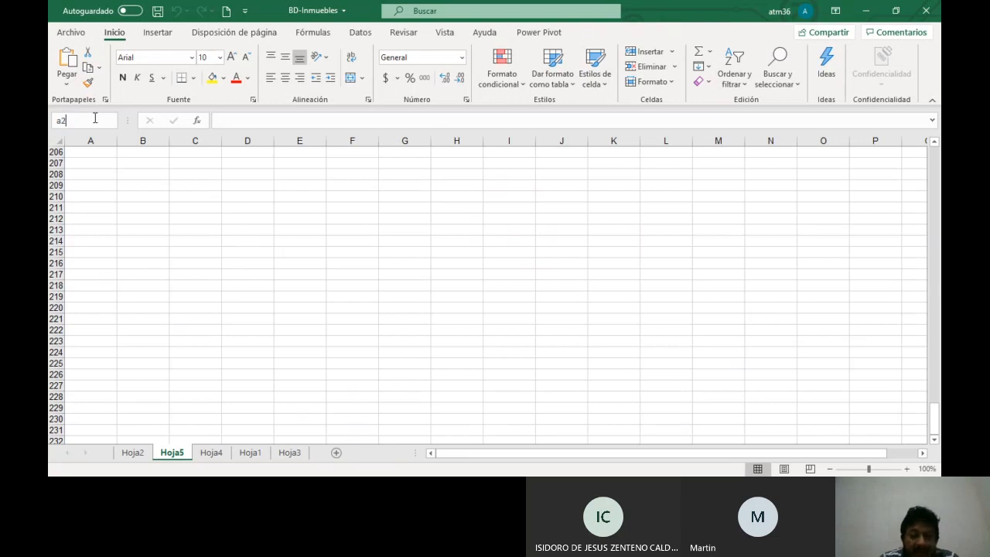
{"action": "key", "text": "Return"}
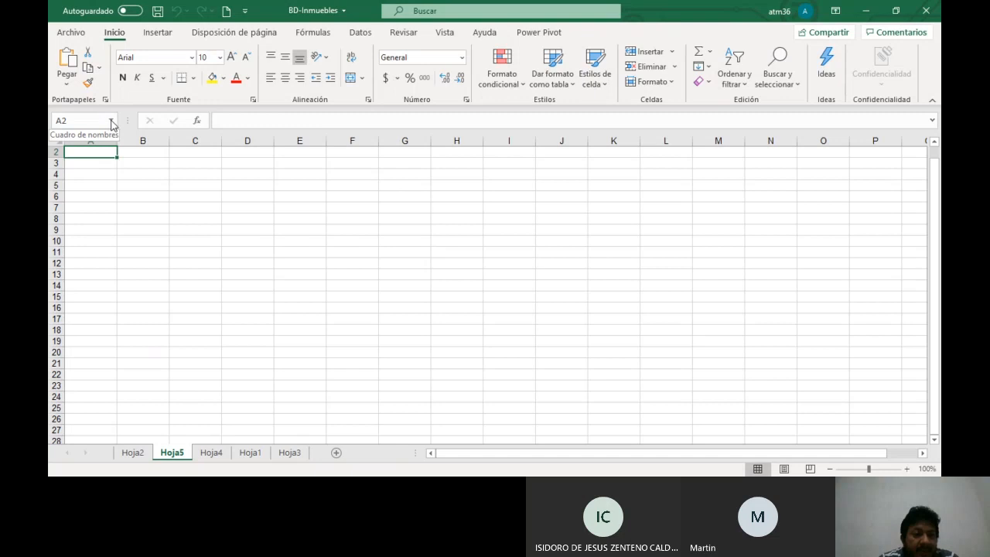
Go to the named range BaseDeDatos and look over its first records
{"action": "left_click", "coordinate": [111, 121]}
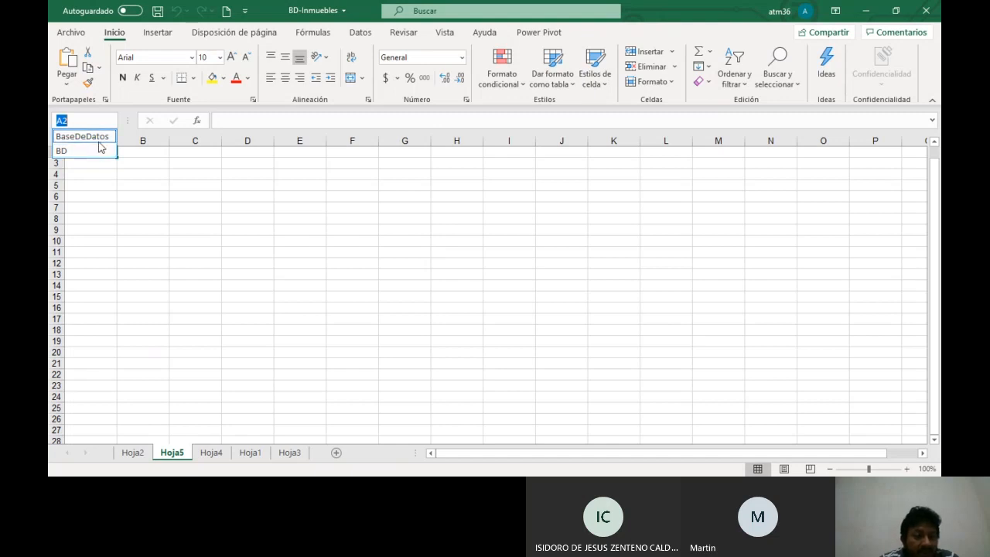
{"action": "left_click", "coordinate": [99, 139]}
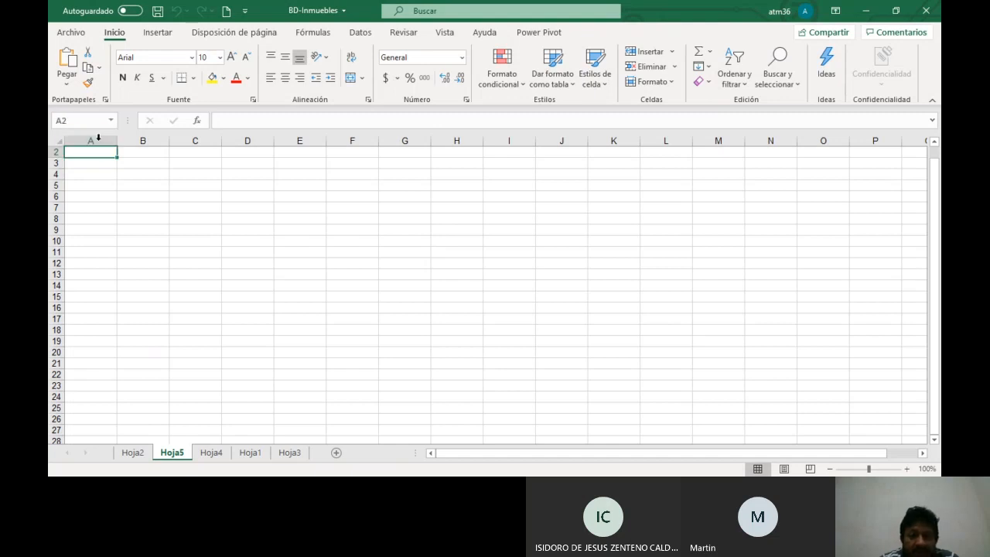
{"action": "scroll", "coordinate": [687, 170], "scroll_direction": "down", "scroll_amount": 18}
{"action": "scroll", "coordinate": [694, 162], "scroll_direction": "up", "scroll_amount": 15}
{"action": "scroll", "coordinate": [732, 153], "scroll_direction": "up", "scroll_amount": 3}
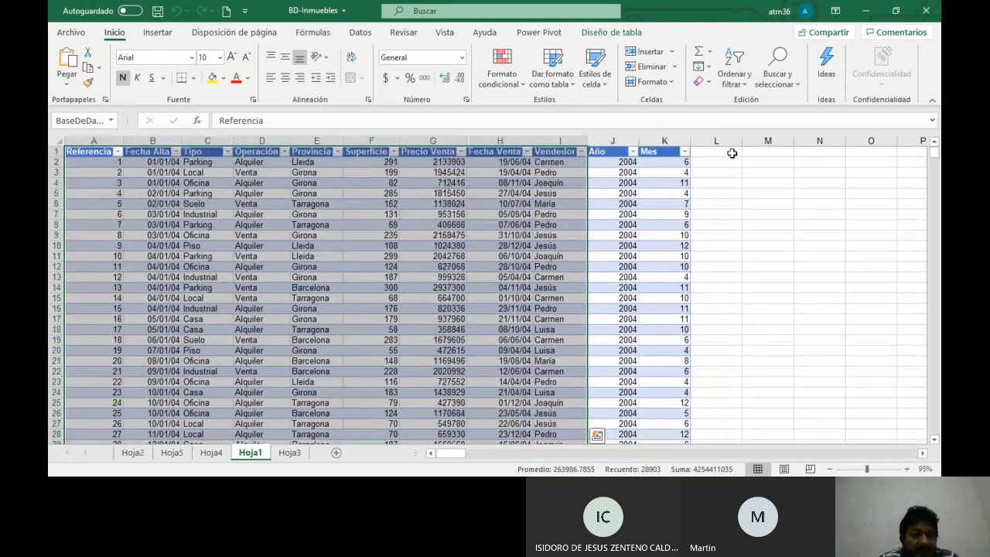
Examine how far down the selected BaseDeDatos range extends, through to the table's last record
{"action": "scroll", "coordinate": [701, 164], "scroll_direction": "down", "scroll_amount": 17}
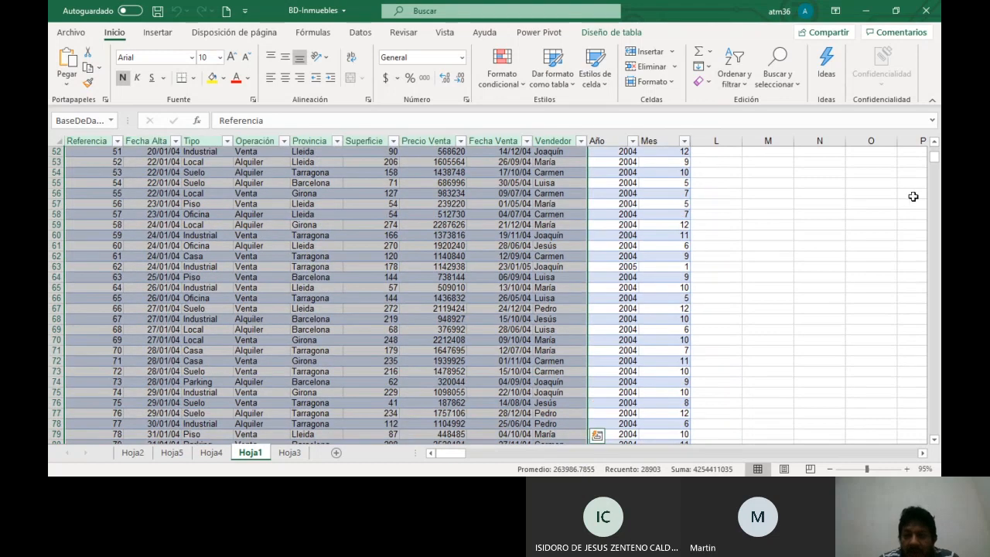
{"action": "left_click_drag", "start_coordinate": [936, 160], "coordinate": [936, 429]}
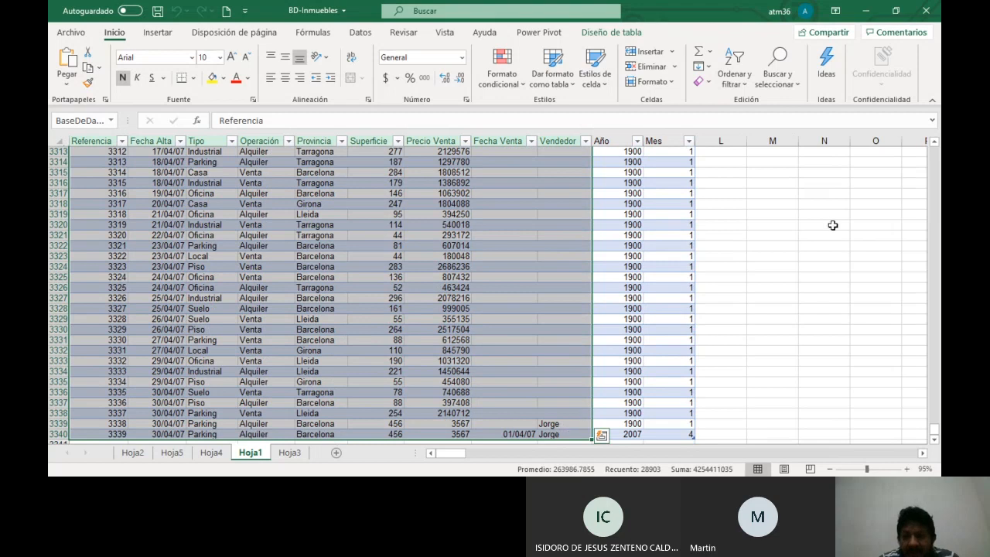
{"action": "scroll", "coordinate": [833, 225], "scroll_direction": "up", "scroll_amount": 20}
{"action": "scroll", "coordinate": [832, 225], "scroll_direction": "up", "scroll_amount": 10}
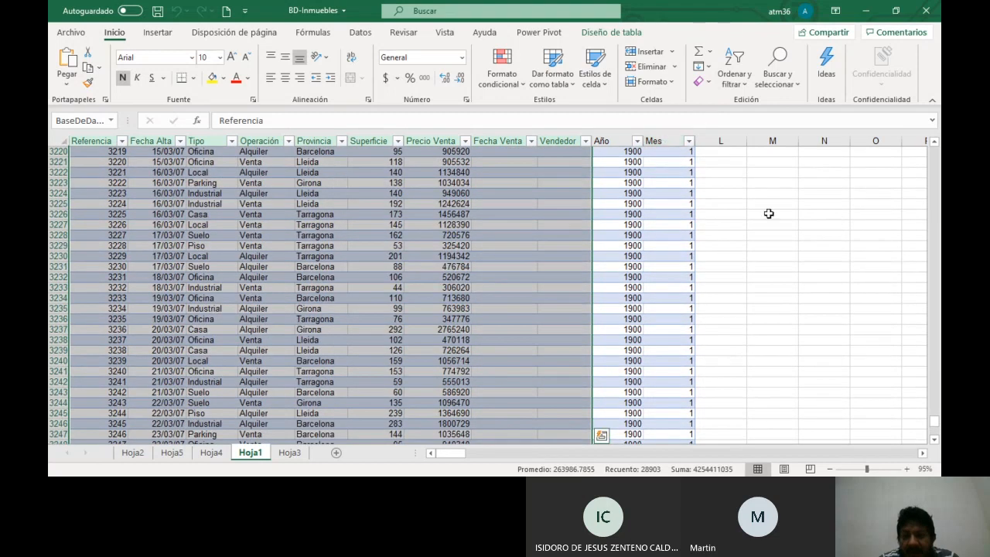
{"action": "left_click_drag", "start_coordinate": [938, 416], "coordinate": [942, 241]}
{"action": "mouse_move", "coordinate": [935, 421]}
{"action": "left_mouse_down"}
{"action": "mouse_move", "coordinate": [934, 156]}
{"action": "mouse_move", "coordinate": [934, 430]}
{"action": "left_mouse_up"}
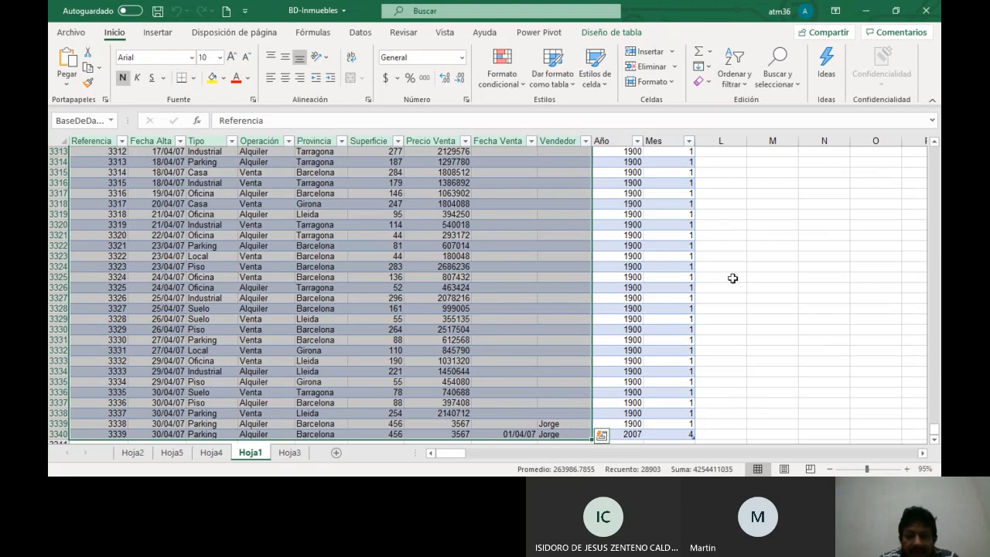
Deselect the data and select the named range BaseDeDatos again
{"action": "left_click", "coordinate": [818, 281]}
{"action": "left_click", "coordinate": [110, 120]}
{"action": "left_click", "coordinate": [98, 137]}
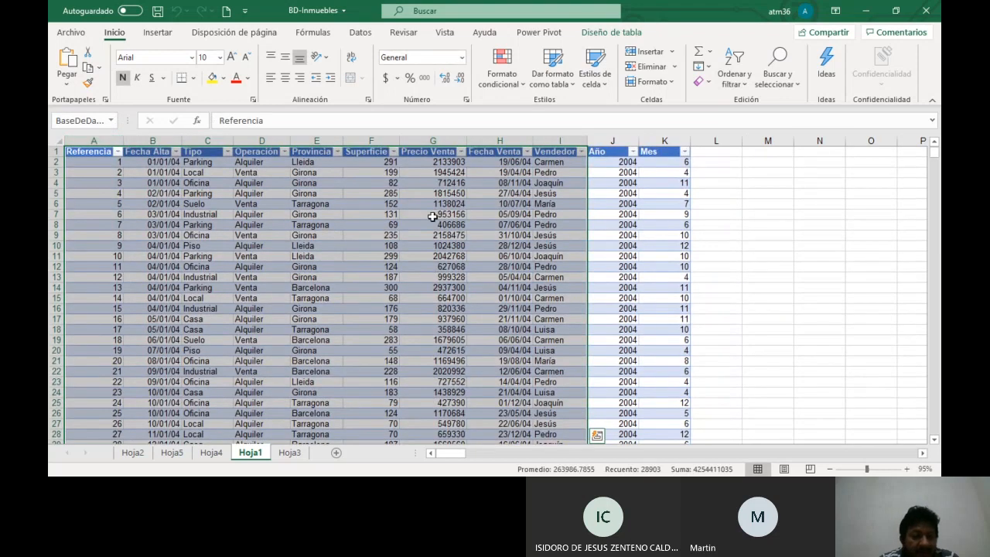
Switch to the empty sheet Hoja3 and select cell A3
{"action": "left_click", "coordinate": [290, 453]}
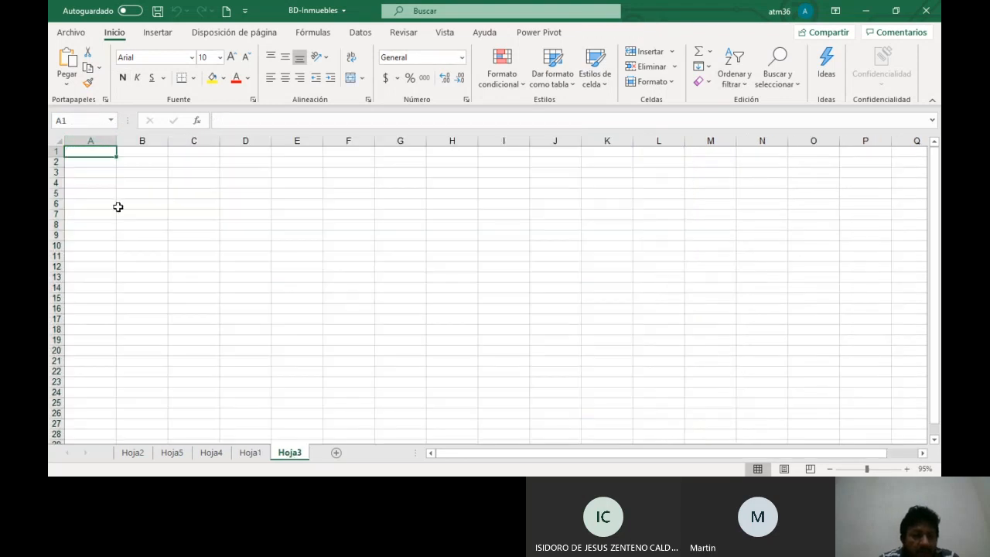
{"action": "left_click", "coordinate": [104, 172]}
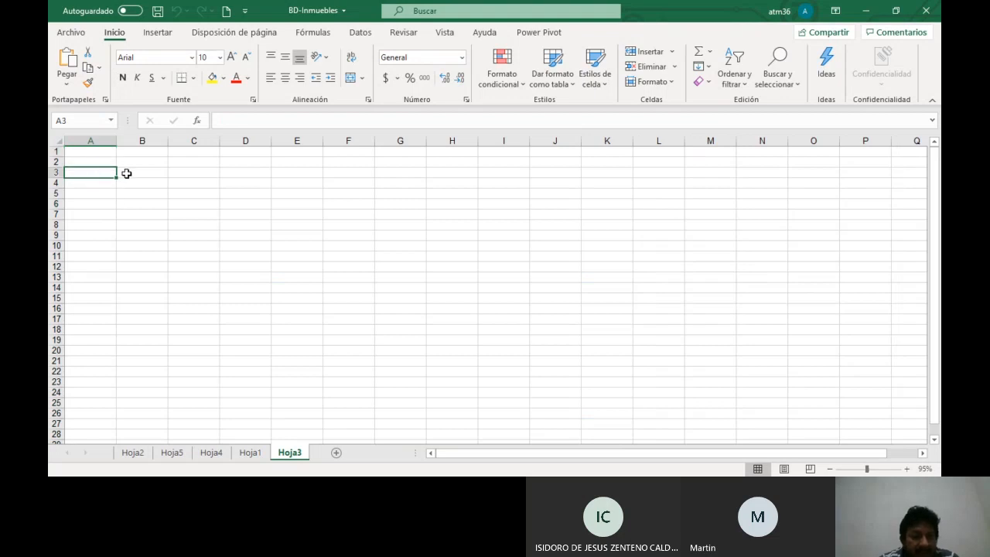
{"action": "left_click", "coordinate": [102, 183]}
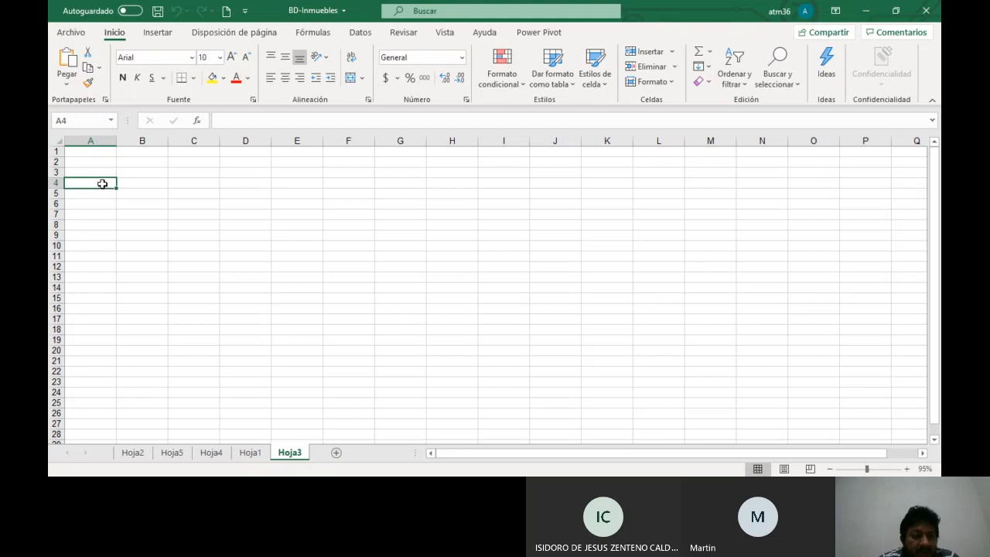
{"action": "left_click", "coordinate": [103, 173]}
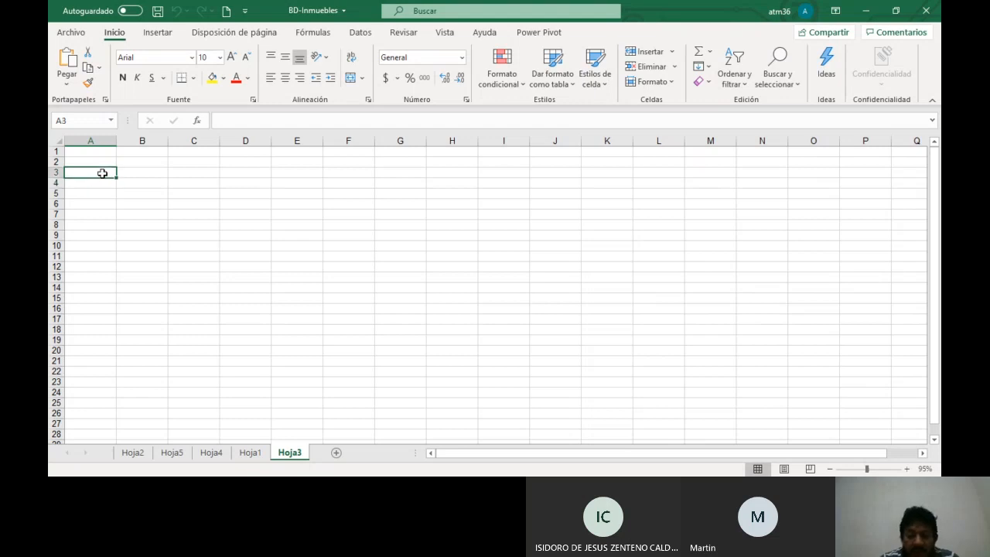
{"action": "type", "text": "="}
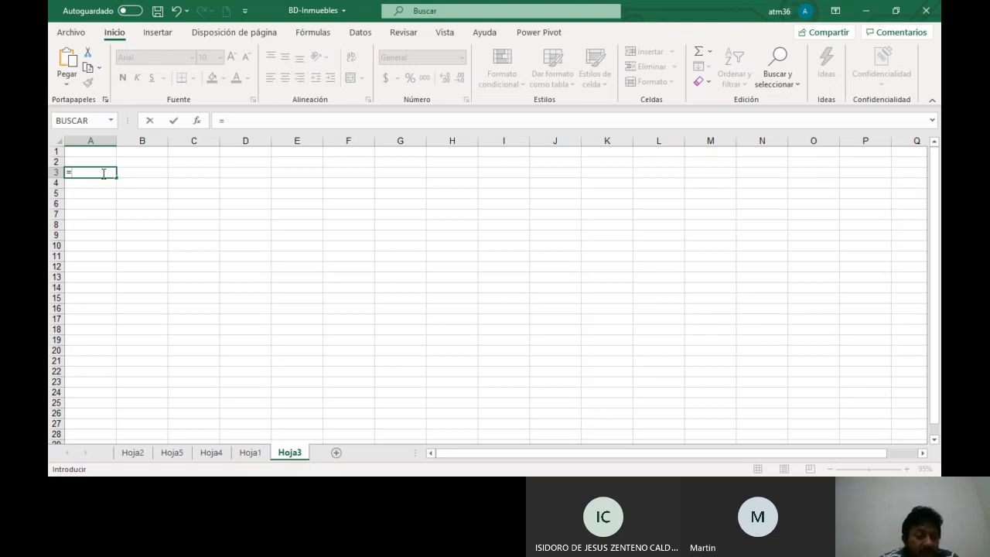
{"action": "left_click_drag", "start_coordinate": [200, 148], "coordinate": [248, 161]}
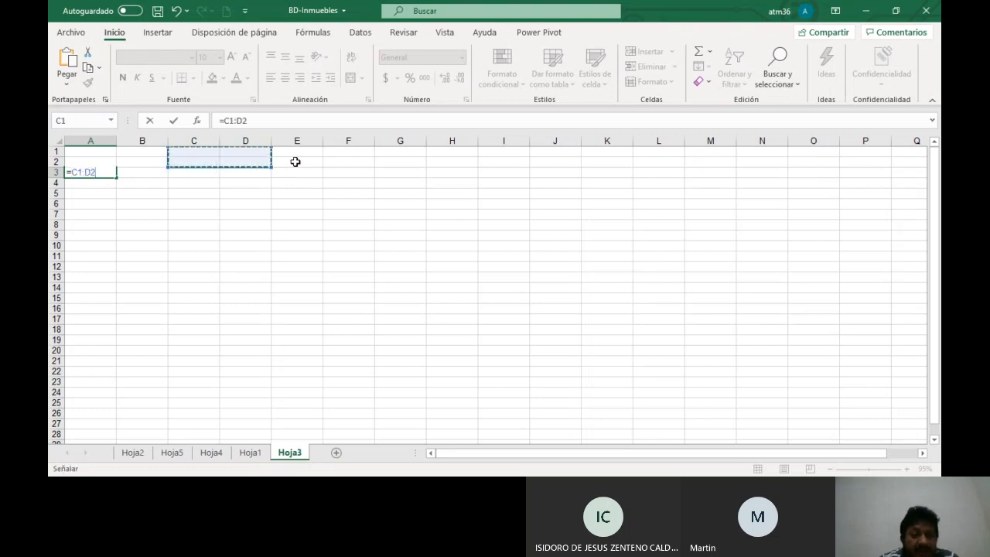
{"action": "left_click", "coordinate": [284, 161]}
{"action": "left_click", "coordinate": [172, 203]}
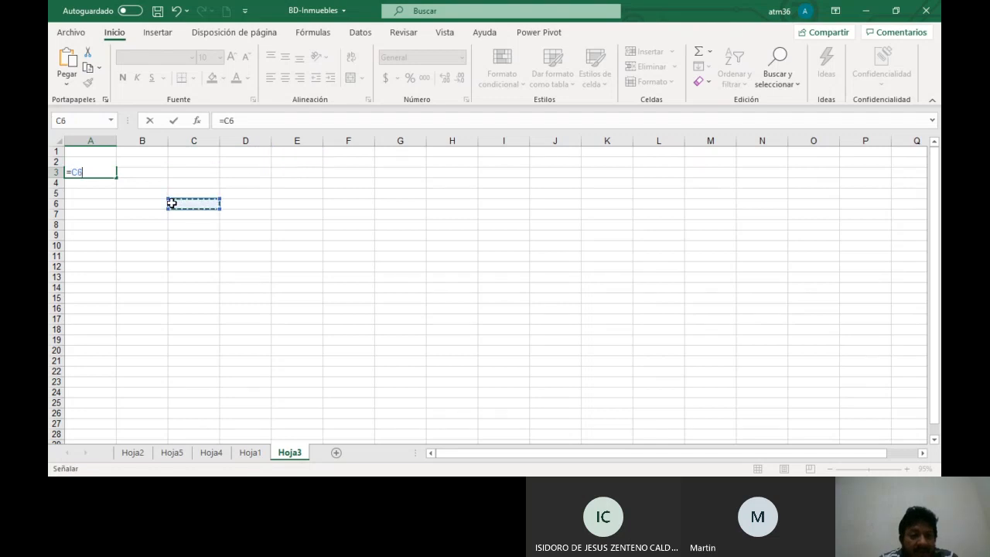
{"action": "key", "text": "Escape"}
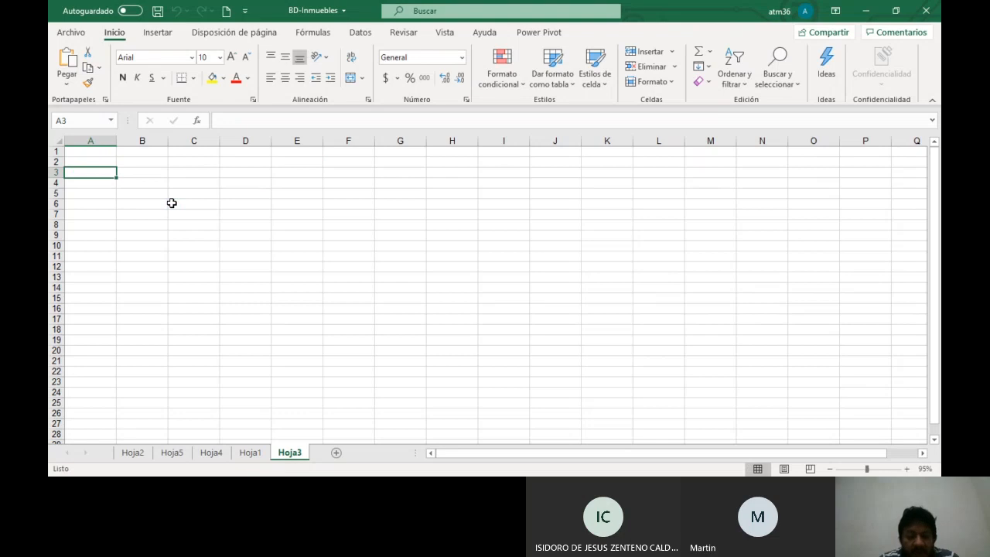
{"action": "type", "text": "+C1"}
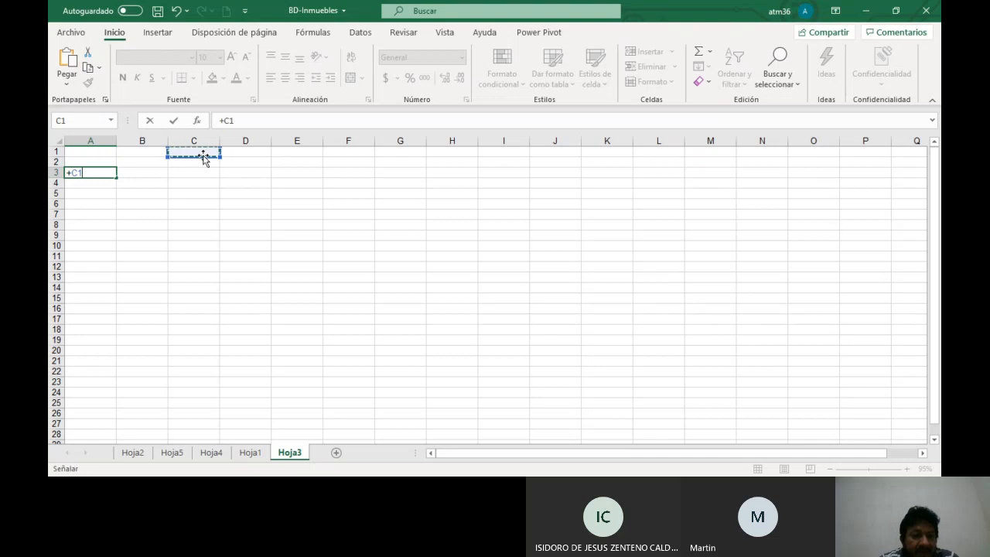
{"action": "left_click", "coordinate": [203, 154]}
{"action": "key", "text": "BackSpace"}
{"action": "key", "text": "BackSpace"}
{"action": "key", "text": "BackSpace"}
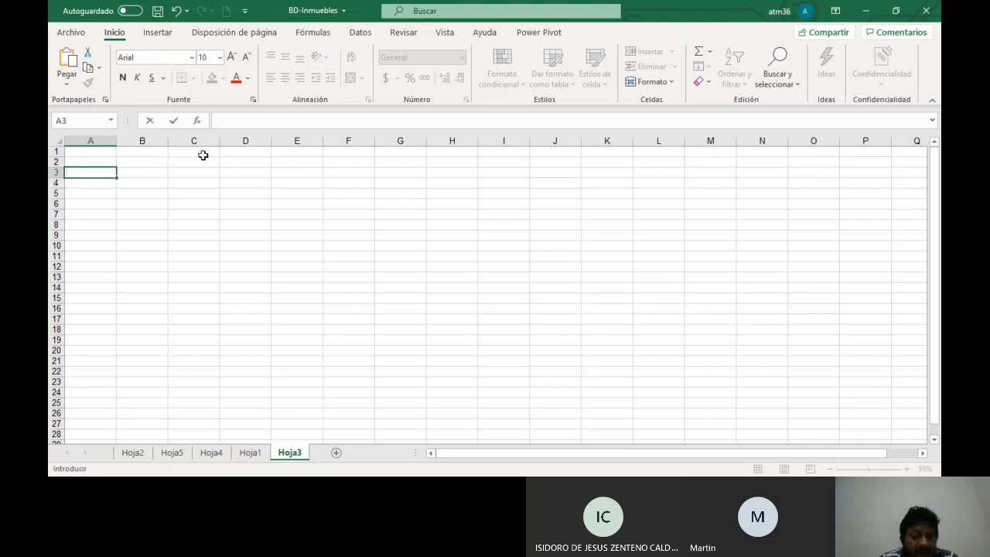
{"action": "key", "text": "Escape"}
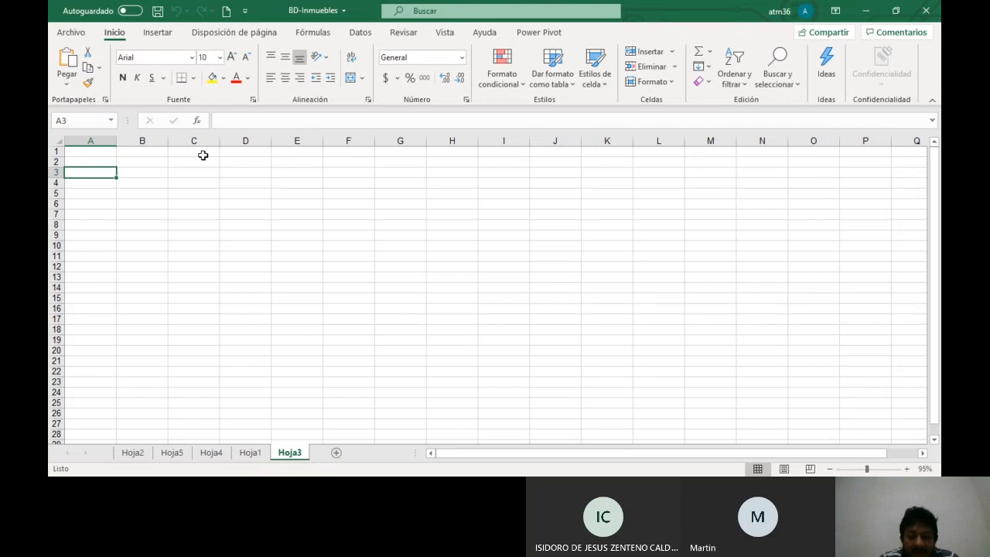
{"action": "type", "text": "="}
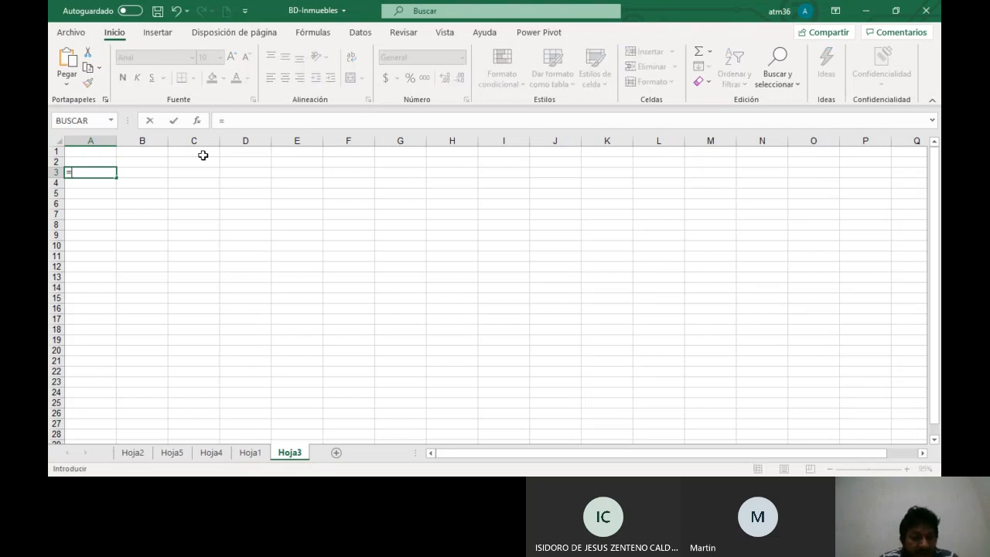
{"action": "key", "text": "Escape"}
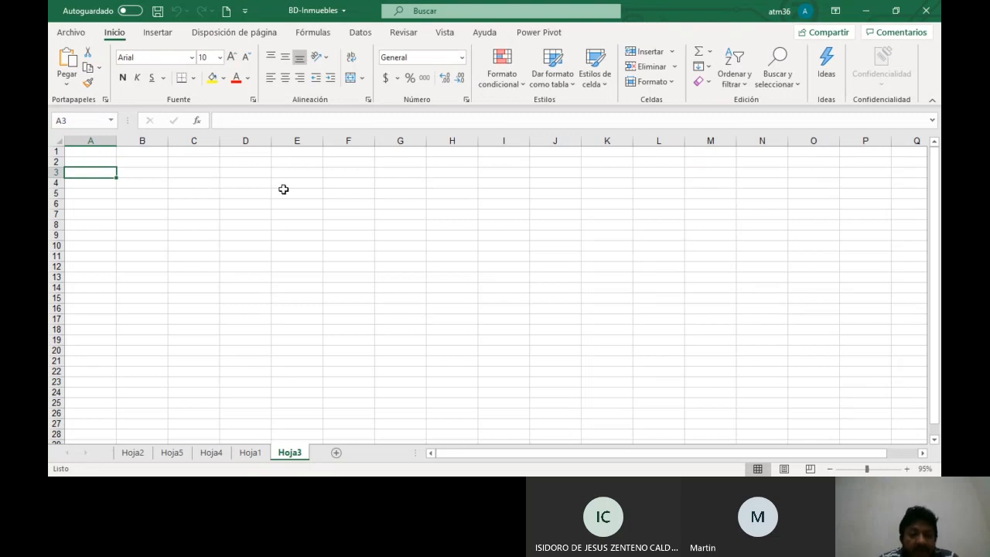
Enter a formula in F5 that references cell B5, and check the cell it points to
{"action": "left_click", "coordinate": [351, 193]}
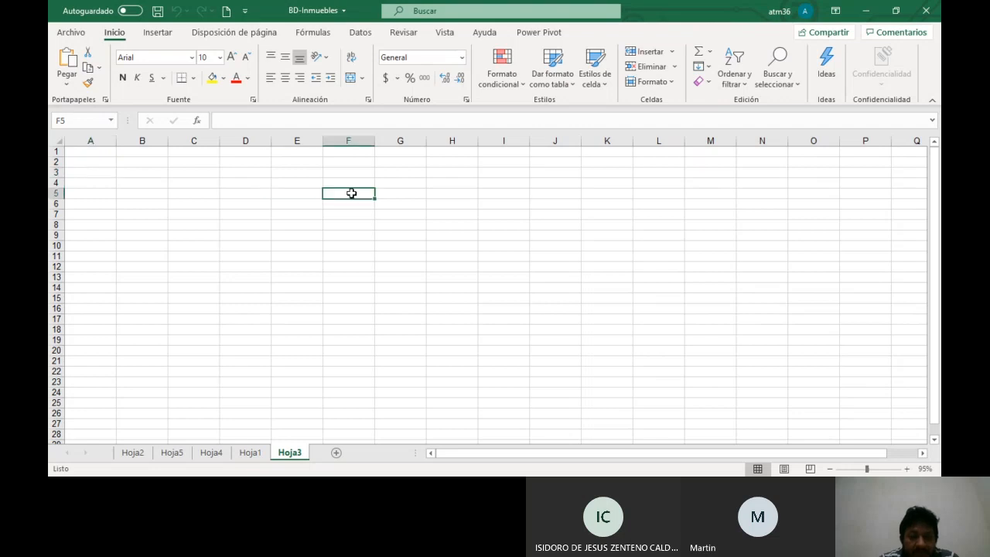
{"action": "type", "text": "="}
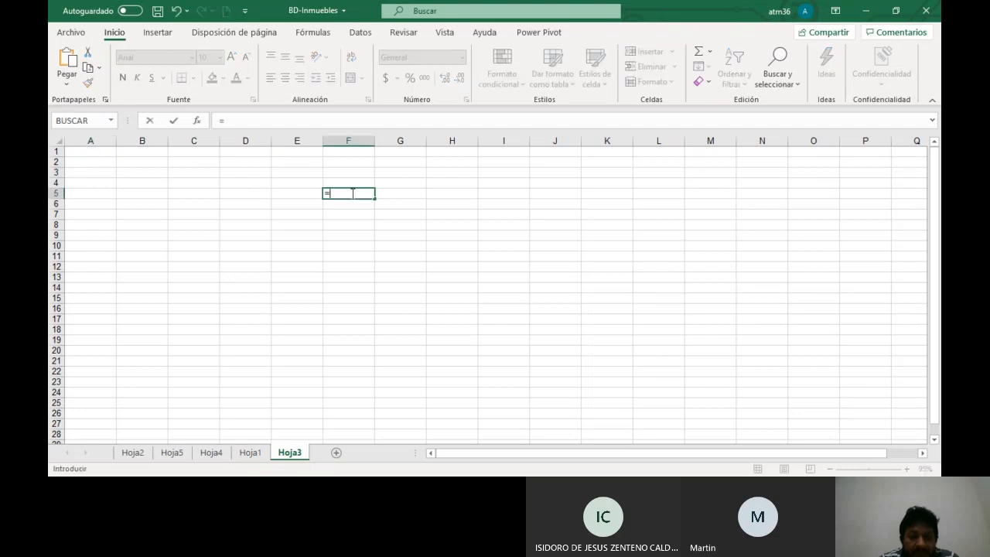
{"action": "left_click", "coordinate": [151, 195]}
{"action": "key", "text": "Return"}
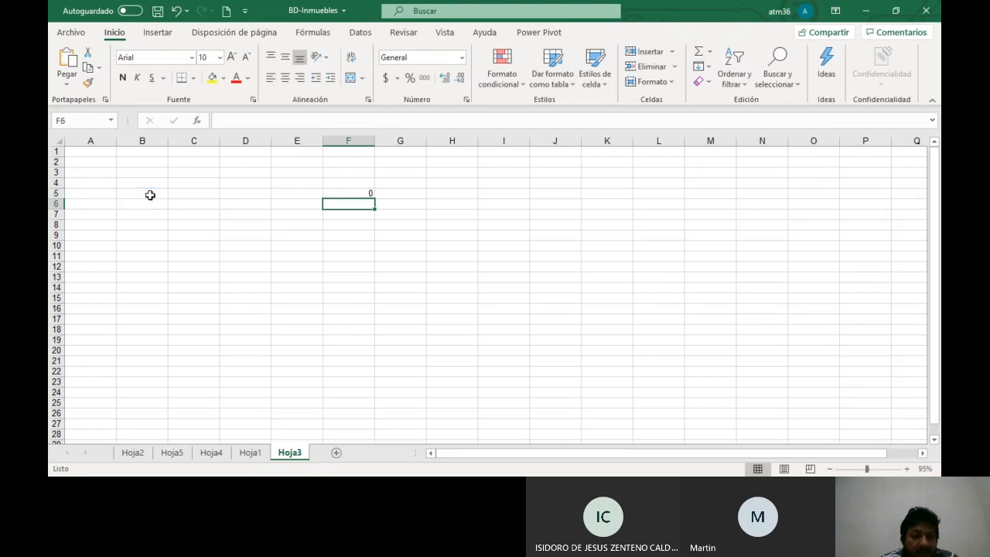
{"action": "double_click", "coordinate": [348, 192]}
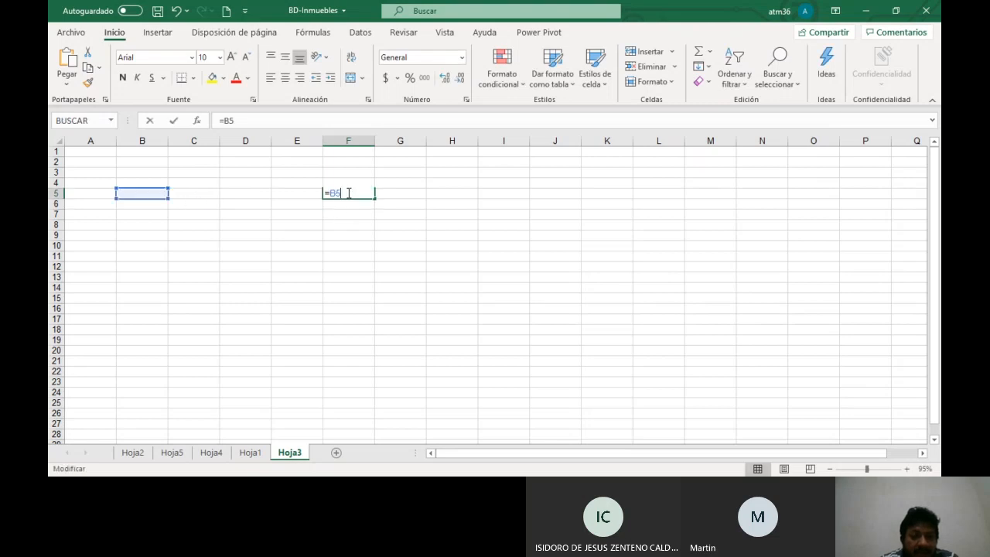
{"action": "key", "text": "Escape"}
{"action": "type", "text": "=b5"}
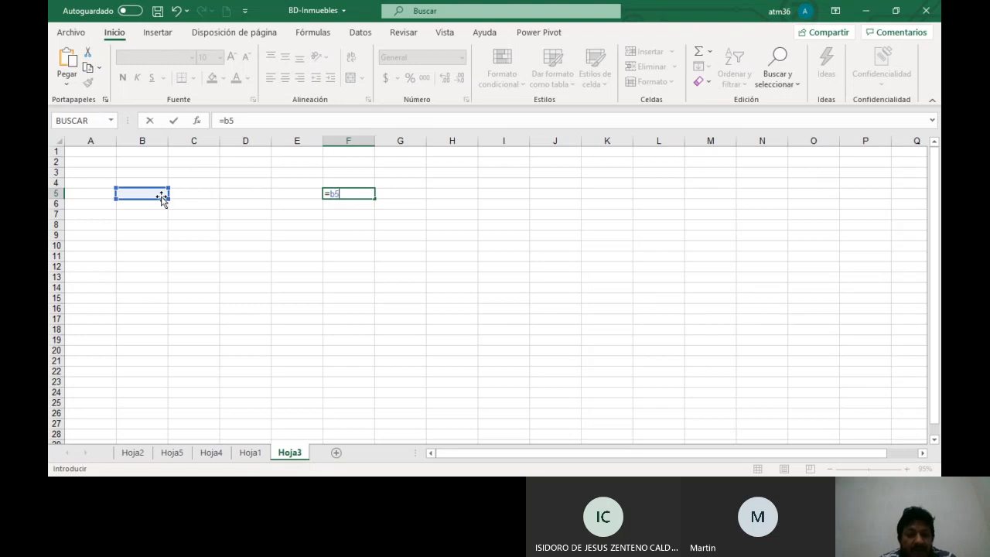
{"action": "key", "text": "Escape"}
{"action": "type", "text": "="}
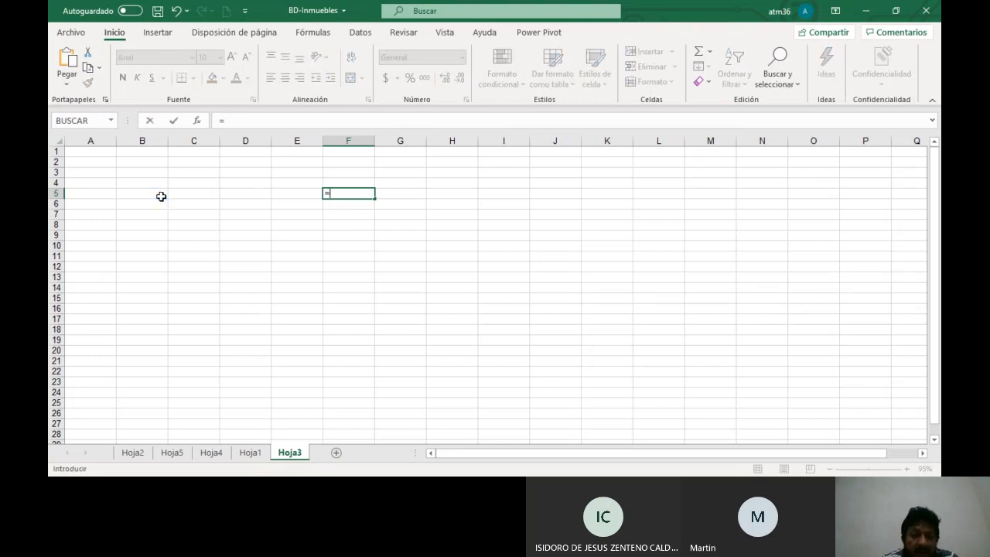
{"action": "key", "text": "Left"}
{"action": "key", "text": "Left"}
{"action": "key", "text": "Left"}
{"action": "key", "text": "Left"}
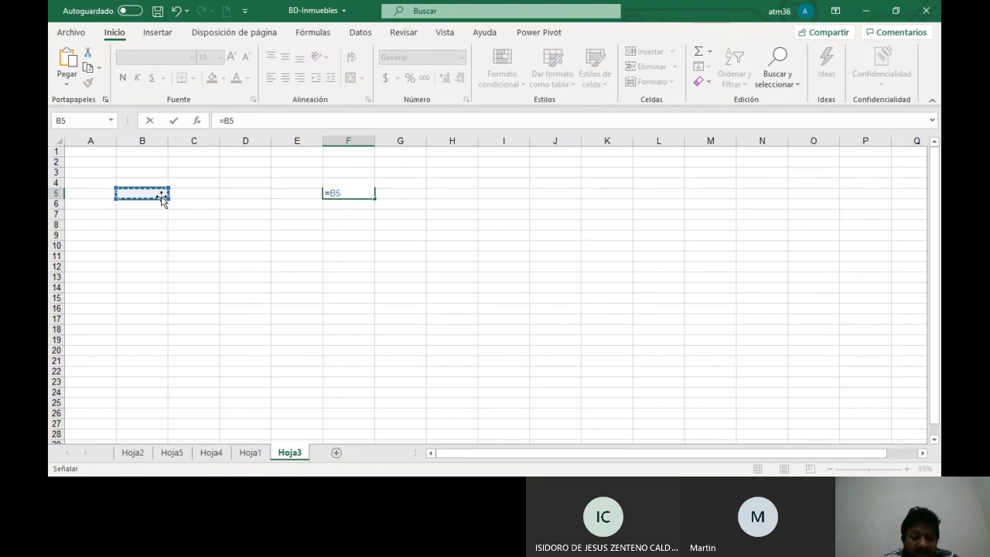
{"action": "key", "text": "Escape"}
Enter the reference =B5 in F5 again by pointing at the cell, and enter 34 in B5
{"action": "type", "text": "="}
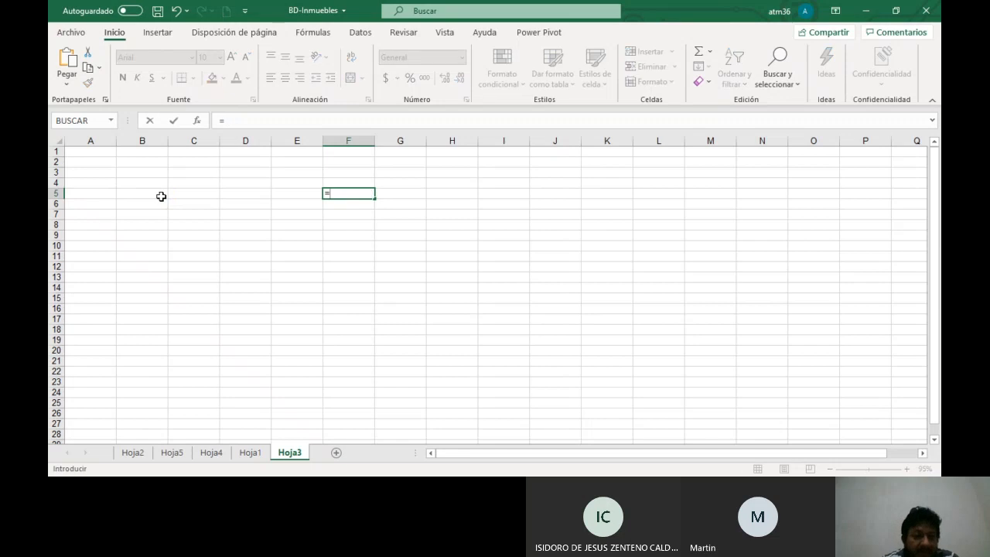
{"action": "left_click", "coordinate": [148, 196]}
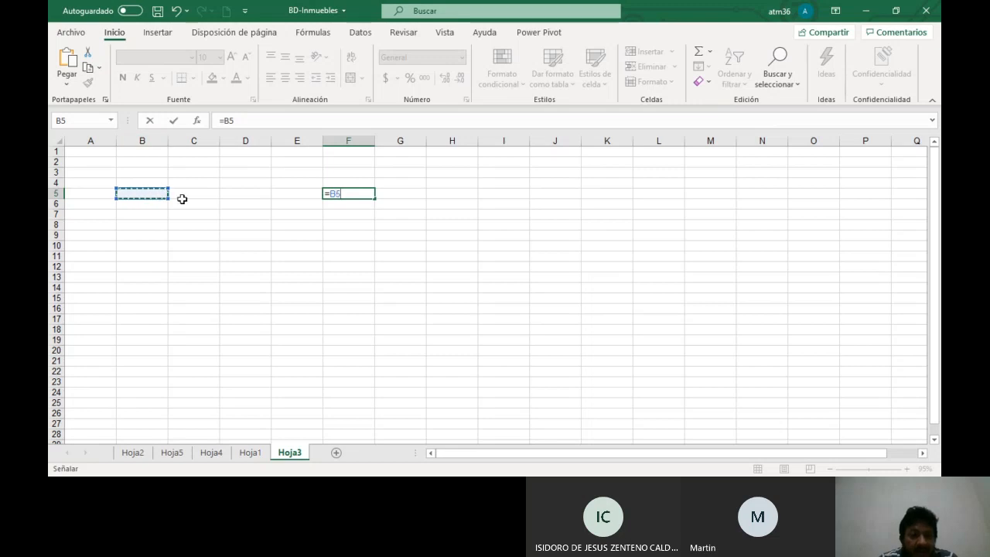
{"action": "key", "text": "Return"}
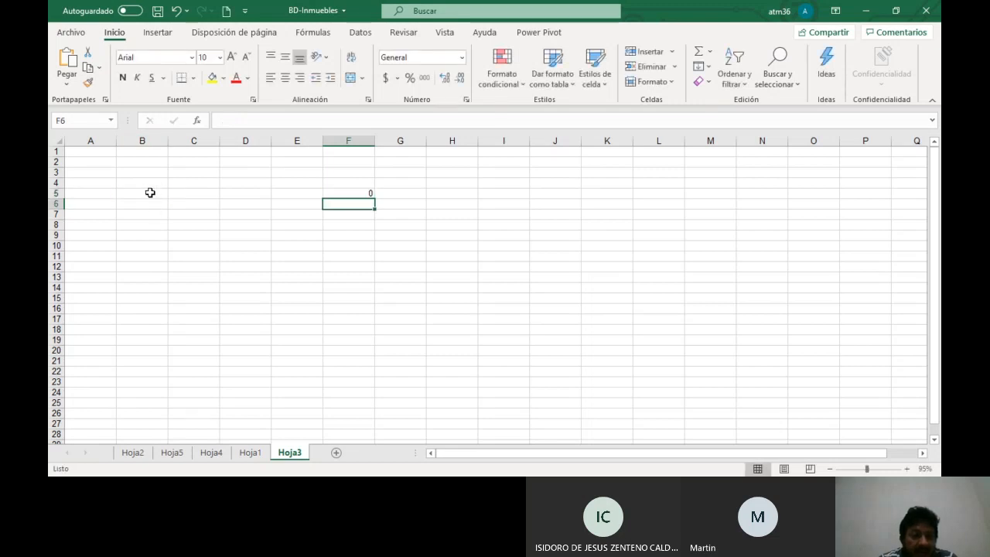
{"action": "left_click", "coordinate": [150, 192]}
{"action": "type", "text": "34"}
{"action": "key", "text": "Return"}
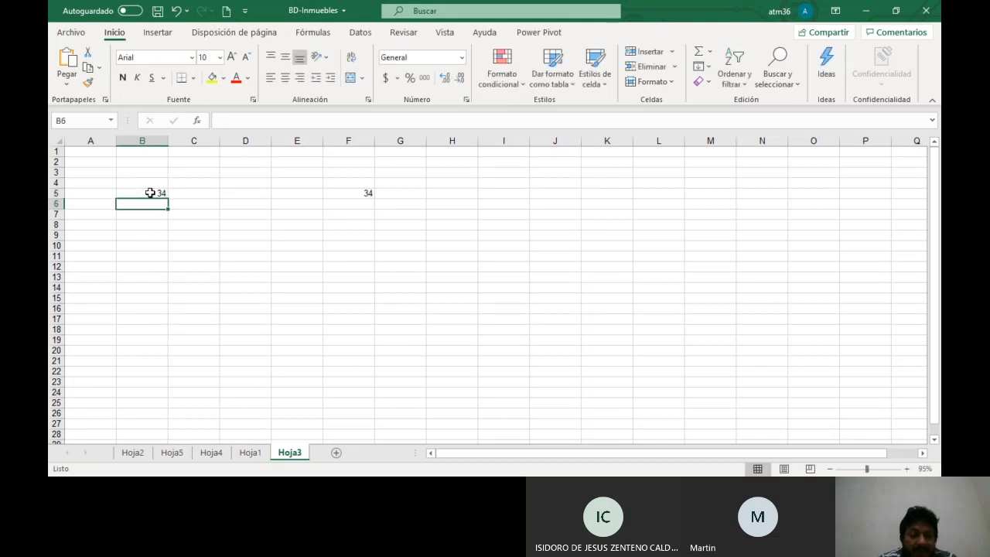
Fill the formula from F5 down to F6 and enter 35 in B6
{"action": "left_click", "coordinate": [360, 194]}
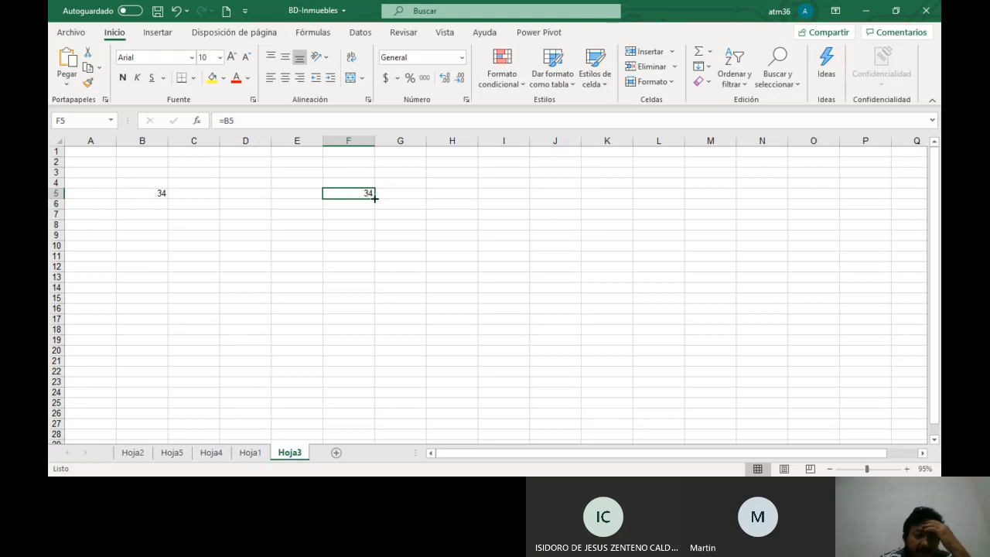
{"action": "left_click_drag", "start_coordinate": [374, 198], "coordinate": [375, 207]}
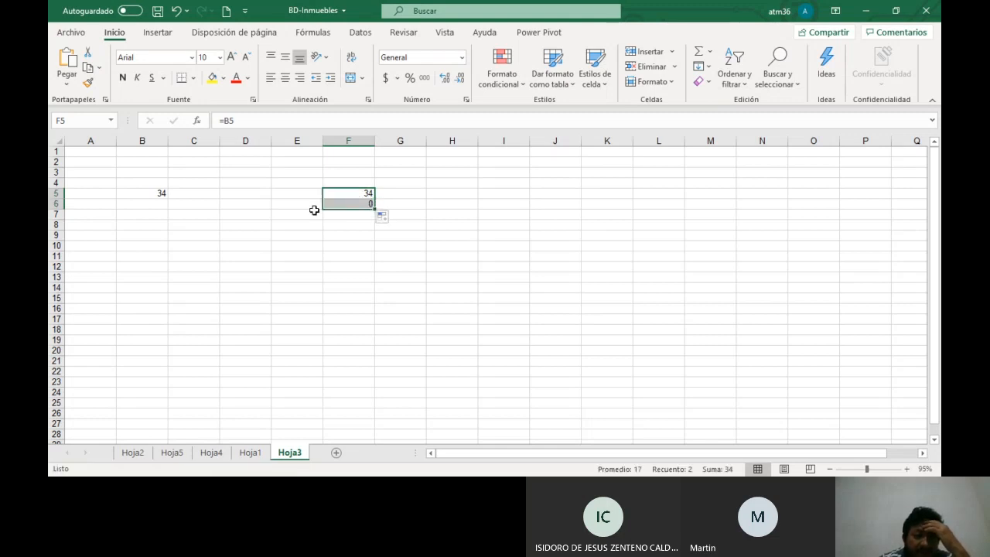
{"action": "left_click", "coordinate": [154, 201]}
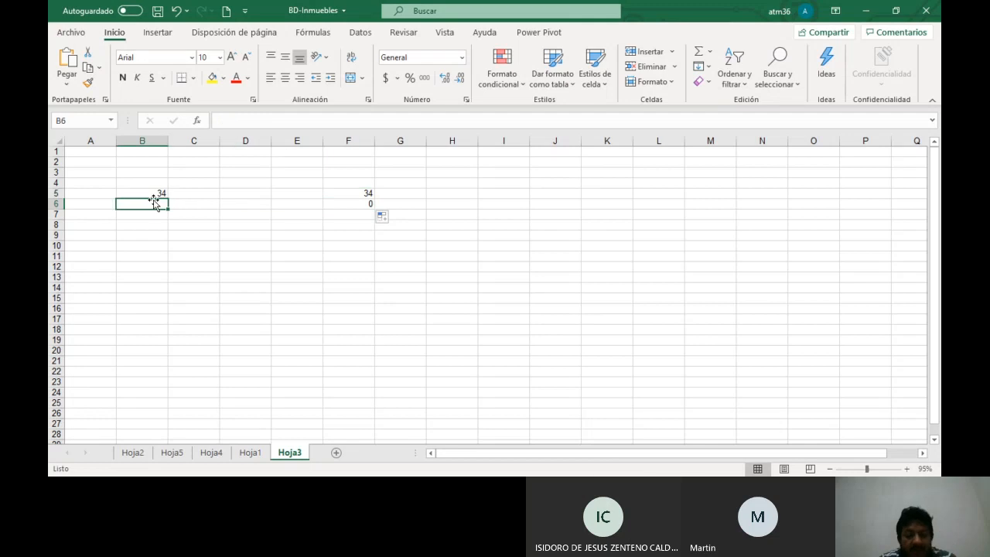
{"action": "type", "text": "35"}
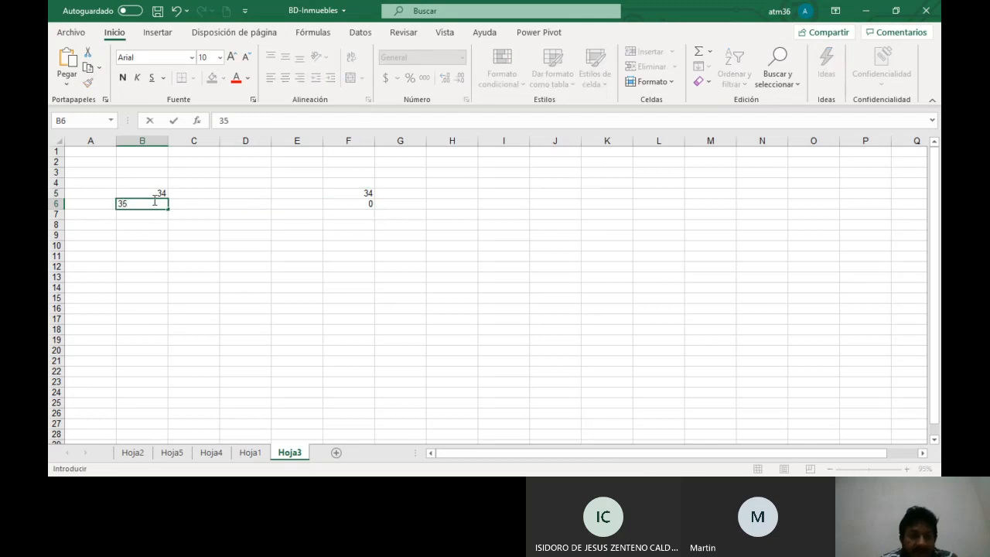
{"action": "key", "text": "Up"}
Surround B5 with sample values: 340 in C5, 3.4 in A5 and 33 in B4
{"action": "key", "text": "Right"}
{"action": "type", "text": "340"}
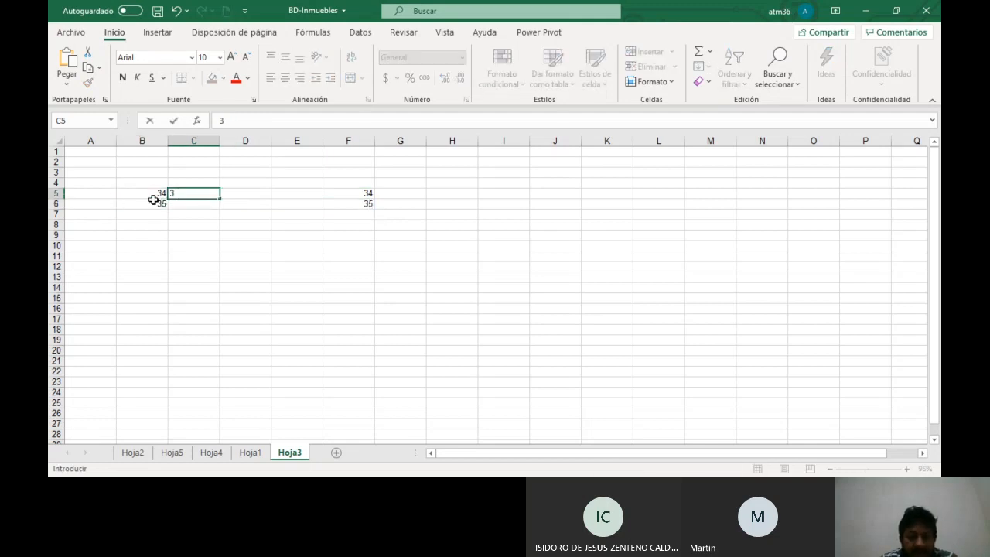
{"action": "key", "text": "Left"}
{"action": "key", "text": "Left"}
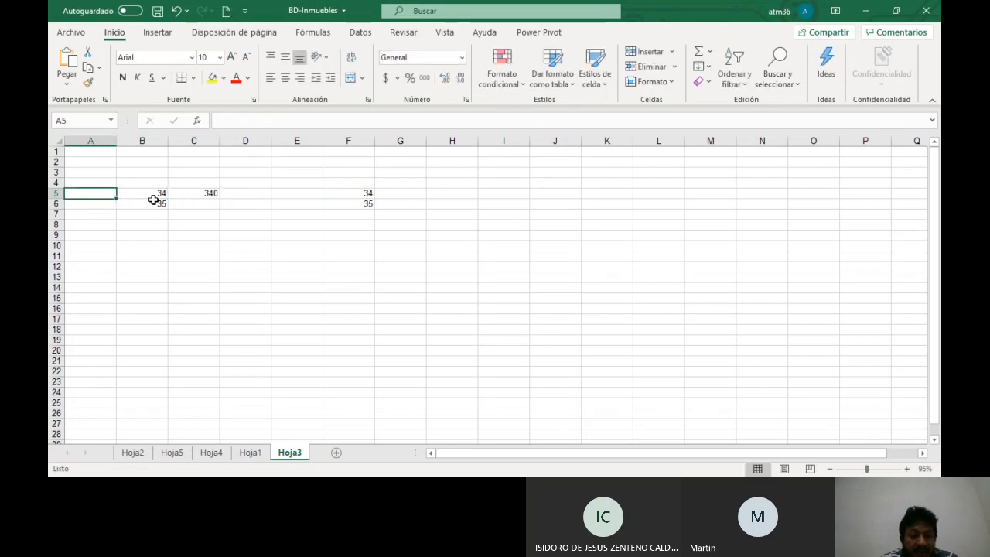
{"action": "type", "text": "3.4"}
{"action": "key", "text": "Right"}
{"action": "key", "text": "Up"}
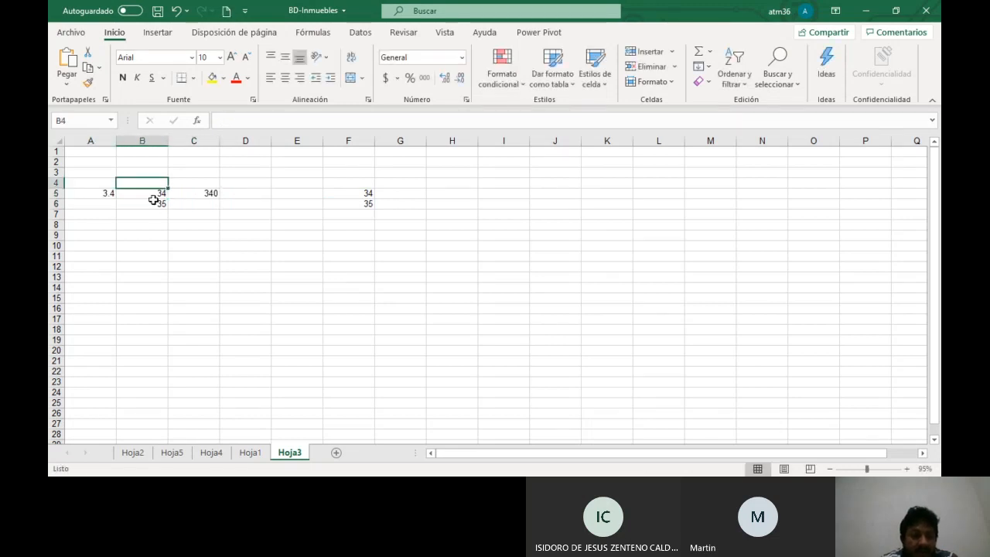
{"action": "type", "text": "33"}
{"action": "key", "text": "Right"}
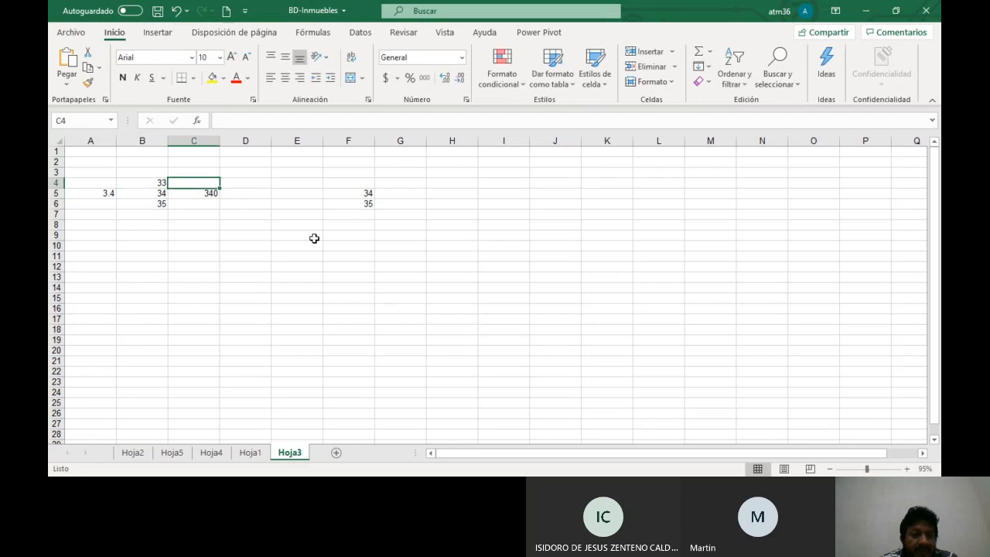
Fill F5's formula down to F6 once more and inspect the reference in F6
{"action": "left_click", "coordinate": [362, 193]}
{"action": "left_click_drag", "start_coordinate": [375, 199], "coordinate": [376, 210]}
{"action": "double_click", "coordinate": [365, 203]}
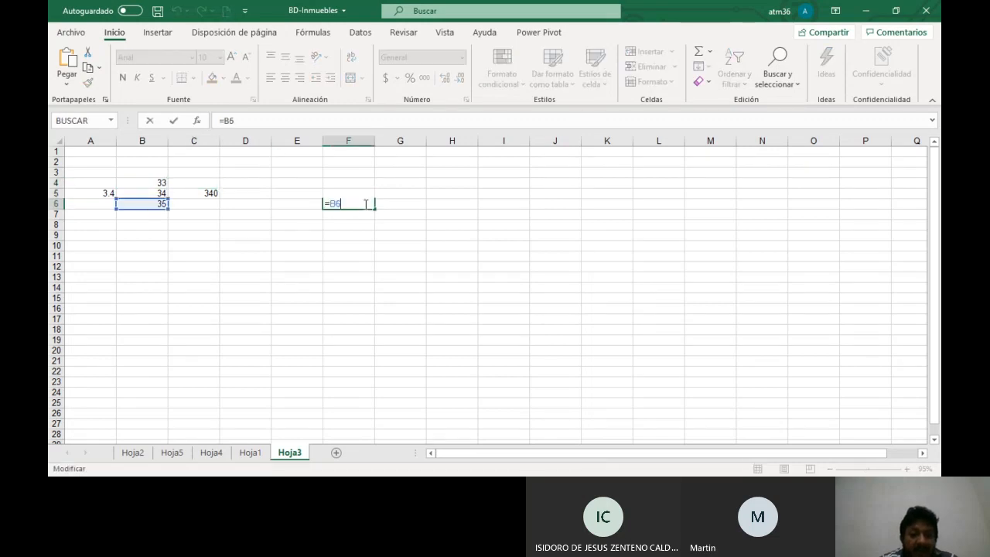
{"action": "key", "text": "Escape"}
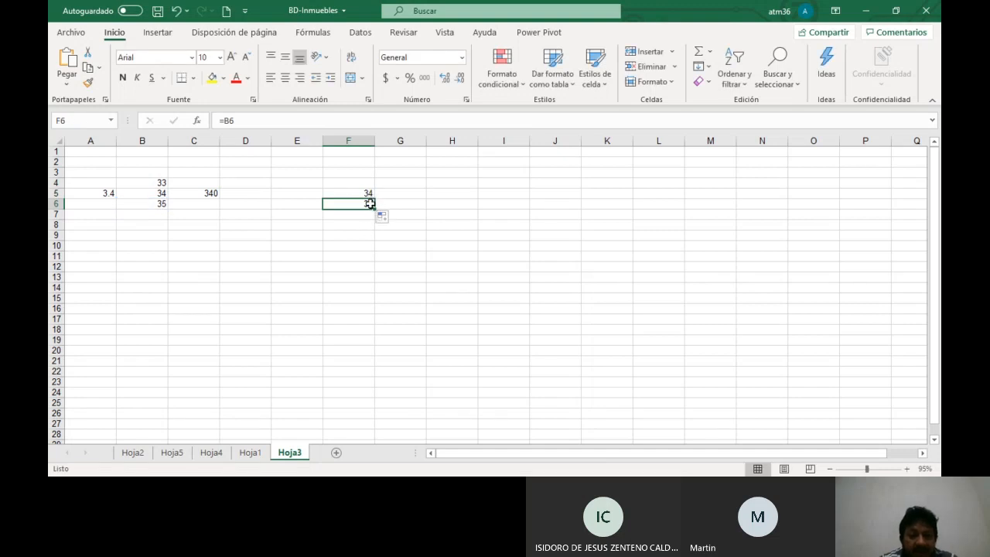
Extend the formula from F6 down to F7 and compare the references in F5, F6 and F7
{"action": "left_click_drag", "start_coordinate": [376, 209], "coordinate": [373, 220]}
{"action": "left_click", "coordinate": [362, 214]}
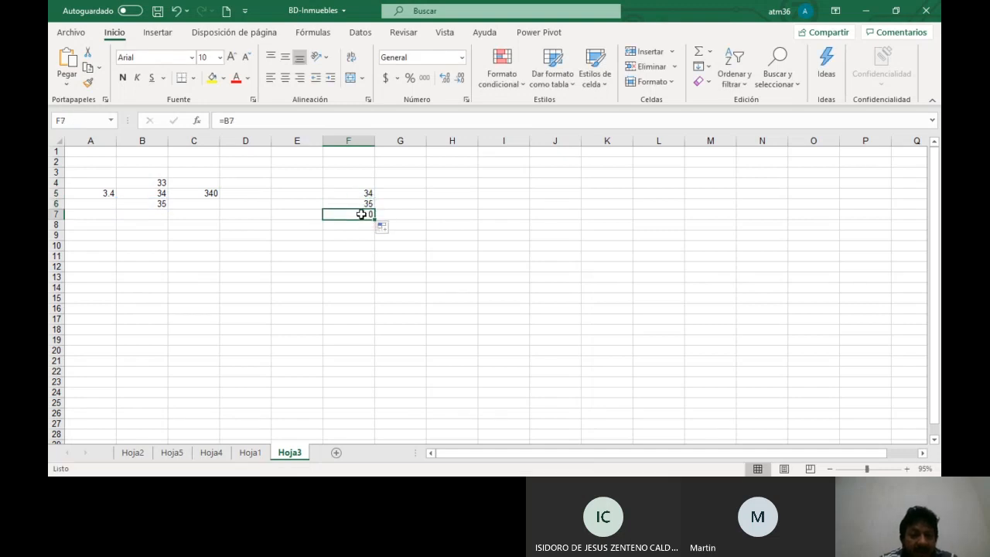
{"action": "double_click", "coordinate": [361, 214]}
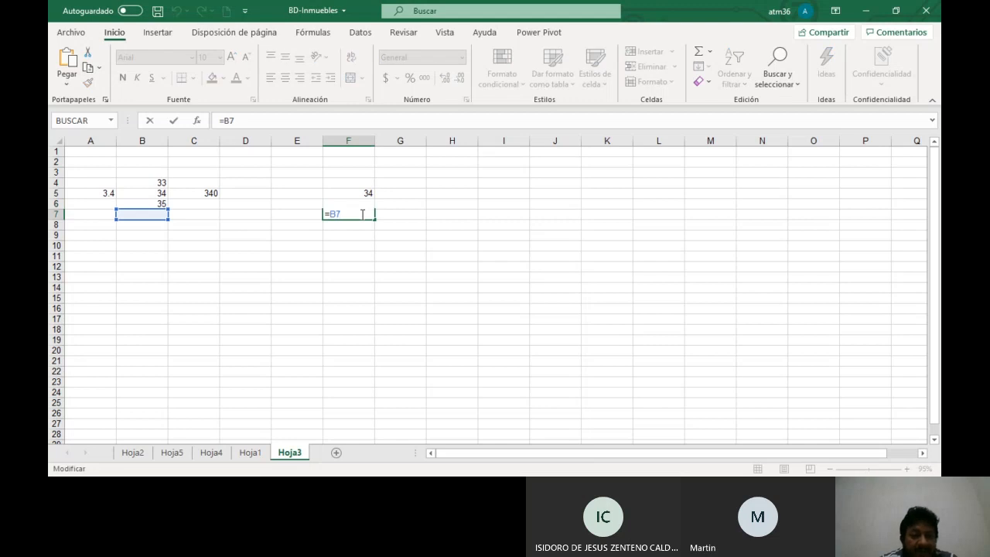
{"action": "key", "text": "Escape"}
{"action": "left_click", "coordinate": [361, 196]}
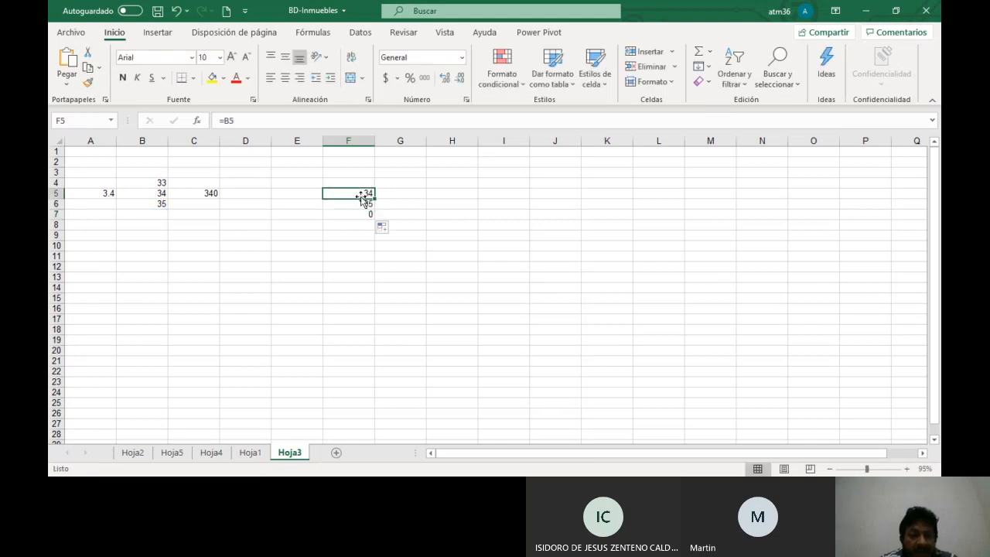
{"action": "left_click", "coordinate": [361, 204]}
{"action": "left_click", "coordinate": [363, 214]}
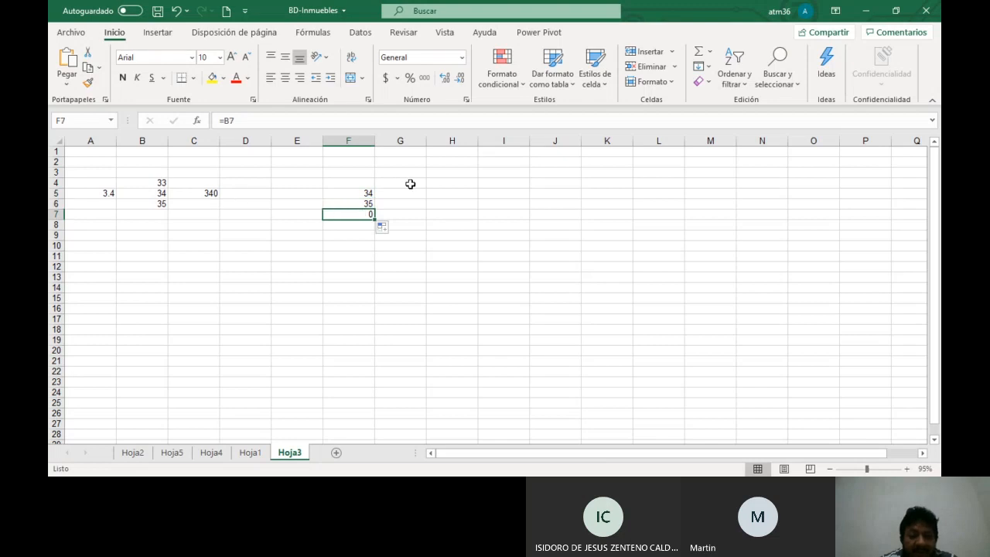
Fill F5's formula rightward into G5 and inspect the cell it references
{"action": "left_click", "coordinate": [366, 194]}
{"action": "left_click_drag", "start_coordinate": [374, 198], "coordinate": [416, 198]}
{"action": "double_click", "coordinate": [402, 193]}
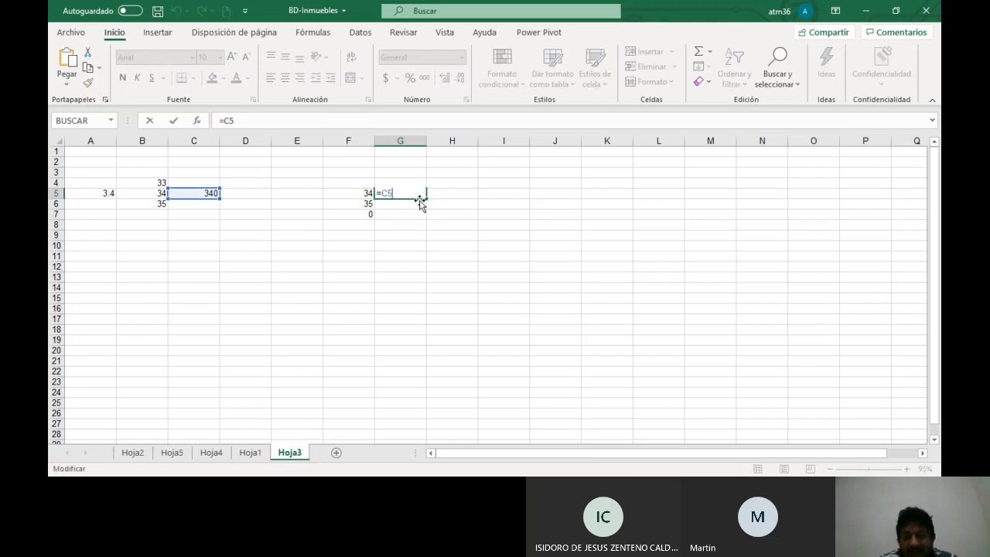
{"action": "key", "text": "Escape"}
Fill F5's formula leftward into E5 and inspect the cell it references
{"action": "left_click", "coordinate": [365, 195]}
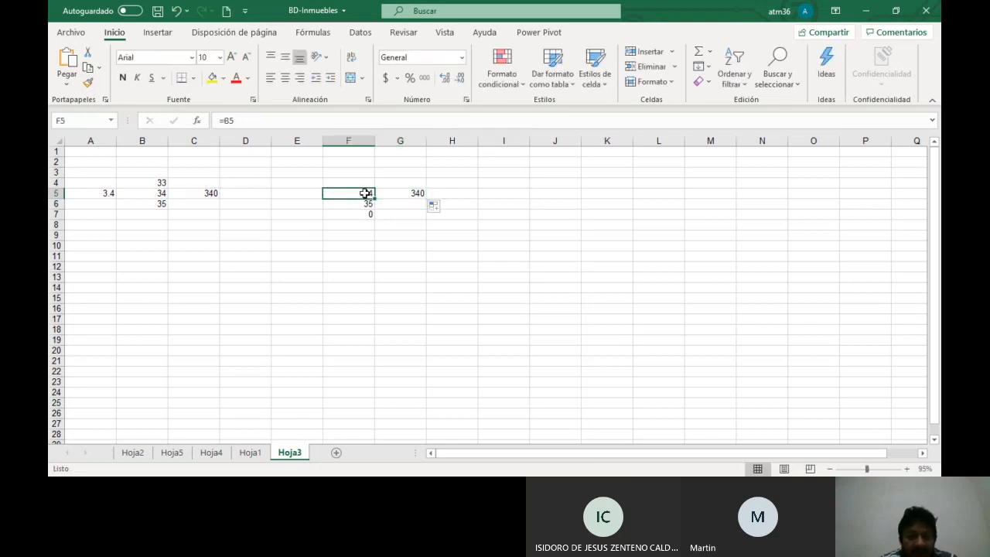
{"action": "left_click_drag", "start_coordinate": [374, 199], "coordinate": [288, 200]}
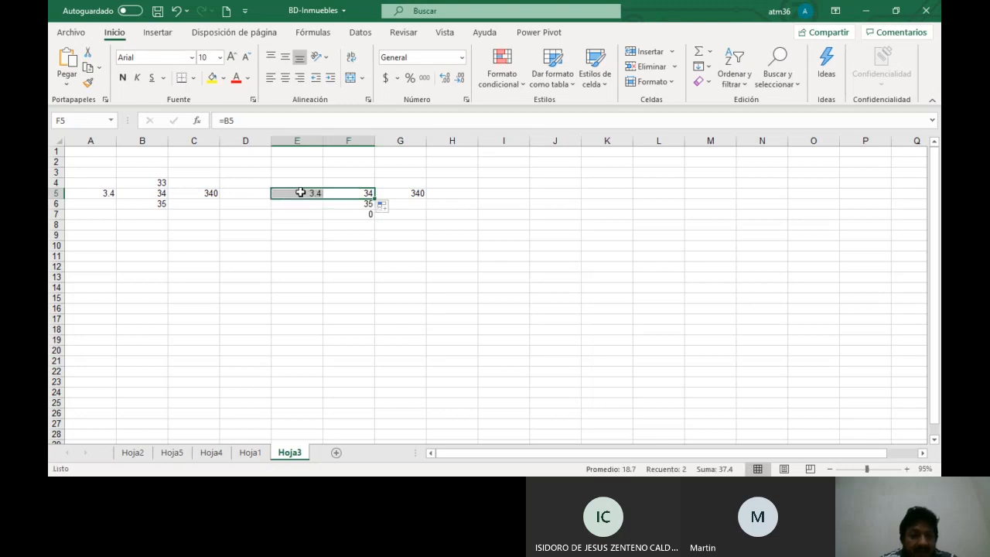
{"action": "double_click", "coordinate": [300, 194]}
{"action": "key", "text": "Escape"}
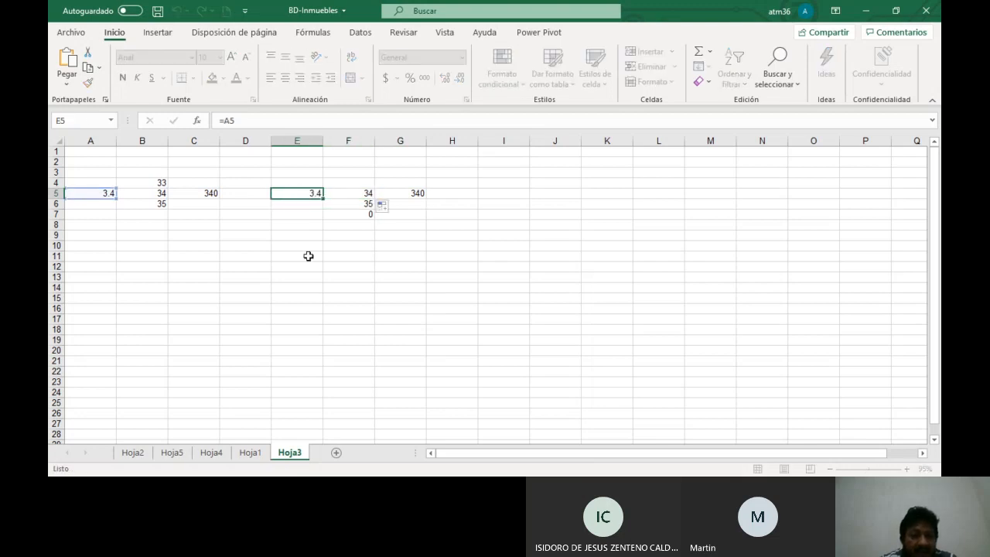
Fill F5's formula upward into F4
{"action": "left_click", "coordinate": [370, 193]}
{"action": "left_click_drag", "start_coordinate": [374, 198], "coordinate": [371, 177]}
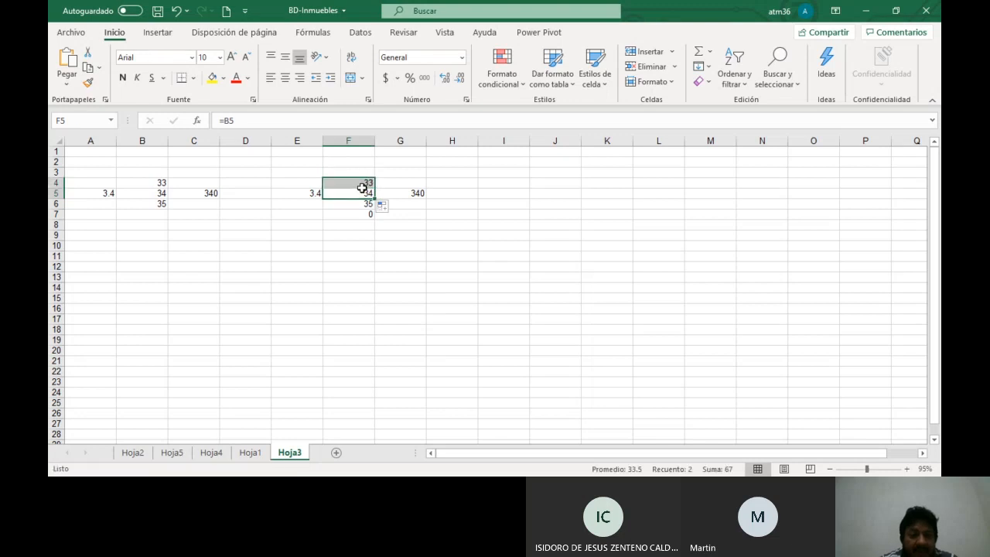
Fill F5's formula down into F6, repeat it with a copy and paste, and inspect the cell F6 references
{"action": "left_click", "coordinate": [362, 193]}
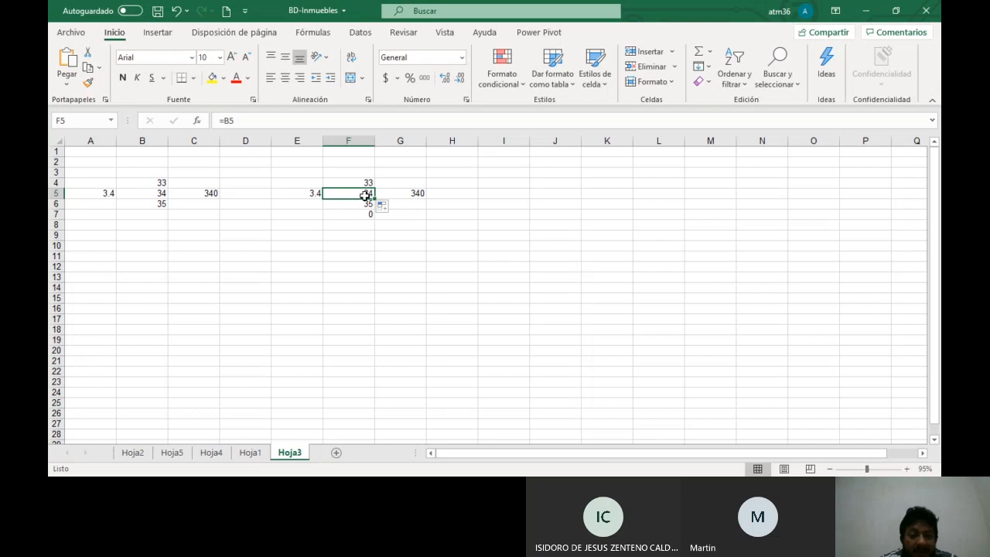
{"action": "left_click_drag", "start_coordinate": [375, 199], "coordinate": [376, 209]}
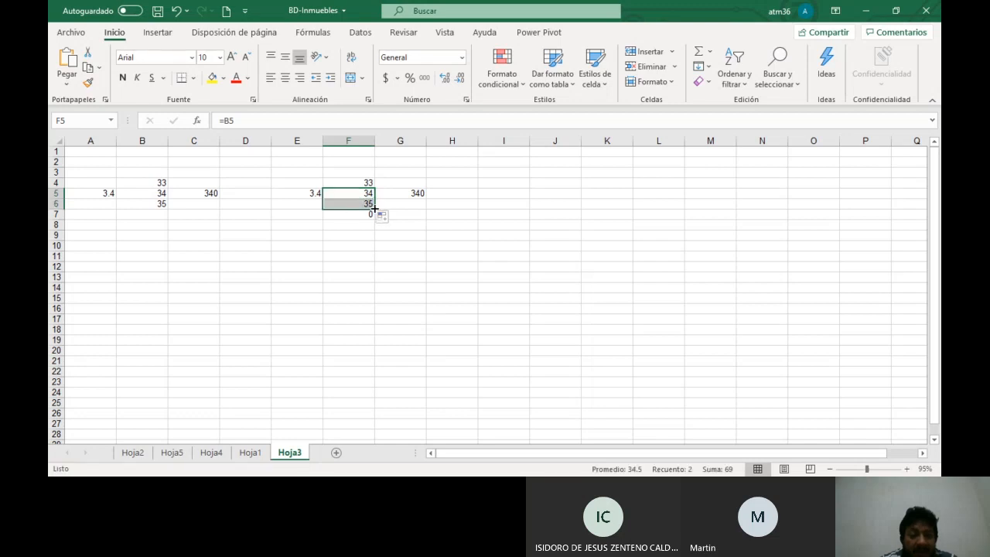
{"action": "left_click", "coordinate": [364, 196]}
{"action": "key", "text": "ctrl+c"}
{"action": "left_click", "coordinate": [358, 204]}
{"action": "key", "text": "ctrl+v"}
{"action": "double_click", "coordinate": [358, 204]}
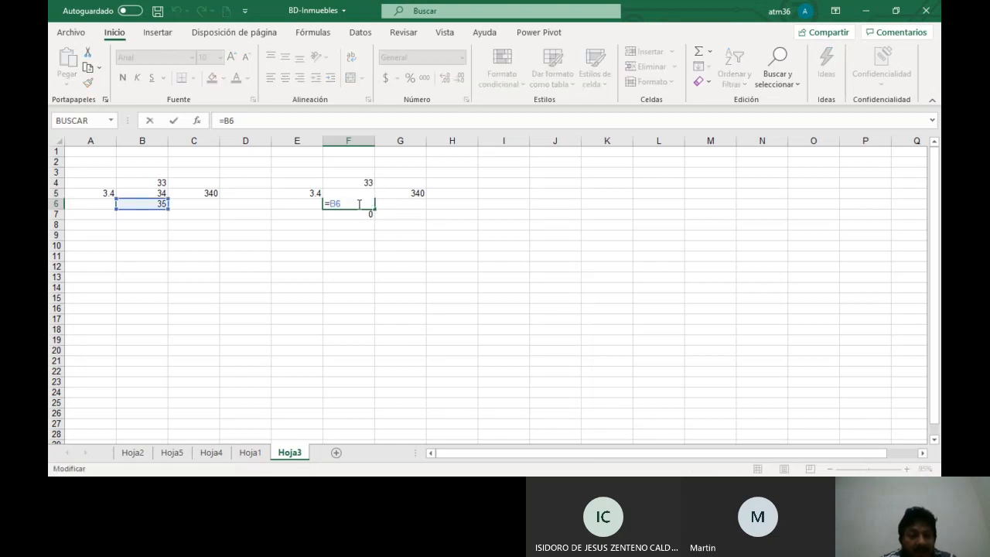
{"action": "key", "text": "Escape"}
Move F5's formula to F10 by cutting and pasting it, and undo the move
{"action": "left_click", "coordinate": [360, 193]}
{"action": "key", "text": "ctrl+c"}
{"action": "left_click", "coordinate": [371, 244]}
{"action": "key", "text": "ctrl+v"}
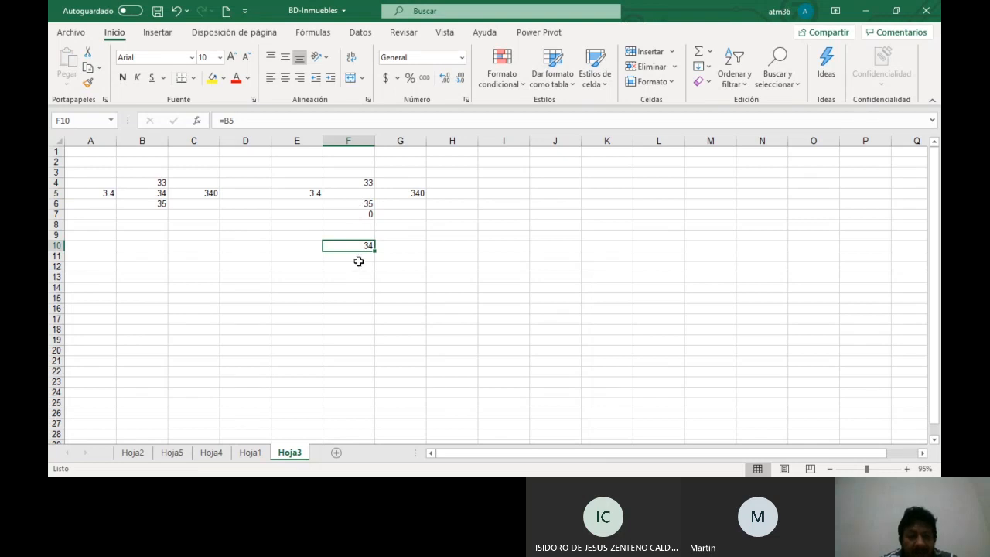
{"action": "key", "text": "ctrl+z"}
Relocate cell F5 directly to F10 to check its reference, and undo the relocation
{"action": "left_click", "coordinate": [357, 194]}
{"action": "left_click", "coordinate": [358, 212]}
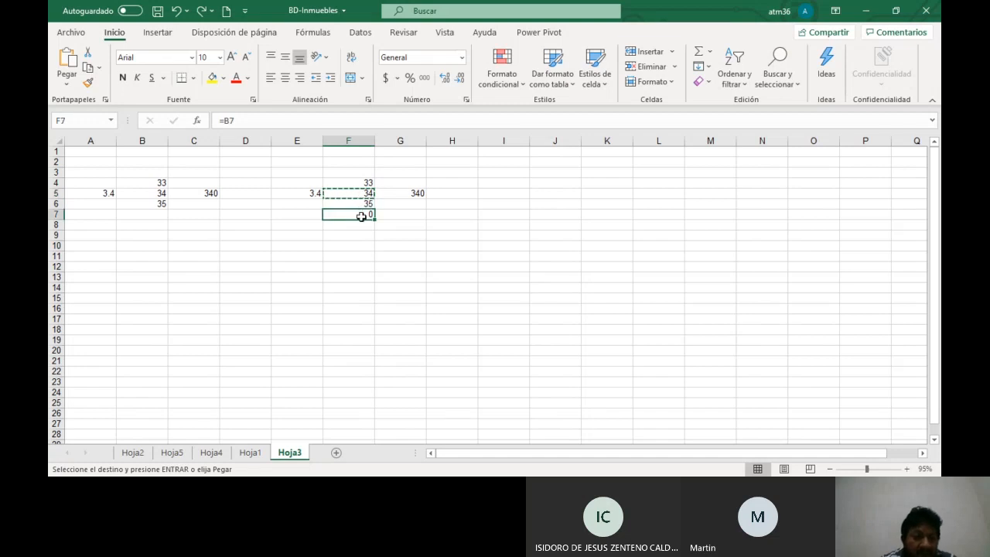
{"action": "left_click", "coordinate": [363, 194]}
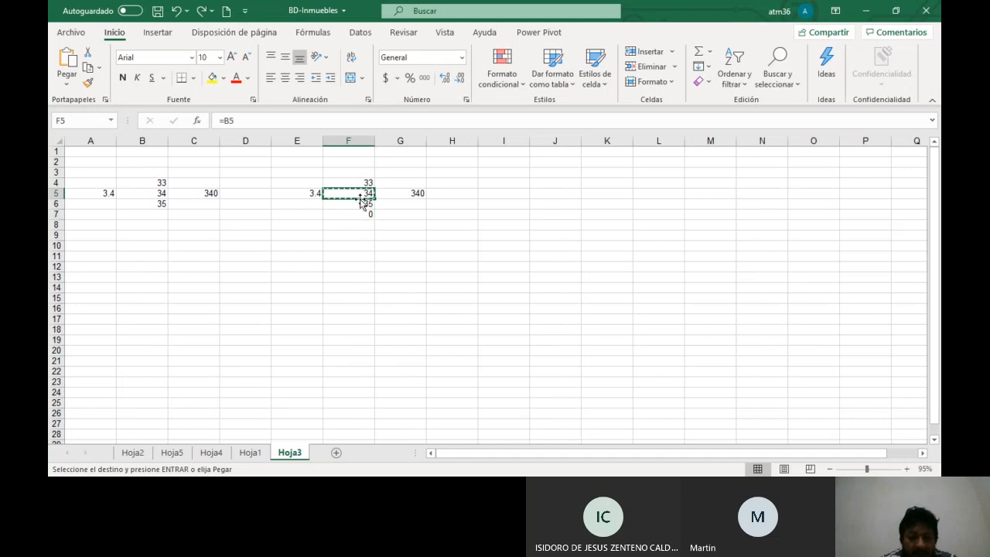
{"action": "left_click_drag", "start_coordinate": [361, 201], "coordinate": [355, 246]}
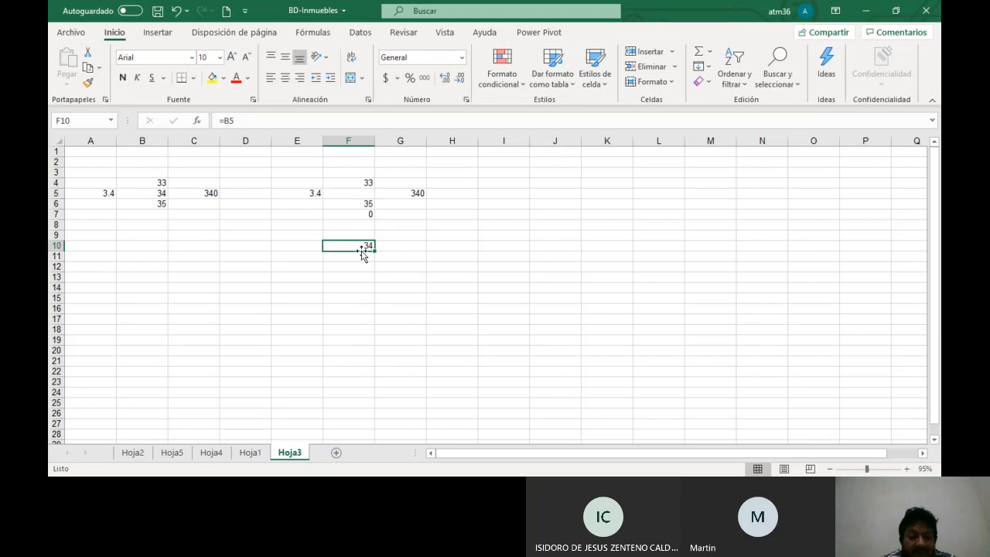
{"action": "key", "text": "ctrl+z"}
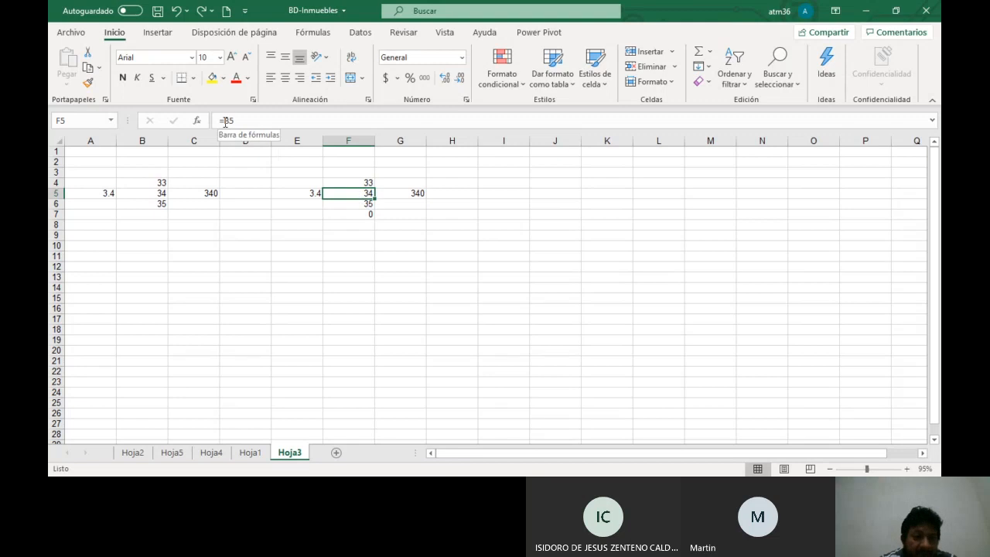
Change the formula in F5 to the absolute reference =$B$5
{"action": "left_click", "coordinate": [247, 125]}
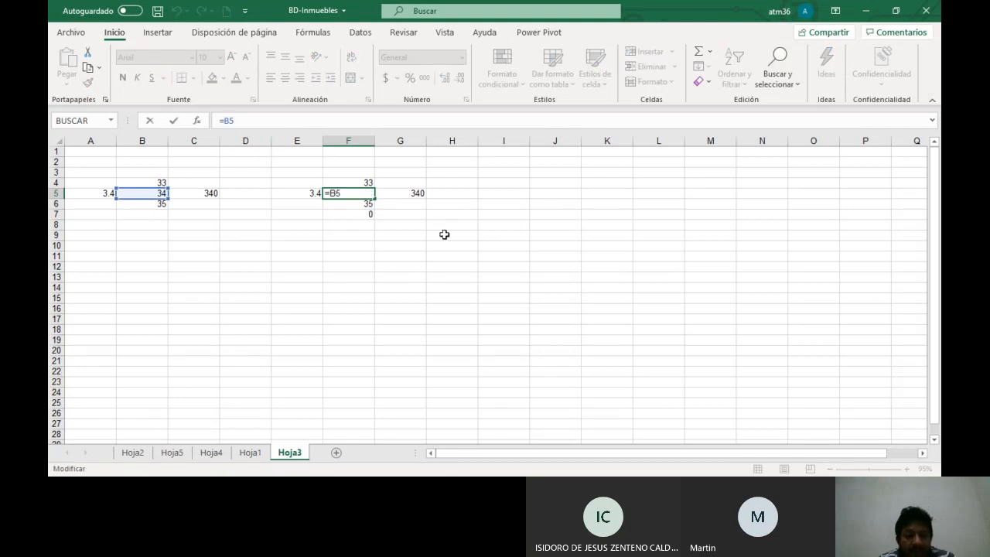
{"action": "type", "text": "$B$"}
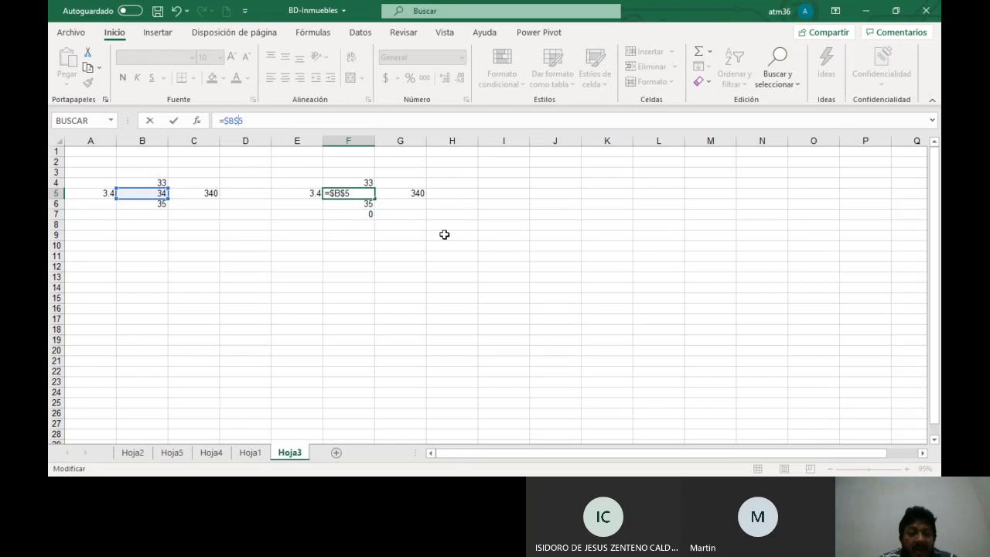
{"action": "key", "text": "Return"}
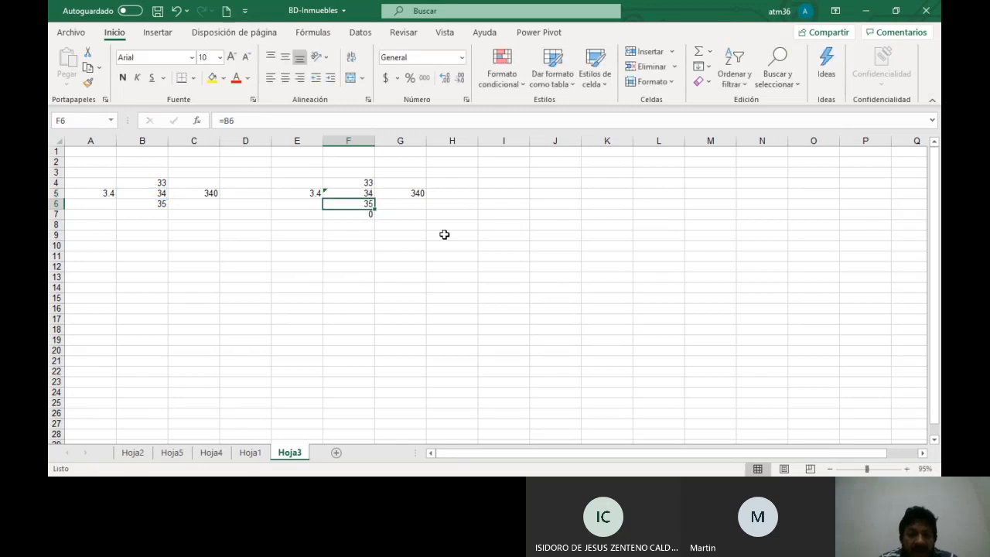
Fill the absolute formula from F5 into the neighbouring cells F4, G5 and E5
{"action": "left_click", "coordinate": [355, 193]}
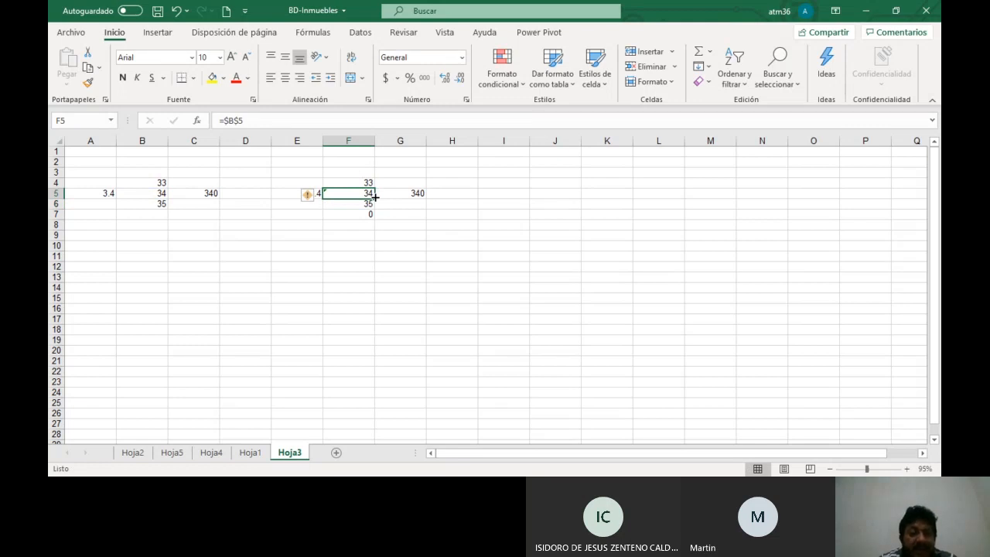
{"action": "mouse_move", "coordinate": [405, 195]}
{"action": "left_mouse_down"}
{"action": "mouse_move", "coordinate": [418, 195]}
{"action": "mouse_move", "coordinate": [379, 178]}
{"action": "mouse_move", "coordinate": [375, 204]}
{"action": "mouse_move", "coordinate": [279, 196]}
{"action": "mouse_move", "coordinate": [310, 188]}
{"action": "mouse_move", "coordinate": [370, 195]}
{"action": "mouse_move", "coordinate": [260, 193]}
{"action": "mouse_move", "coordinate": [278, 196]}
{"action": "left_mouse_up"}
{"action": "left_click", "coordinate": [358, 194]}
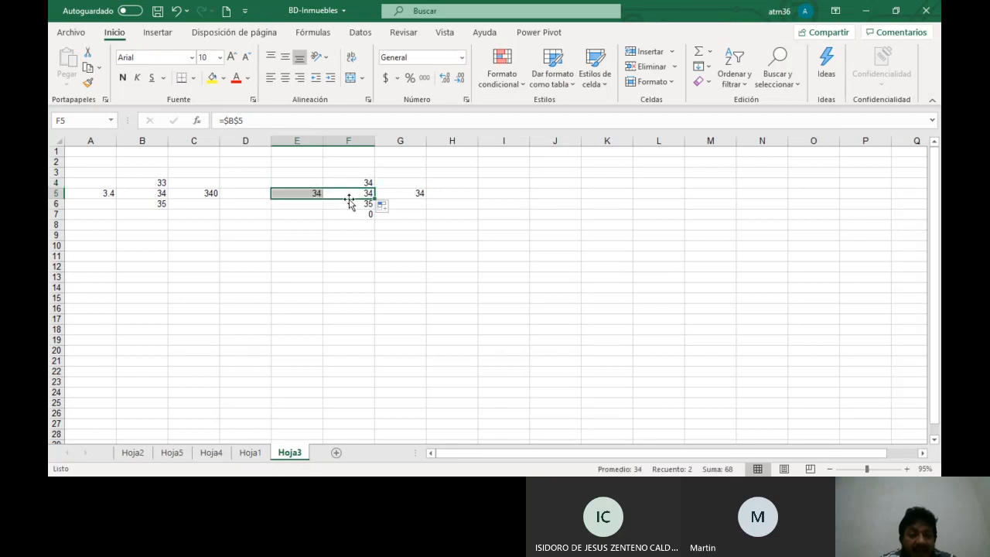
Fill F5's absolute formula down to F7 and inspect the references in F6 and F7
{"action": "left_click", "coordinate": [357, 195]}
{"action": "left_click_drag", "start_coordinate": [376, 199], "coordinate": [372, 218]}
{"action": "double_click", "coordinate": [361, 204]}
{"action": "key", "text": "Escape"}
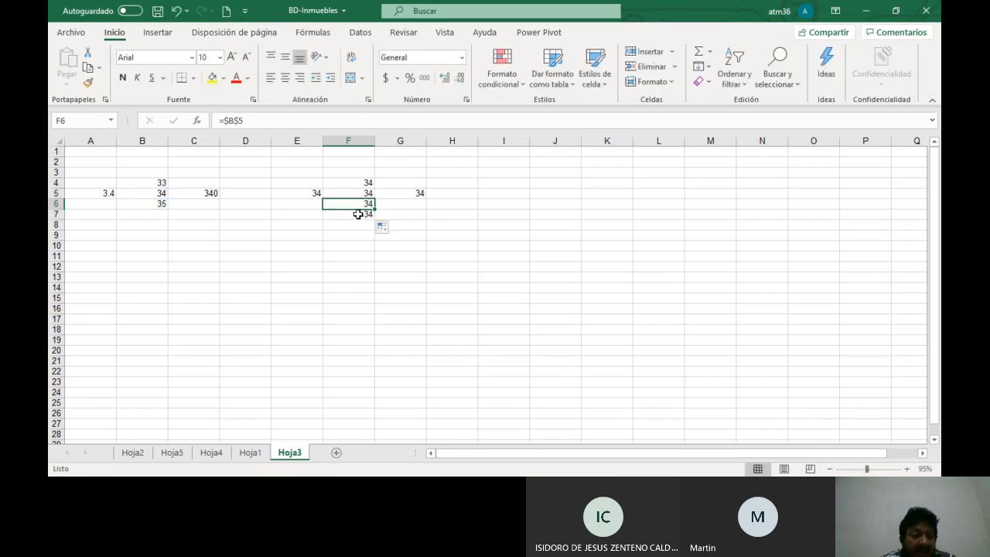
{"action": "double_click", "coordinate": [358, 214]}
{"action": "key", "text": "Escape"}
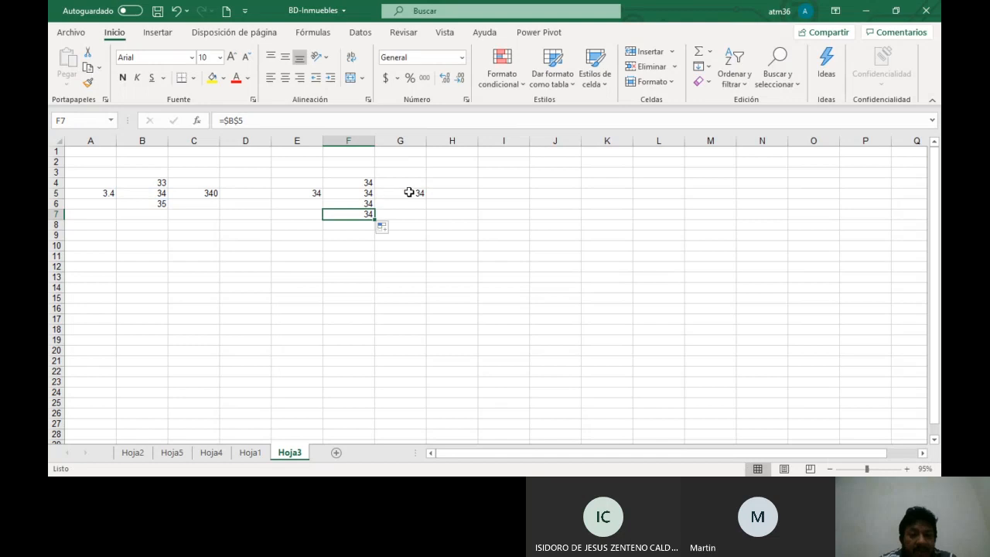
Inspect the absolute references in G5 and F5
{"action": "left_click", "coordinate": [412, 196]}
{"action": "left_click", "coordinate": [358, 194]}
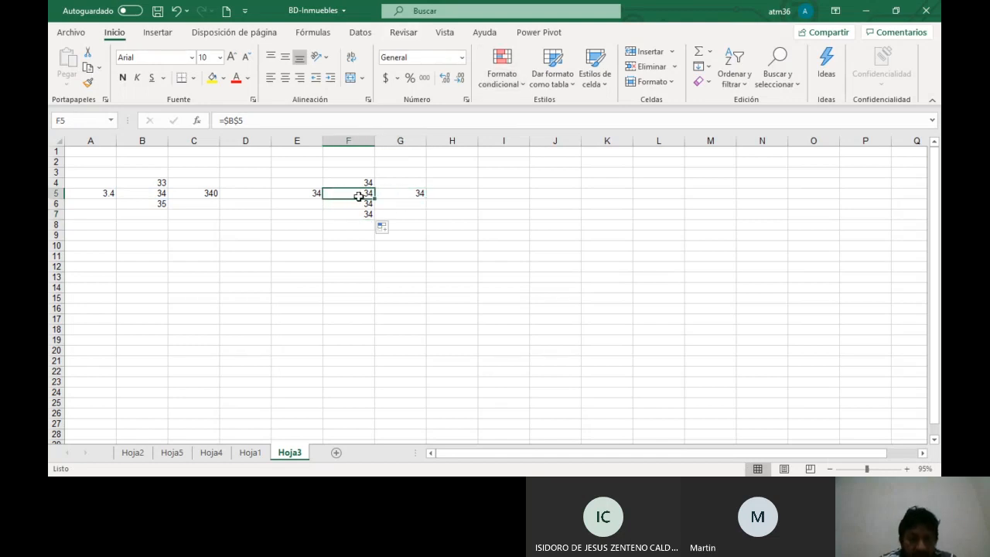
{"action": "double_click", "coordinate": [362, 192]}
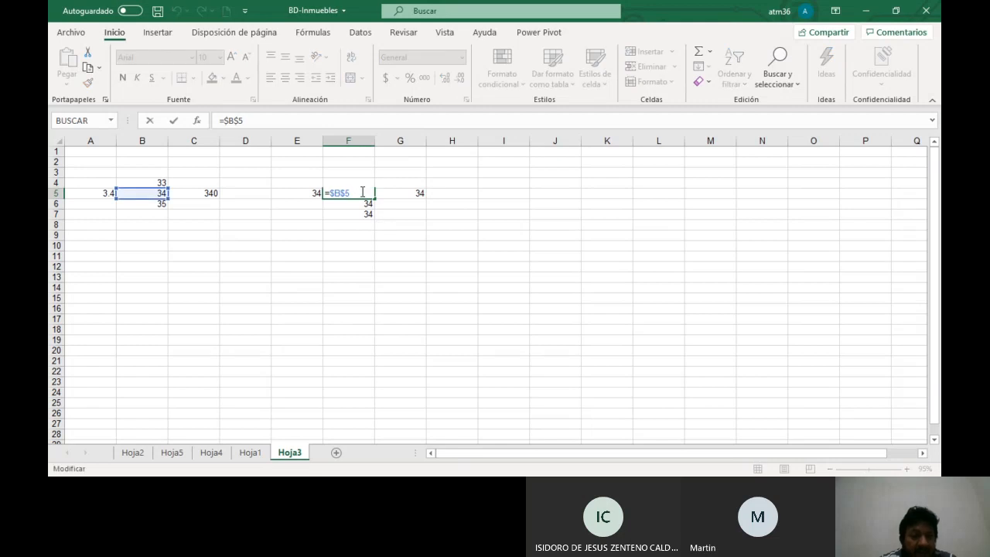
{"action": "key", "text": "Escape"}
{"action": "double_click", "coordinate": [362, 192]}
{"action": "key", "text": "Escape"}
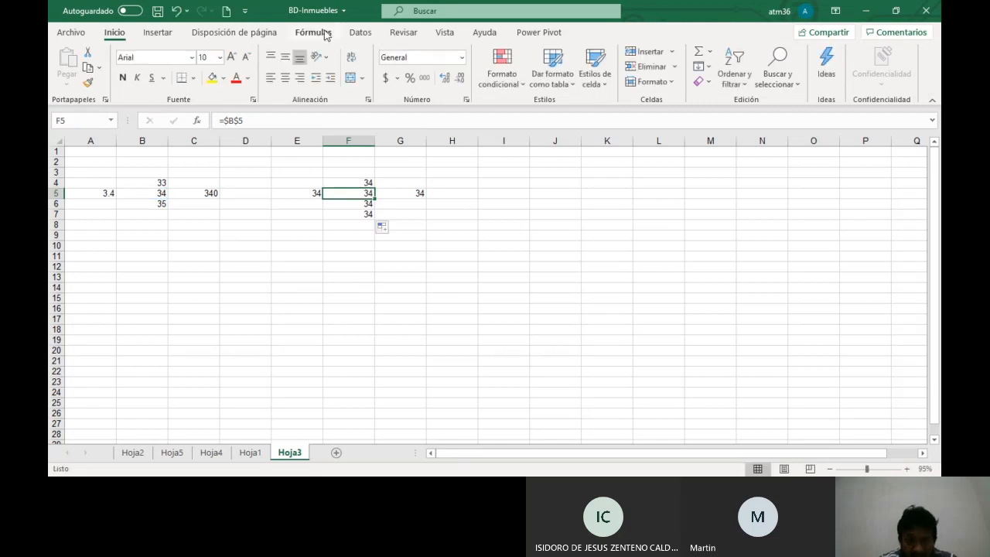
Trace the precedents of F5, and try to trace them for the whole range E4:G7
{"action": "left_click", "coordinate": [323, 32]}
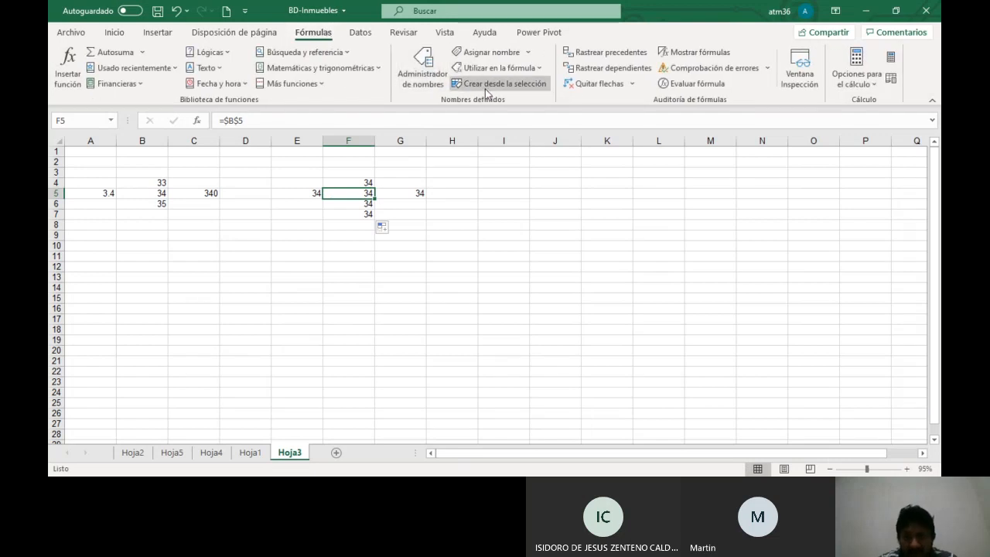
{"action": "left_click", "coordinate": [602, 54]}
{"action": "left_click_drag", "start_coordinate": [307, 181], "coordinate": [394, 210]}
{"action": "left_click", "coordinate": [619, 56]}
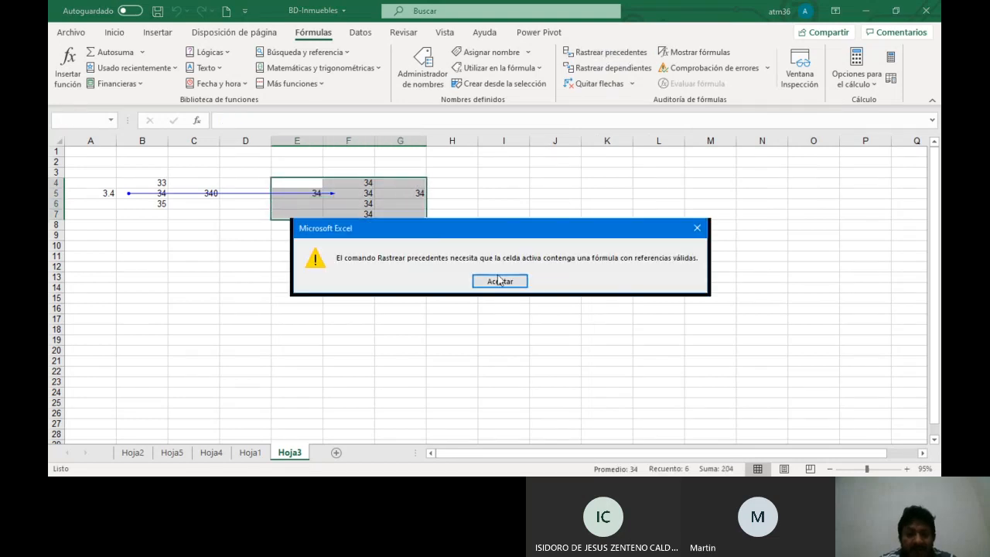
{"action": "left_click", "coordinate": [498, 280]}
Trace precedents with the range F4:F7 selected and F4 as the active cell
{"action": "left_click", "coordinate": [366, 184]}
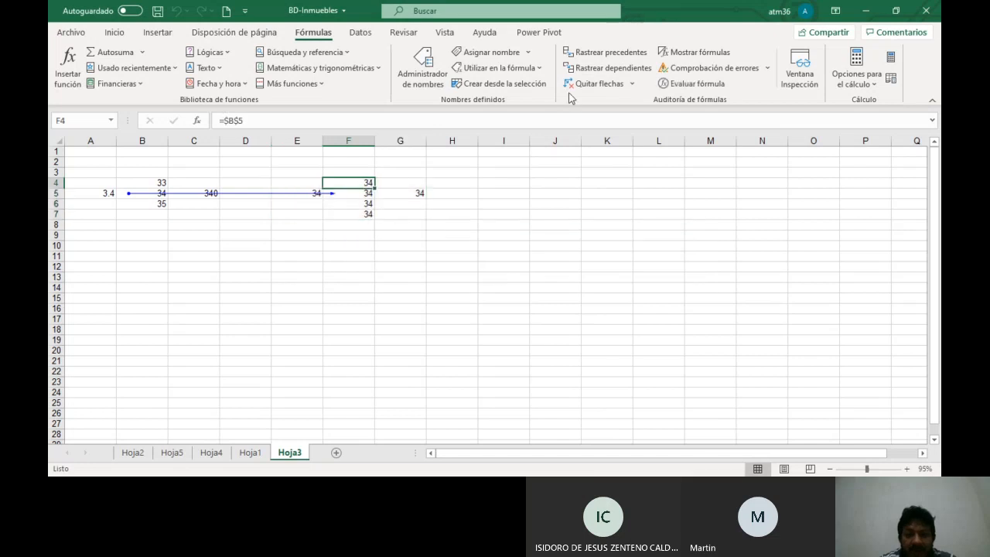
{"action": "left_click_drag", "start_coordinate": [355, 183], "coordinate": [359, 213]}
{"action": "left_click", "coordinate": [610, 51]}
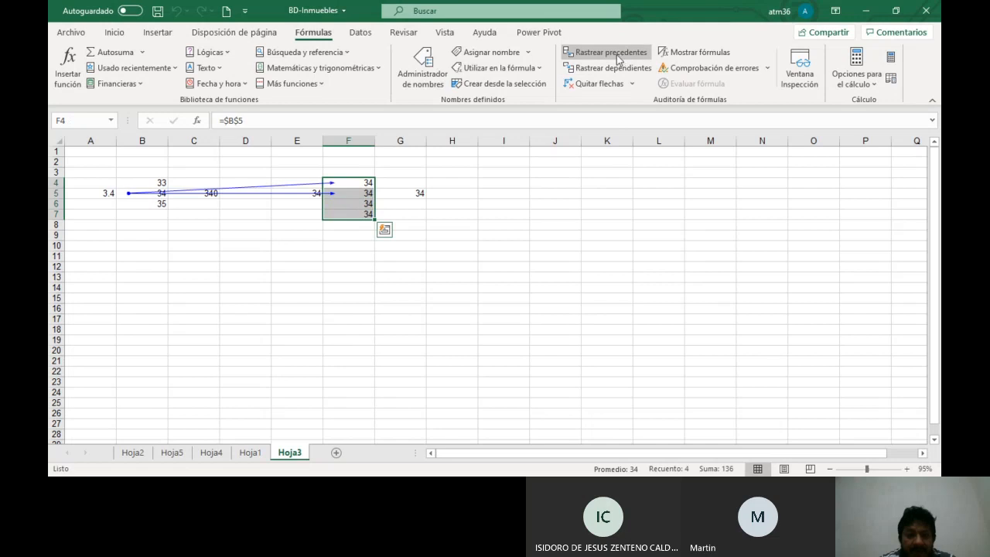
Trace the precedents of F6 and F7 individually
{"action": "left_click", "coordinate": [360, 195]}
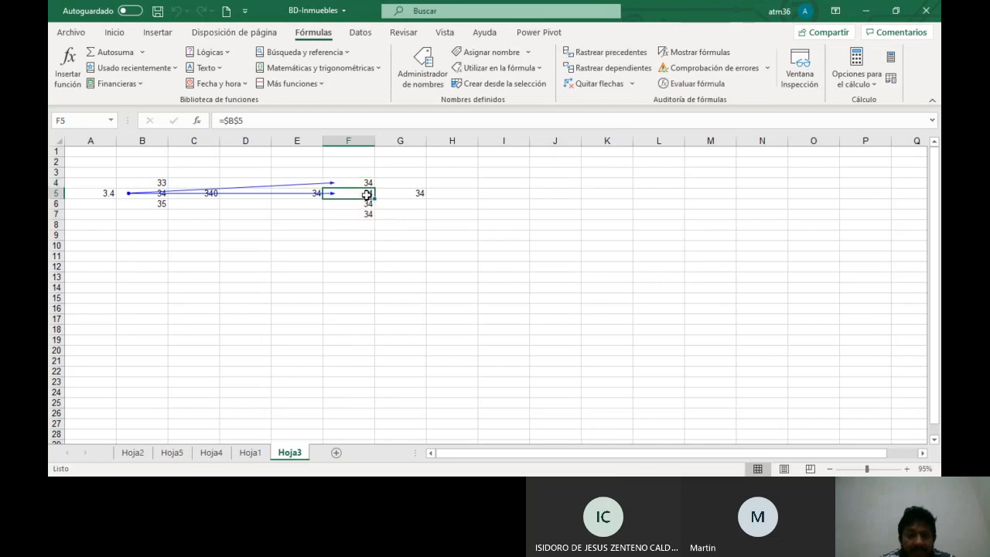
{"action": "key", "text": "Down"}
{"action": "left_click", "coordinate": [595, 52]}
{"action": "key", "text": "Down"}
{"action": "left_click", "coordinate": [596, 52]}
Trace the precedents of G5 and E5, and check the arrows' shared source cell B5
{"action": "key", "text": "Up"}
{"action": "key", "text": "Up"}
{"action": "key", "text": "Right"}
{"action": "left_click", "coordinate": [595, 48]}
{"action": "key", "text": "Left"}
{"action": "key", "text": "Left"}
{"action": "left_click", "coordinate": [595, 48]}
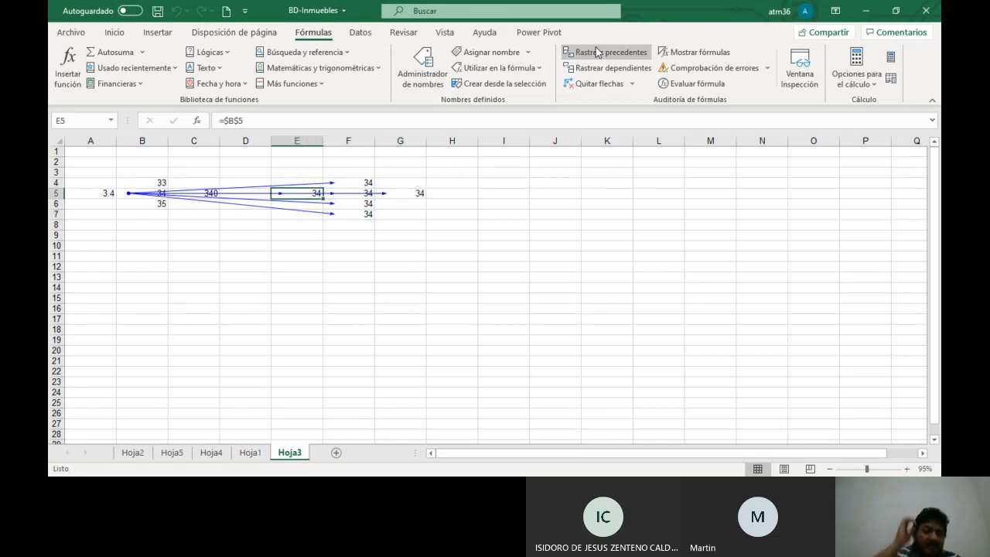
{"action": "left_click", "coordinate": [126, 193]}
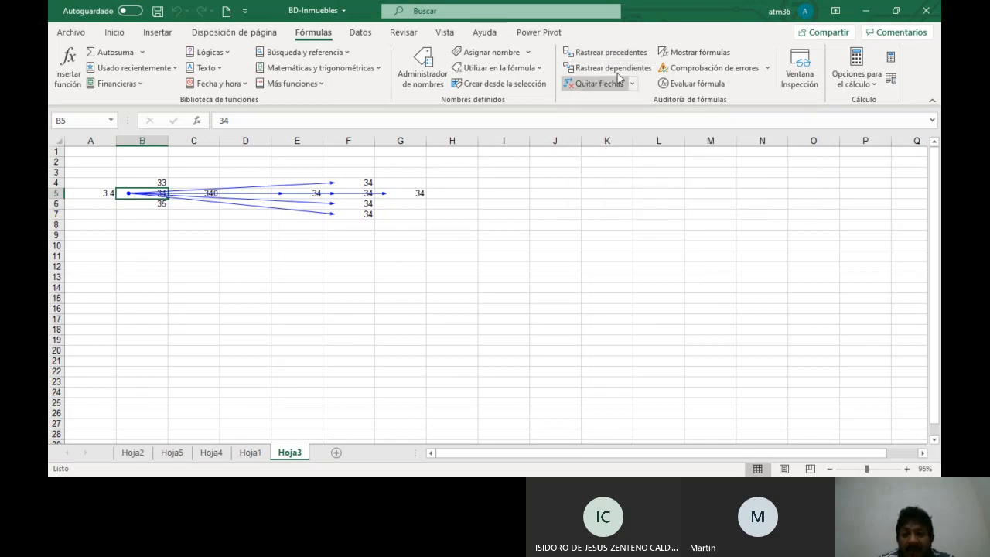
{"action": "left_click", "coordinate": [412, 195]}
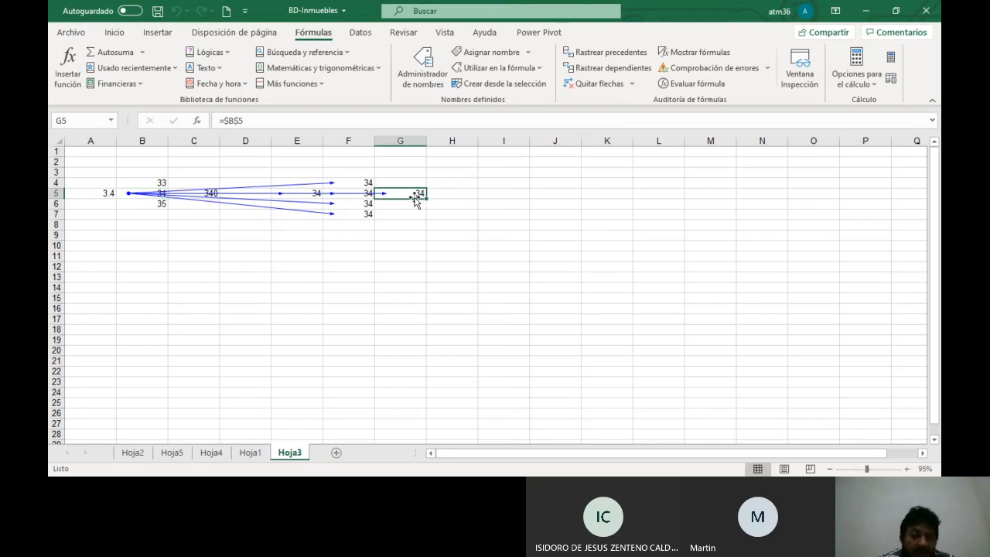
Change the formula in F5 back to the relative reference =B5
{"action": "left_click", "coordinate": [352, 197]}
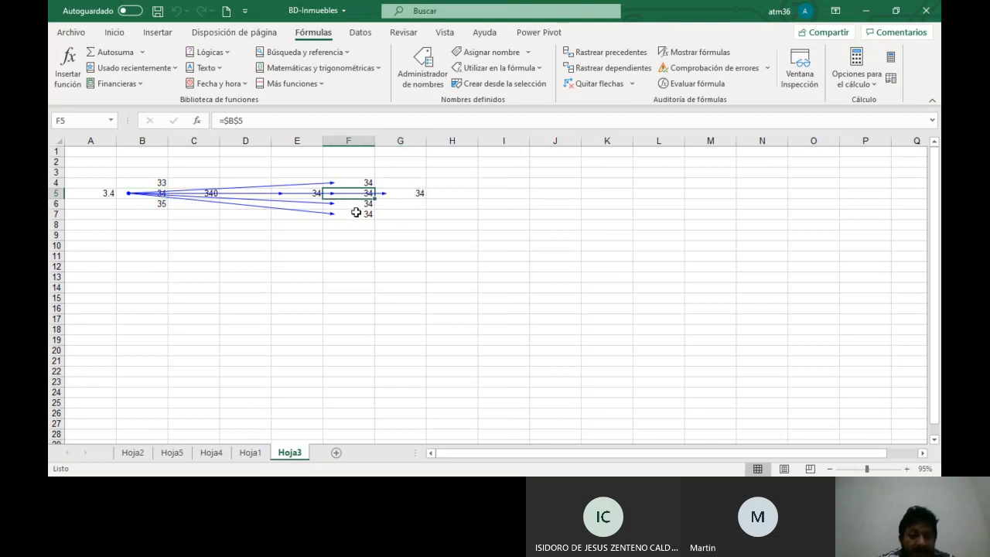
{"action": "left_click", "coordinate": [229, 120]}
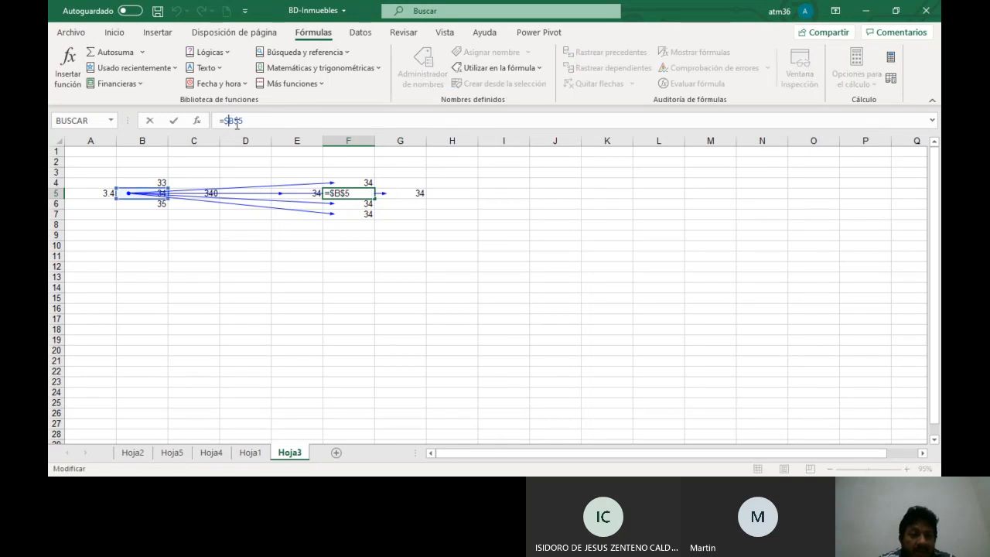
{"action": "key", "text": "BackSpace"}
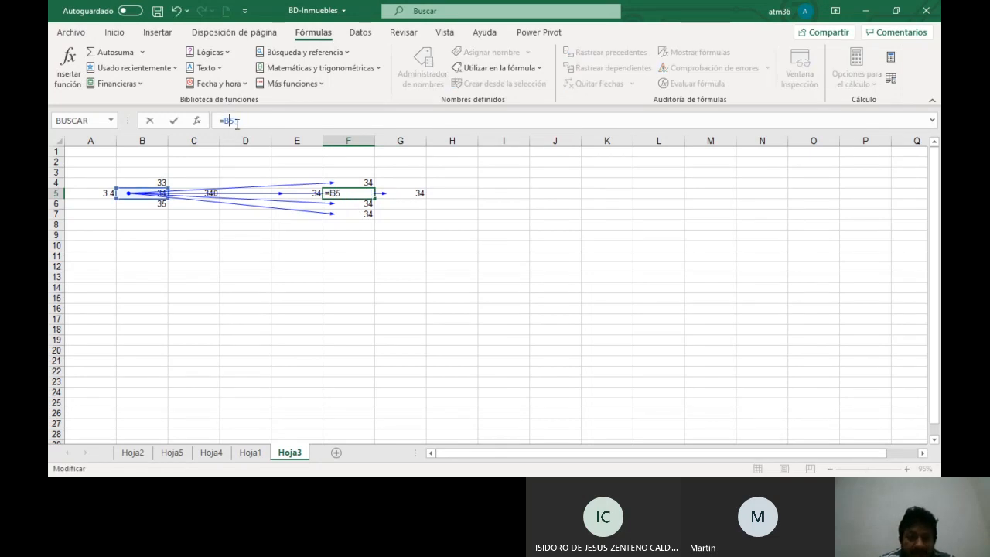
{"action": "key", "text": "Return"}
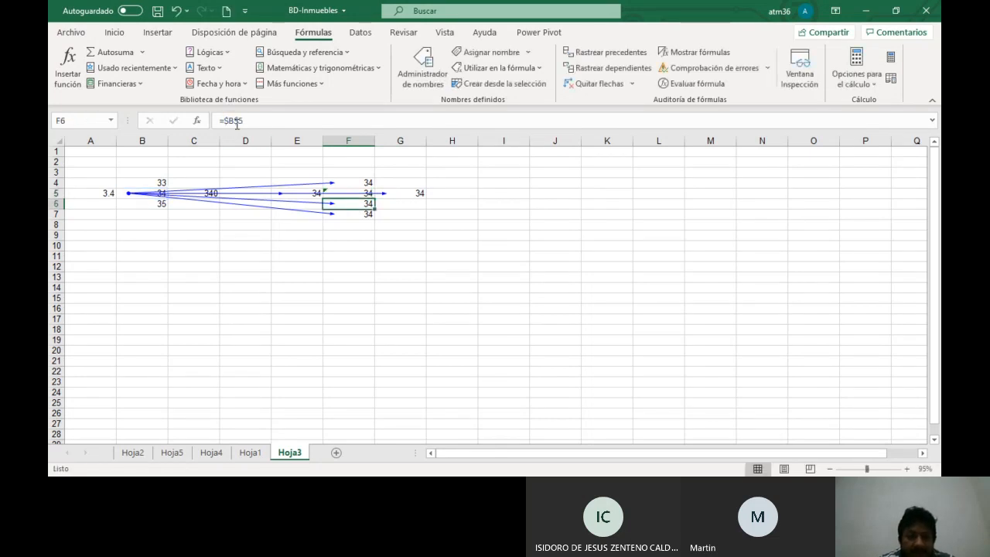
Fill F5's relative formula up into F4, down to F7, left into E5 and right into G5
{"action": "left_click", "coordinate": [363, 189]}
{"action": "mouse_move", "coordinate": [374, 199]}
{"action": "left_mouse_down"}
{"action": "mouse_move", "coordinate": [374, 222]}
{"action": "mouse_move", "coordinate": [373, 183]}
{"action": "mouse_move", "coordinate": [299, 194]}
{"action": "left_mouse_up"}
{"action": "left_click", "coordinate": [364, 194]}
{"action": "left_click", "coordinate": [368, 192]}
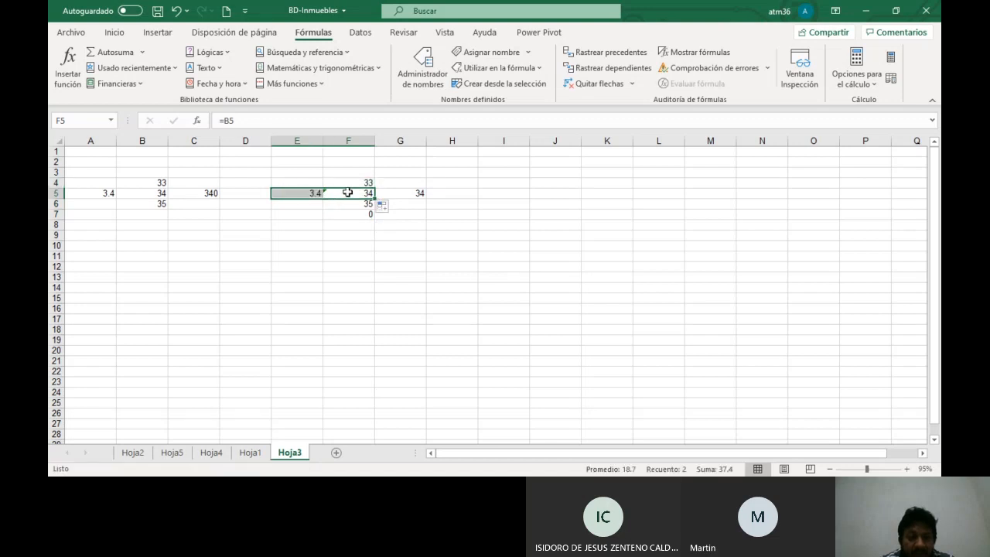
{"action": "left_click", "coordinate": [347, 192]}
{"action": "left_click_drag", "start_coordinate": [375, 198], "coordinate": [420, 194]}
Trace the precedents of F4, F5, F6 and F7 one cell at a time
{"action": "left_click", "coordinate": [364, 183]}
{"action": "left_click", "coordinate": [596, 55]}
{"action": "key", "text": "Down"}
{"action": "left_click", "coordinate": [597, 55]}
{"action": "key", "text": "Down"}
{"action": "left_click", "coordinate": [597, 56]}
{"action": "key", "text": "Down"}
{"action": "left_click", "coordinate": [597, 55]}
Trace the precedents of the relative formulas in G5 and E5
{"action": "key", "text": "Up"}
{"action": "key", "text": "Up"}
{"action": "key", "text": "Right"}
{"action": "left_click", "coordinate": [597, 56]}
{"action": "key", "text": "Left"}
{"action": "key", "text": "Left"}
{"action": "left_click", "coordinate": [595, 52]}
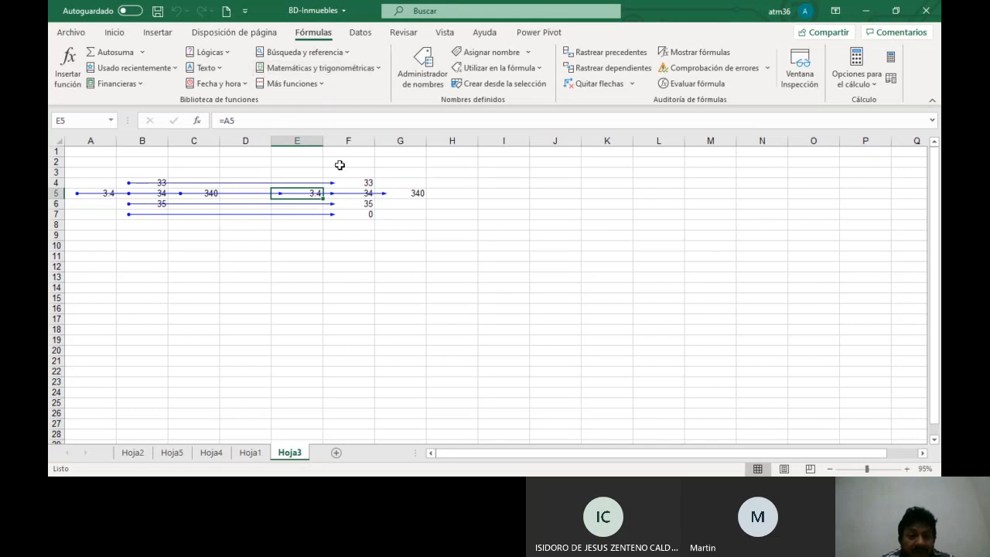
Copy the range A4:G7 and paste the duplicate starting at A11
{"action": "left_click_drag", "start_coordinate": [410, 211], "coordinate": [84, 184]}
{"action": "key", "text": "ctrl+c"}
{"action": "key", "text": "ctrl+v"}
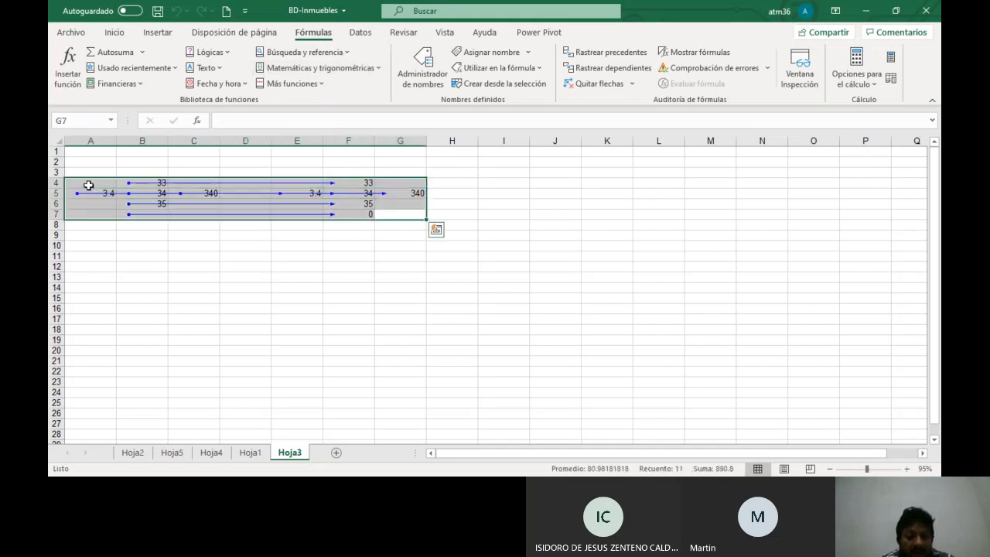
{"action": "left_click", "coordinate": [101, 256]}
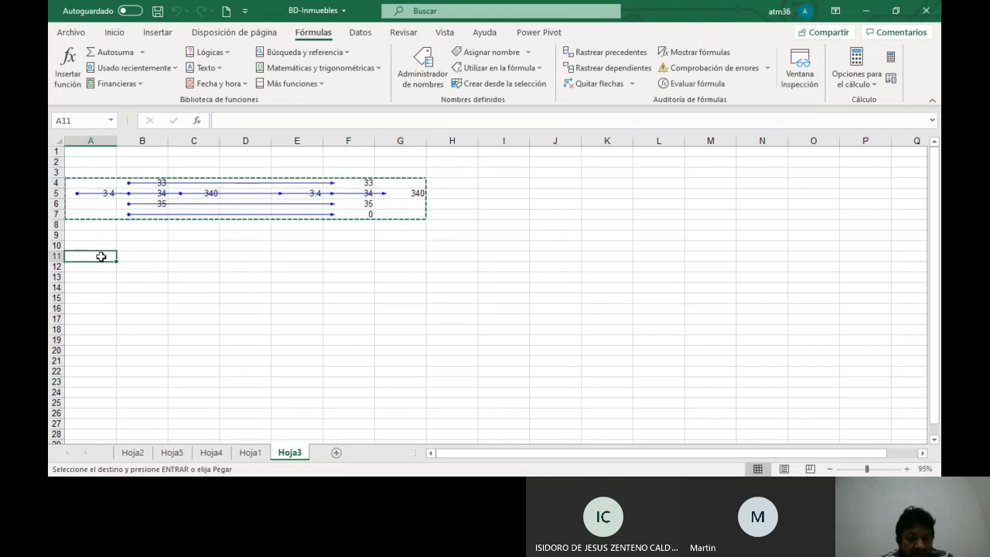
{"action": "key", "text": "ctrl+v"}
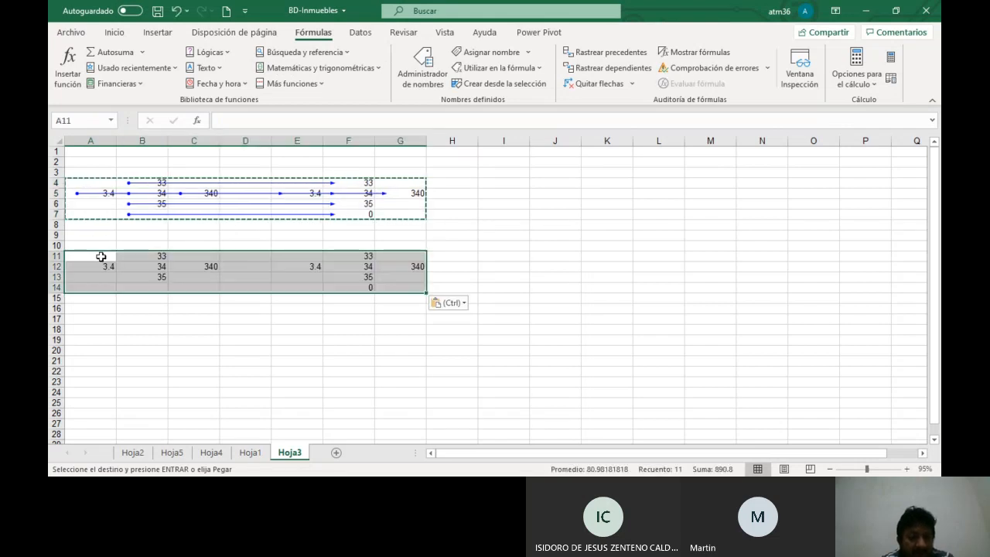
Enter the heading REFERENCIA RELATIVA in A3, above the first block
{"action": "left_click", "coordinate": [104, 176]}
{"action": "type", "text": "REFEREN"}
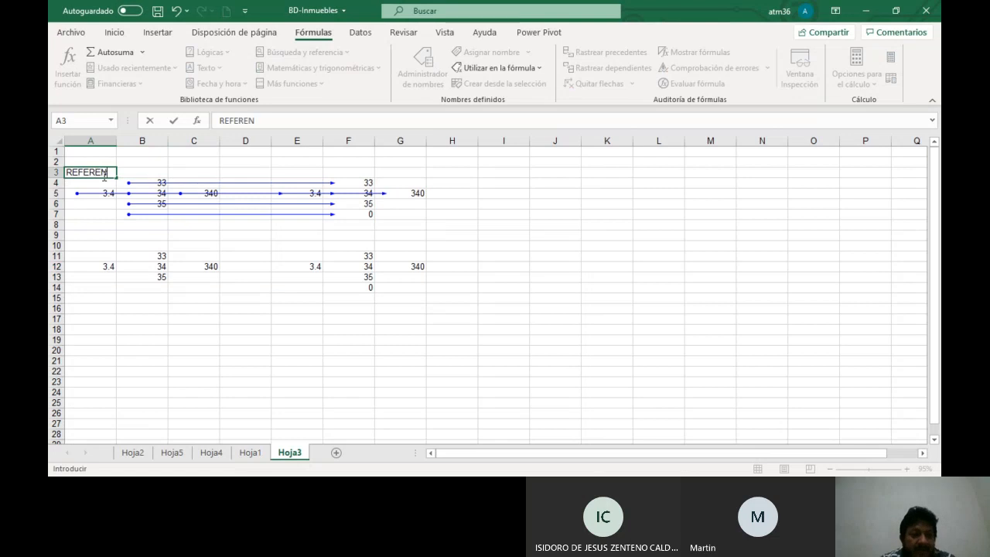
{"action": "type", "text": "CIA RELATIVA"}
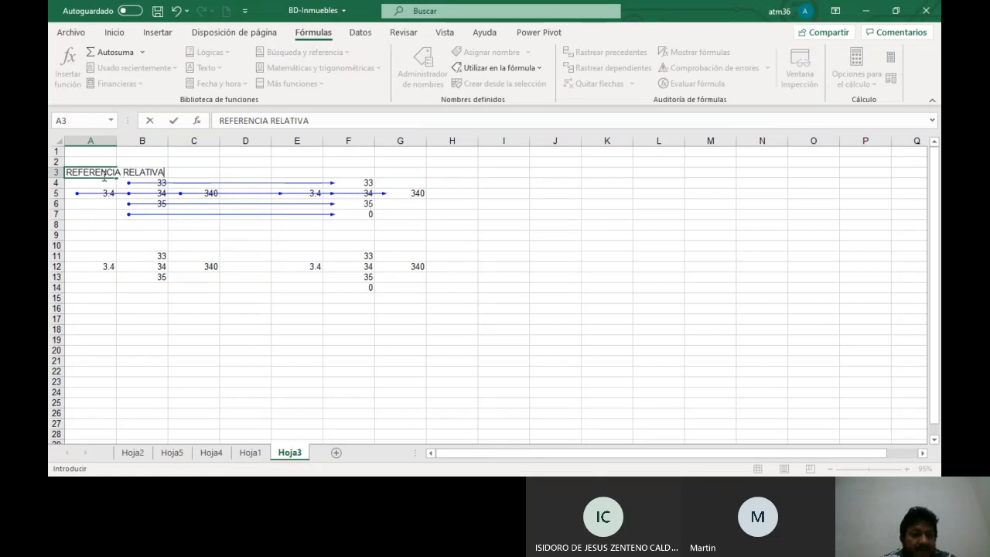
{"action": "key", "text": "Return"}
Enter the heading REFERENCIA ABSOLUTA in A10, above the duplicated block
{"action": "key", "text": "Down"}
{"action": "key", "text": "Down"}
{"action": "key", "text": "Down"}
{"action": "key", "text": "Down"}
{"action": "key", "text": "Down"}
{"action": "key", "text": "Down"}
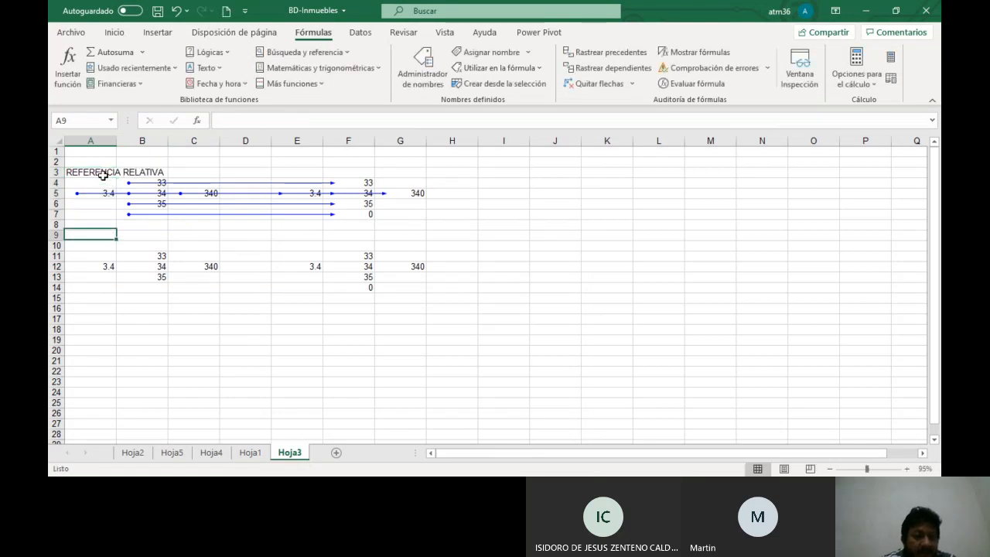
{"action": "type", "text": "REFERENCIA ABSOLUTA"}
{"action": "key", "text": "Return"}
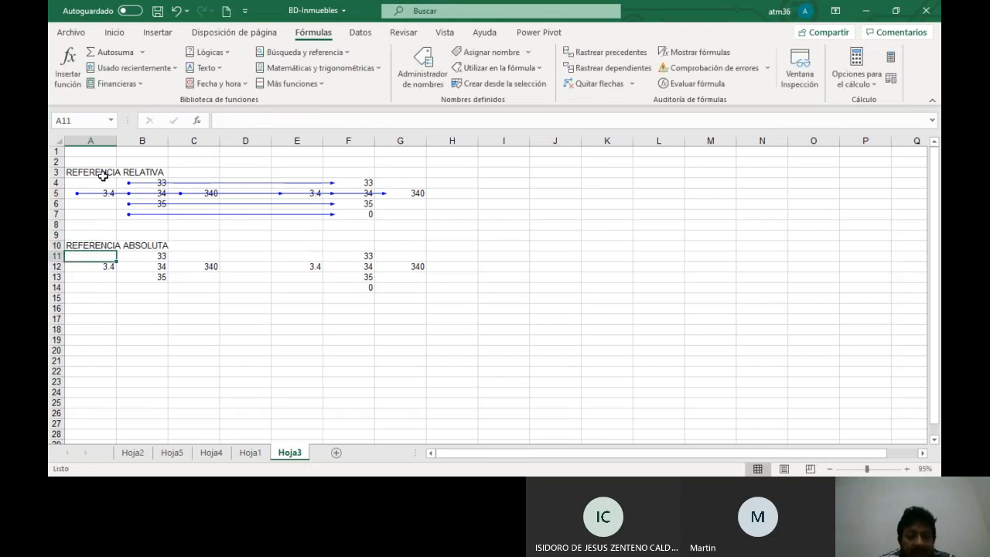
Change the reference in F12's formula to the absolute form =$B$12
{"action": "left_click", "coordinate": [352, 263]}
{"action": "left_click", "coordinate": [228, 121]}
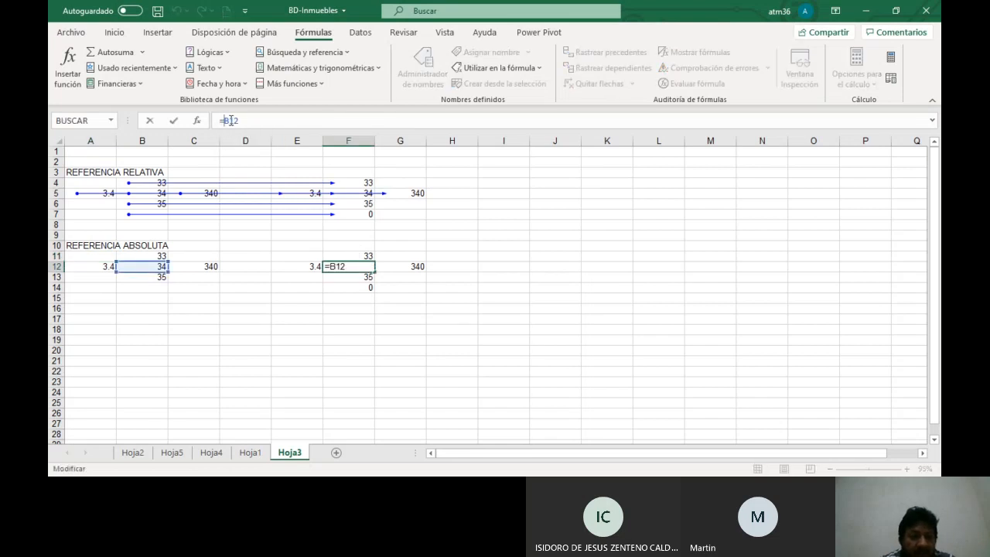
{"action": "key", "text": "F4"}
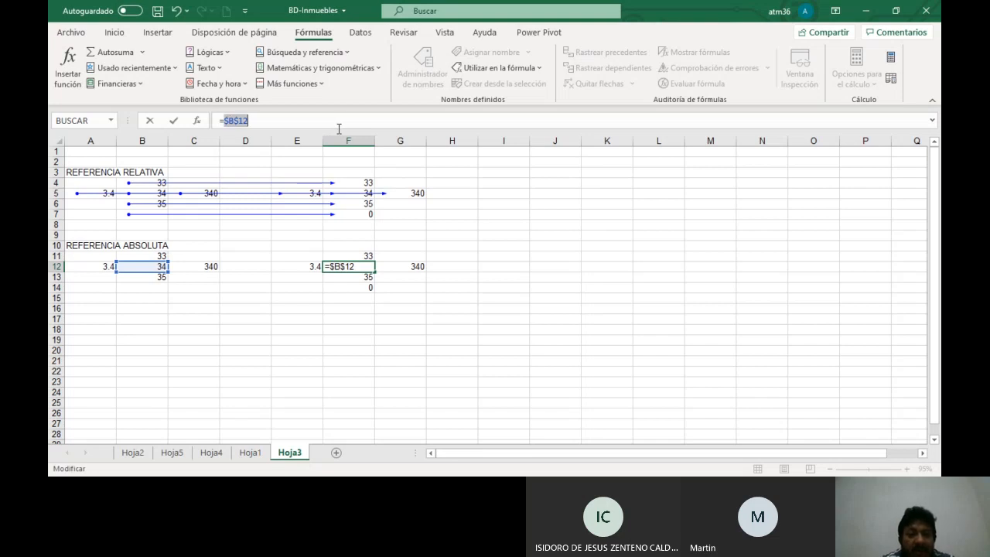
{"action": "key", "text": "Return"}
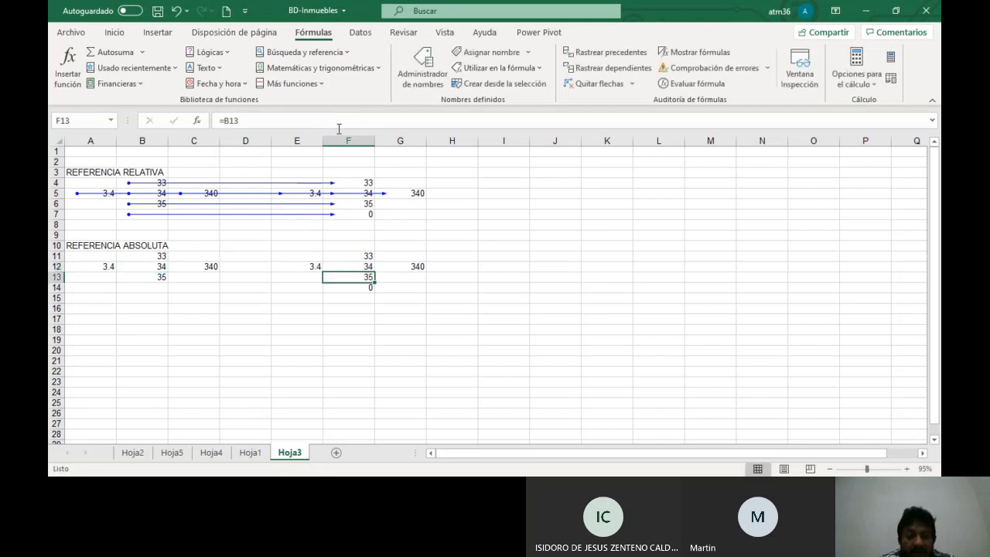
Fill F12's absolute formula up into F11, down to F14, left into E12 and right into G12
{"action": "left_click", "coordinate": [370, 266]}
{"action": "mouse_move", "coordinate": [375, 272]}
{"action": "left_mouse_down"}
{"action": "mouse_move", "coordinate": [375, 294]}
{"action": "mouse_move", "coordinate": [372, 257]}
{"action": "mouse_move", "coordinate": [379, 271]}
{"action": "mouse_move", "coordinate": [418, 269]}
{"action": "mouse_move", "coordinate": [329, 273]}
{"action": "left_mouse_up"}
{"action": "left_click", "coordinate": [371, 267]}
{"action": "left_click", "coordinate": [353, 269]}
{"action": "left_click", "coordinate": [361, 267]}
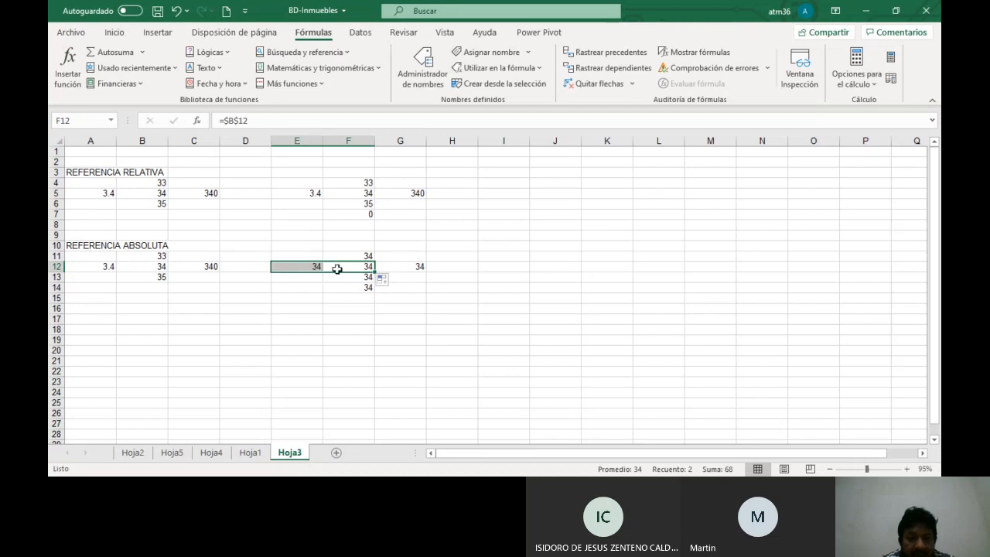
Trace the precedents of F11, F12, F13 and F14 one cell at a time
{"action": "left_click", "coordinate": [348, 256]}
{"action": "left_click", "coordinate": [593, 54]}
{"action": "key", "text": "Down"}
{"action": "left_click", "coordinate": [594, 54]}
{"action": "key", "text": "Down"}
{"action": "left_click", "coordinate": [593, 54]}
{"action": "key", "text": "Down"}
{"action": "left_click", "coordinate": [593, 54]}
Trace the precedents of the absolute formulas in G12 and E12
{"action": "key", "text": "Up"}
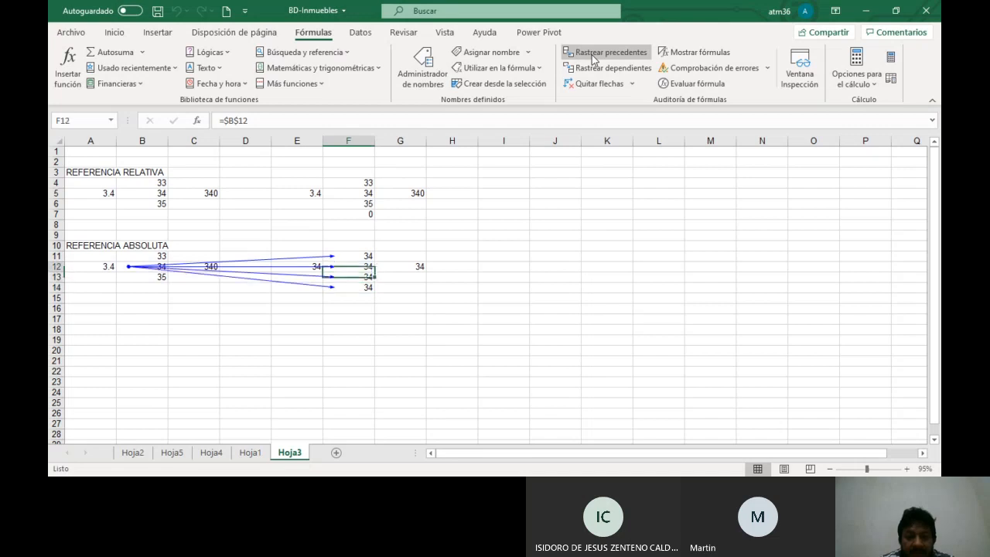
{"action": "key", "text": "Up"}
{"action": "key", "text": "Right"}
{"action": "left_click", "coordinate": [593, 54]}
{"action": "key", "text": "Left"}
{"action": "key", "text": "Left"}
{"action": "left_click", "coordinate": [593, 54]}
Trace the precedents of the relative formulas in E5, F5 and F4 again
{"action": "key", "text": "Up"}
{"action": "key", "text": "Up"}
{"action": "key", "text": "Up"}
{"action": "key", "text": "Up"}
{"action": "key", "text": "Up"}
{"action": "key", "text": "Up"}
{"action": "key", "text": "Up"}
{"action": "left_click", "coordinate": [593, 54]}
{"action": "key", "text": "Right"}
{"action": "left_click", "coordinate": [593, 54]}
{"action": "key", "text": "Up"}
{"action": "left_click", "coordinate": [593, 54]}
Trace the precedents of the relative formulas in F6, F7 and G5 again
{"action": "key", "text": "Down"}
{"action": "key", "text": "Down"}
{"action": "left_click", "coordinate": [593, 54]}
{"action": "key", "text": "Down"}
{"action": "left_click", "coordinate": [593, 54]}
{"action": "key", "text": "Up"}
{"action": "key", "text": "Up"}
{"action": "key", "text": "Right"}
{"action": "left_click", "coordinate": [593, 54]}
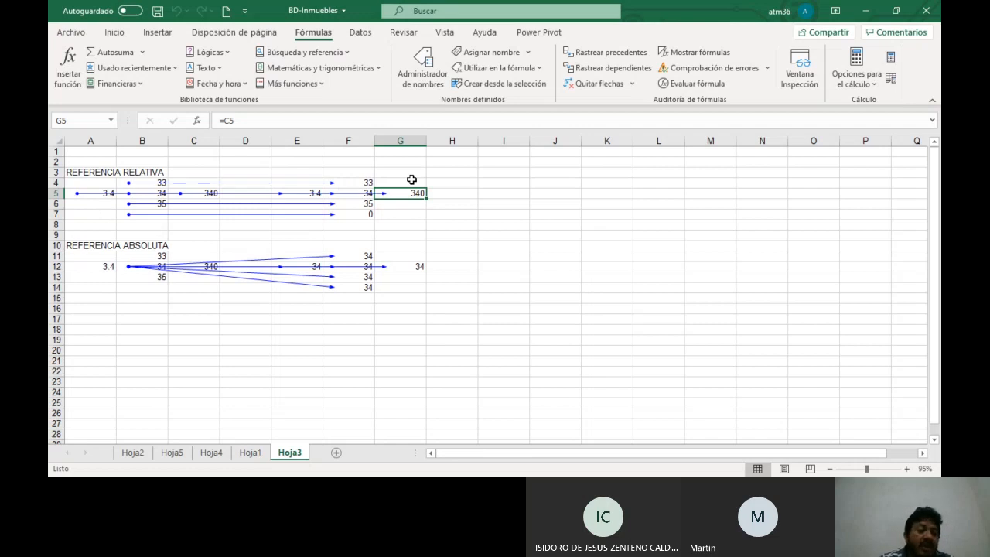
Examine the absolute-reference block, comparing source cell B12 with the formula in F12 and its precedent arrows
{"action": "left_click", "coordinate": [122, 269]}
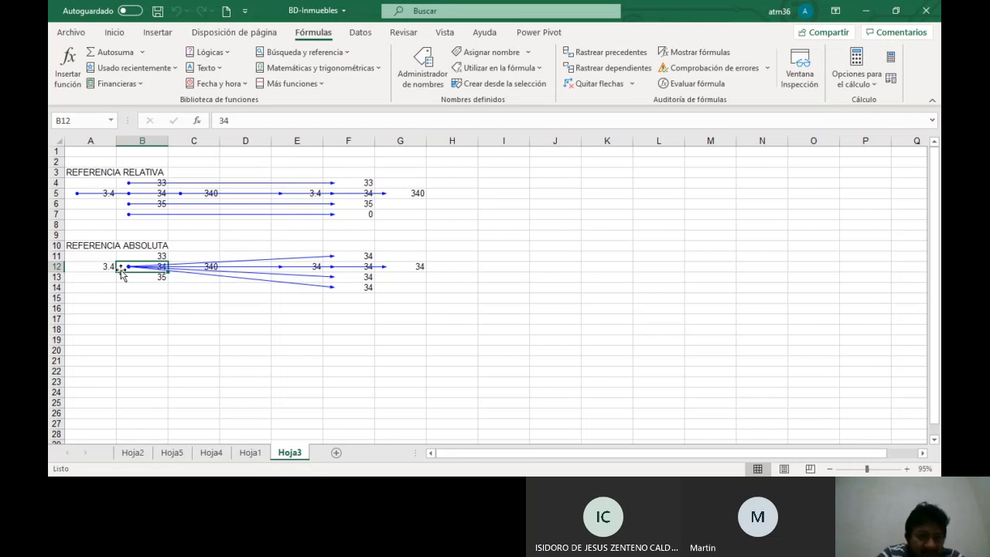
{"action": "left_click", "coordinate": [105, 308]}
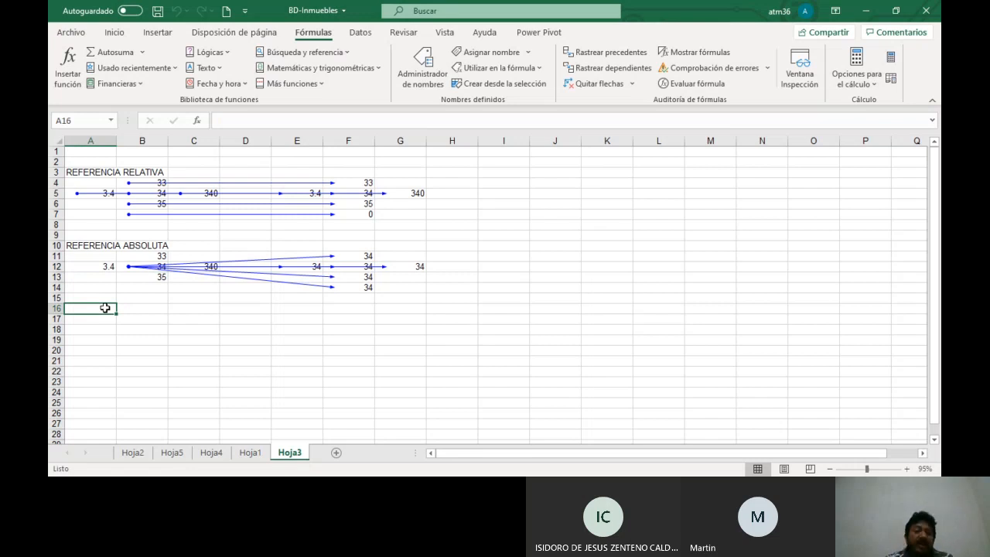
{"action": "key", "text": "Up"}
{"action": "key", "text": "Up"}
{"action": "key", "text": "Up"}
{"action": "key", "text": "Up"}
{"action": "key", "text": "Right"}
{"action": "key", "text": "Right"}
{"action": "key", "text": "Right"}
{"action": "key", "text": "Right"}
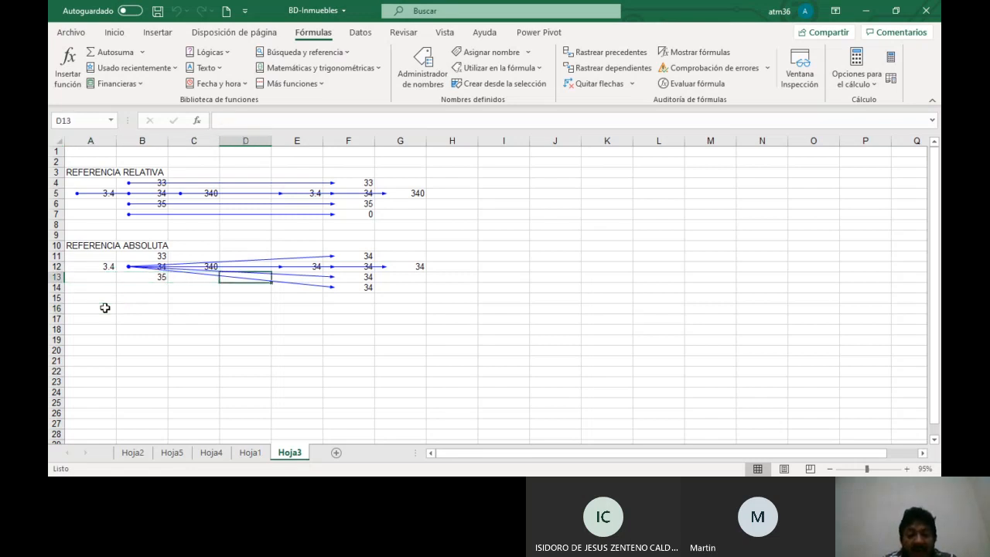
{"action": "key", "text": "Right"}
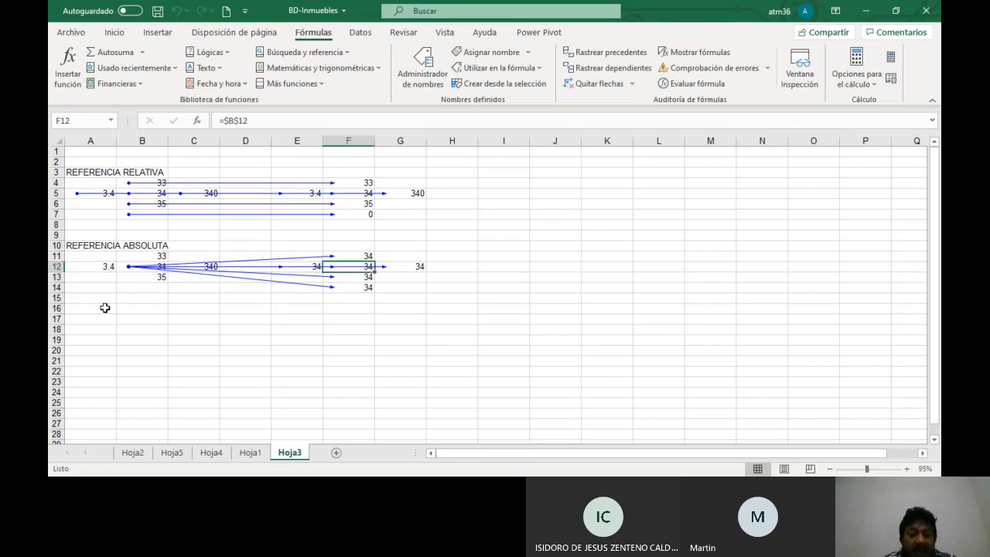
{"action": "key", "text": "Down"}
{"action": "key", "text": "Down"}
{"action": "key", "text": "Down"}
{"action": "key", "text": "Down"}
{"action": "key", "text": "Down"}
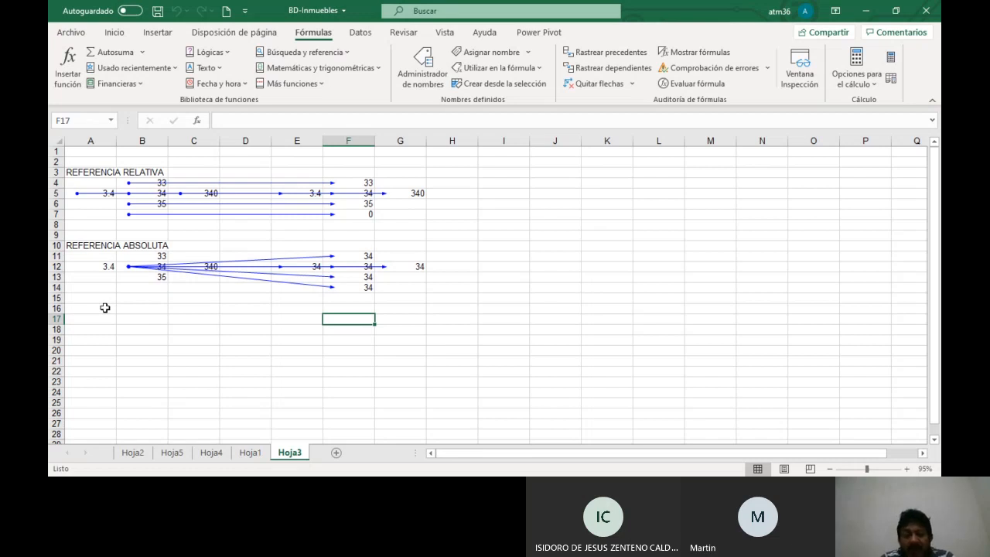
Copy the absolute-reference block A10:G14 and paste the duplicate starting at A17
{"action": "left_click_drag", "start_coordinate": [108, 247], "coordinate": [392, 284]}
{"action": "key", "text": "ctrl+c"}
{"action": "left_click", "coordinate": [109, 319]}
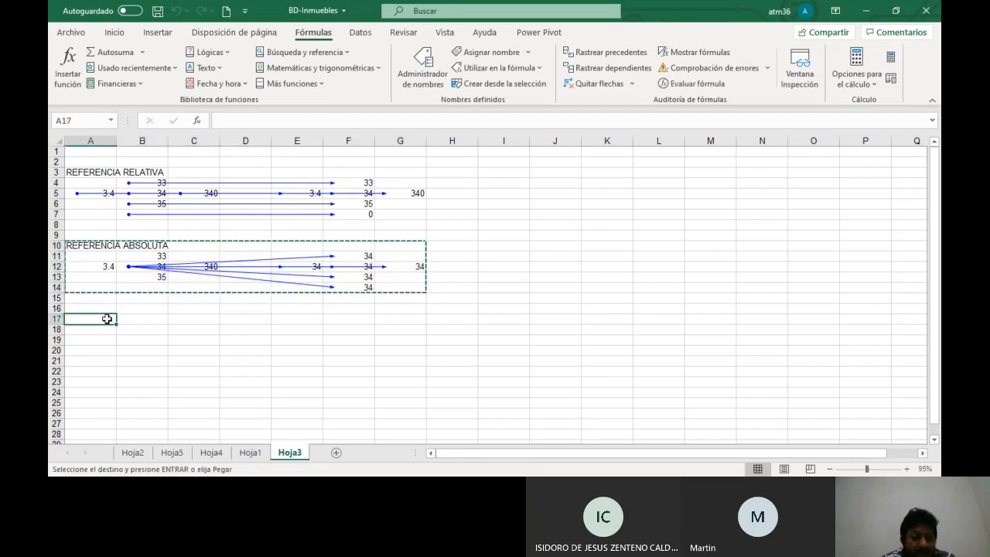
{"action": "key", "text": "ctrl+v"}
Extend the heading in A17 to read REFERENCIA ABSOLUTA CON NOMBRE
{"action": "left_click", "coordinate": [107, 319]}
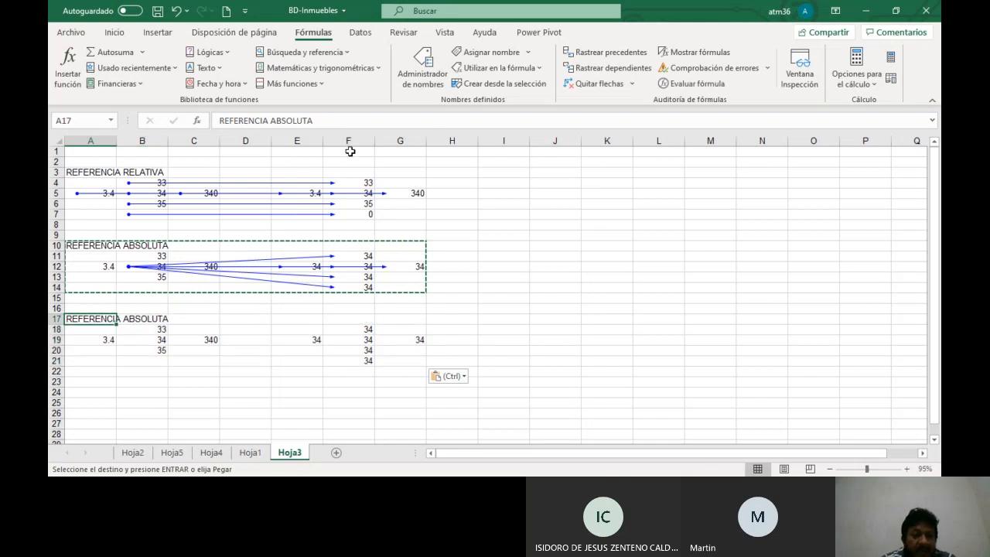
{"action": "left_click", "coordinate": [340, 123]}
{"action": "type", "text": "CON"}
{"action": "key", "text": "BackSpace"}
{"action": "key", "text": "BackSpace"}
{"action": "key", "text": "BackSpace"}
{"action": "key", "text": "BackSpace"}
{"action": "type", "text": "CON NOMBRE"}
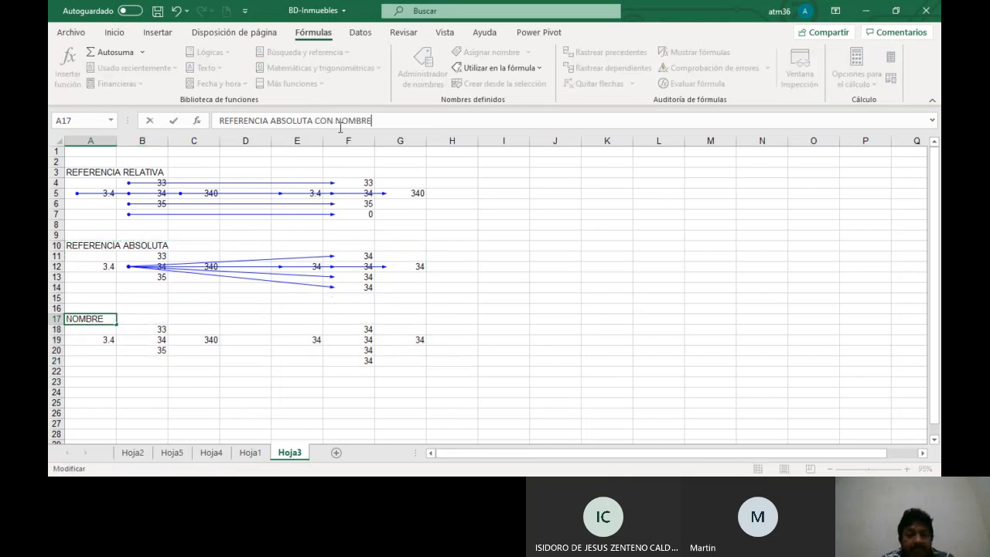
{"action": "key", "text": "Return"}
Assign the name ReferenciaAbsoluta to cell B19
{"action": "key", "text": "Down"}
{"action": "key", "text": "Right"}
{"action": "key", "text": "Right"}
{"action": "key", "text": "Right"}
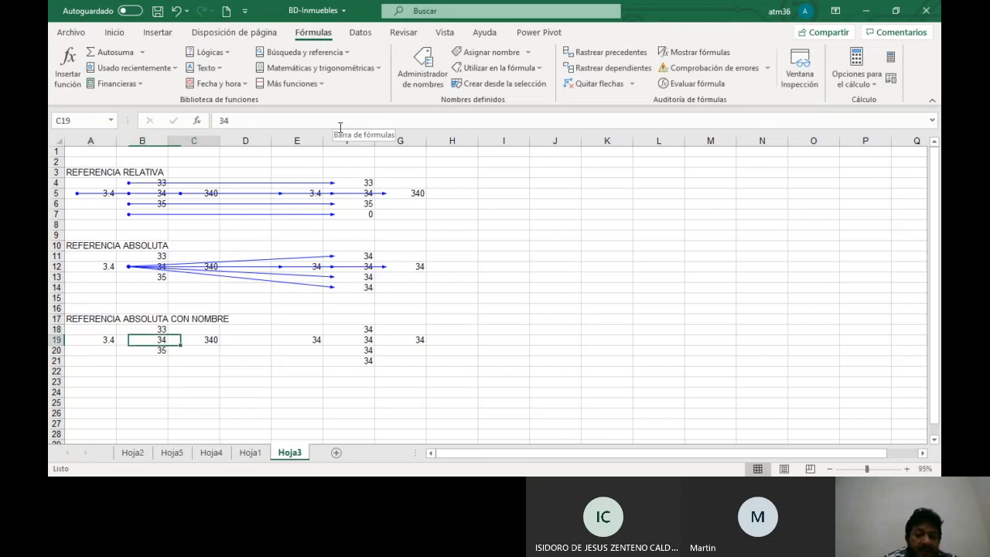
{"action": "key", "text": "Left"}
{"action": "key", "text": "Left"}
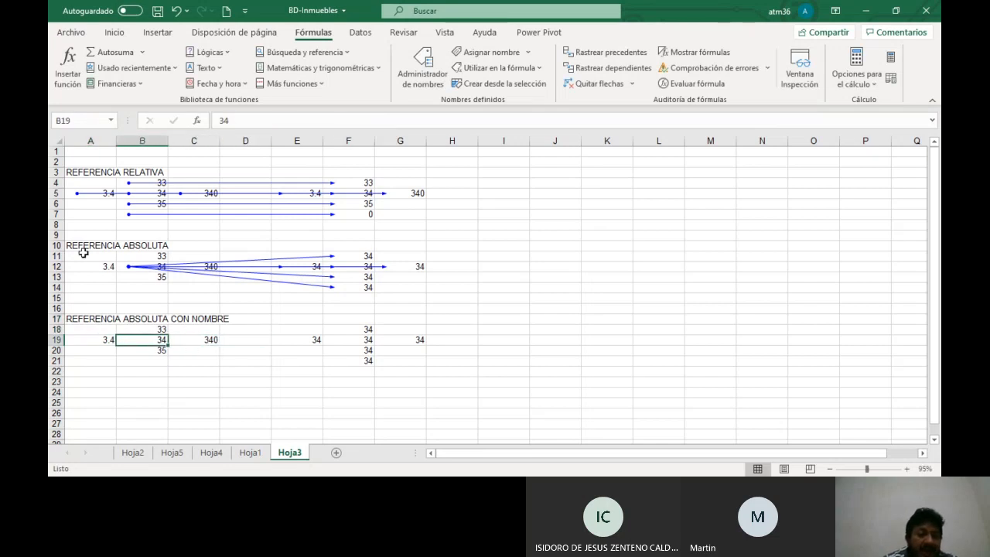
{"action": "left_click", "coordinate": [95, 121]}
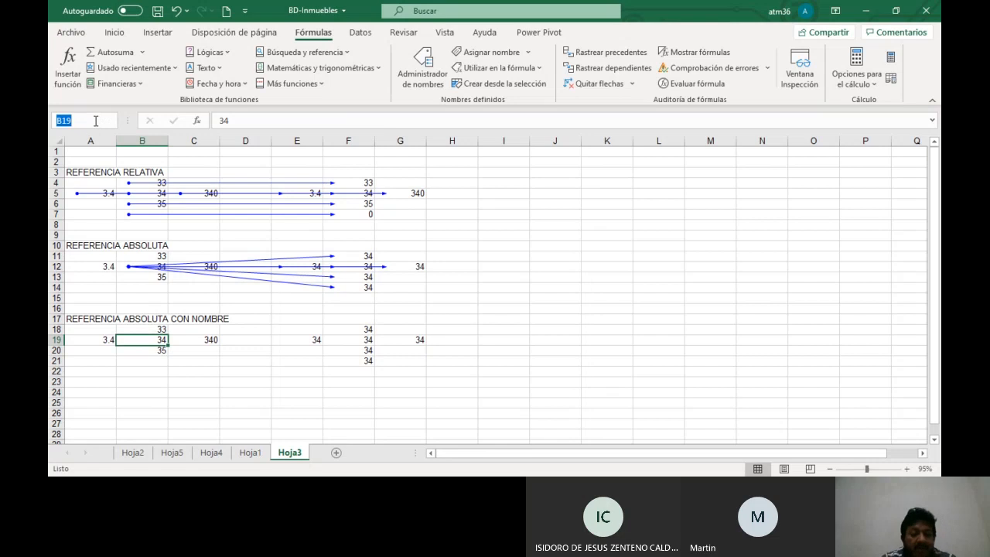
{"action": "type", "text": "Refer"}
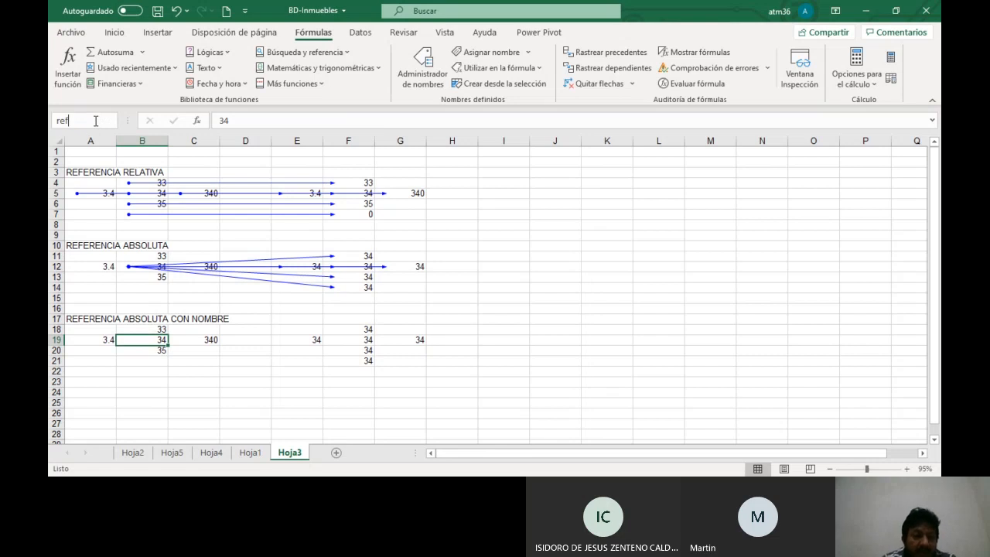
{"action": "type", "text": "enciaAbsolu"}
{"action": "key", "text": "Return"}
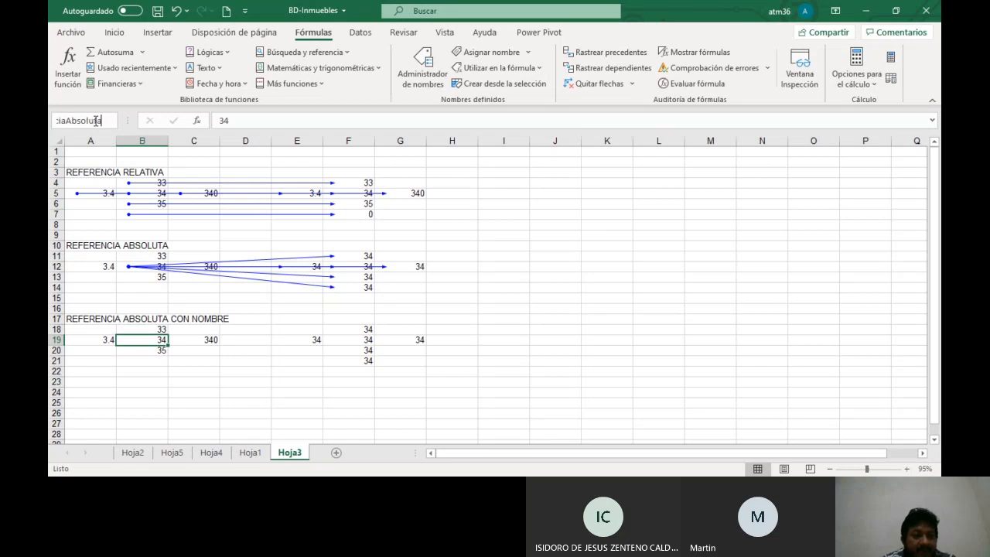
Replace the formula in F19 with =ReferenciaAbsoluta
{"action": "key", "text": "Right"}
{"action": "key", "text": "Right"}
{"action": "key", "text": "Right"}
{"action": "key", "text": "Right"}
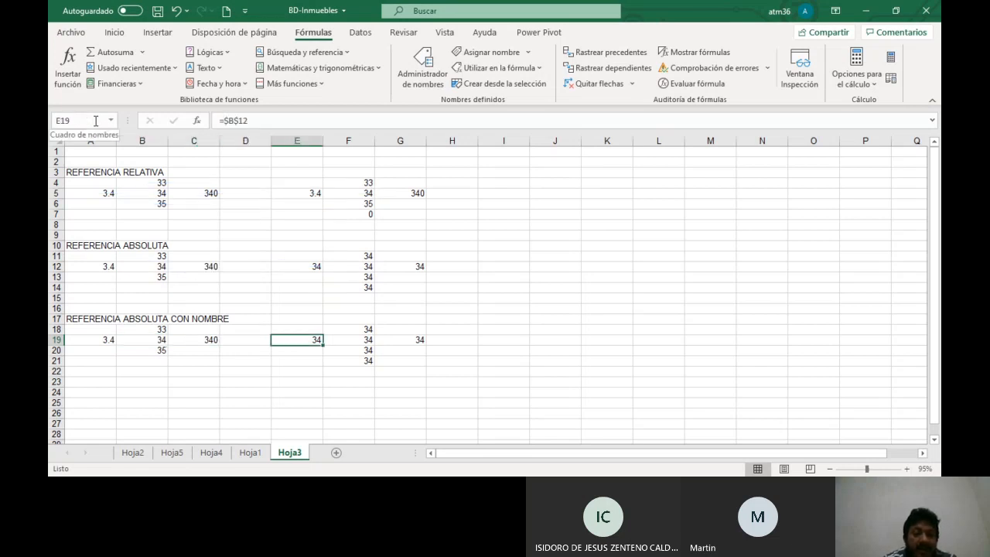
{"action": "type", "text": "="}
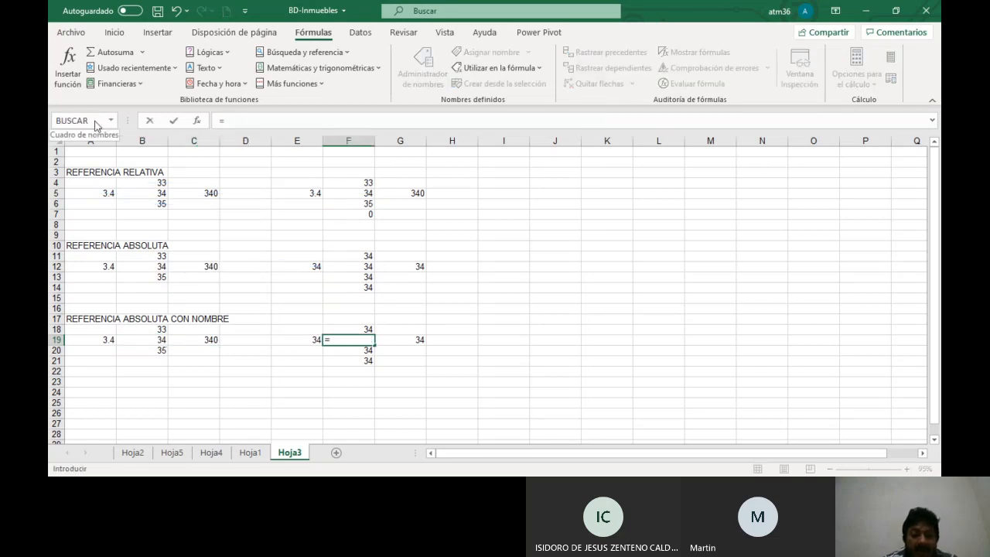
{"action": "type", "text": "refe"}
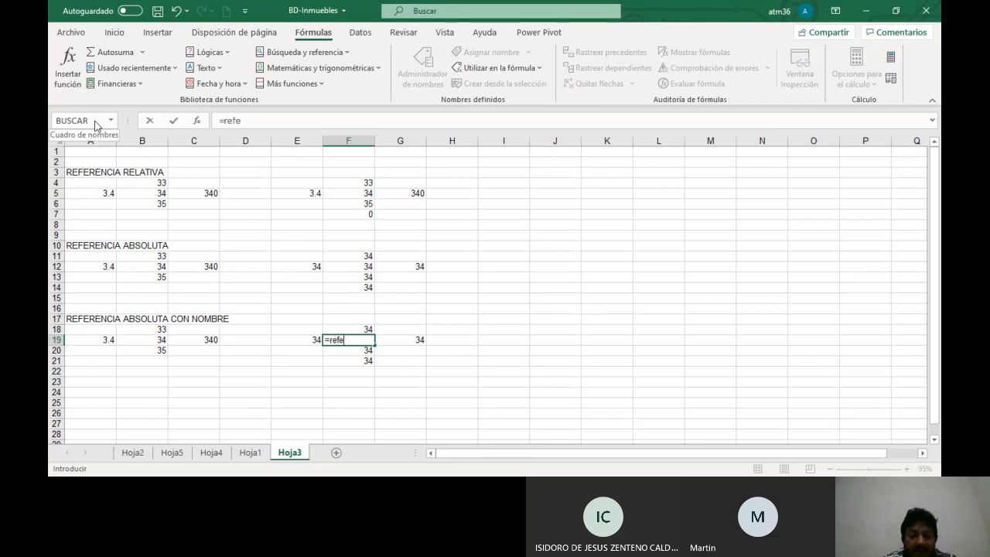
{"action": "key", "text": "BackSpace"}
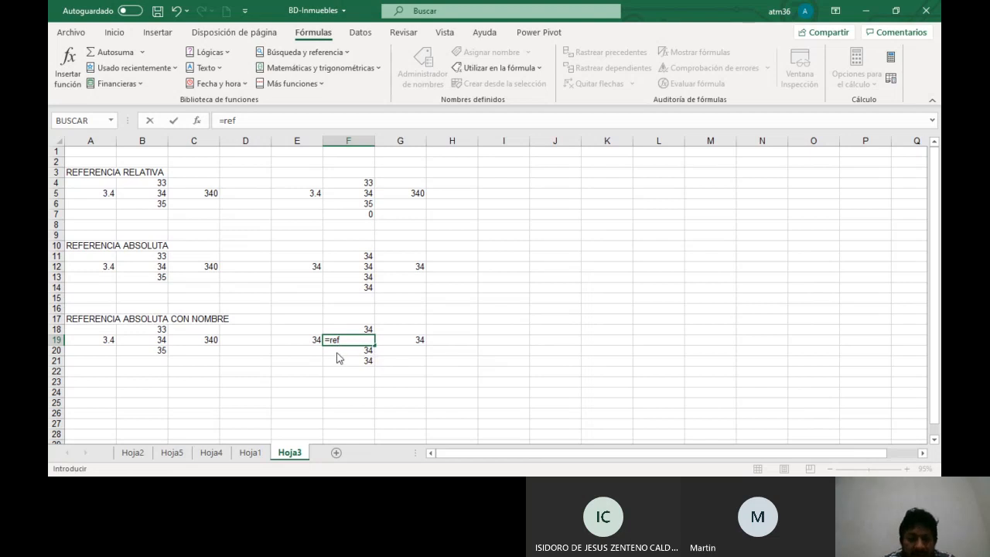
{"action": "key", "text": "Tab"}
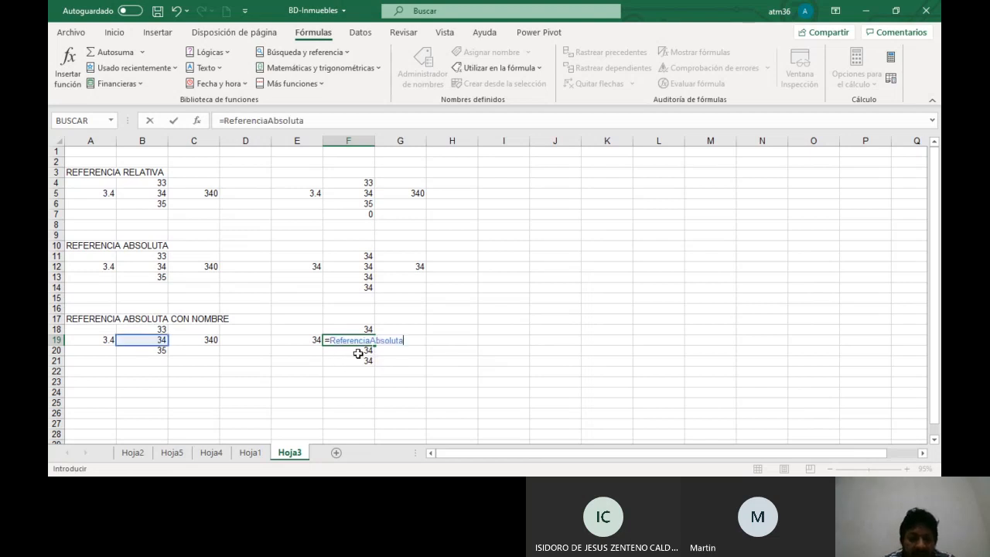
{"action": "key", "text": "Return"}
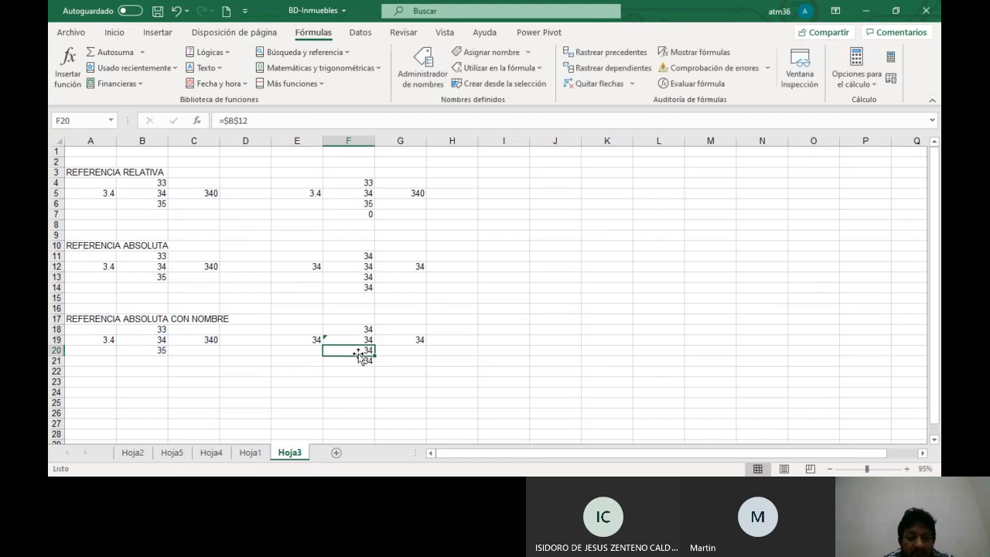
Fill F19's named formula into F18, F20:F21, E19 and G19, and check the formula in G19
{"action": "left_click", "coordinate": [367, 340]}
{"action": "left_click_drag", "start_coordinate": [374, 345], "coordinate": [418, 345]}
{"action": "left_click", "coordinate": [365, 341]}
{"action": "left_click", "coordinate": [358, 340]}
{"action": "left_click", "coordinate": [369, 342]}
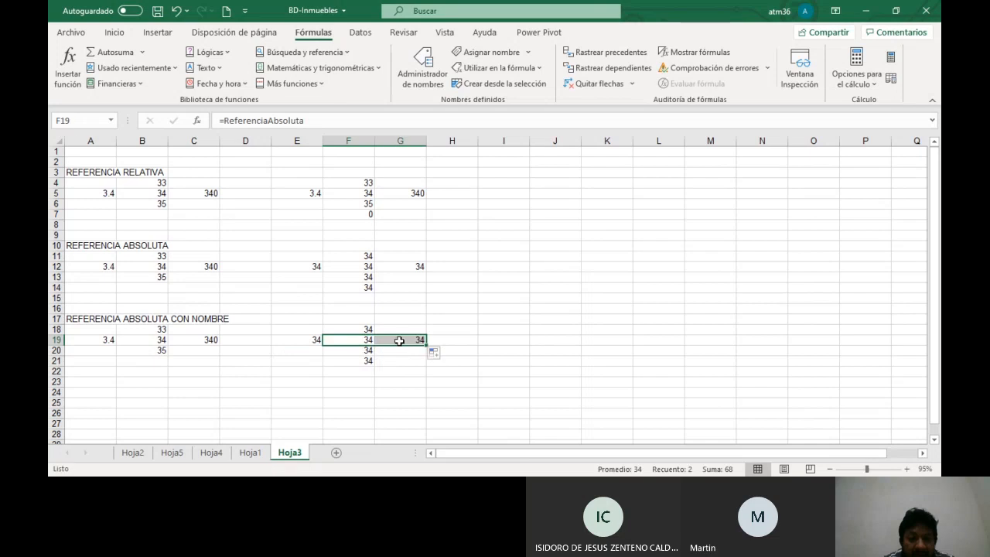
{"action": "left_click", "coordinate": [400, 341]}
{"action": "double_click", "coordinate": [399, 341]}
{"action": "key", "text": "Escape"}
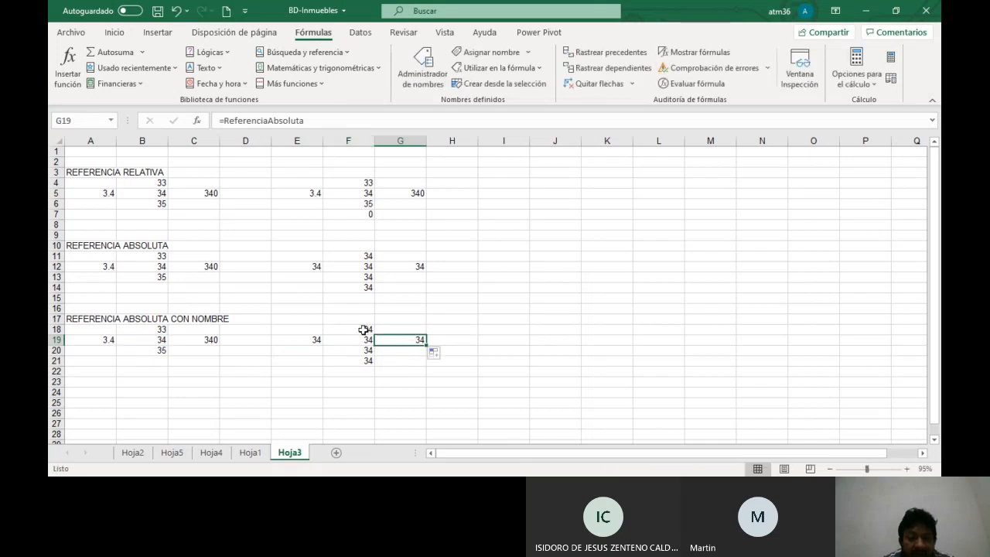
Trace the precedents of the named-reference formulas in F18, F19, F20 and F21
{"action": "left_click_drag", "start_coordinate": [365, 329], "coordinate": [362, 358]}
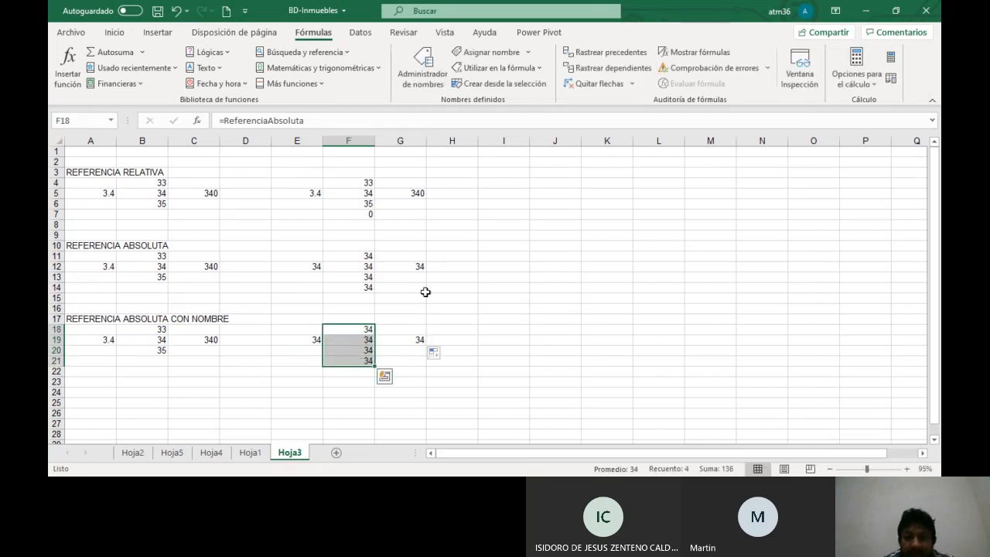
{"action": "left_click", "coordinate": [626, 54]}
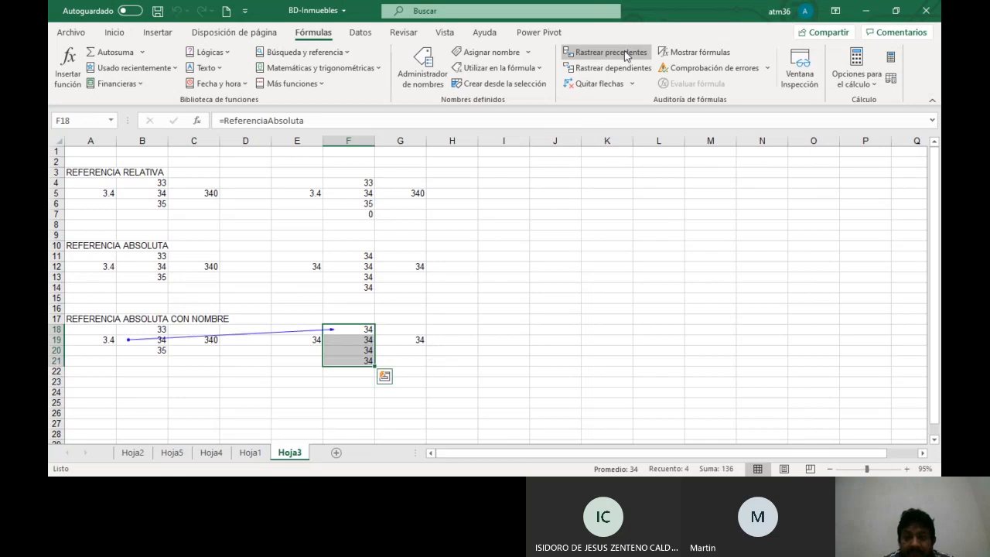
{"action": "key", "text": "Return"}
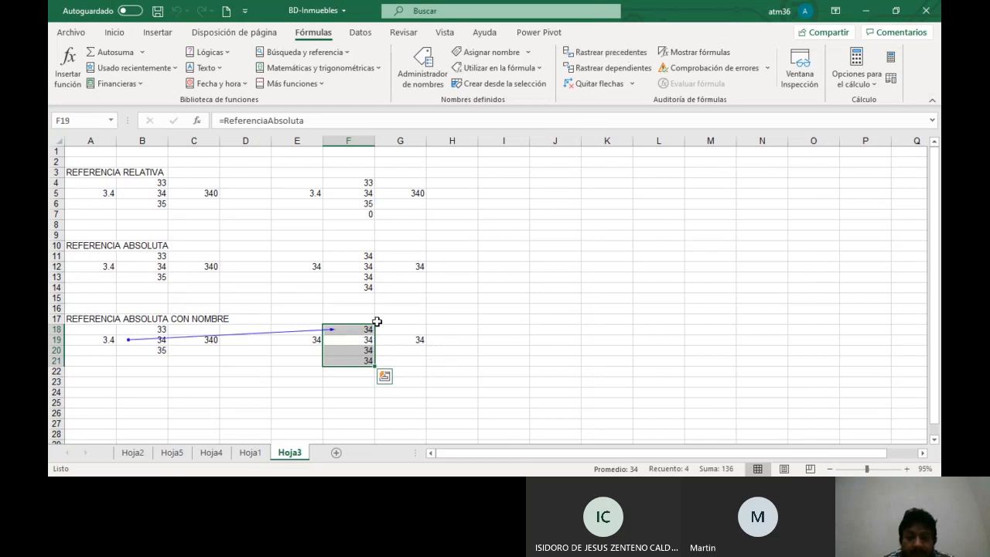
{"action": "left_click", "coordinate": [606, 51]}
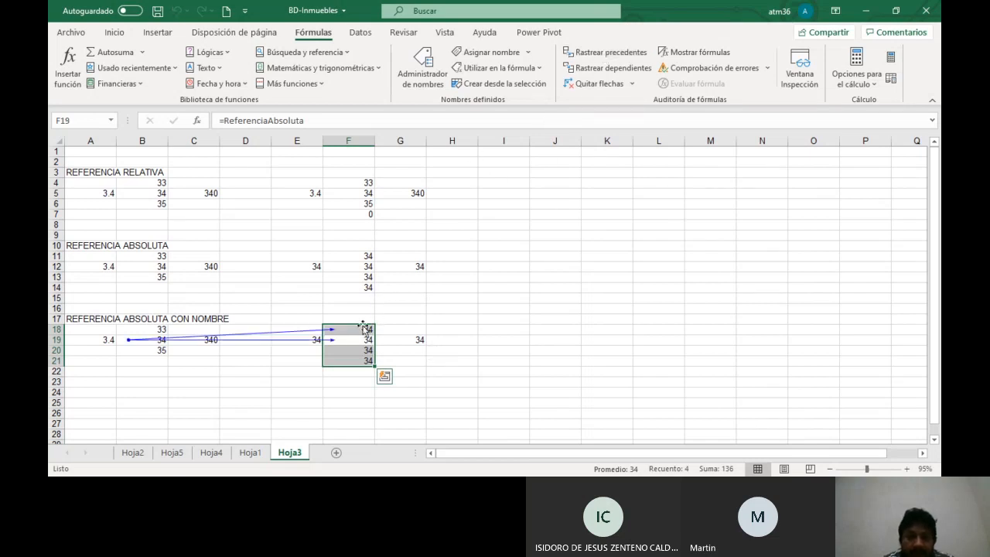
{"action": "left_click", "coordinate": [361, 350]}
{"action": "left_click", "coordinate": [606, 53]}
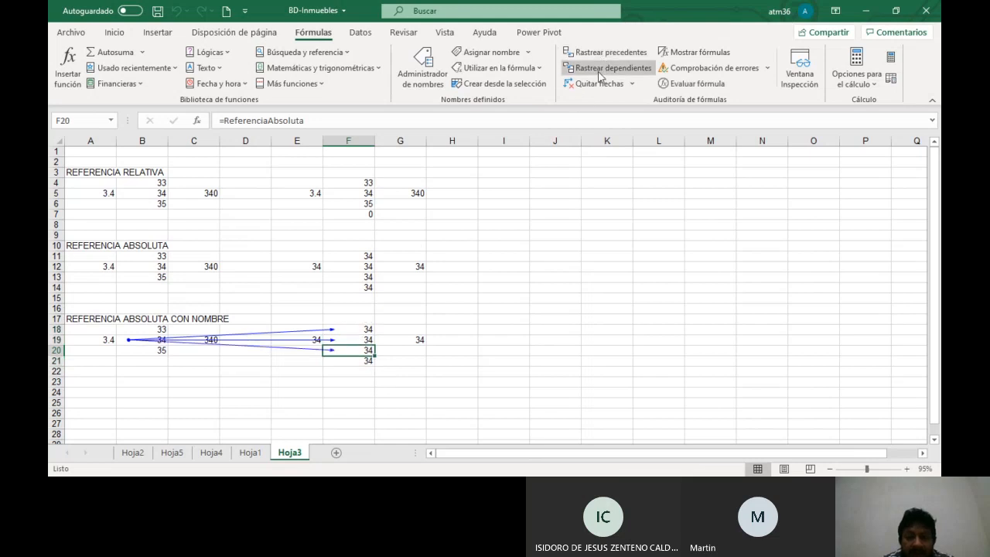
{"action": "key", "text": "Return"}
{"action": "left_click", "coordinate": [585, 52]}
Trace the precedents of the named-reference formulas in E19 and G19
{"action": "key", "text": "Up"}
{"action": "key", "text": "Up"}
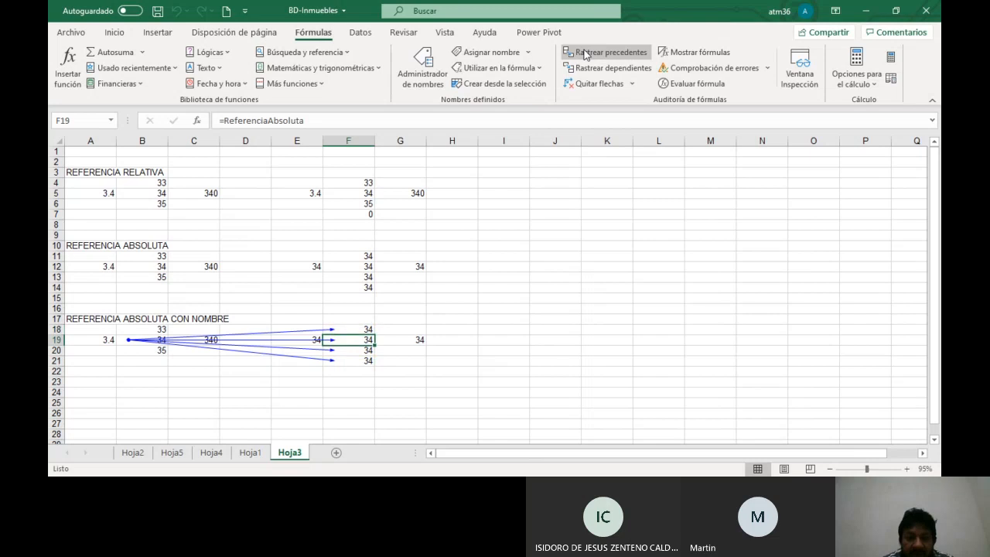
{"action": "key", "text": "Left"}
{"action": "key", "text": "Right"}
{"action": "key", "text": "Right"}
{"action": "left_click", "coordinate": [585, 52]}
Trace the precedents of the absolute-reference formulas in F11, F12, F13 and F14
{"action": "left_click", "coordinate": [360, 256]}
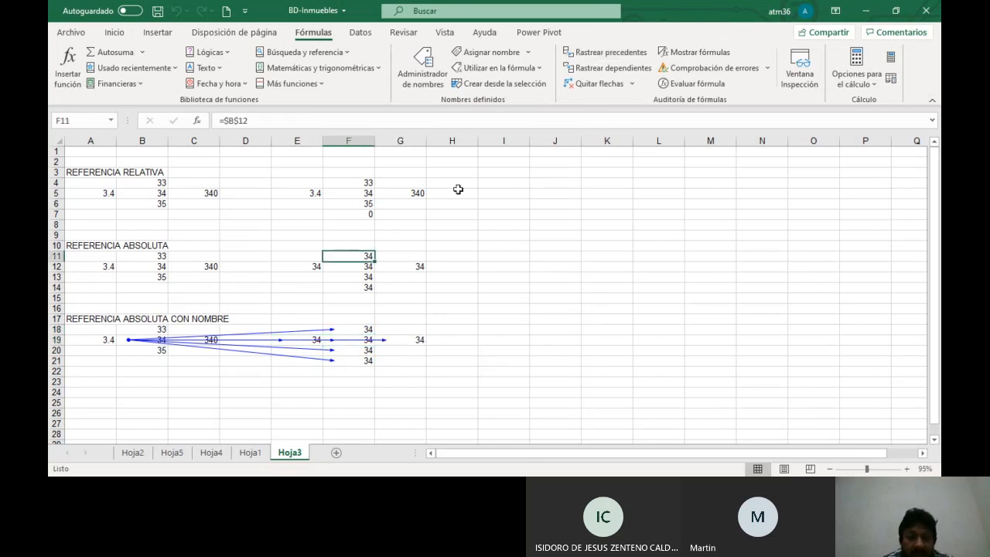
{"action": "left_click", "coordinate": [600, 54]}
{"action": "key", "text": "Down"}
{"action": "left_click", "coordinate": [600, 54]}
{"action": "key", "text": "Down"}
{"action": "left_click", "coordinate": [600, 54]}
{"action": "key", "text": "Down"}
{"action": "left_click", "coordinate": [600, 54]}
Trace the precedents of the absolute-reference formulas in G12 and E12
{"action": "key", "text": "Up"}
{"action": "key", "text": "Up"}
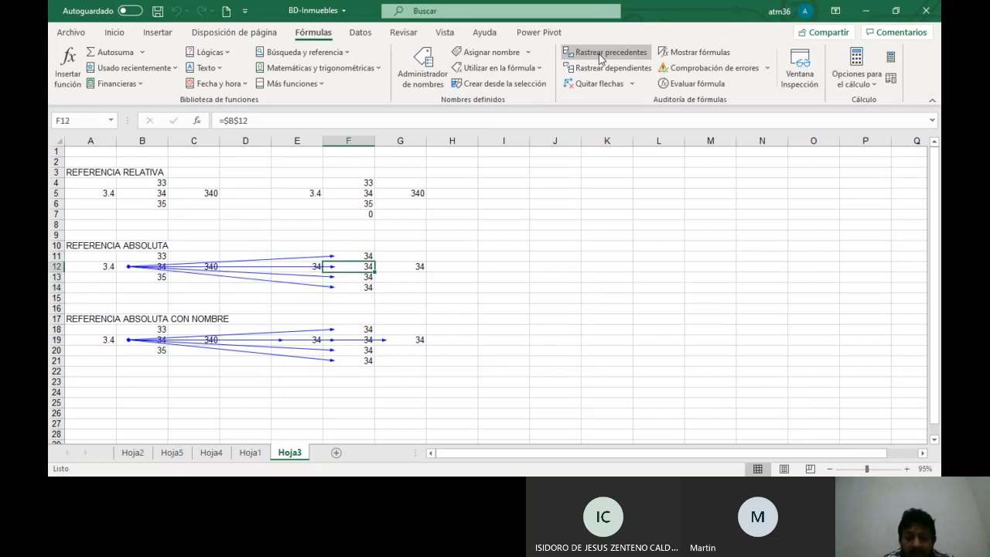
{"action": "key", "text": "Right"}
{"action": "left_click", "coordinate": [600, 54]}
{"action": "key", "text": "Left"}
{"action": "key", "text": "Left"}
{"action": "left_click", "coordinate": [600, 54]}
Trace the precedents of the relative-reference formulas in F5 and E5
{"action": "key", "text": "Up"}
{"action": "key", "text": "Right"}
{"action": "key", "text": "Up"}
{"action": "key", "text": "Up"}
{"action": "key", "text": "Up"}
{"action": "key", "text": "Up"}
{"action": "key", "text": "Up"}
{"action": "key", "text": "Up"}
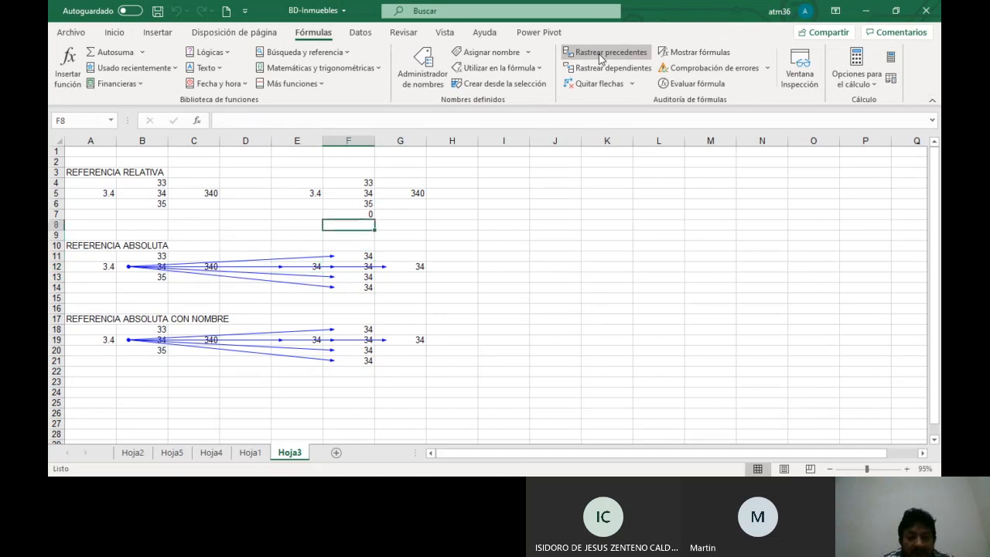
{"action": "left_click", "coordinate": [600, 54]}
{"action": "key", "text": "Left"}
{"action": "left_click", "coordinate": [600, 54]}
Trace the precedents of the relative-reference formulas in F4, F6 and F7
{"action": "key", "text": "Right"}
{"action": "key", "text": "Up"}
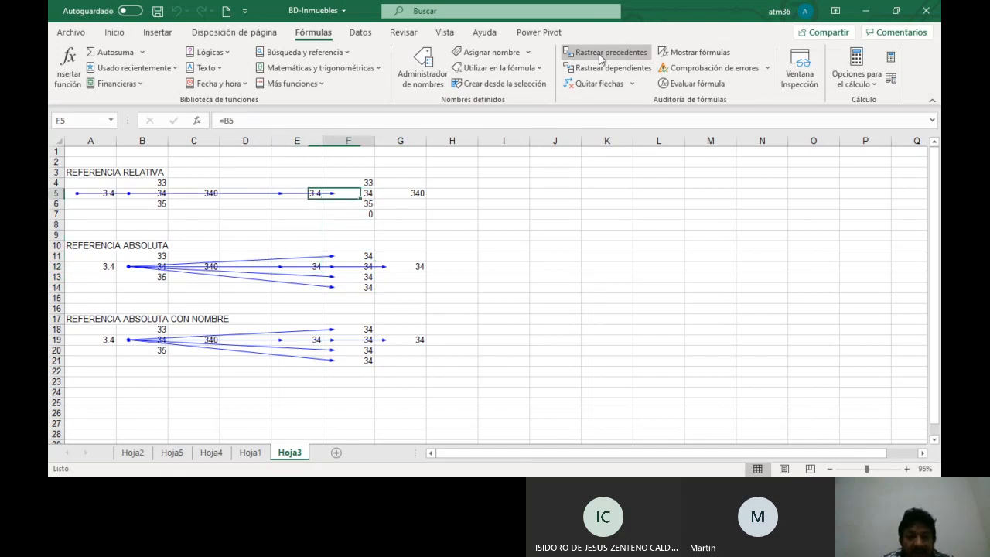
{"action": "left_click", "coordinate": [600, 54]}
{"action": "key", "text": "Down"}
{"action": "key", "text": "Down"}
{"action": "left_click", "coordinate": [600, 54]}
{"action": "key", "text": "Down"}
{"action": "left_click", "coordinate": [601, 54]}
Trace the precedents of the relative-reference formula in G5
{"action": "key", "text": "Up"}
{"action": "key", "text": "Up"}
{"action": "key", "text": "Right"}
{"action": "left_click", "coordinate": [600, 54]}
{"action": "key", "text": "Down"}
{"action": "key", "text": "Down"}
{"action": "key", "text": "Down"}
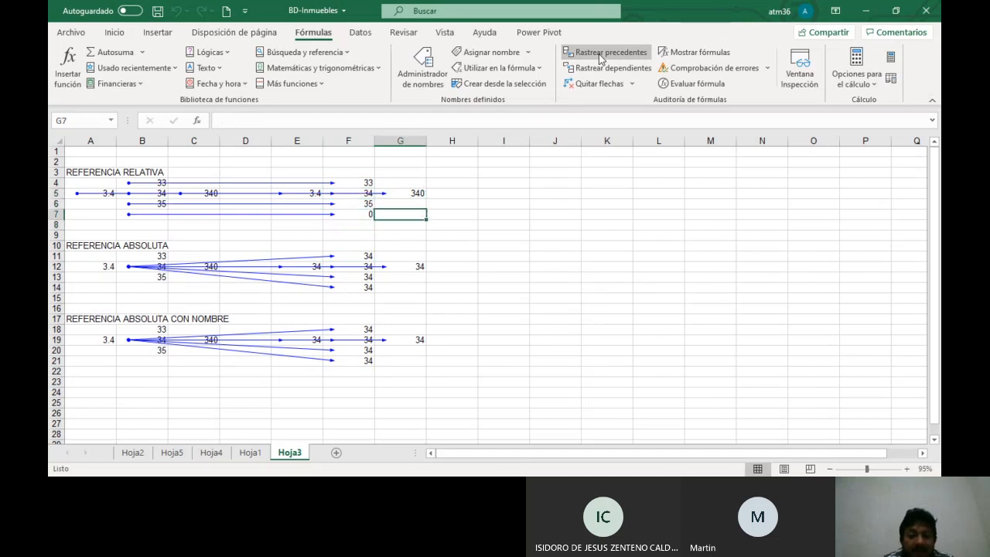
Check cell B19's name in the workbook's list of defined names
{"action": "left_click", "coordinate": [130, 343]}
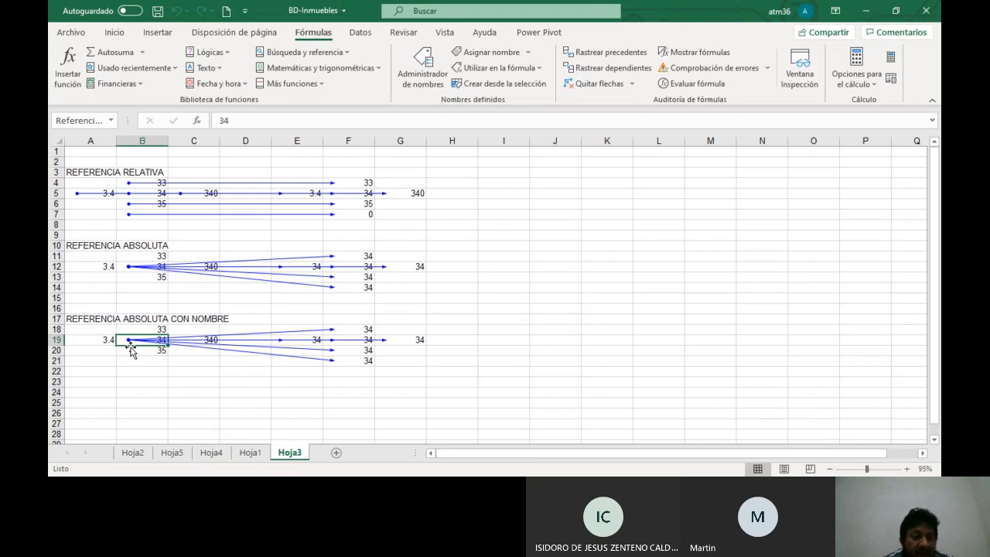
{"action": "left_click", "coordinate": [111, 123]}
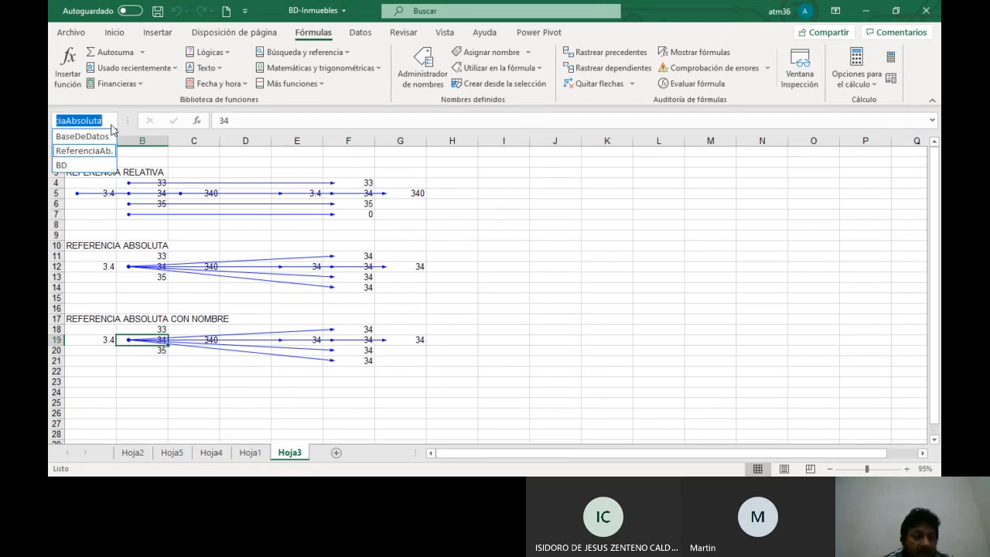
{"action": "left_click", "coordinate": [583, 250]}
{"action": "left_click", "coordinate": [739, 235]}
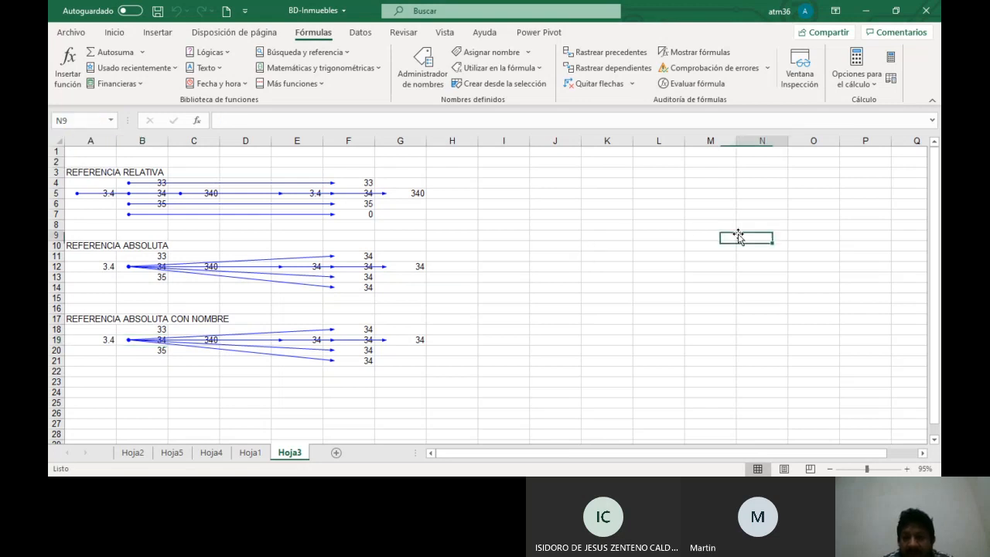
Go from M18 to the cell named ReferenciaAbsoluta using the list of defined names
{"action": "left_click", "coordinate": [700, 327]}
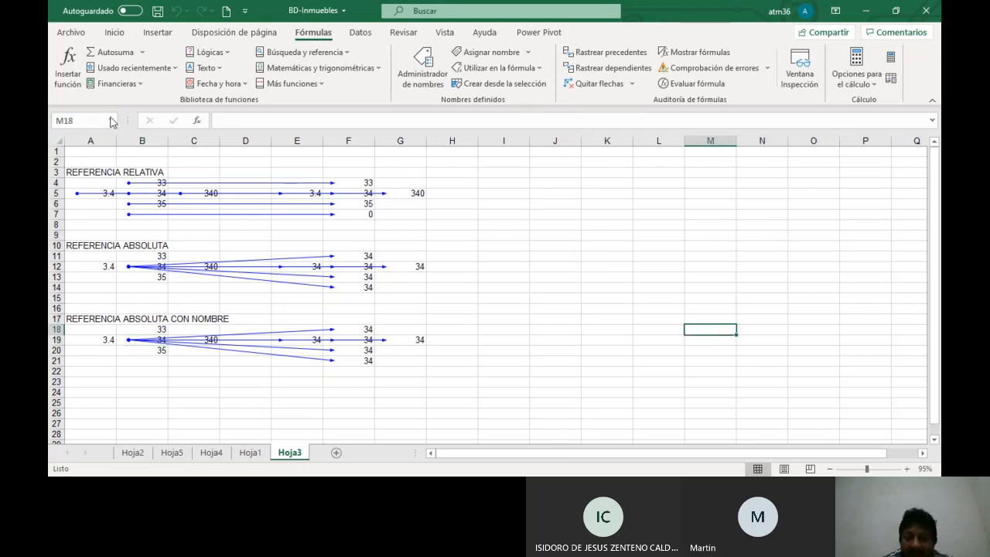
{"action": "left_click", "coordinate": [111, 121]}
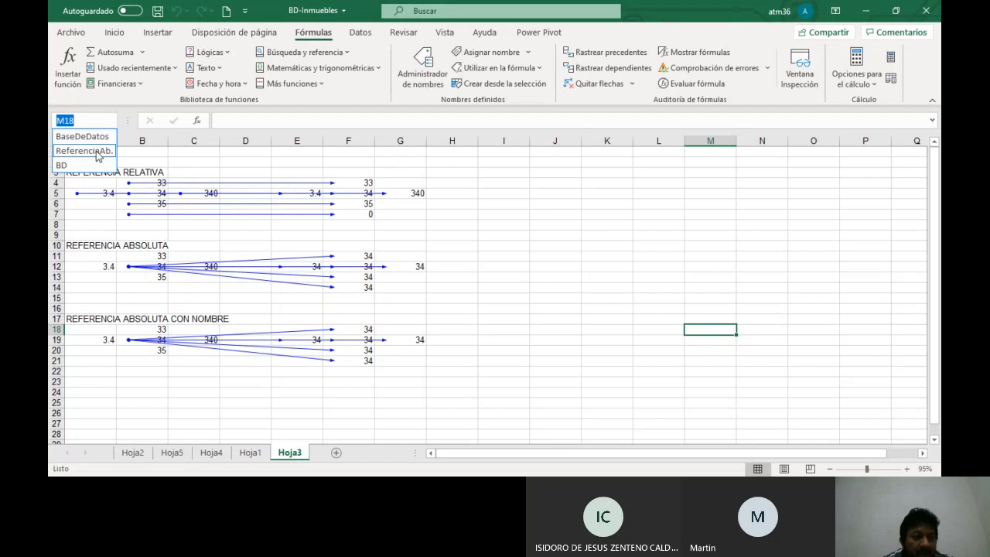
{"action": "left_click", "coordinate": [99, 152]}
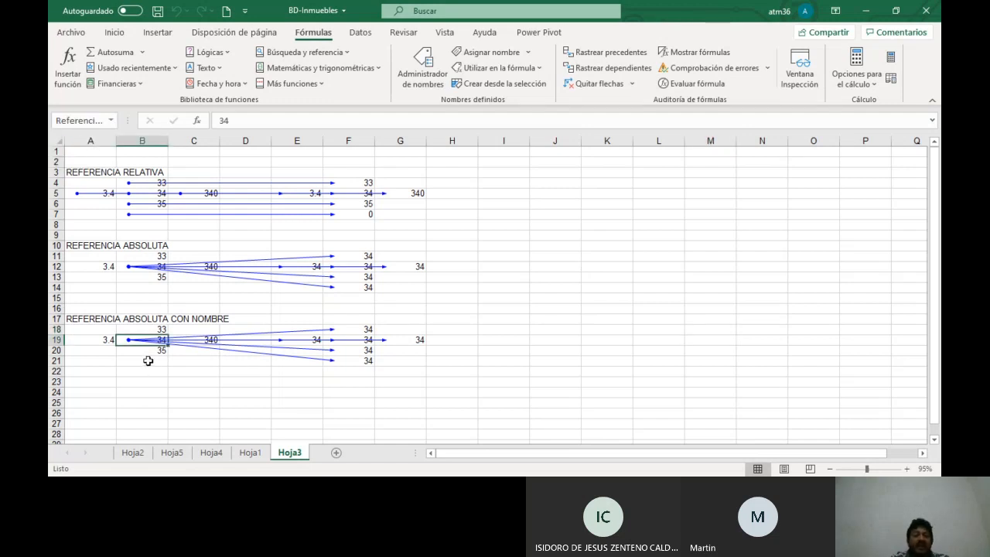
{"action": "left_click", "coordinate": [110, 121]}
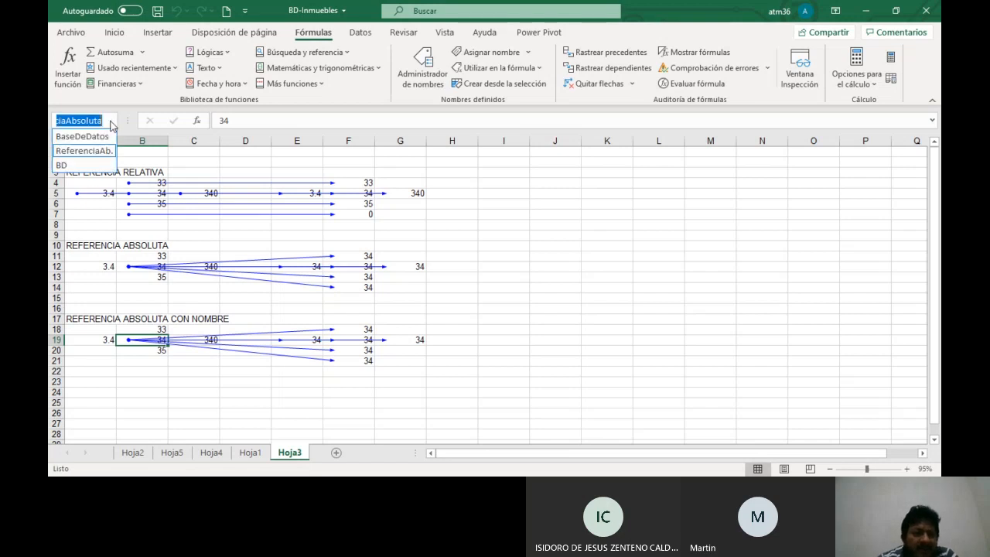
{"action": "left_click", "coordinate": [94, 152]}
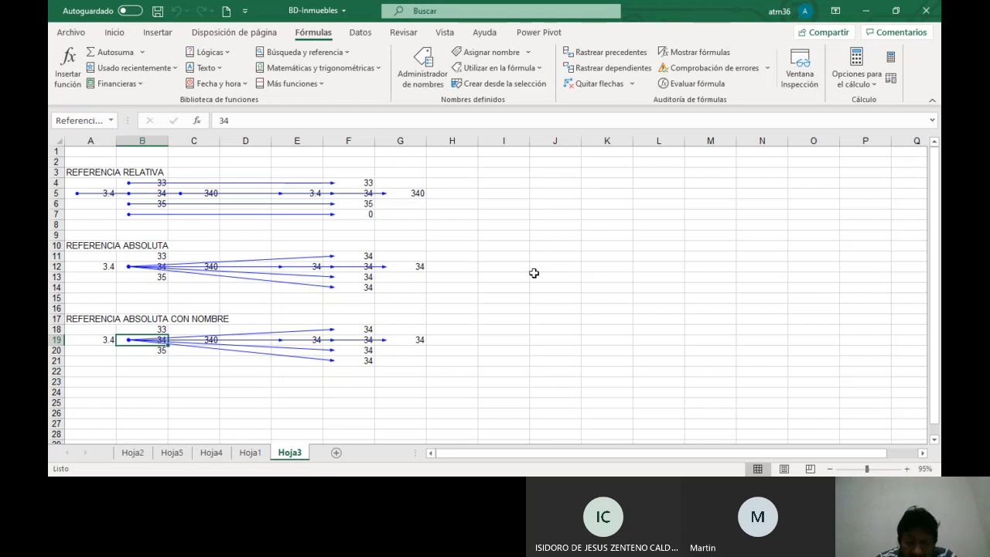
Review the relative and absolute reference headings in A3 and A10 and the formula in F11
{"action": "left_click", "coordinate": [553, 195]}
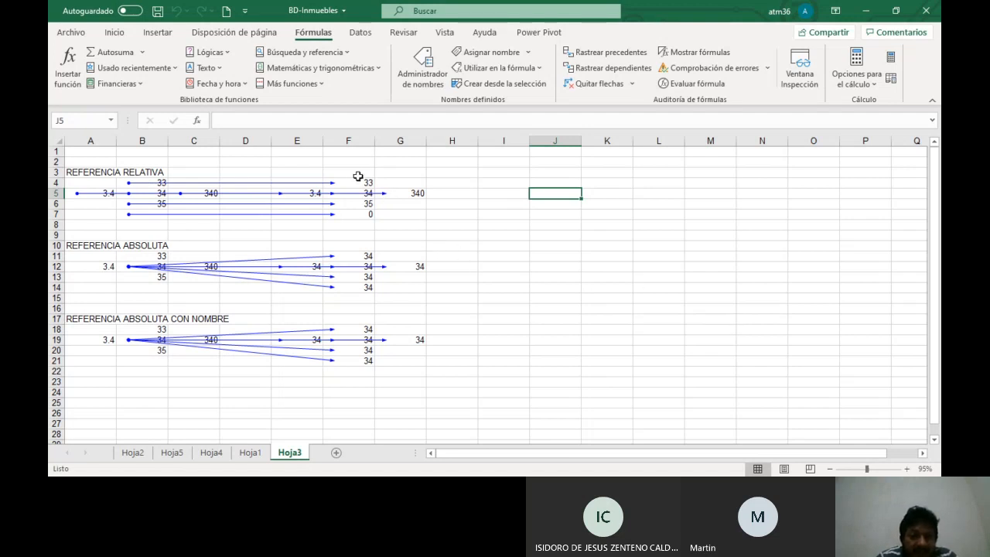
{"action": "left_click", "coordinate": [100, 172]}
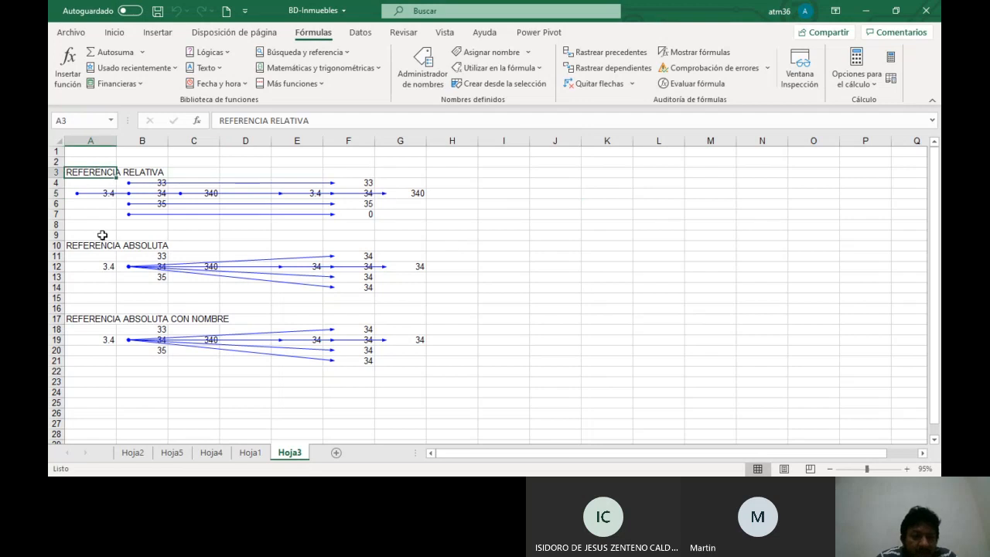
{"action": "left_click", "coordinate": [102, 245]}
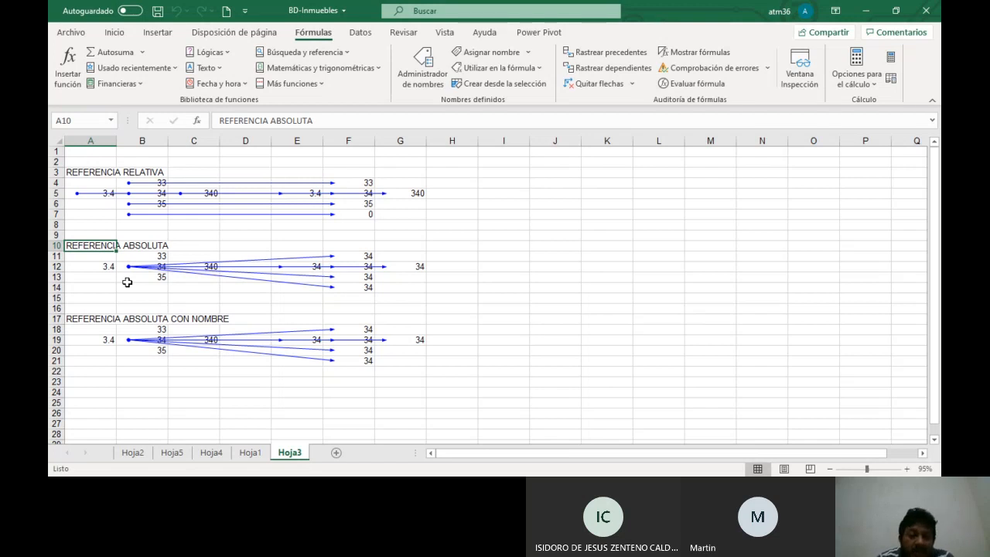
{"action": "left_click", "coordinate": [365, 257]}
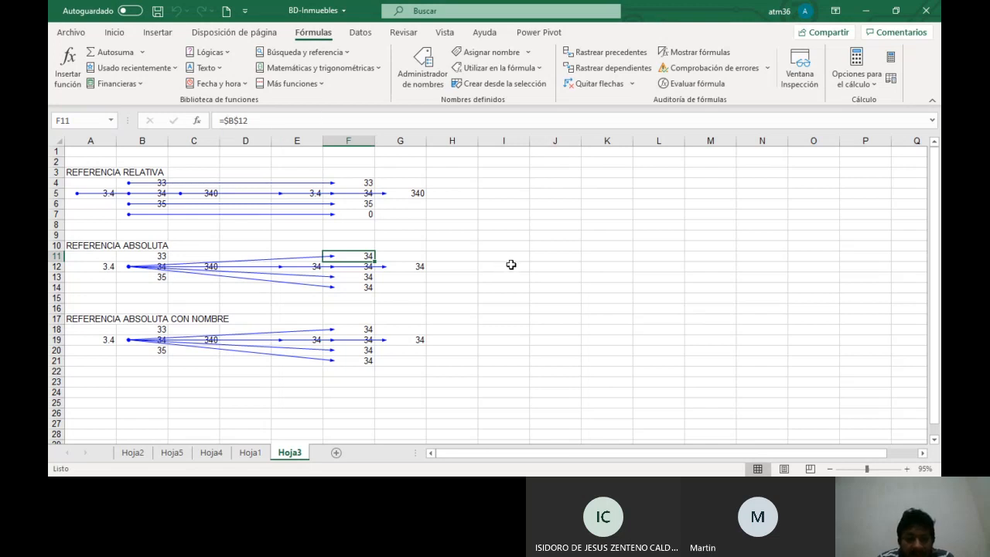
{"action": "left_click", "coordinate": [541, 268]}
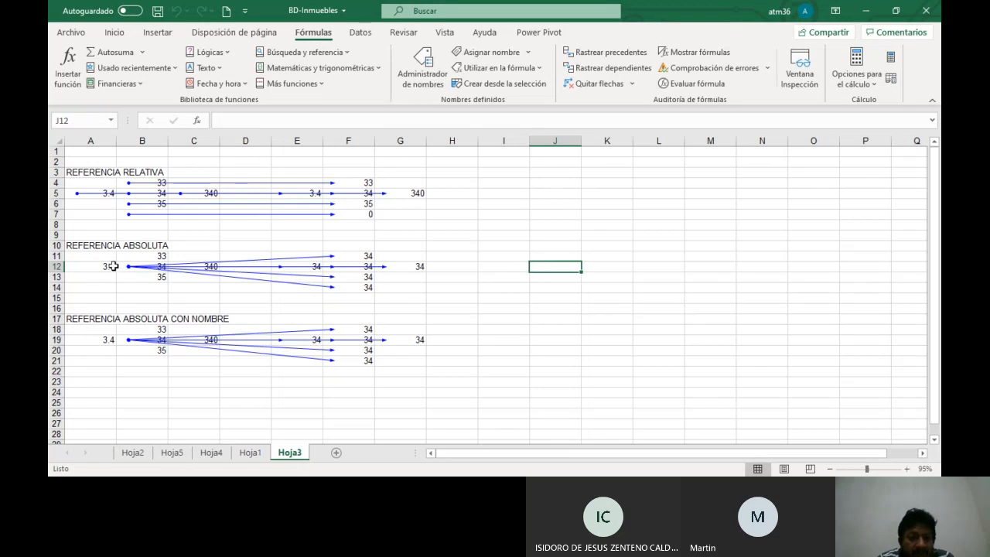
Copy the absolute reference block A10:G14 and paste it starting at I10
{"action": "left_click_drag", "start_coordinate": [91, 246], "coordinate": [384, 289]}
{"action": "key", "text": "ctrl+c"}
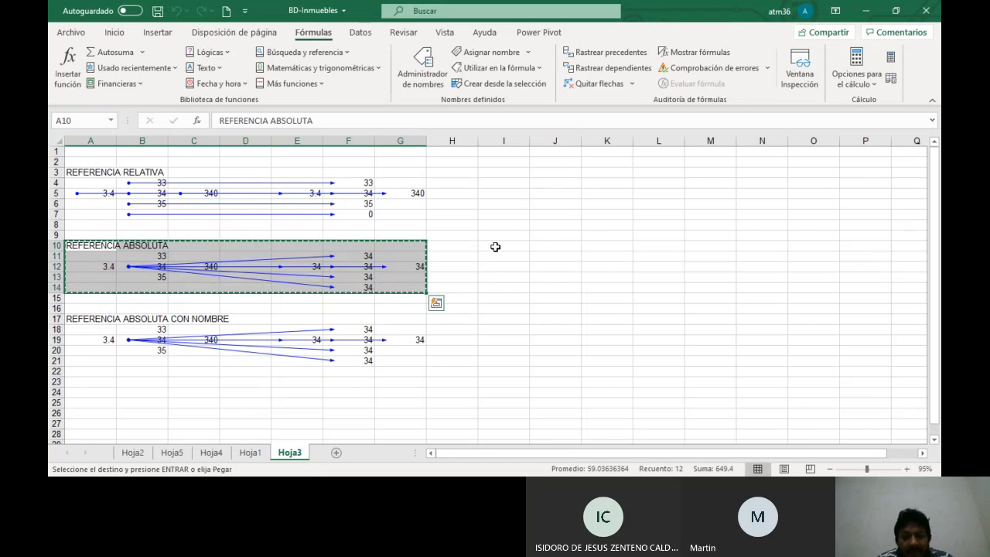
{"action": "left_click", "coordinate": [498, 246]}
{"action": "key", "text": "ctrl+v"}
Change the heading in I10 to REFERENCIA MIXTA (COLUMNA FIJA, FILA VARIABLE)
{"action": "left_click", "coordinate": [502, 244]}
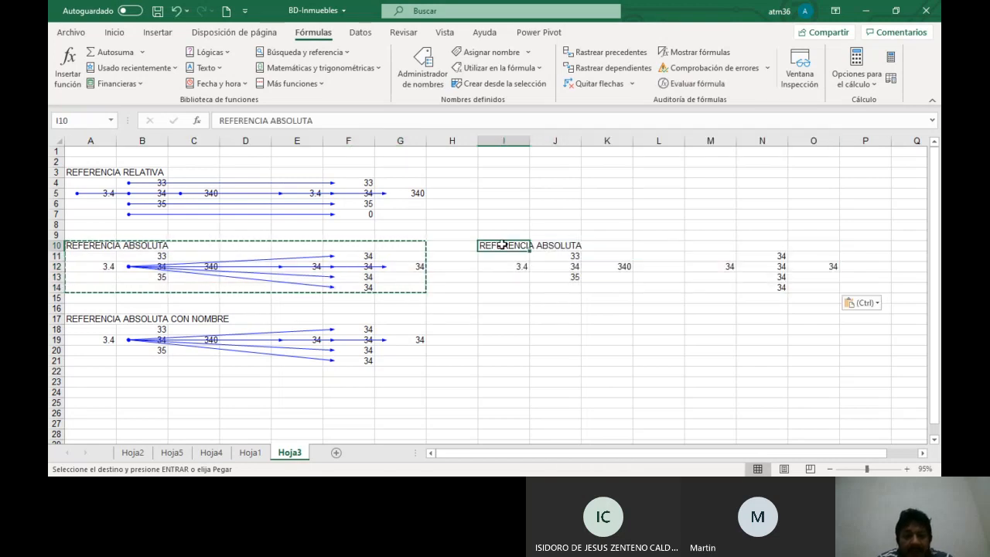
{"action": "double_click", "coordinate": [286, 119]}
{"action": "type", "text": "mix"}
{"action": "key", "text": "BackSpace"}
{"action": "key", "text": "BackSpace"}
{"action": "key", "text": "BackSpace"}
{"action": "type", "text": "MIXTA ("}
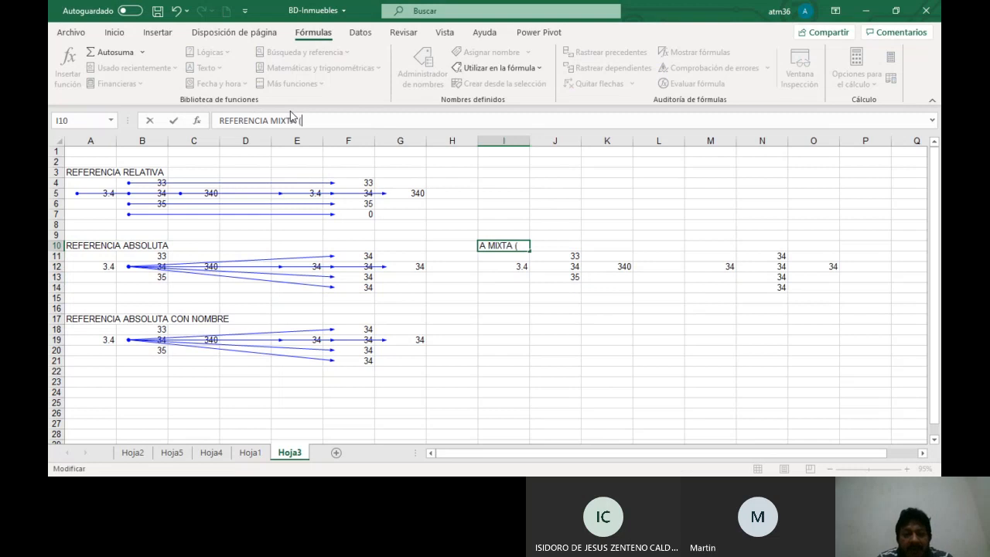
{"action": "type", "text": "CO"}
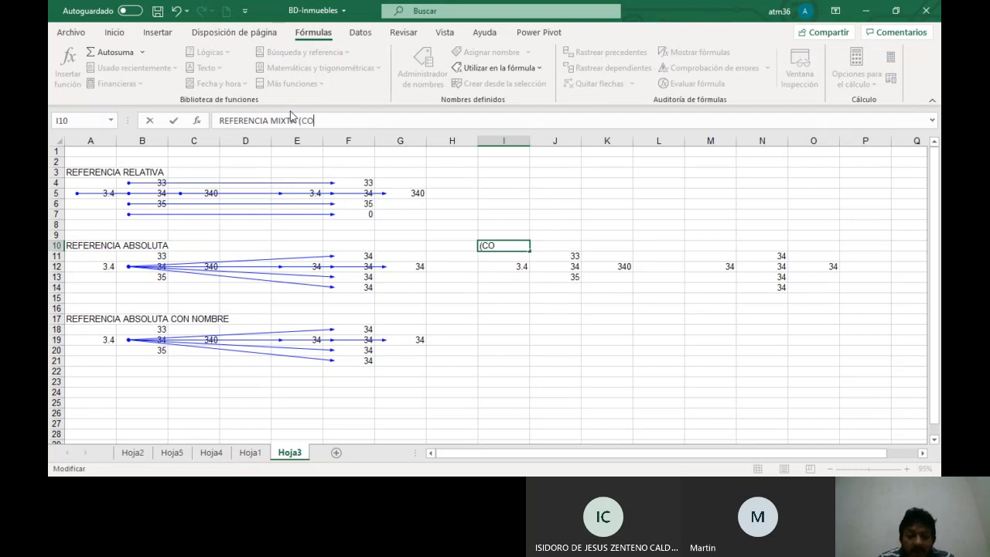
{"action": "type", "text": "LUMNA FIJA"}
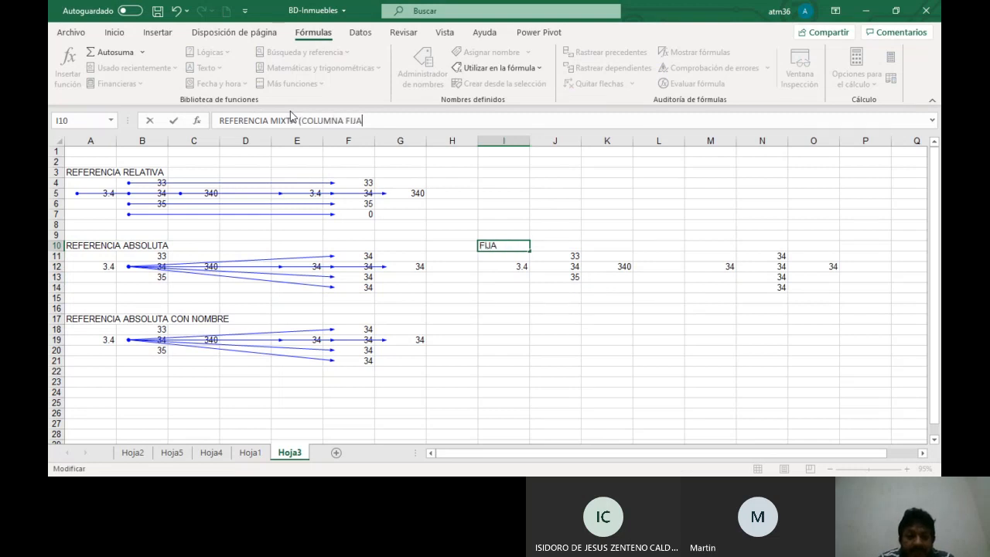
{"action": "type", "text": ", FILA VARIABLE)"}
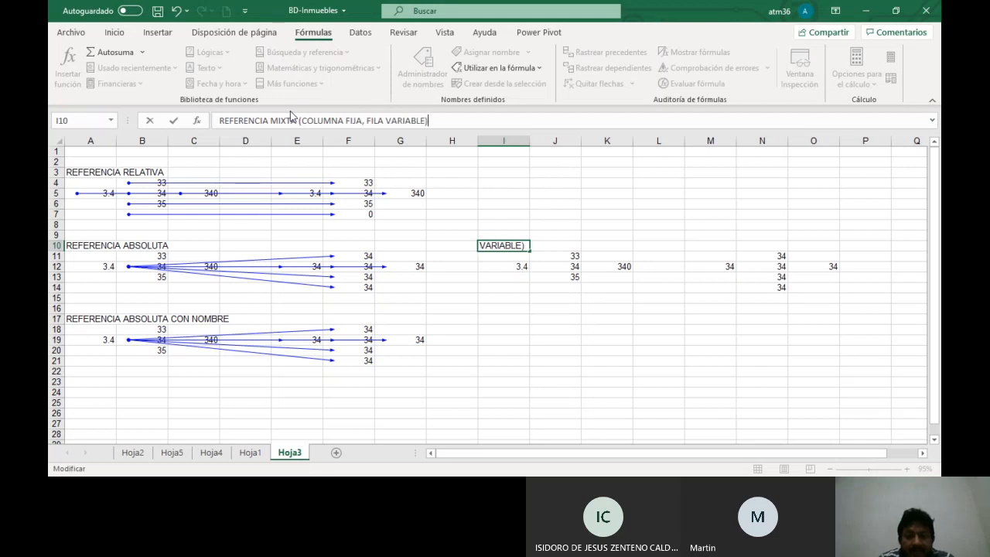
{"action": "key", "text": "Return"}
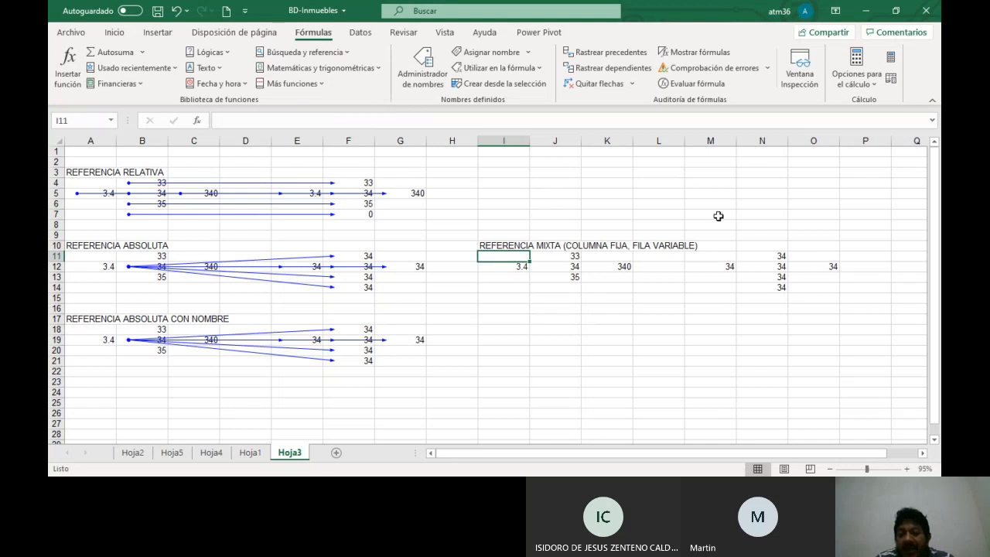
Change the formula in N12 to the mixed reference =$B12
{"action": "left_click", "coordinate": [758, 267]}
{"action": "double_click", "coordinate": [758, 267]}
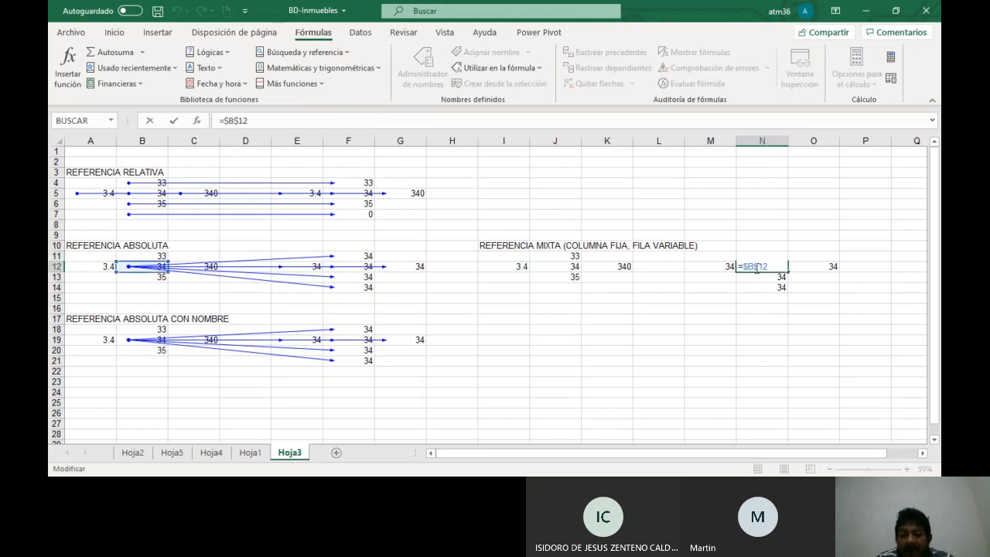
{"action": "left_click", "coordinate": [757, 268]}
{"action": "key", "text": "BackSpace"}
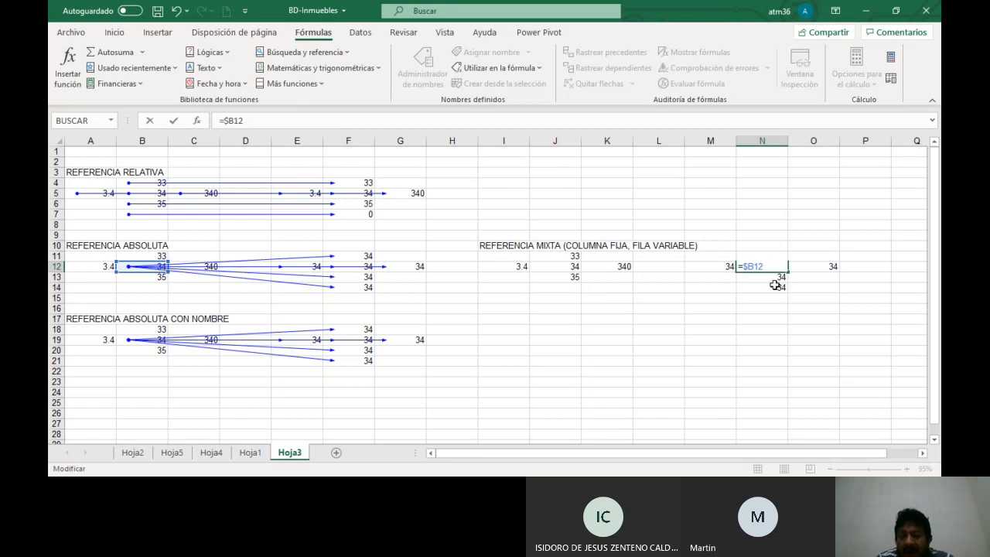
{"action": "left_click", "coordinate": [775, 285]}
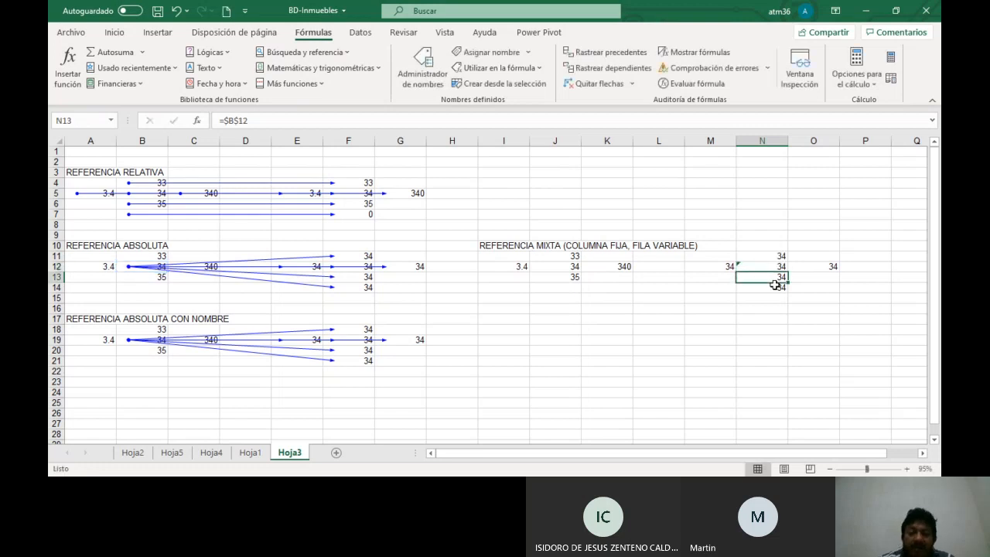
Fill the mixed reference =$B12 from N12 up to N11, down through N14 and across to M12
{"action": "left_click", "coordinate": [772, 266]}
{"action": "left_click_drag", "start_coordinate": [788, 271], "coordinate": [784, 256]}
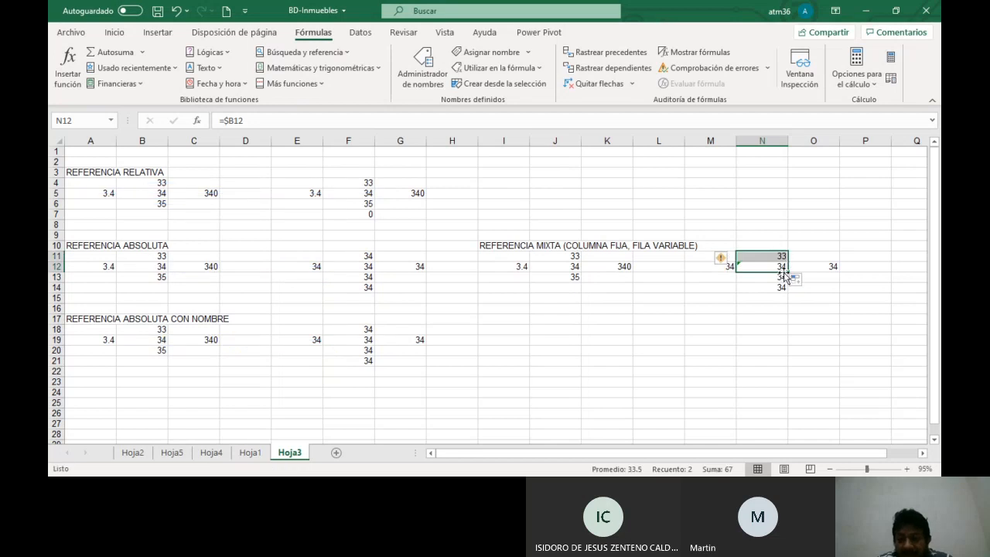
{"action": "left_click", "coordinate": [776, 256]}
{"action": "left_click", "coordinate": [777, 266]}
{"action": "left_click_drag", "start_coordinate": [787, 271], "coordinate": [786, 296]}
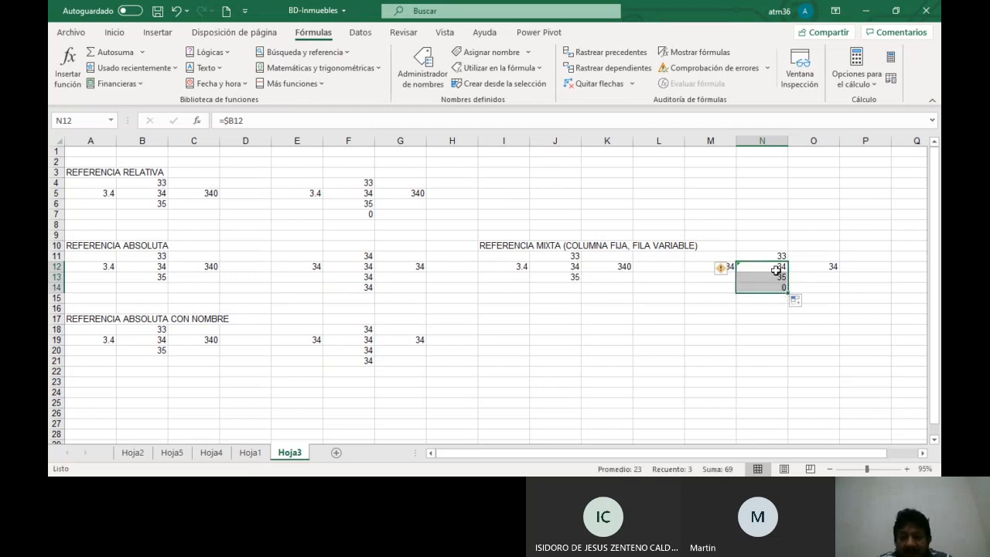
{"action": "left_click", "coordinate": [775, 266]}
{"action": "left_click_drag", "start_coordinate": [788, 271], "coordinate": [701, 272]}
{"action": "left_click", "coordinate": [777, 266]}
Trace the precedents of N11, inspect the formula in N12, and remove the tracer arrows
{"action": "left_click", "coordinate": [759, 255]}
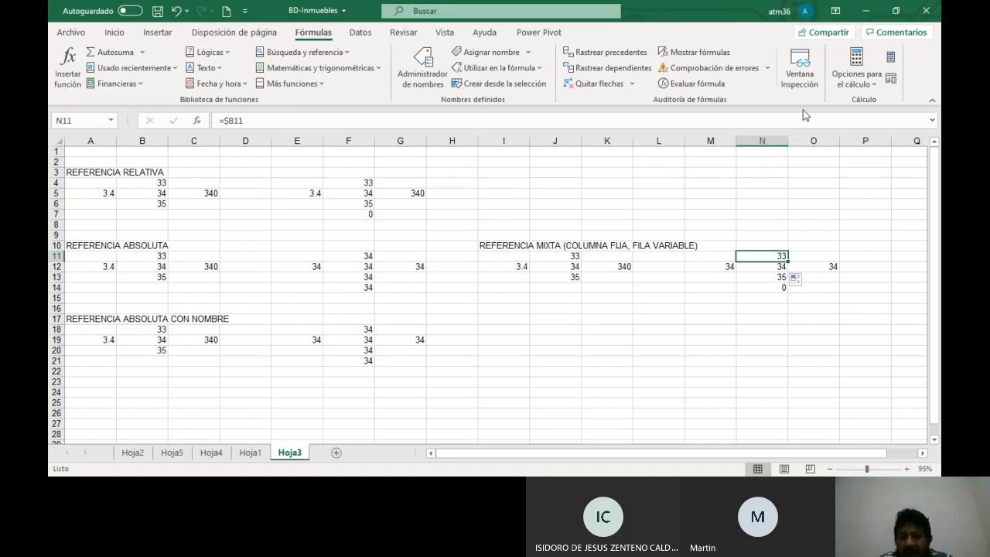
{"action": "left_click", "coordinate": [623, 56]}
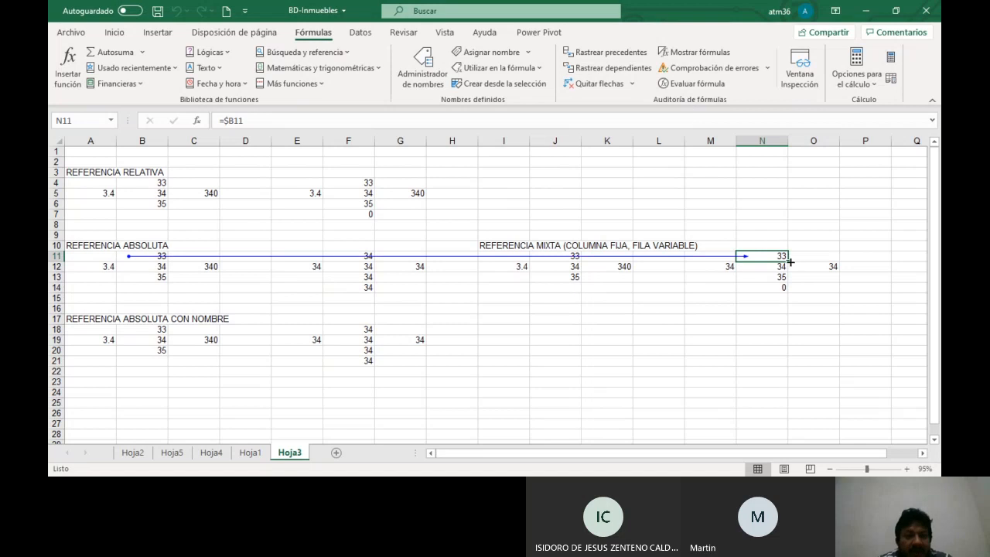
{"action": "double_click", "coordinate": [778, 266]}
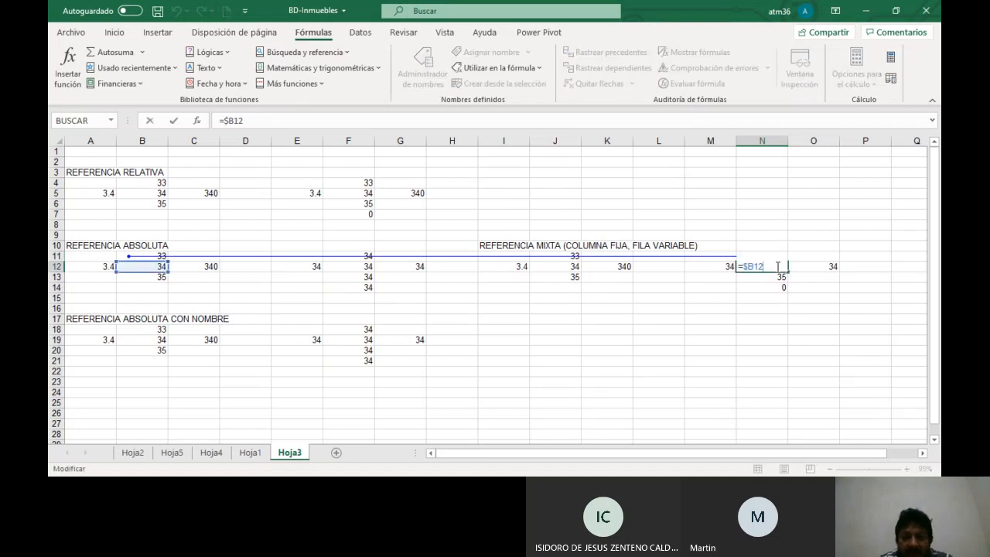
{"action": "key", "text": "Escape"}
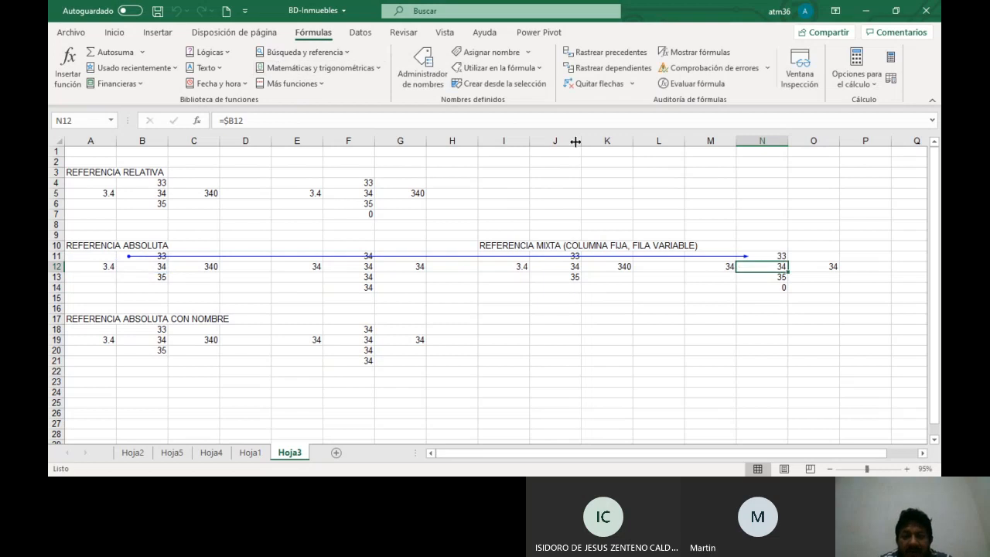
{"action": "left_click", "coordinate": [609, 85]}
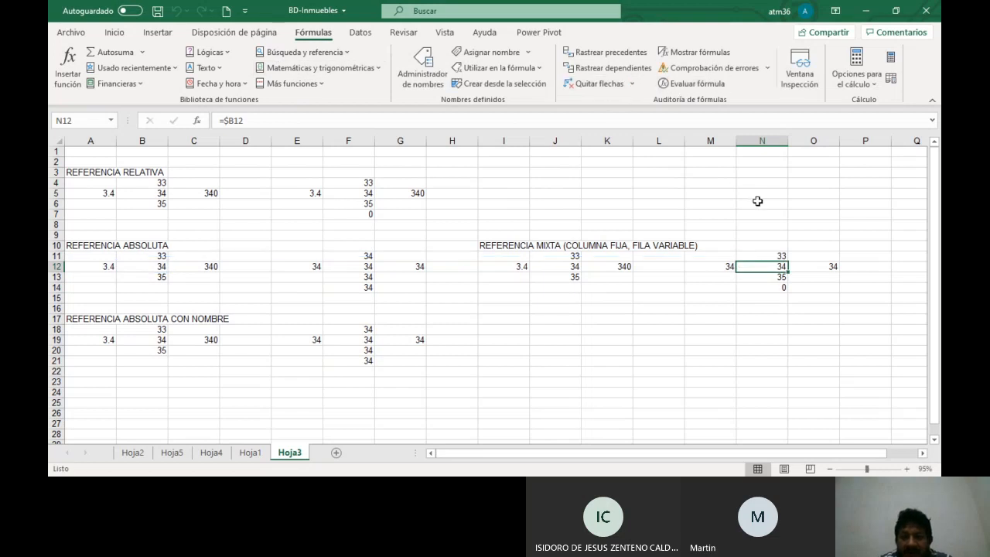
Replace the formula in N12 with the mixed reference =$J12, cycling through the reference types
{"action": "type", "text": "="}
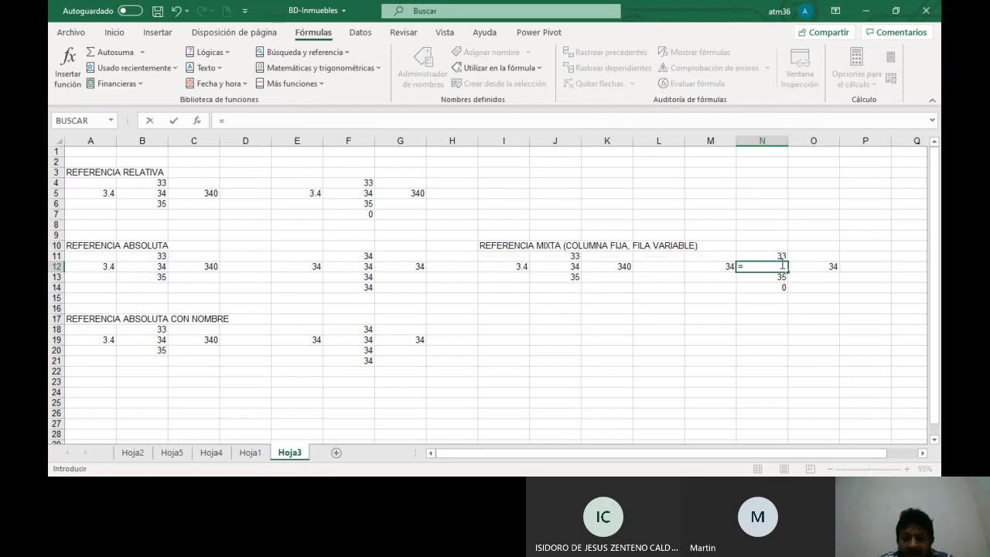
{"action": "left_click", "coordinate": [544, 266]}
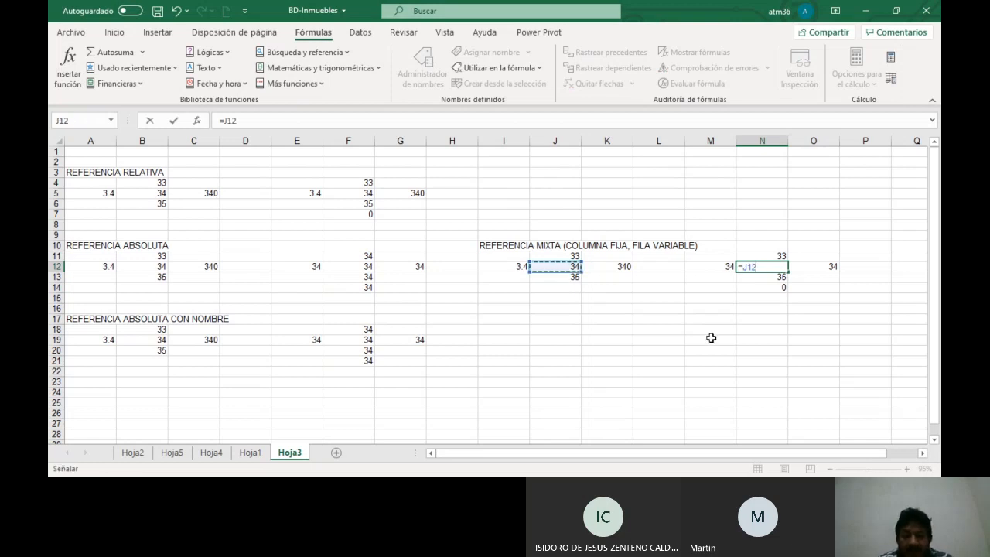
{"action": "key", "text": "F4"}
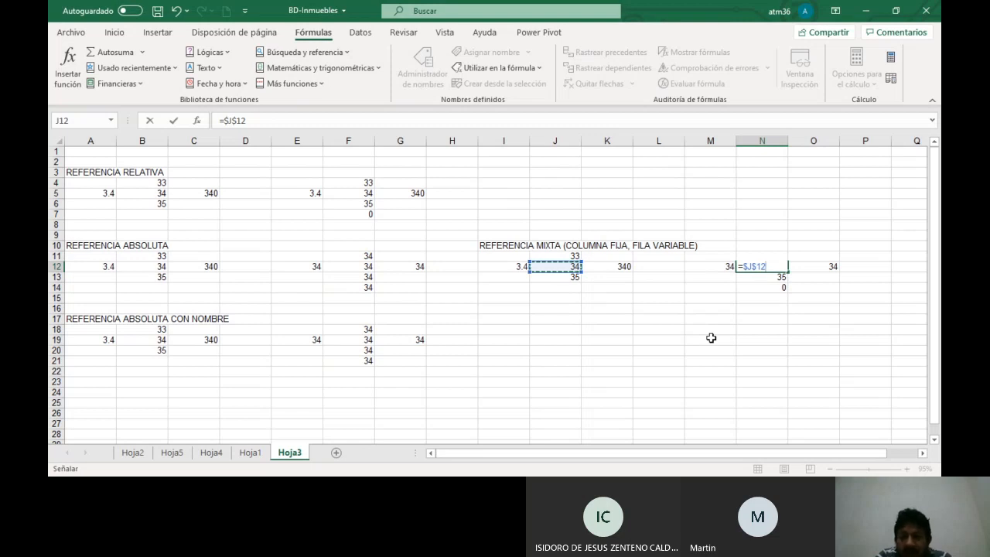
{"action": "key", "text": "F4"}
{"action": "key", "text": "F4"}
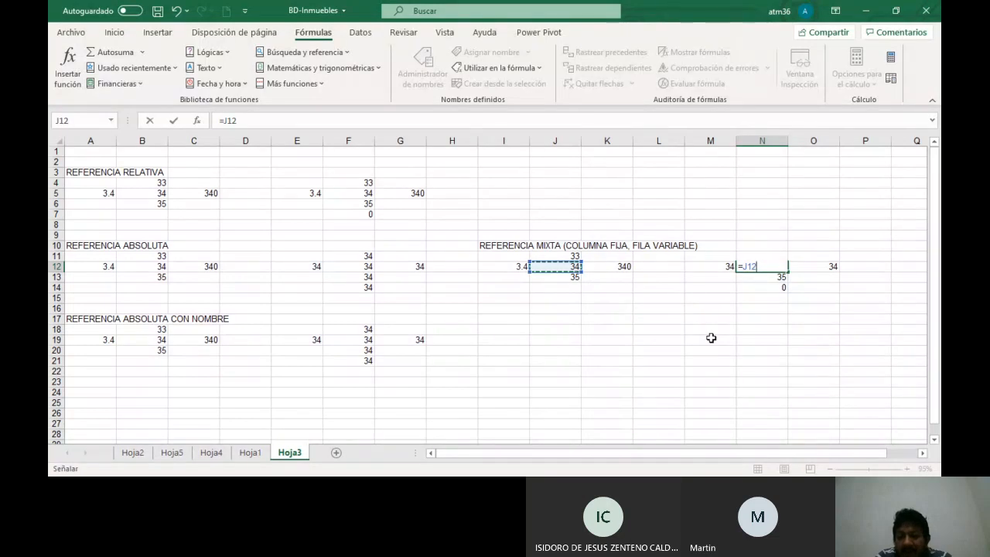
{"action": "key", "text": "F4"}
{"action": "key", "text": "F4"}
{"action": "key", "text": "F4"}
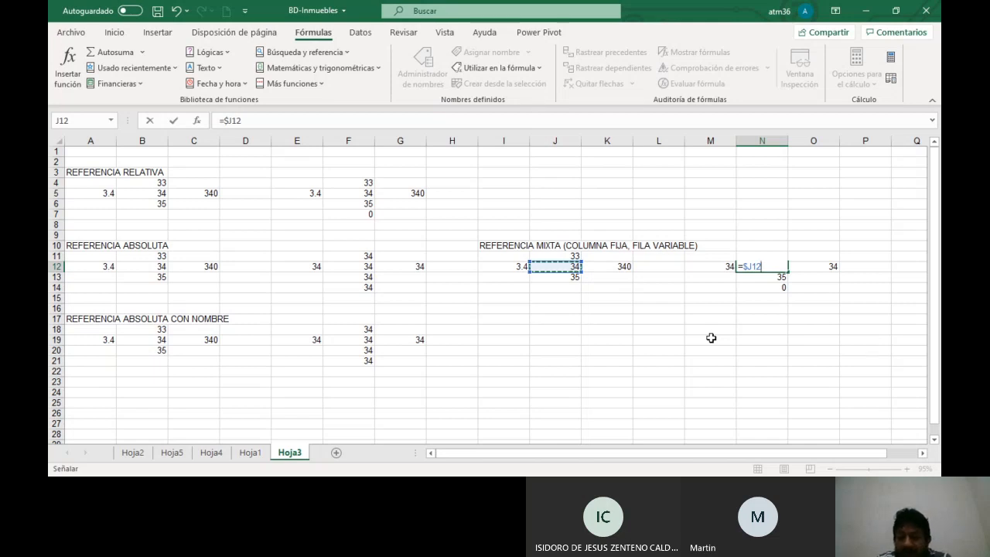
{"action": "key", "text": "Return"}
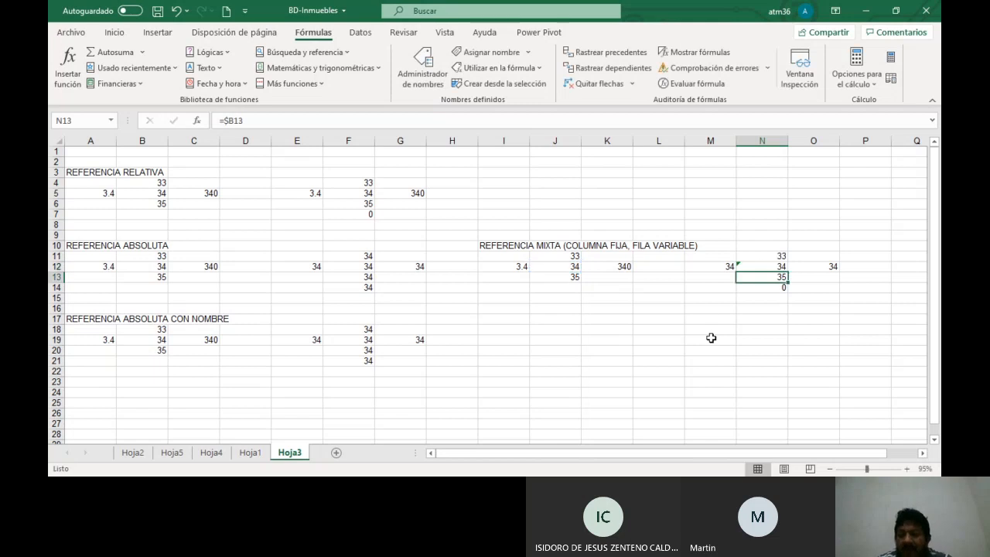
Fill the N12 formula into the surrounding cells M12, O12, N11 and N13:N14
{"action": "left_click", "coordinate": [782, 266]}
{"action": "left_click_drag", "start_coordinate": [788, 272], "coordinate": [700, 268]}
{"action": "left_click", "coordinate": [781, 267]}
{"action": "left_click", "coordinate": [773, 268]}
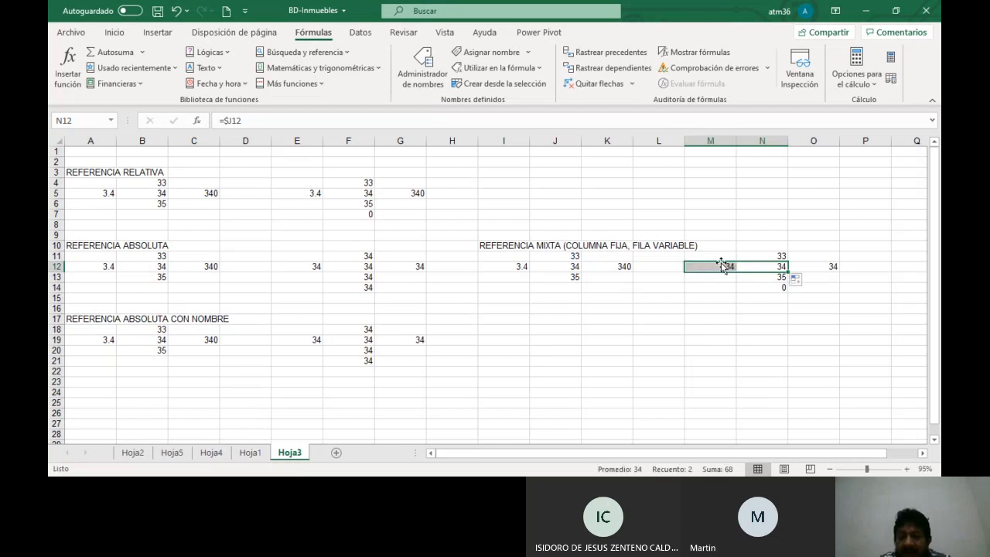
Trace the precedents of every mixed reference formula in M12, N11:N14 and O12
{"action": "left_click", "coordinate": [721, 266]}
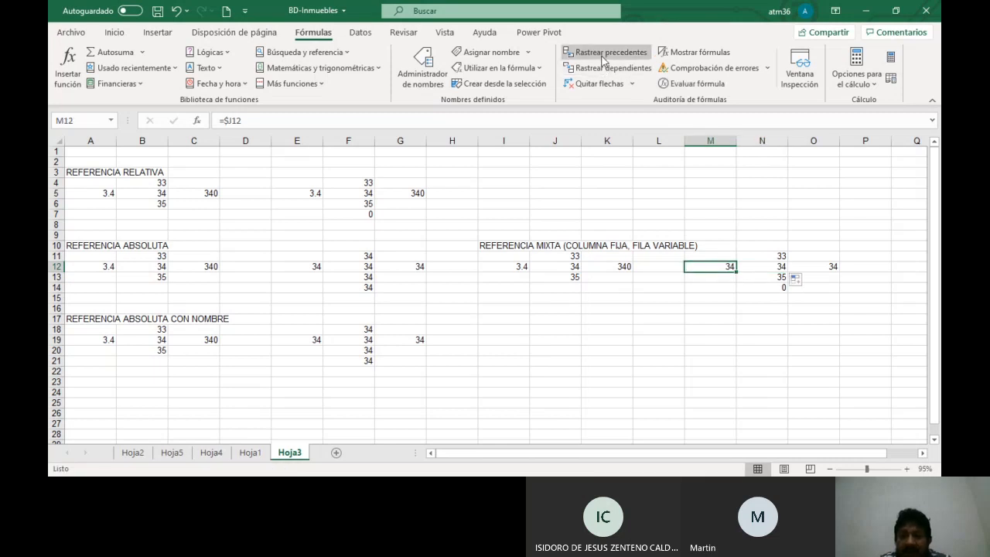
{"action": "left_click", "coordinate": [603, 54]}
{"action": "key", "text": "Right"}
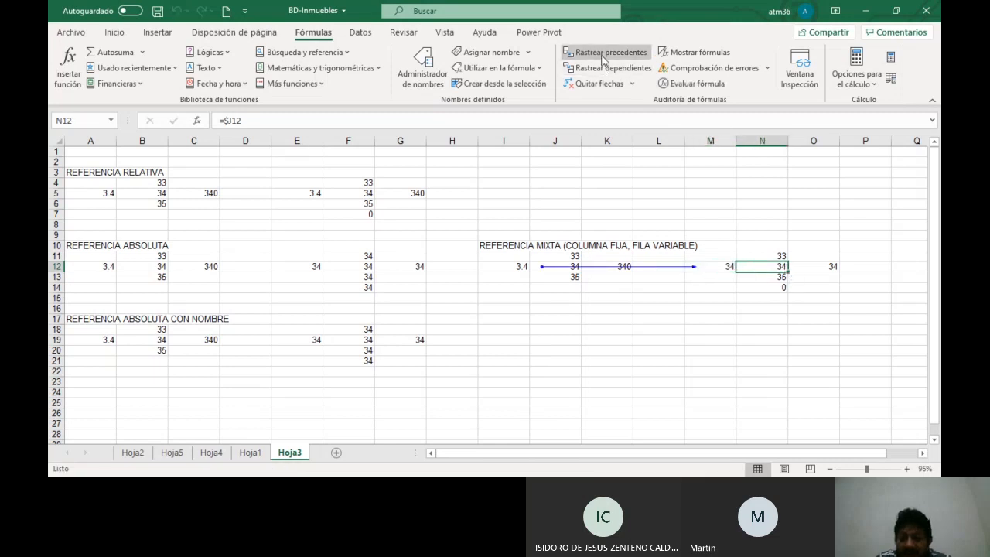
{"action": "key", "text": "Up"}
{"action": "left_click", "coordinate": [603, 55]}
{"action": "key", "text": "Down"}
{"action": "left_click", "coordinate": [603, 54]}
{"action": "key", "text": "Down"}
{"action": "left_click", "coordinate": [603, 55]}
{"action": "key", "text": "Down"}
{"action": "left_click", "coordinate": [602, 56]}
{"action": "key", "text": "Down"}
{"action": "key", "text": "Up"}
{"action": "key", "text": "Up"}
{"action": "key", "text": "Up"}
{"action": "key", "text": "Right"}
{"action": "left_click", "coordinate": [602, 55]}
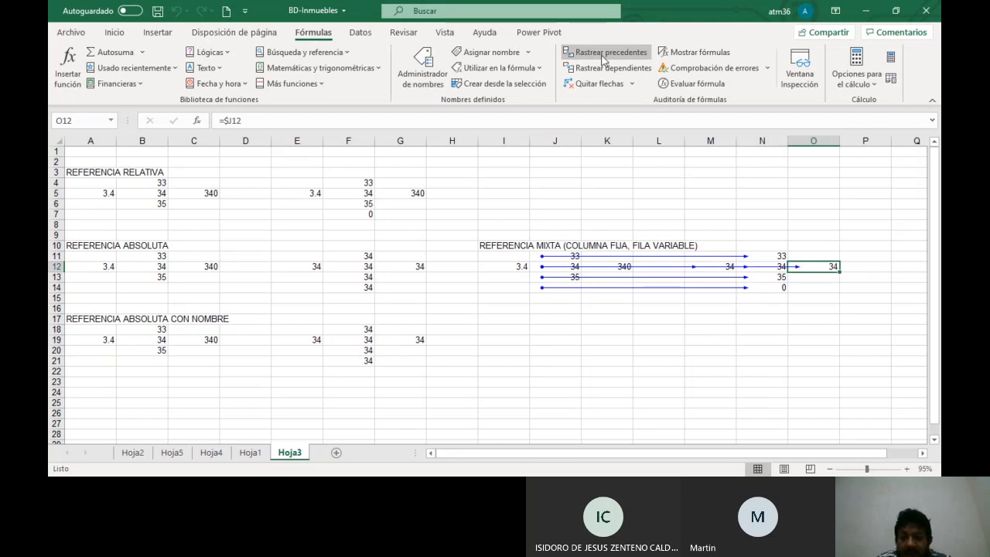
{"action": "key", "text": "Left"}
{"action": "key", "text": "Left"}
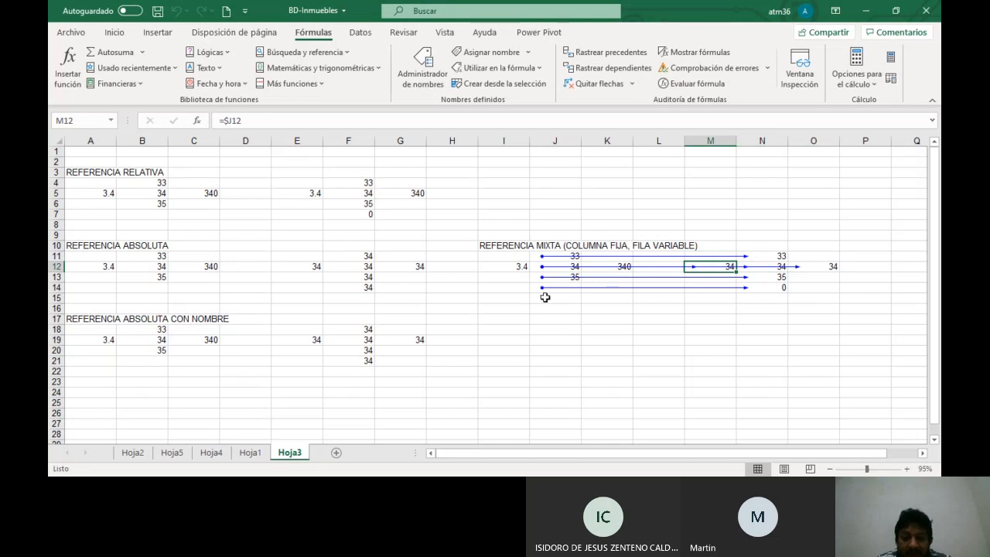
{"action": "key", "text": "Up"}
{"action": "key", "text": "Up"}
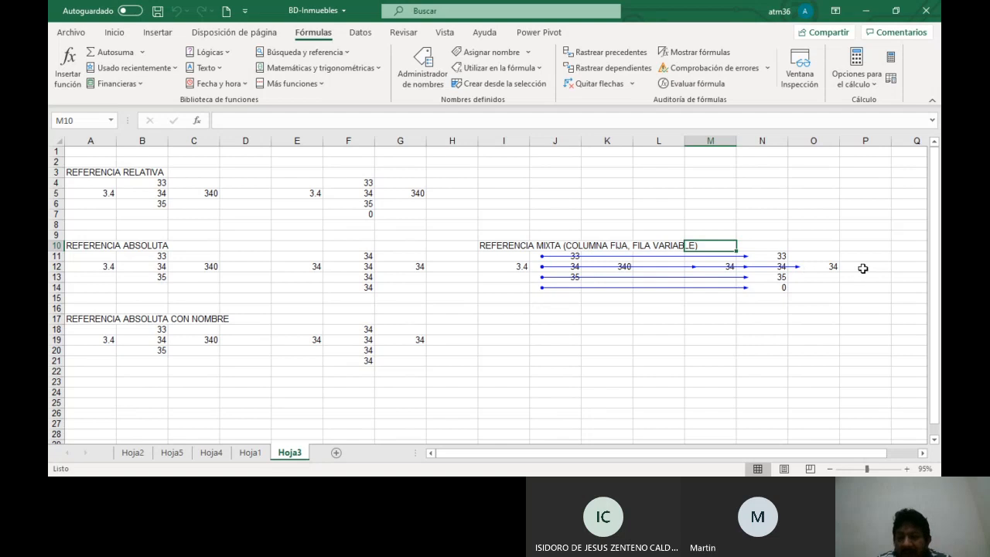
Extend the O12 formula into P12 and trace the precedents of P12
{"action": "left_click", "coordinate": [828, 268]}
{"action": "left_click_drag", "start_coordinate": [839, 271], "coordinate": [879, 268]}
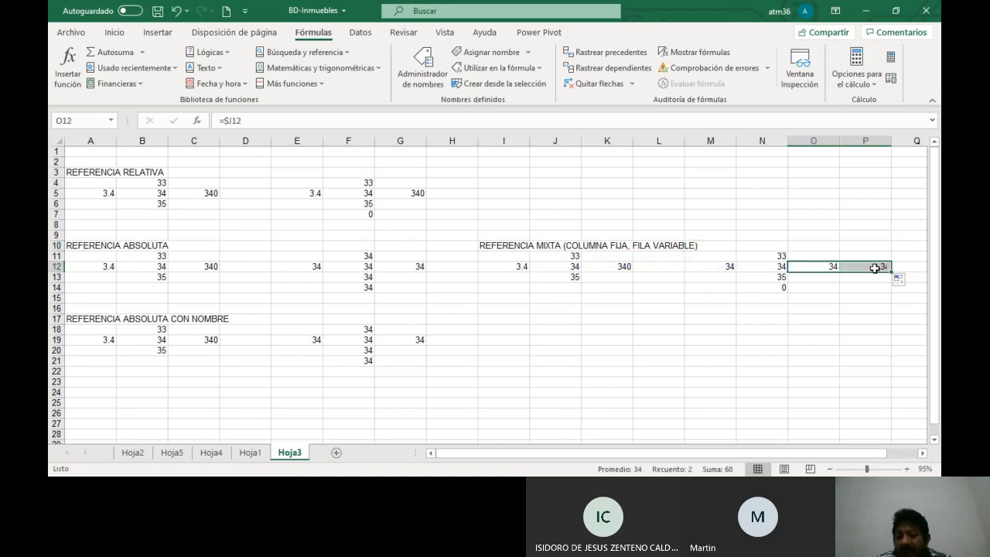
{"action": "key", "text": "ctrl+z"}
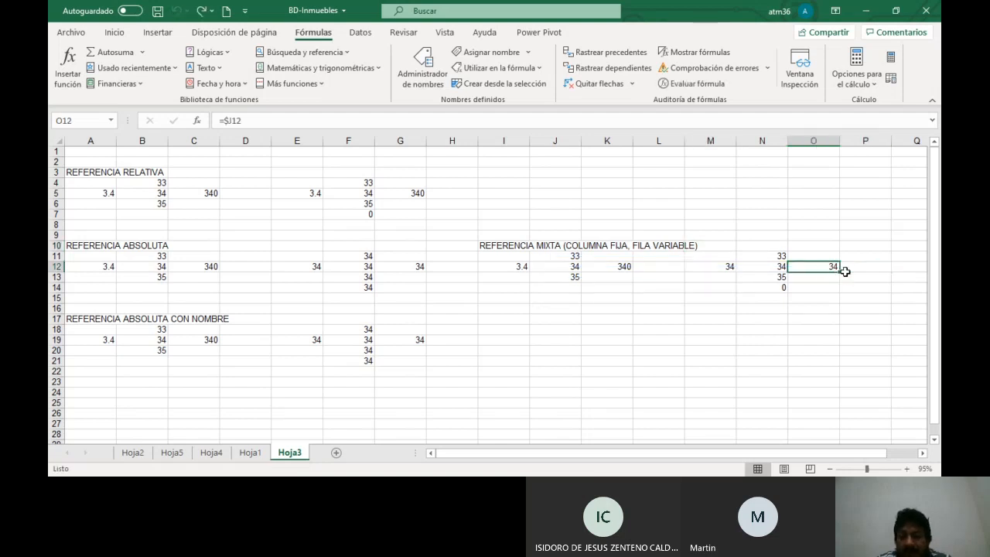
{"action": "left_click_drag", "start_coordinate": [841, 271], "coordinate": [882, 269]}
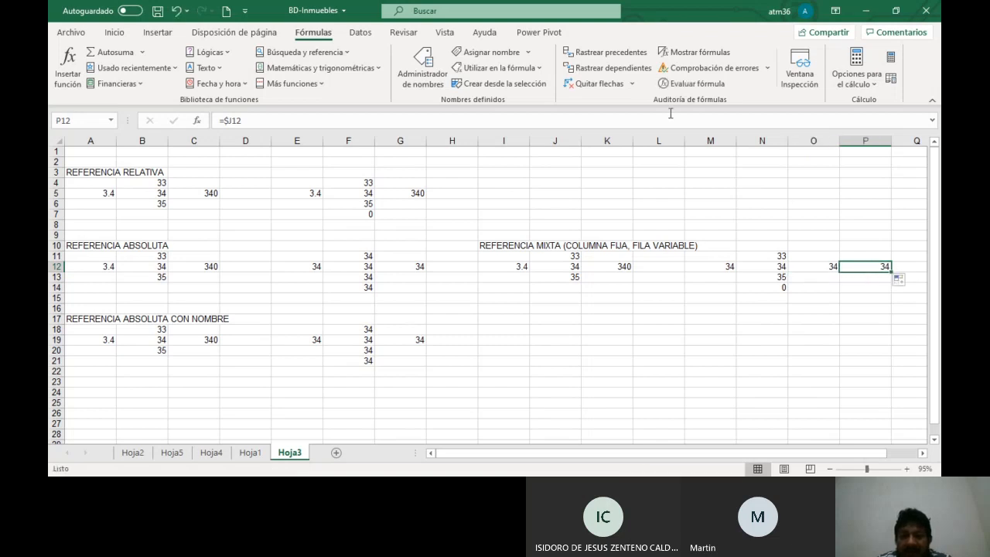
{"action": "left_click", "coordinate": [587, 55]}
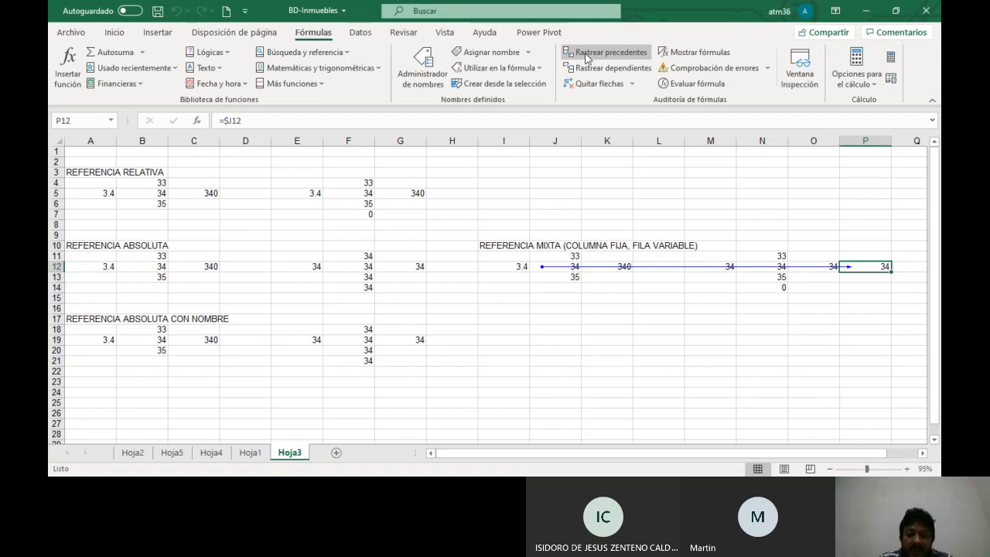
Copy the mixed reference block I10:P13 and paste it starting at I17
{"action": "key", "text": "Left"}
{"action": "key", "text": "Left"}
{"action": "key", "text": "Left"}
{"action": "key", "text": "Left"}
{"action": "key", "text": "Left"}
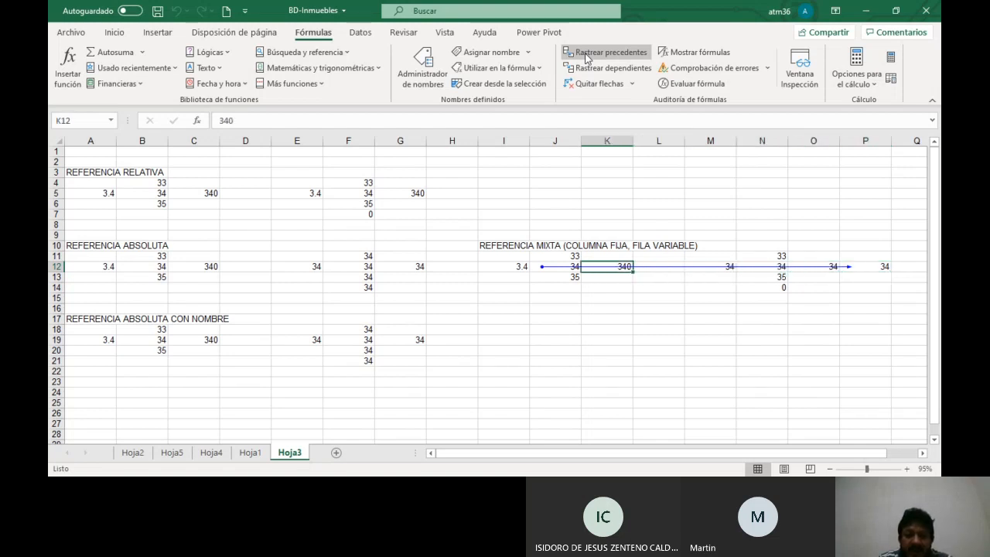
{"action": "key", "text": "Up"}
{"action": "key", "text": "Up"}
{"action": "key", "text": "shift+Down"}
{"action": "key", "text": "shift+Down"}
{"action": "key", "text": "shift+Down"}
{"action": "key", "text": "shift+Right"}
{"action": "key", "text": "shift+Right"}
{"action": "key", "text": "shift+Right"}
{"action": "key", "text": "shift+Right"}
{"action": "key", "text": "shift+Right"}
{"action": "key", "text": "shift+Right"}
{"action": "key", "text": "shift+Right"}
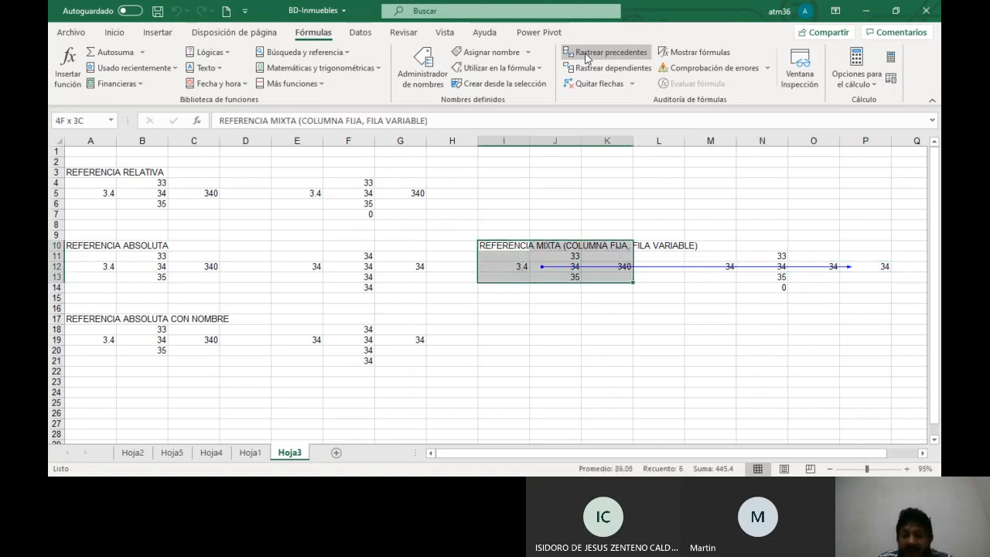
{"action": "key", "text": "ctrl+c"}
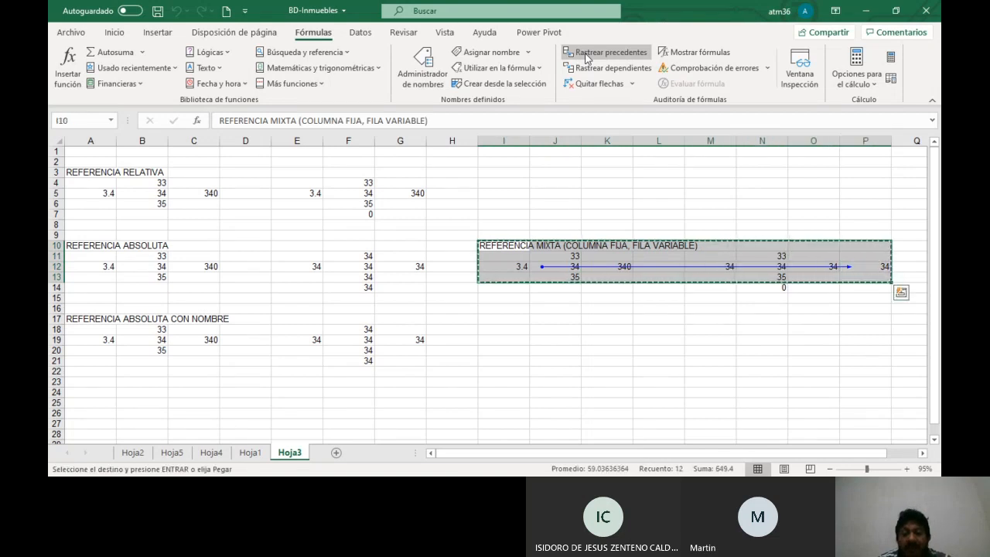
{"action": "key", "text": "Down"}
{"action": "key", "text": "Down"}
{"action": "key", "text": "Down"}
{"action": "key", "text": "Down"}
{"action": "key", "text": "Down"}
{"action": "key", "text": "Down"}
{"action": "key", "text": "Down"}
{"action": "key", "text": "ctrl+v"}
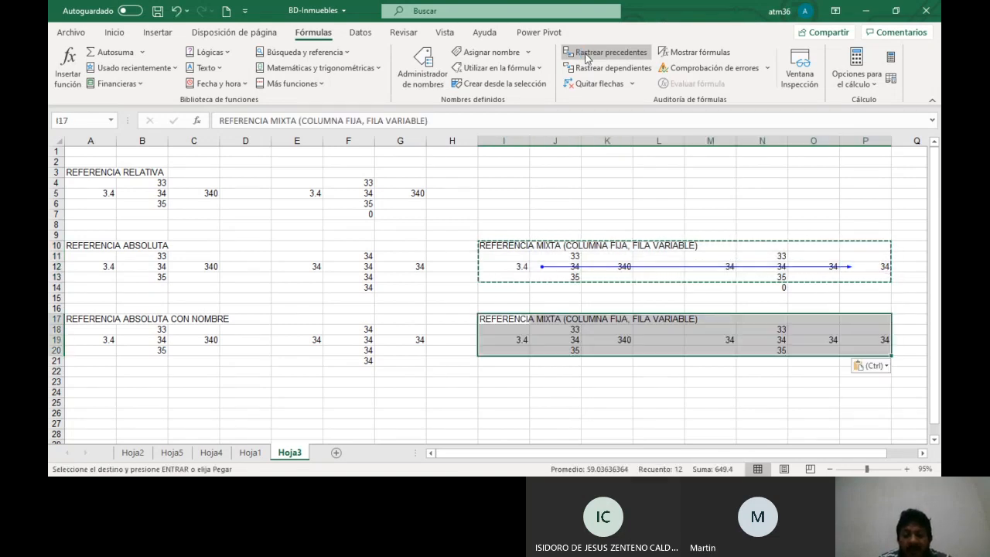
Change the heading in I17 to REFERENCIA MIXTA (COLUMNA VARIABLE, FILA FIJA)
{"action": "double_click", "coordinate": [353, 120]}
{"action": "type", "text": "VARIABLE"}
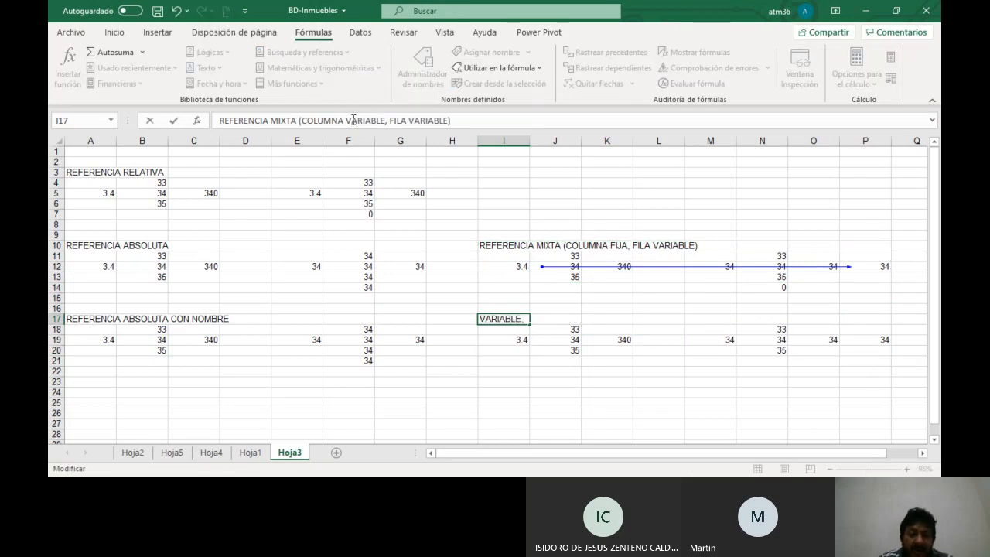
{"action": "double_click", "coordinate": [427, 120]}
{"action": "type", "text": "FI"}
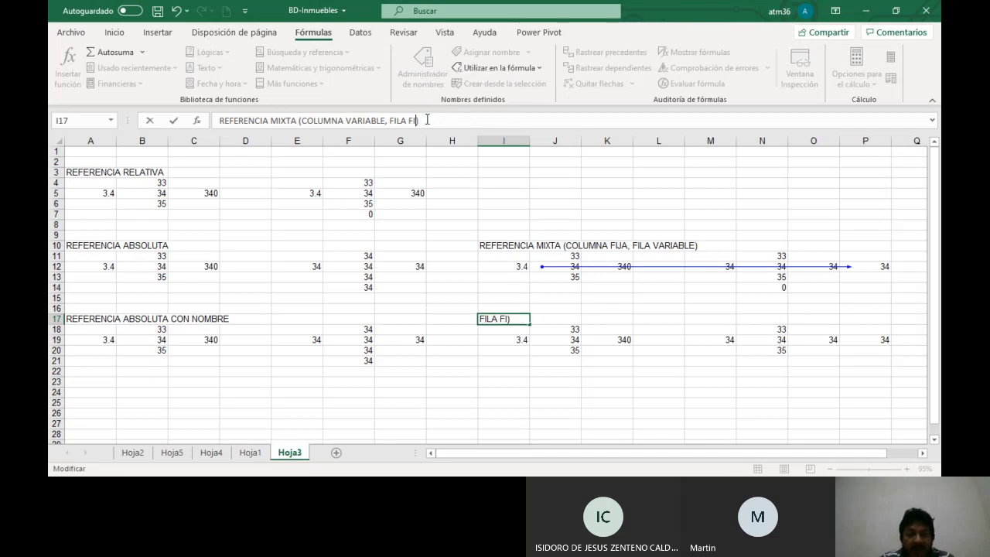
{"action": "type", "text": "JA"}
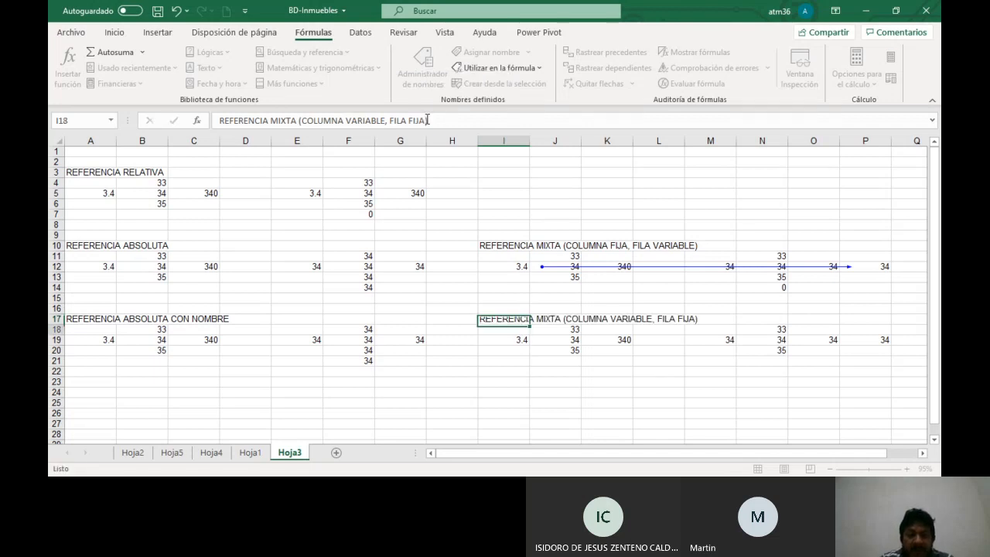
{"action": "key", "text": "Return"}
Change the formula in N19 to the mixed reference =J$19
{"action": "left_click", "coordinate": [774, 333]}
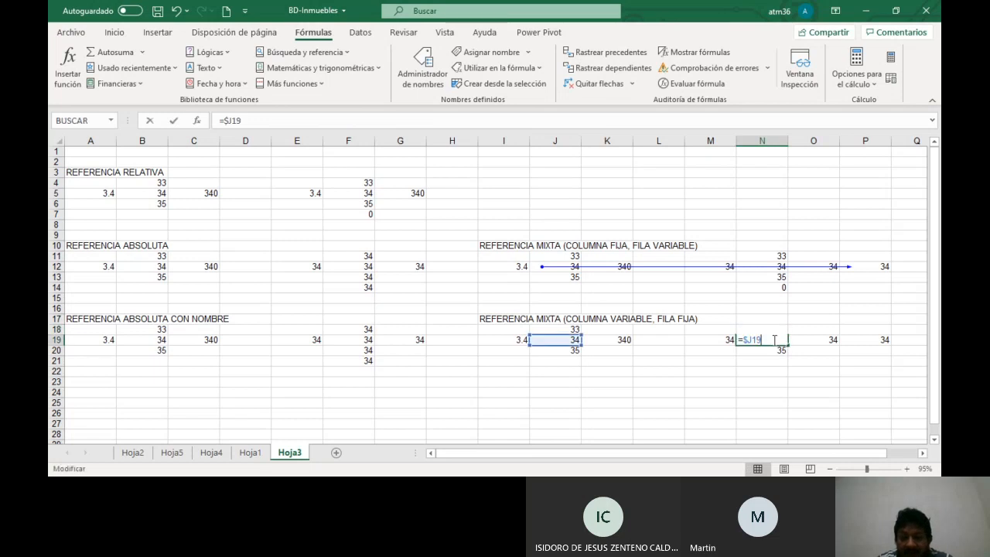
{"action": "double_click", "coordinate": [774, 339]}
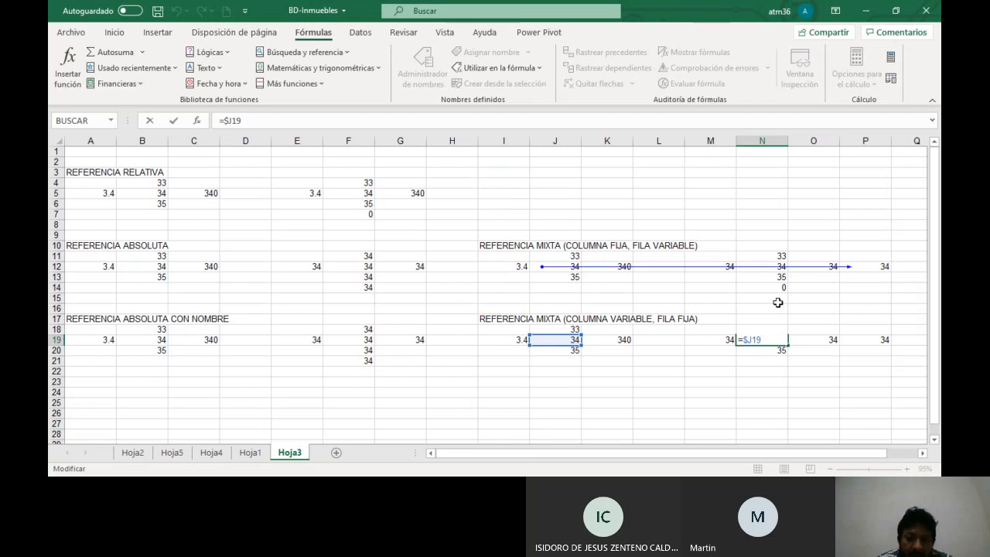
{"action": "left_click", "coordinate": [230, 120]}
{"action": "key", "text": "BackSpace"}
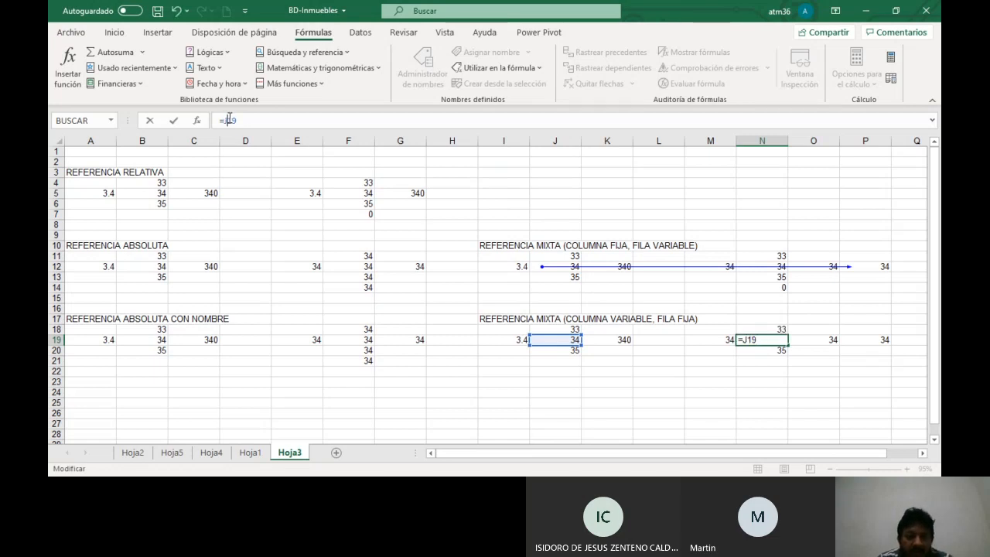
{"action": "left_click", "coordinate": [229, 120]}
{"action": "type", "text": "$"}
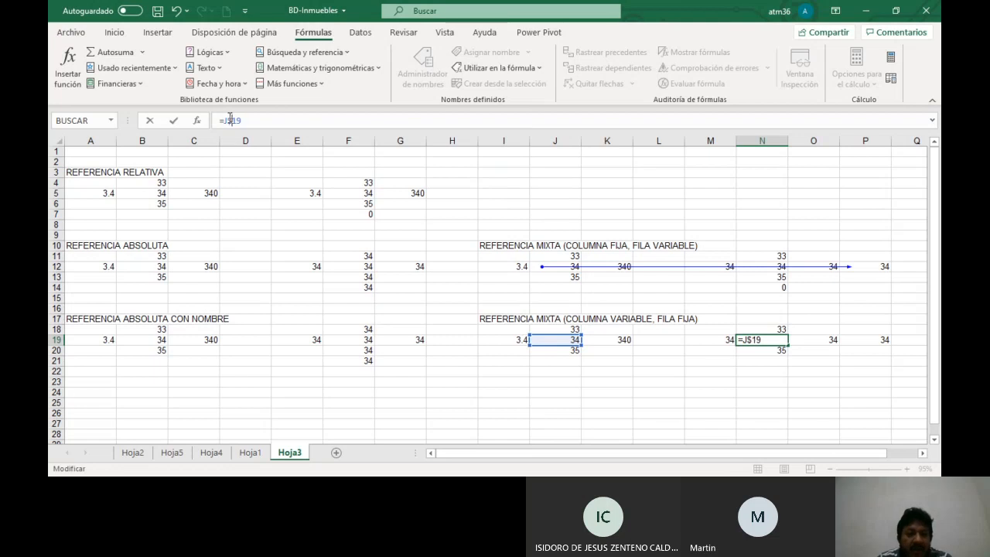
{"action": "key", "text": "Return"}
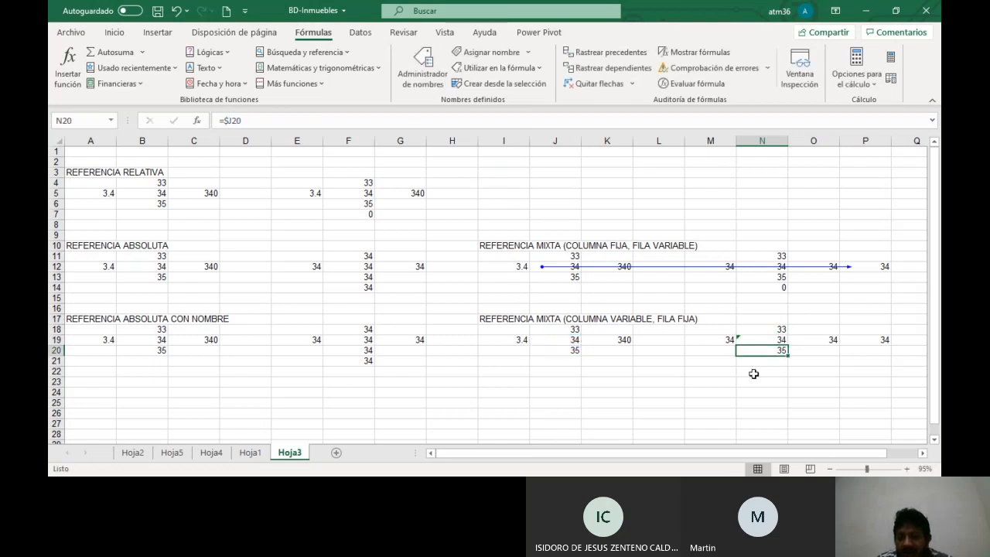
Fill the N19 mixed reference formula into N18, N20 and M19, and across to P19
{"action": "left_click", "coordinate": [761, 339]}
{"action": "left_click_drag", "start_coordinate": [787, 345], "coordinate": [706, 346]}
{"action": "left_click", "coordinate": [779, 341]}
{"action": "left_click", "coordinate": [761, 341]}
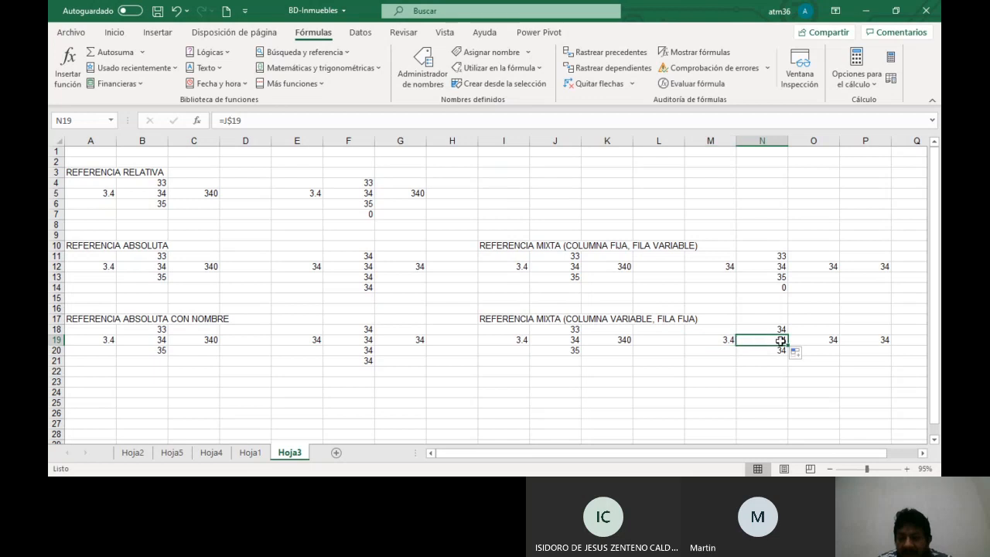
{"action": "left_click_drag", "start_coordinate": [787, 346], "coordinate": [889, 347]}
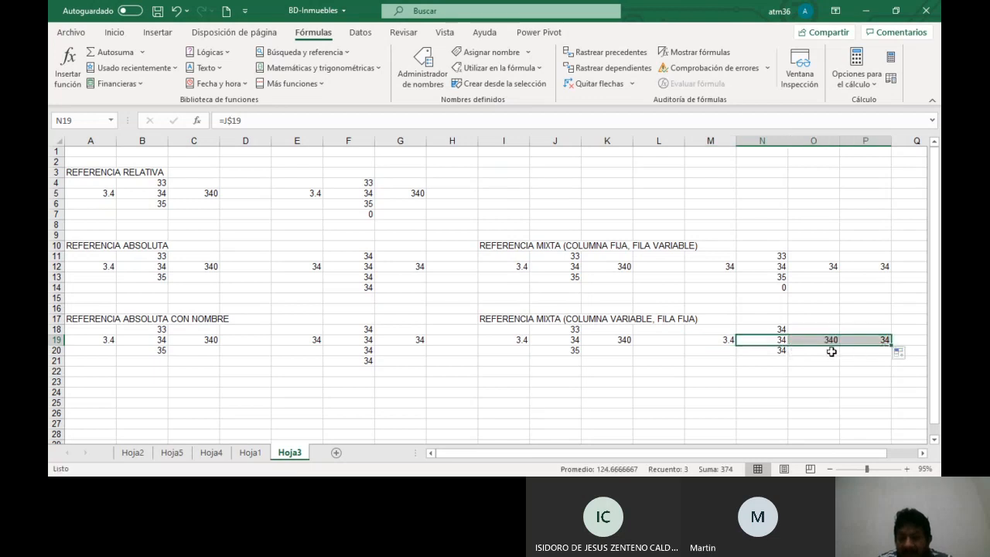
Trace the precedents of N18, N19 and N20 in the variable-column, fixed-row block
{"action": "left_click", "coordinate": [769, 327]}
{"action": "left_click", "coordinate": [592, 57]}
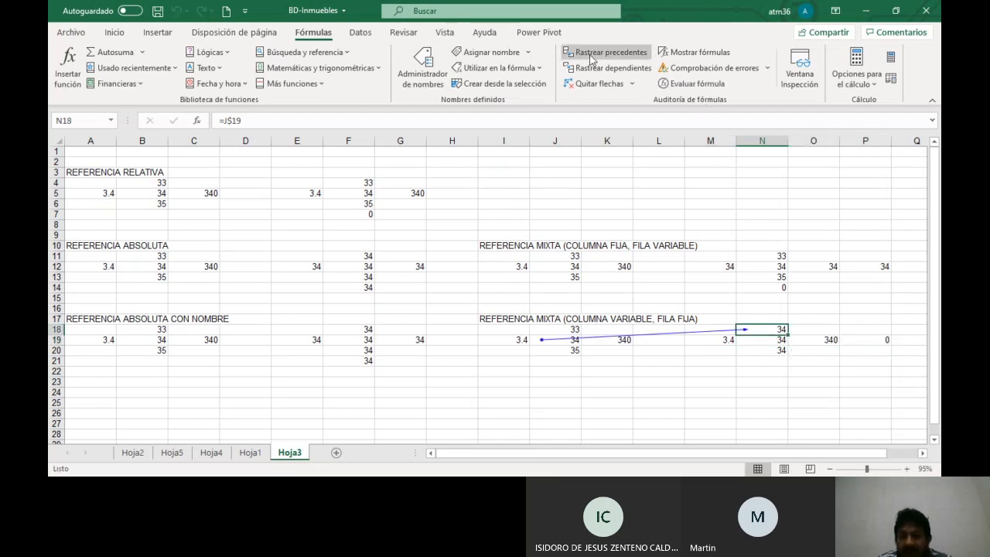
{"action": "key", "text": "Down"}
{"action": "left_click", "coordinate": [591, 57]}
{"action": "key", "text": "Down"}
{"action": "left_click", "coordinate": [592, 57]}
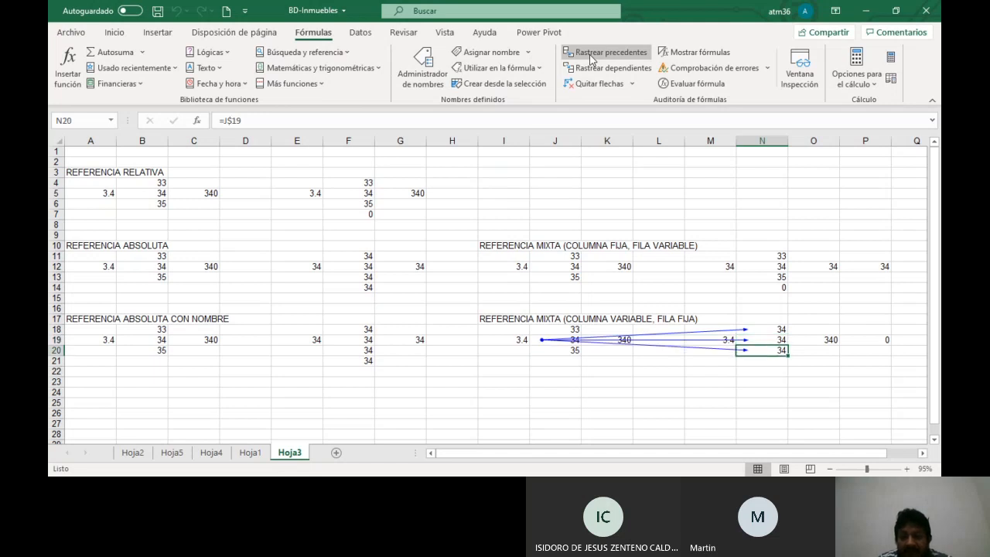
Trace the precedents of M19, O19 and P19
{"action": "key", "text": "Up"}
{"action": "key", "text": "Left"}
{"action": "left_click", "coordinate": [593, 57]}
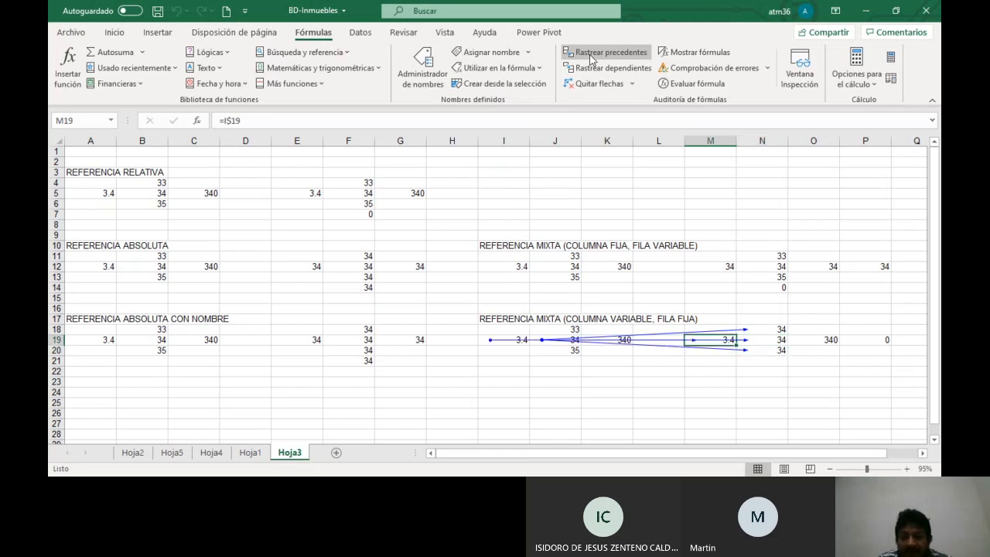
{"action": "key", "text": "Right"}
{"action": "key", "text": "Right"}
{"action": "left_click", "coordinate": [591, 56]}
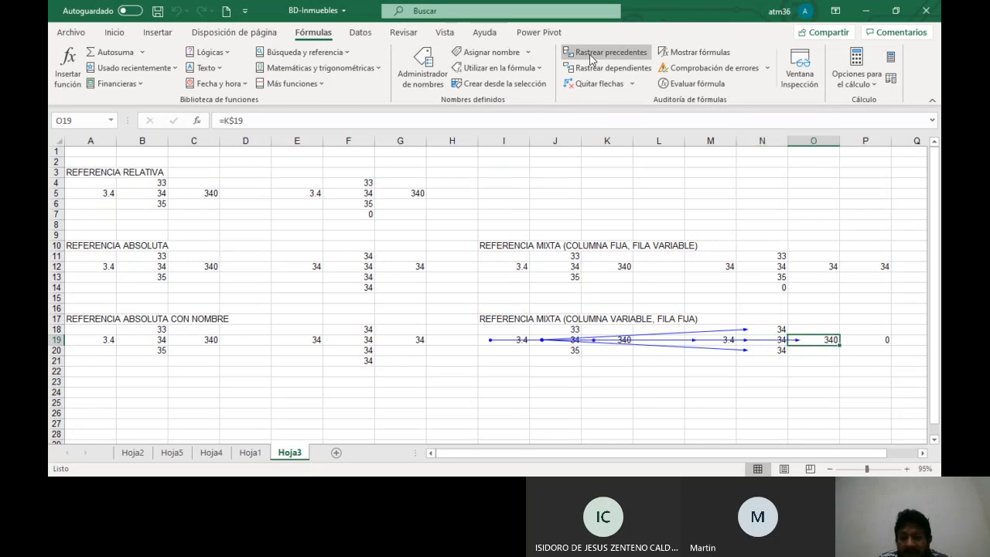
{"action": "key", "text": "Right"}
{"action": "left_click", "coordinate": [590, 54]}
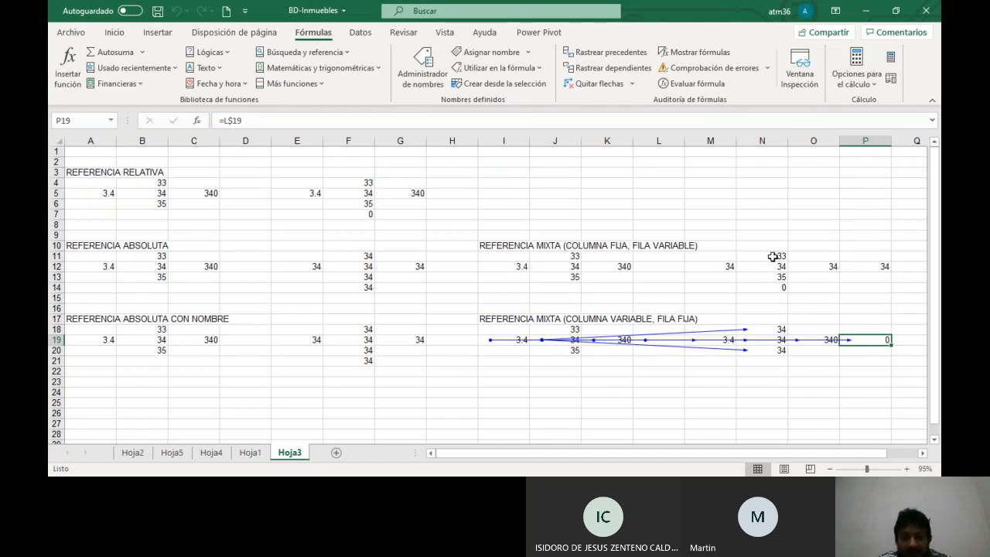
Trace the precedents of each cell from N11 to N14 in the fixed-column, variable-row block
{"action": "left_click", "coordinate": [770, 257]}
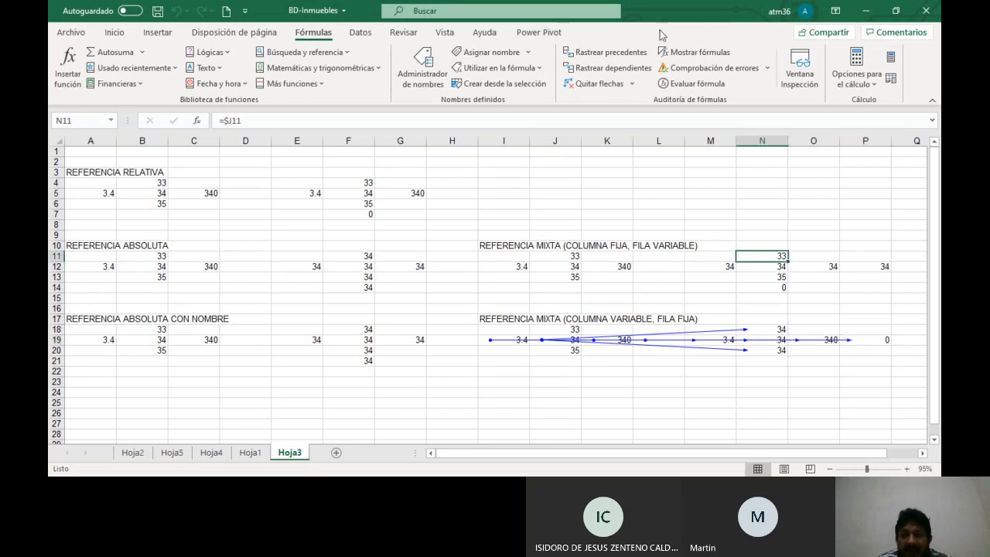
{"action": "left_click", "coordinate": [618, 56]}
{"action": "key", "text": "Down"}
{"action": "left_click", "coordinate": [618, 56]}
{"action": "key", "text": "Down"}
{"action": "left_click", "coordinate": [619, 56]}
{"action": "key", "text": "Down"}
{"action": "left_click", "coordinate": [618, 56]}
Trace the precedents of M12, O12 and P12
{"action": "key", "text": "Up"}
{"action": "key", "text": "Up"}
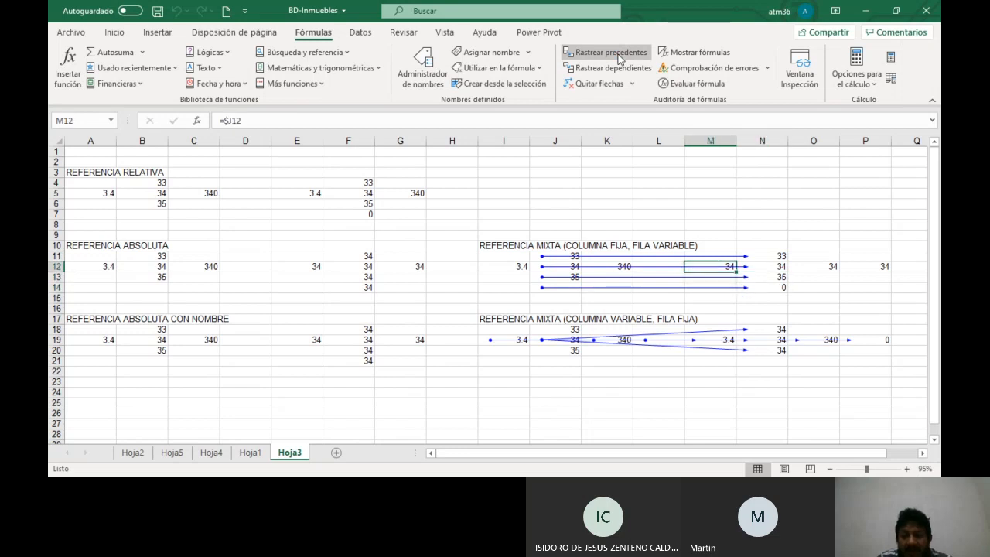
{"action": "left_click", "coordinate": [619, 56]}
{"action": "key", "text": "Right"}
{"action": "left_click", "coordinate": [619, 57]}
{"action": "key", "text": "Right"}
{"action": "left_click", "coordinate": [619, 57]}
{"action": "key", "text": "Left"}
{"action": "key", "text": "Left"}
{"action": "key", "text": "Left"}
{"action": "key", "text": "Left"}
{"action": "key", "text": "Right"}
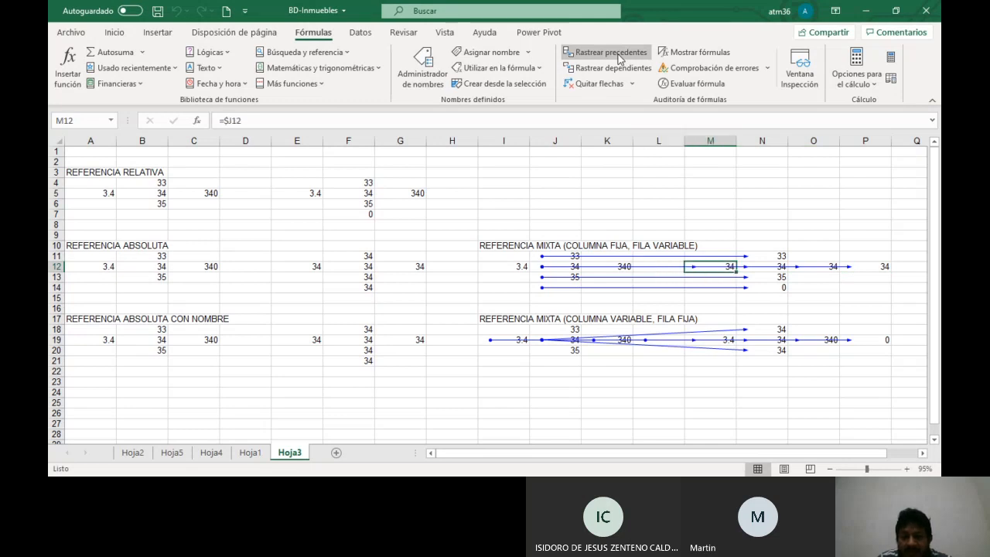
{"action": "key", "text": "Right"}
{"action": "key", "text": "Right"}
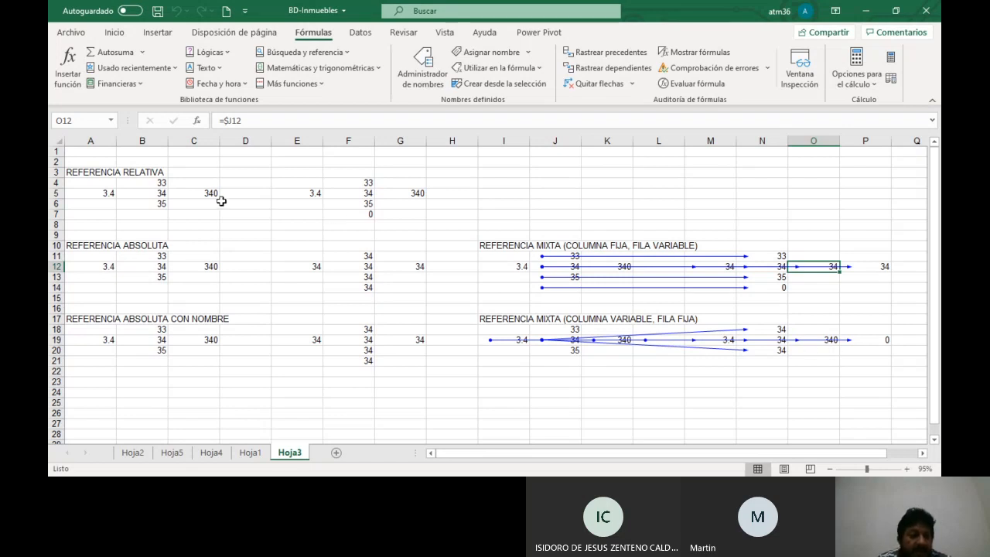
Trace the precedents of each cell from F4 to F7 in the REFERENCIA RELATIVA block
{"action": "left_click", "coordinate": [363, 184]}
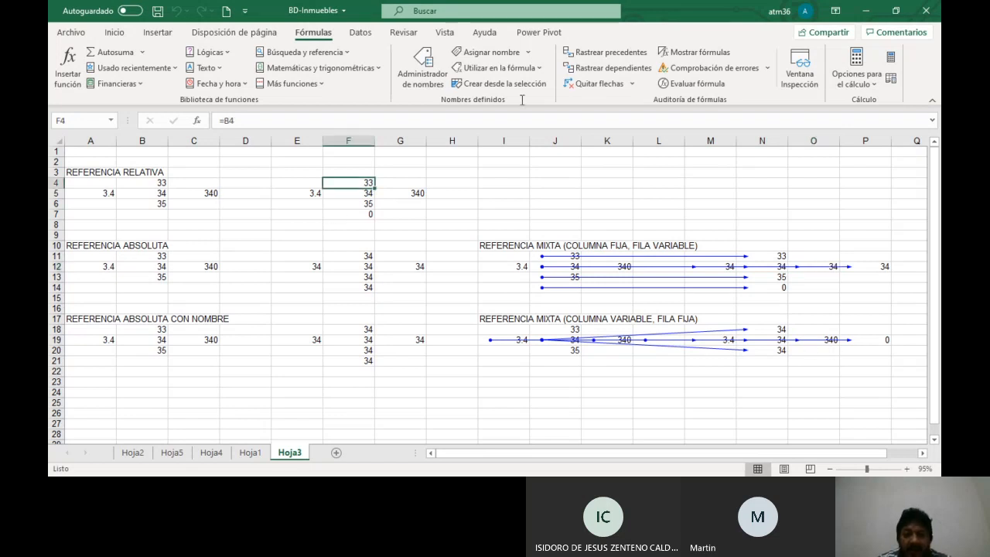
{"action": "left_click", "coordinate": [608, 51]}
{"action": "key", "text": "Down"}
{"action": "left_click", "coordinate": [608, 51]}
{"action": "key", "text": "Down"}
{"action": "left_click", "coordinate": [607, 51]}
{"action": "key", "text": "Down"}
{"action": "left_click", "coordinate": [608, 51]}
Trace the precedents of E5 and G5 in the relative reference block
{"action": "key", "text": "Up"}
{"action": "key", "text": "Up"}
{"action": "key", "text": "Left"}
{"action": "left_click", "coordinate": [608, 51]}
{"action": "key", "text": "Right"}
{"action": "key", "text": "Right"}
{"action": "left_click", "coordinate": [608, 51]}
Trace the precedents of each cell from F11 to F14 in the REFERENCIA ABSOLUTA block
{"action": "key", "text": "Left"}
{"action": "key", "text": "Down"}
{"action": "key", "text": "Down"}
{"action": "key", "text": "Down"}
{"action": "key", "text": "Down"}
{"action": "key", "text": "Down"}
{"action": "key", "text": "Down"}
{"action": "left_click", "coordinate": [608, 52]}
{"action": "key", "text": "Down"}
{"action": "left_click", "coordinate": [609, 52]}
{"action": "key", "text": "Down"}
{"action": "key", "text": "Down"}
{"action": "left_click", "coordinate": [608, 51]}
{"action": "key", "text": "Up"}
{"action": "left_click", "coordinate": [608, 51]}
Trace the precedents of E12 and G12 in the absolute reference block
{"action": "key", "text": "Down"}
{"action": "key", "text": "Up"}
{"action": "key", "text": "Up"}
{"action": "key", "text": "Left"}
{"action": "key", "text": "Right"}
{"action": "key", "text": "Right"}
{"action": "left_click", "coordinate": [608, 52]}
Trace the precedents of each cell from F18 to F21 in the REFERENCIA ABSOLUTA CON NOMBRE block
{"action": "key", "text": "Down"}
{"action": "key", "text": "Down"}
{"action": "key", "text": "Down"}
{"action": "key", "text": "Down"}
{"action": "key", "text": "Down"}
{"action": "key", "text": "Down"}
{"action": "key", "text": "Left"}
{"action": "left_click", "coordinate": [609, 52]}
{"action": "key", "text": "Down"}
{"action": "left_click", "coordinate": [608, 51]}
{"action": "key", "text": "Down"}
{"action": "left_click", "coordinate": [609, 52]}
{"action": "key", "text": "Down"}
{"action": "left_click", "coordinate": [609, 52]}
Trace the precedents of E19 and G19 in the named absolute reference block
{"action": "key", "text": "Up"}
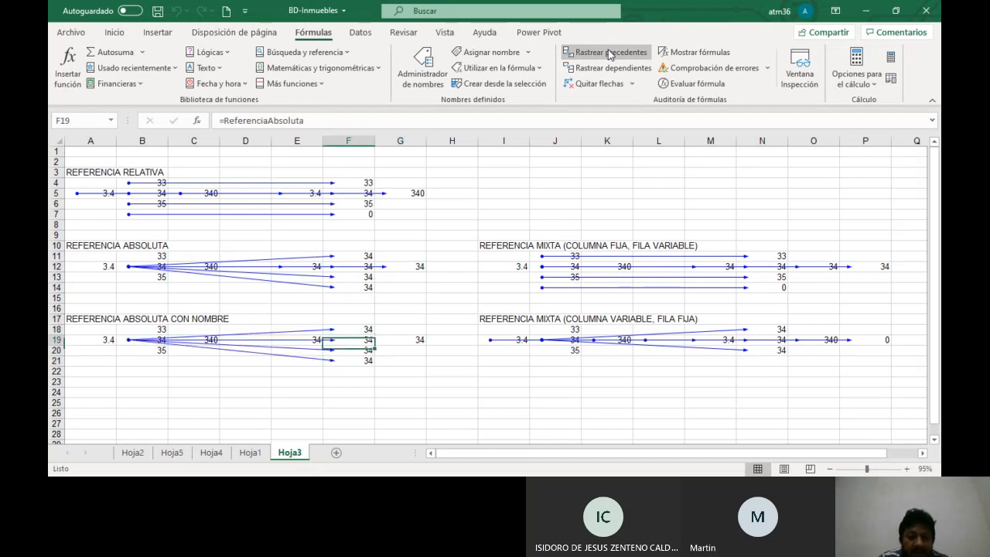
{"action": "key", "text": "Up"}
{"action": "key", "text": "Left"}
{"action": "key", "text": "Right"}
{"action": "key", "text": "Right"}
{"action": "left_click", "coordinate": [608, 52]}
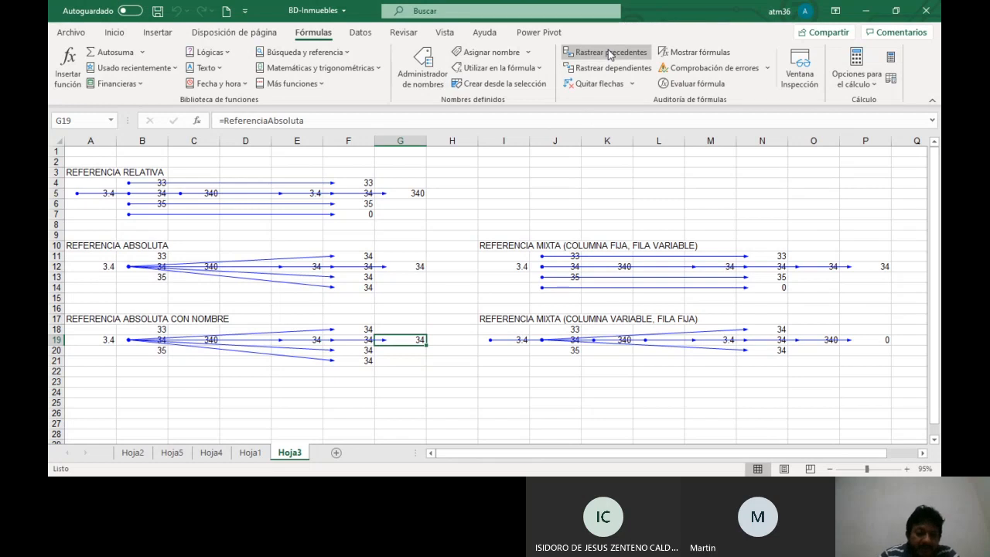
Rename the sheet Hoja3 as REFERENCIAS
{"action": "double_click", "coordinate": [299, 454]}
{"action": "type", "text": "rRE"}
{"action": "key", "text": "BackSpace"}
{"action": "key", "text": "BackSpace"}
{"action": "key", "text": "BackSpace"}
{"action": "type", "text": "RE"}
{"action": "key", "text": "BackSpace"}
{"action": "type", "text": "R"}
{"action": "key", "text": "BackSpace"}
{"action": "type", "text": "EFERENCIAS"}
{"action": "key", "text": "Return"}
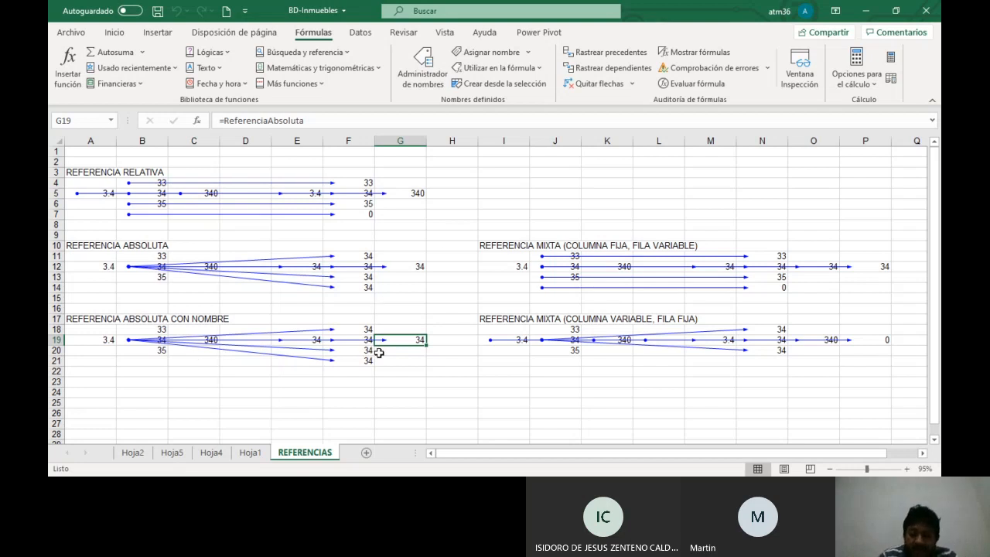
Select the source cell B19 of the named absolute reference block to check its defined name
{"action": "key", "text": "Left"}
{"action": "key", "text": "Left"}
{"action": "key", "text": "Left"}
{"action": "key", "text": "Left"}
{"action": "key", "text": "Left"}
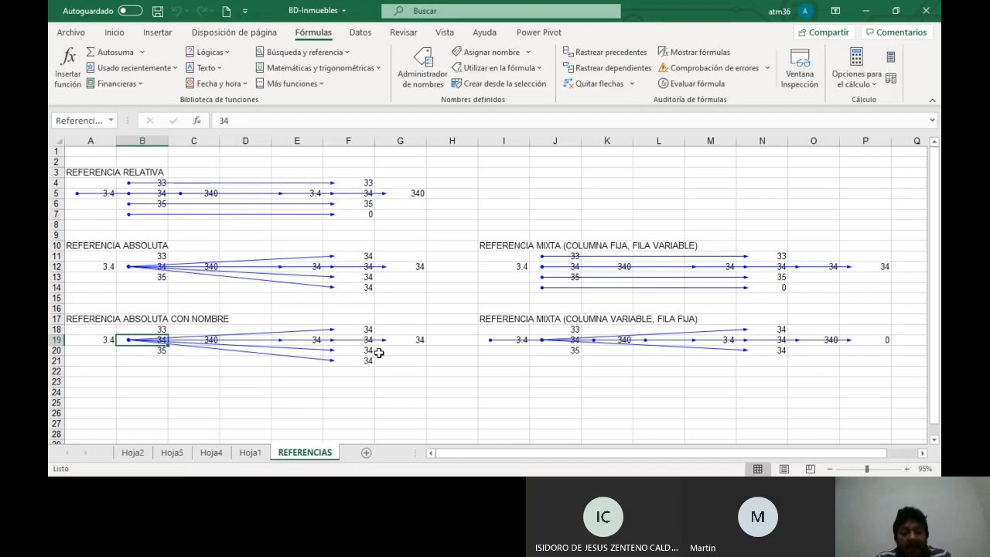
Find the property data table on Hoja1 and rename that sheet as Informacion
{"action": "left_click", "coordinate": [171, 452]}
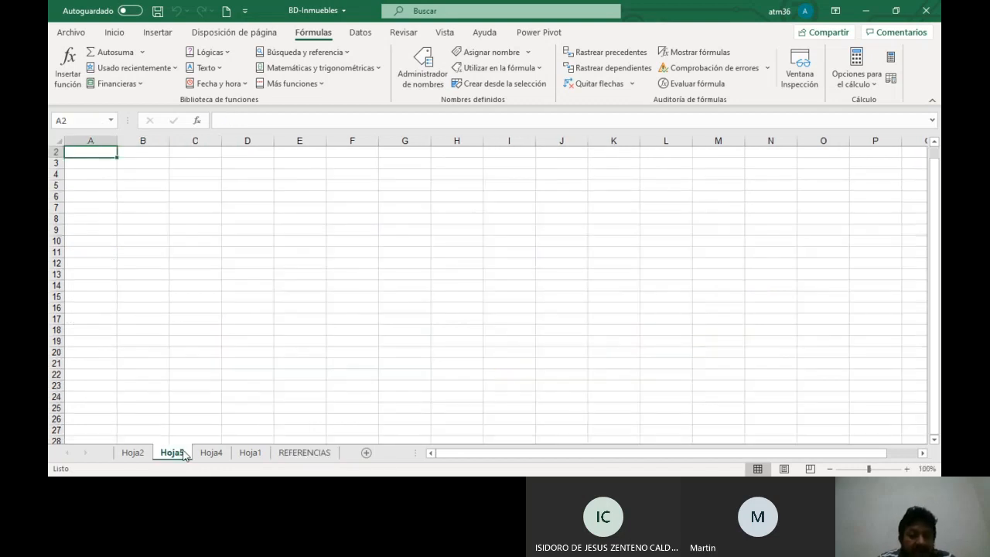
{"action": "left_click", "coordinate": [209, 454]}
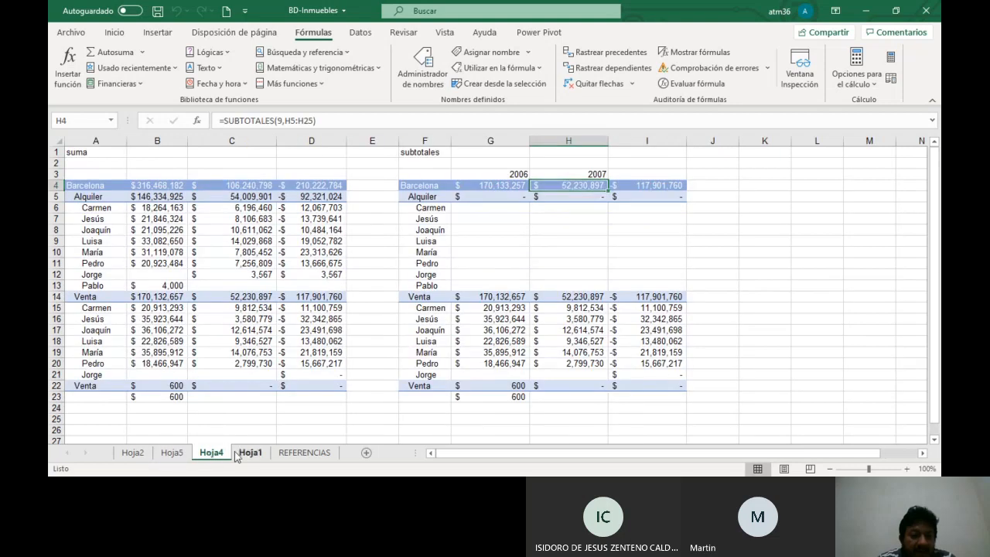
{"action": "left_click", "coordinate": [246, 454]}
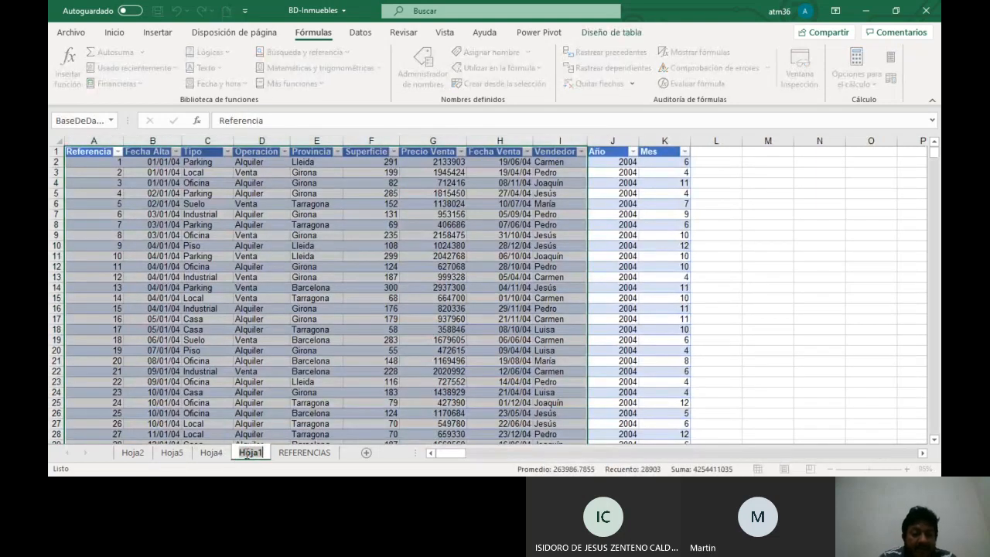
{"action": "double_click", "coordinate": [246, 454]}
{"action": "key", "text": "BackSpace"}
{"action": "type", "text": "i"}
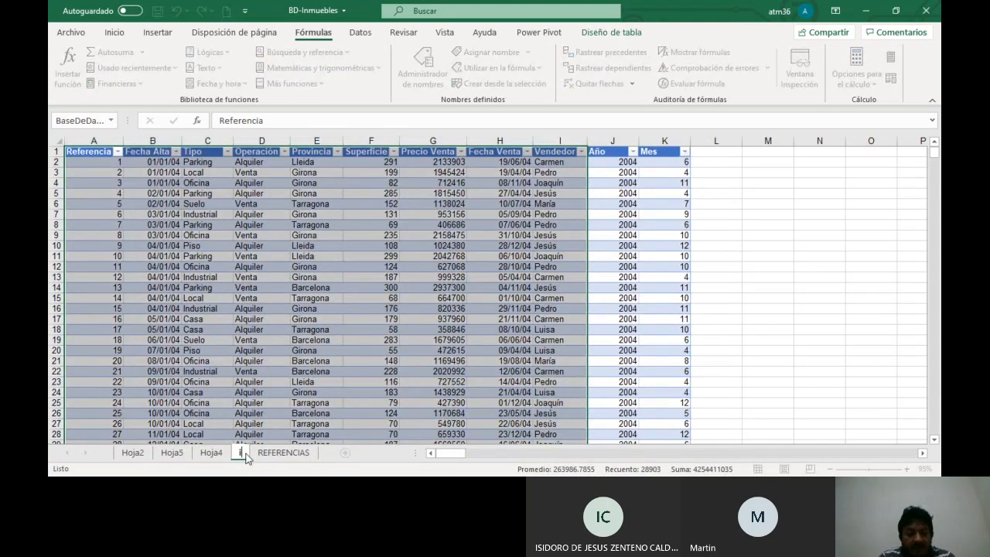
{"action": "type", "text": "nformac"}
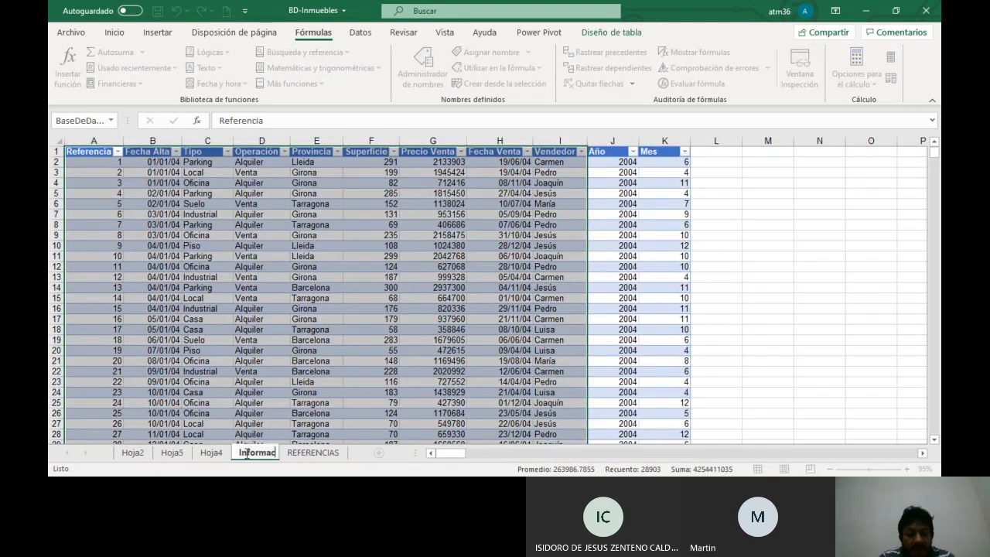
{"action": "type", "text": "ion"}
{"action": "key", "text": "Return"}
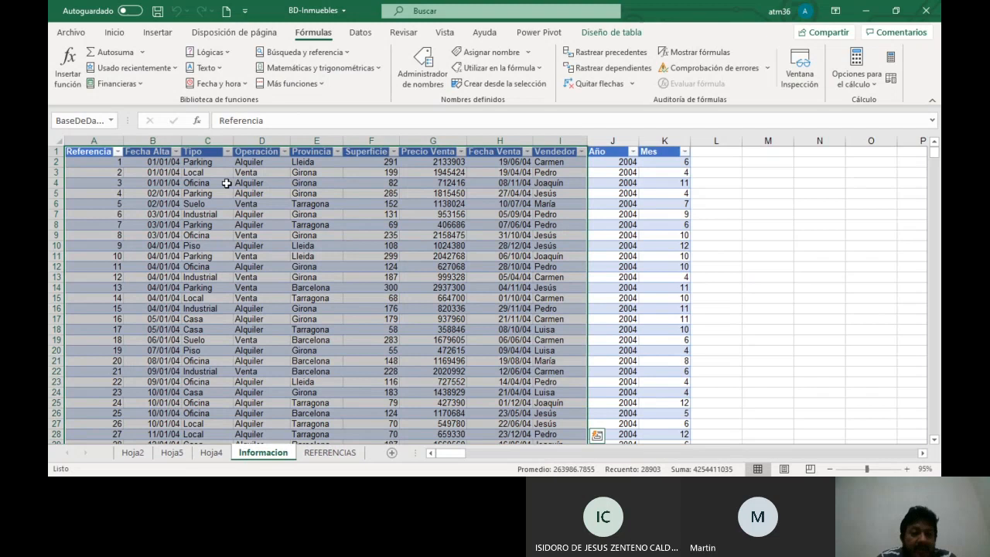
Select the named range BaseDeDatos on the Informacion sheet
{"action": "left_click", "coordinate": [110, 121]}
{"action": "left_click", "coordinate": [95, 136]}
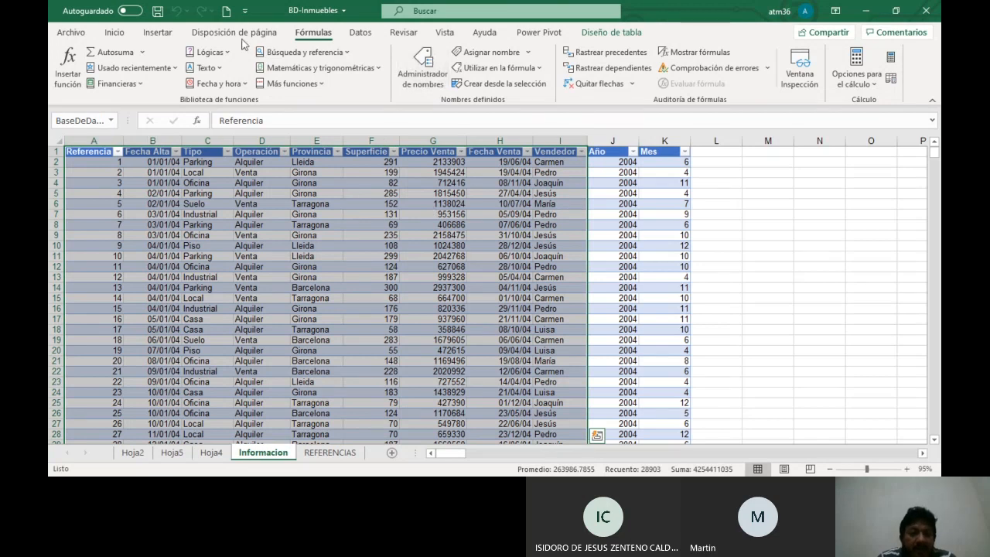
{"action": "left_click", "coordinate": [116, 33]}
{"action": "left_click", "coordinate": [317, 32]}
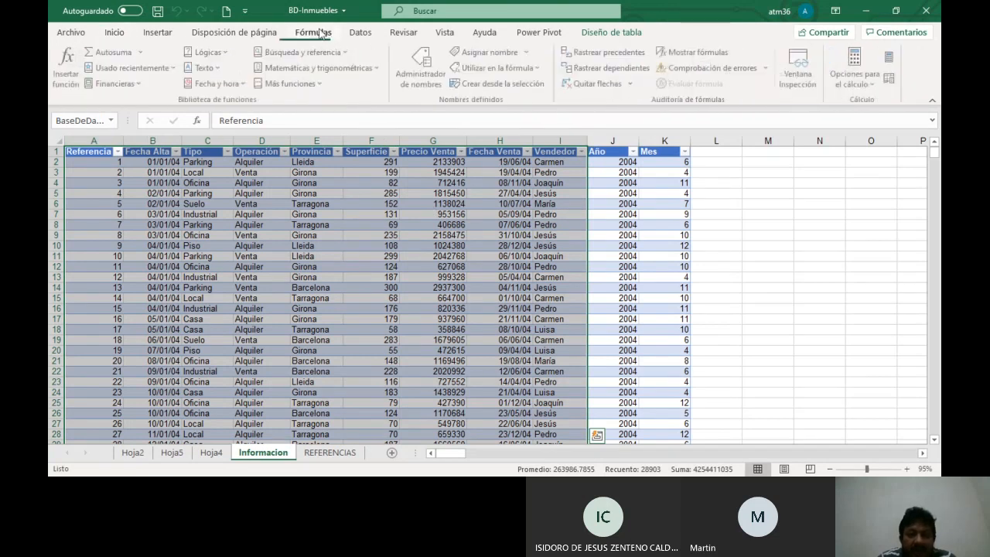
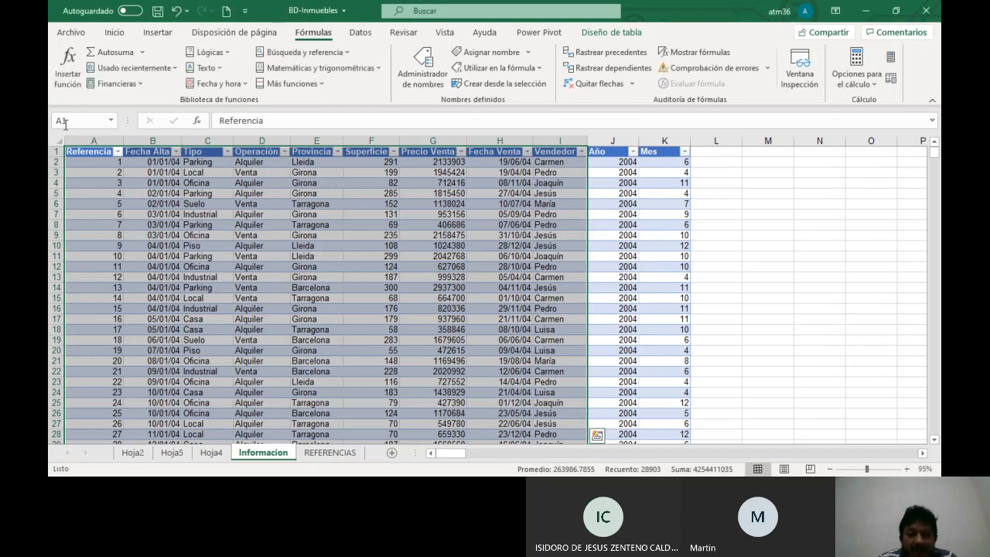
Name the range A1:I3340, covering the columns Referencia through Vendedor, as BaseDeDatos
{"action": "left_click", "coordinate": [781, 225]}
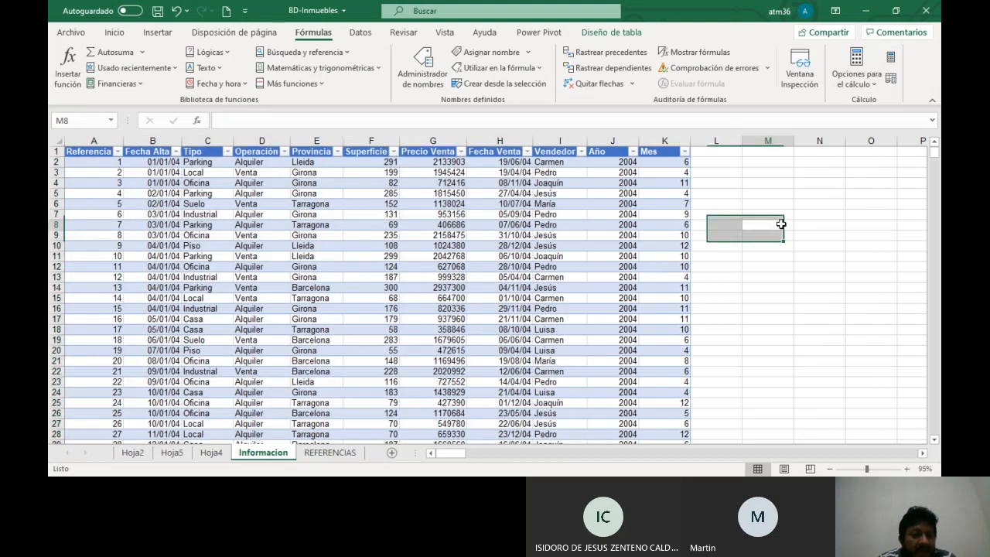
{"action": "left_click", "coordinate": [90, 152]}
{"action": "key", "text": "shift+Right"}
{"action": "key", "text": "shift+Right"}
{"action": "key", "text": "shift+Right"}
{"action": "key", "text": "shift+Right"}
{"action": "key", "text": "shift+Right"}
{"action": "key", "text": "shift+Right"}
{"action": "key", "text": "shift+Right"}
{"action": "key", "text": "shift+Right"}
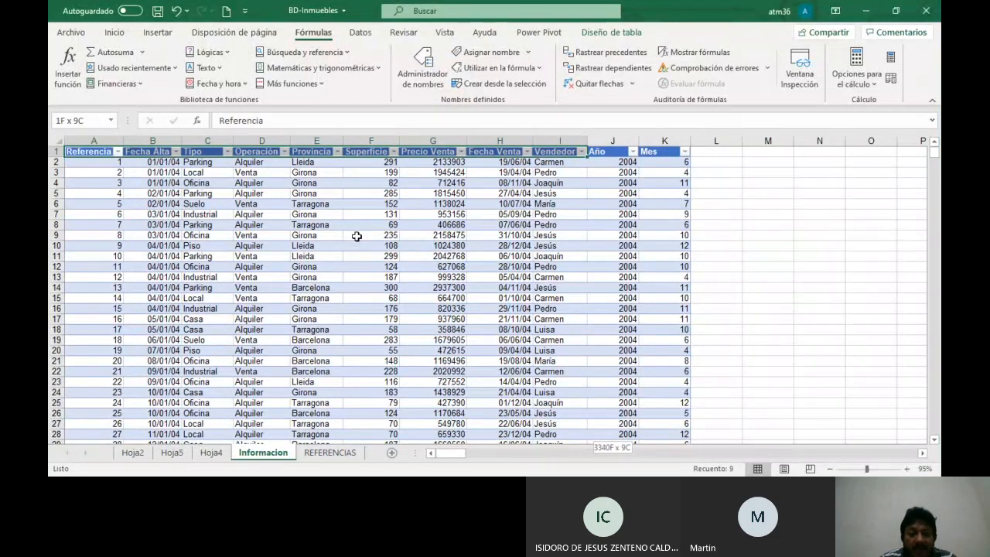
{"action": "key", "text": "ctrl+shift+Down"}
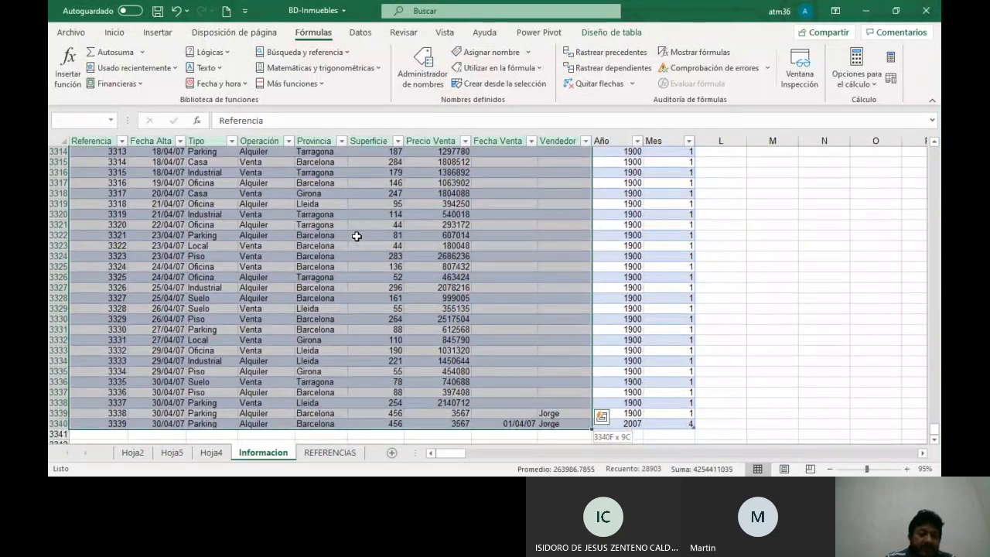
{"action": "left_click", "coordinate": [94, 122]}
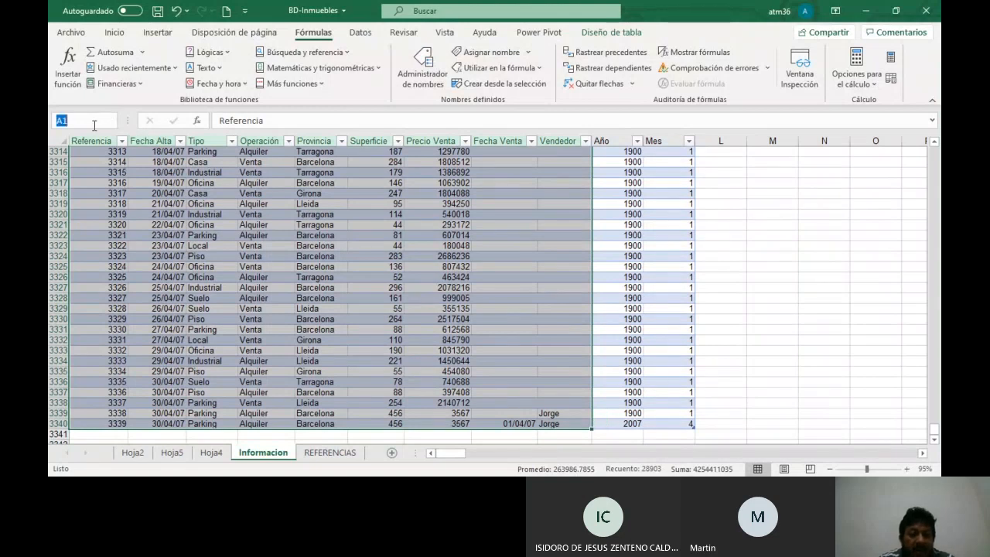
{"action": "type", "text": "BaseDe"}
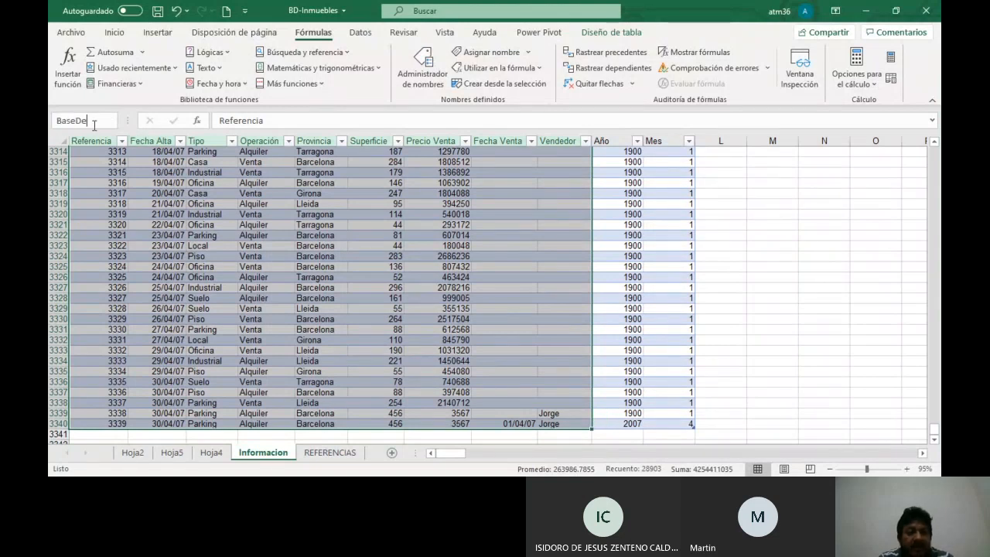
{"action": "type", "text": "Datos"}
{"action": "key", "text": "Return"}
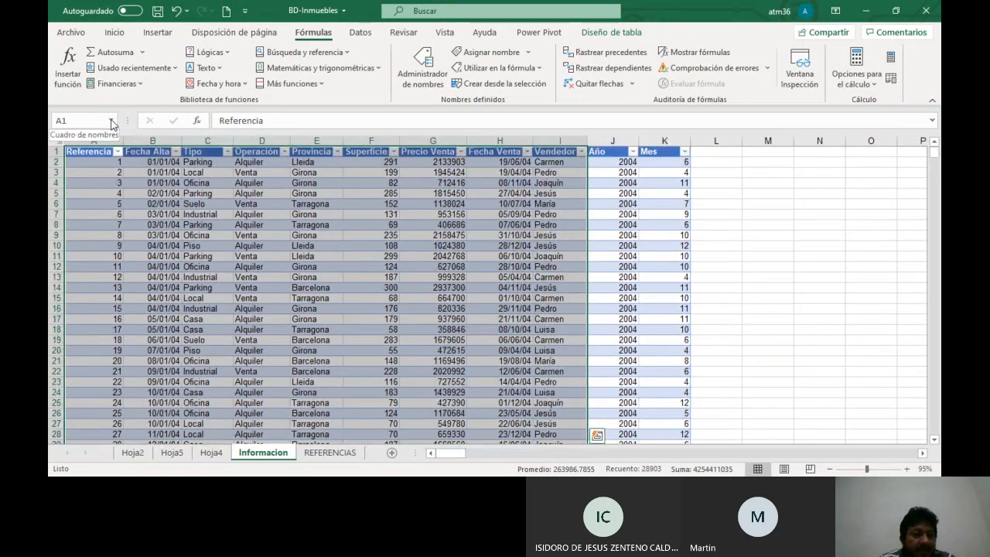
Deselect the table data and reselect it through the defined name BaseDeDatos
{"action": "left_click", "coordinate": [111, 121]}
{"action": "left_click", "coordinate": [112, 121]}
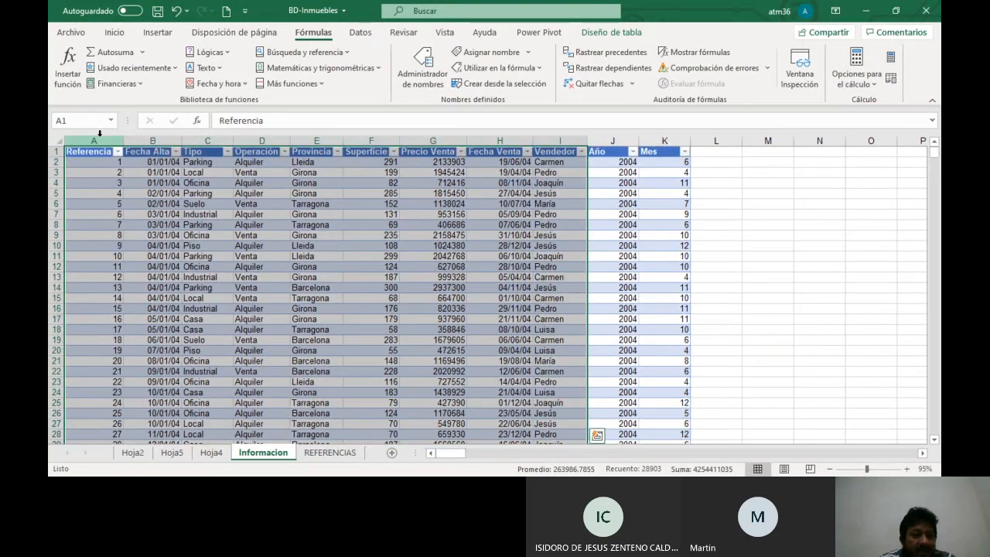
{"action": "left_click", "coordinate": [796, 253]}
{"action": "left_click", "coordinate": [111, 122]}
{"action": "left_click", "coordinate": [101, 136]}
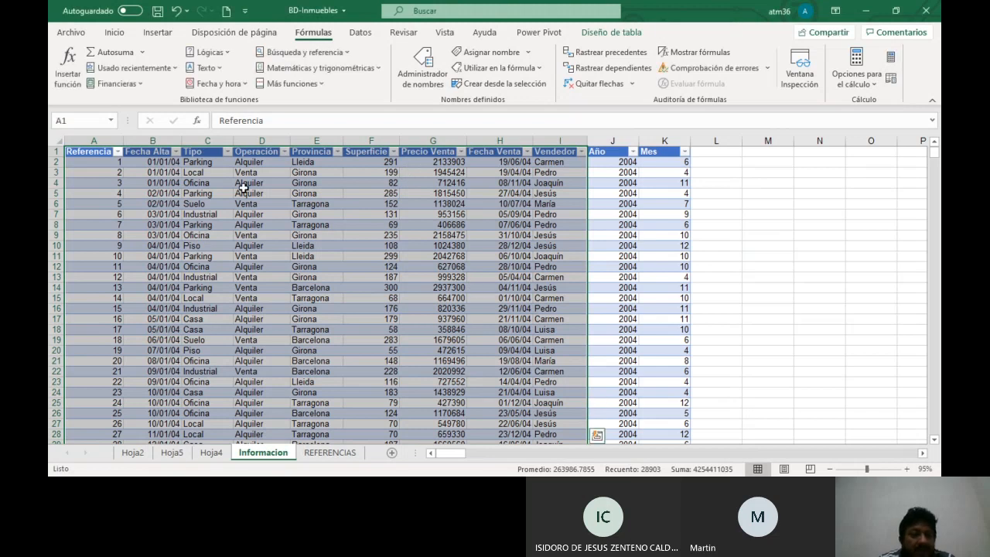
{"action": "left_click", "coordinate": [120, 33]}
{"action": "left_click", "coordinate": [359, 34]}
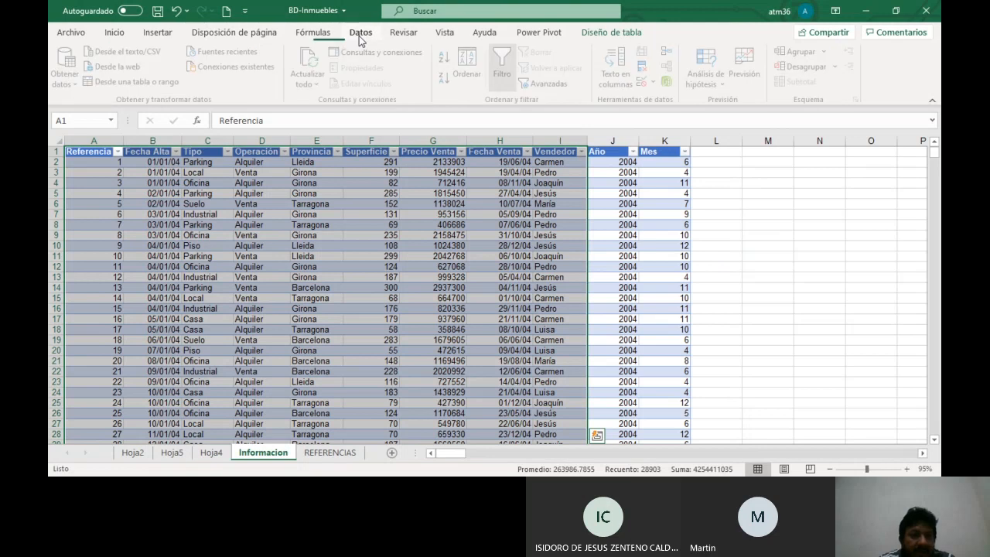
{"action": "left_click", "coordinate": [333, 202]}
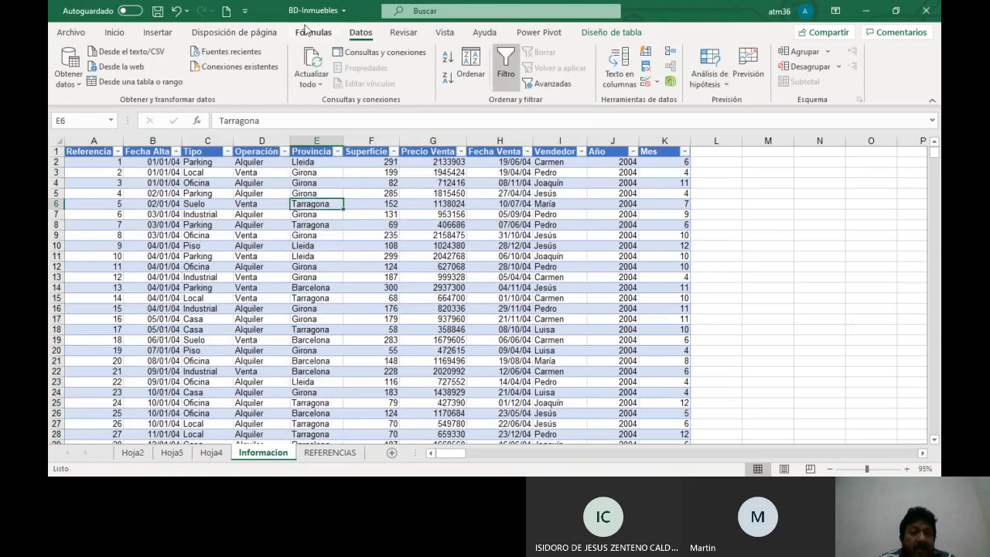
Select the BD table on the Informacion sheet and convert it to a normal range
{"action": "left_click", "coordinate": [158, 32]}
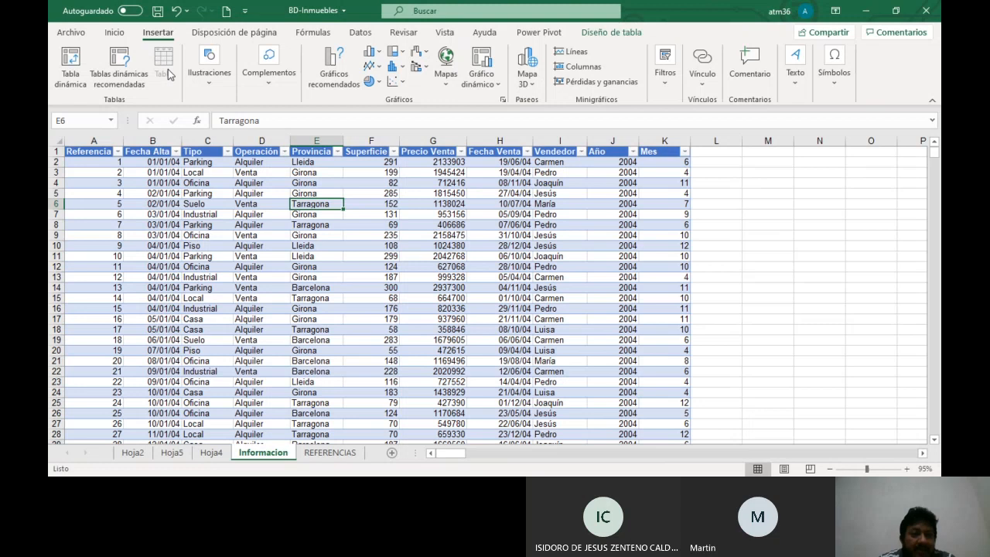
{"action": "left_click", "coordinate": [110, 120]}
{"action": "left_click", "coordinate": [89, 157]}
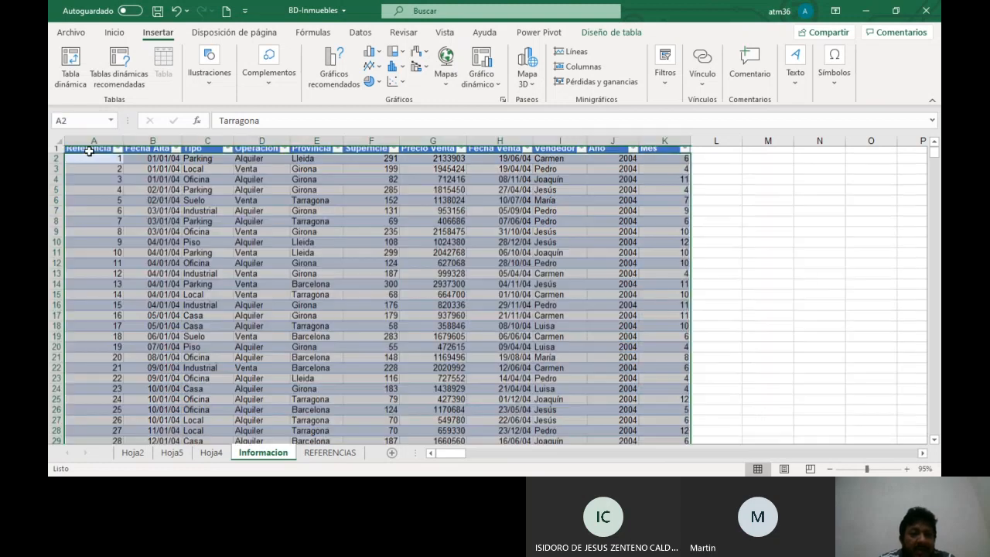
{"action": "left_click", "coordinate": [612, 37]}
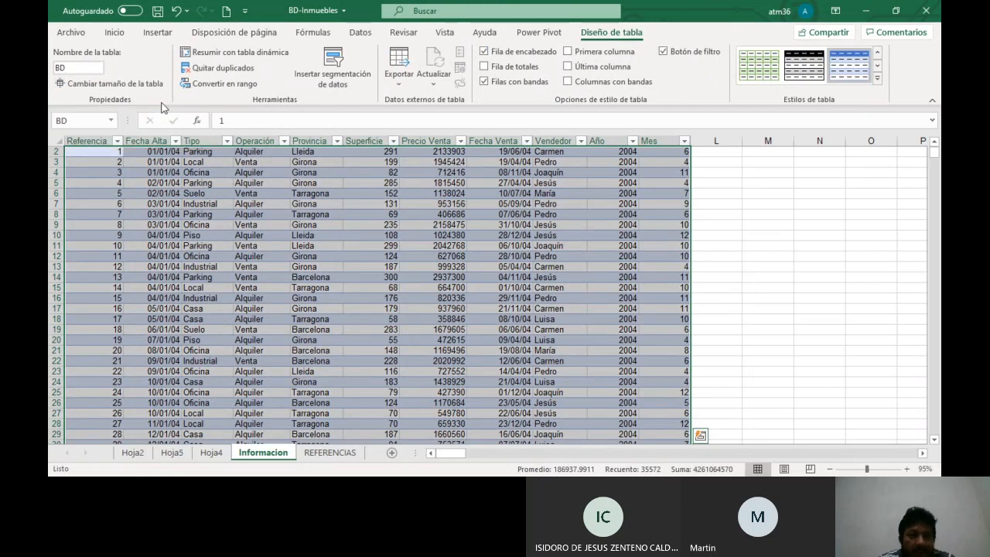
{"action": "left_click", "coordinate": [219, 85]}
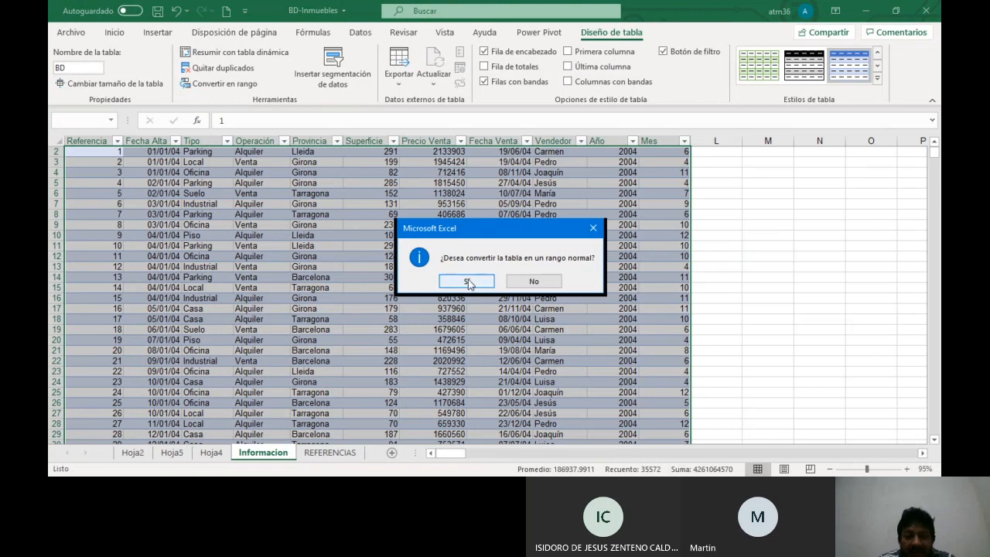
{"action": "left_click", "coordinate": [467, 281]}
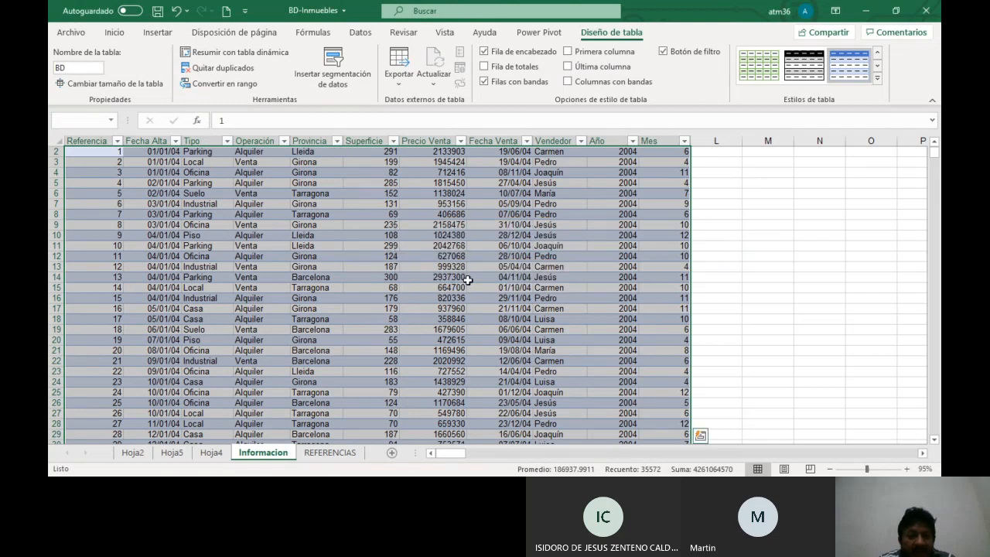
{"action": "left_click", "coordinate": [626, 192]}
{"action": "left_click", "coordinate": [678, 183]}
{"action": "scroll", "coordinate": [679, 182], "scroll_direction": "up", "scroll_amount": 1}
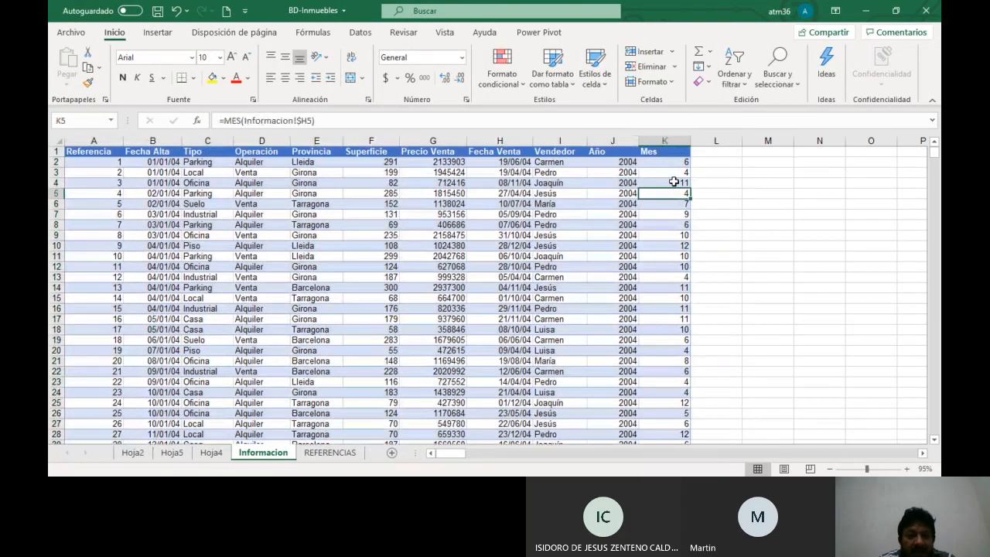
Select the data from the Referencia header through the Fecha Venta column down to row 3340 and name the range BaseDeDatos
{"action": "left_click", "coordinate": [325, 152]}
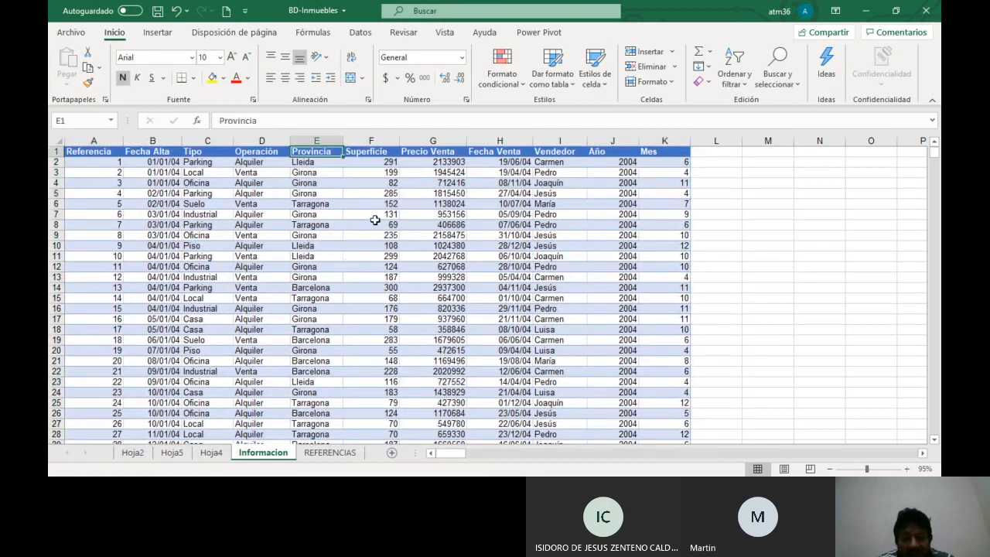
{"action": "left_click", "coordinate": [108, 155]}
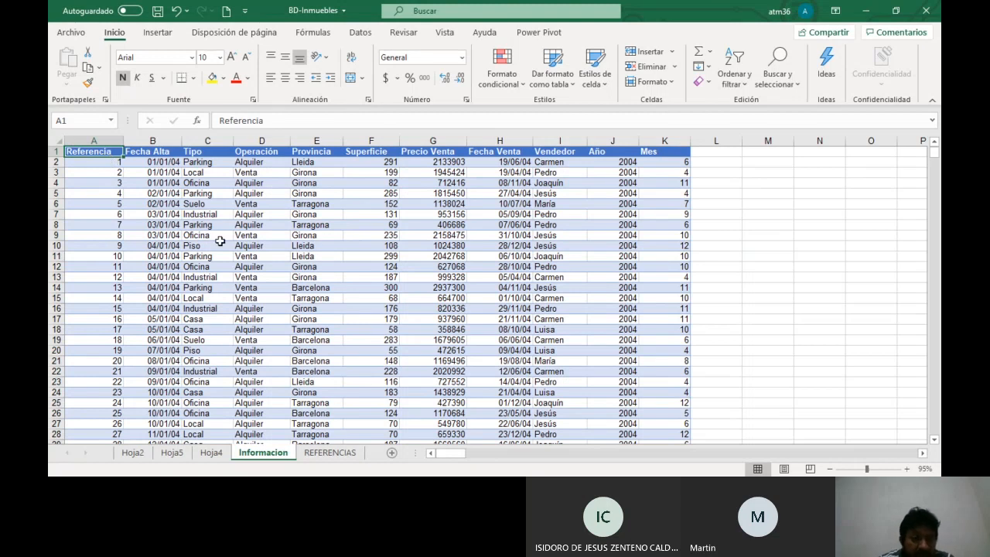
{"action": "key", "text": "shift+Right"}
{"action": "key", "text": "shift+Right"}
{"action": "key", "text": "shift+Right"}
{"action": "key", "text": "shift+Right"}
{"action": "key", "text": "shift+Right"}
{"action": "key", "text": "shift+Right"}
{"action": "key", "text": "shift+Right"}
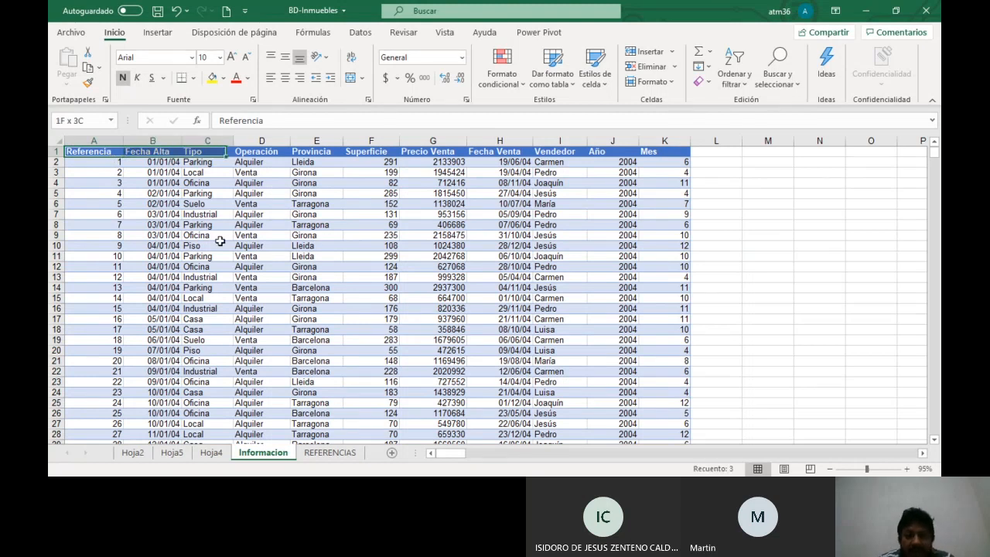
{"action": "key", "text": "ctrl+shift+Down"}
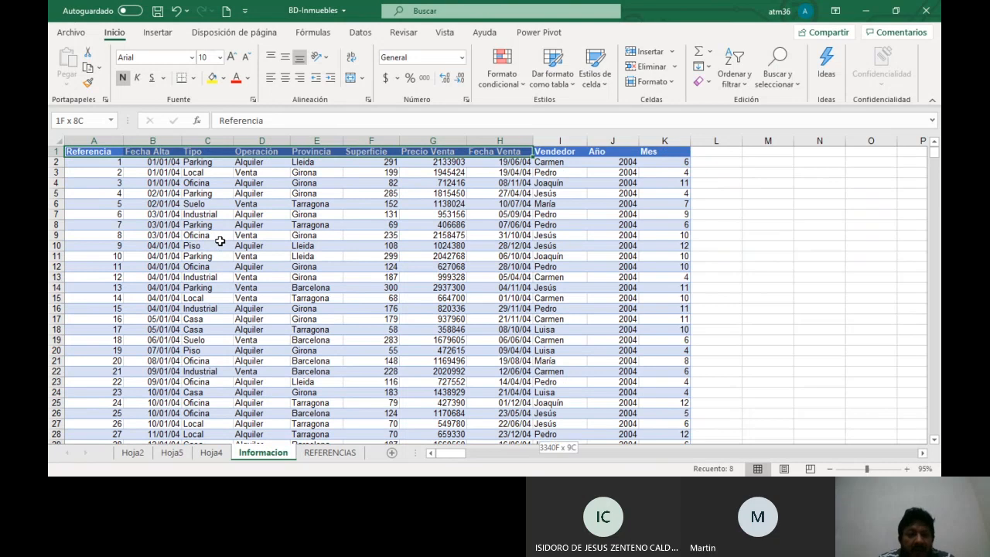
{"action": "left_click", "coordinate": [93, 123]}
{"action": "type", "text": "BaseDedatos"}
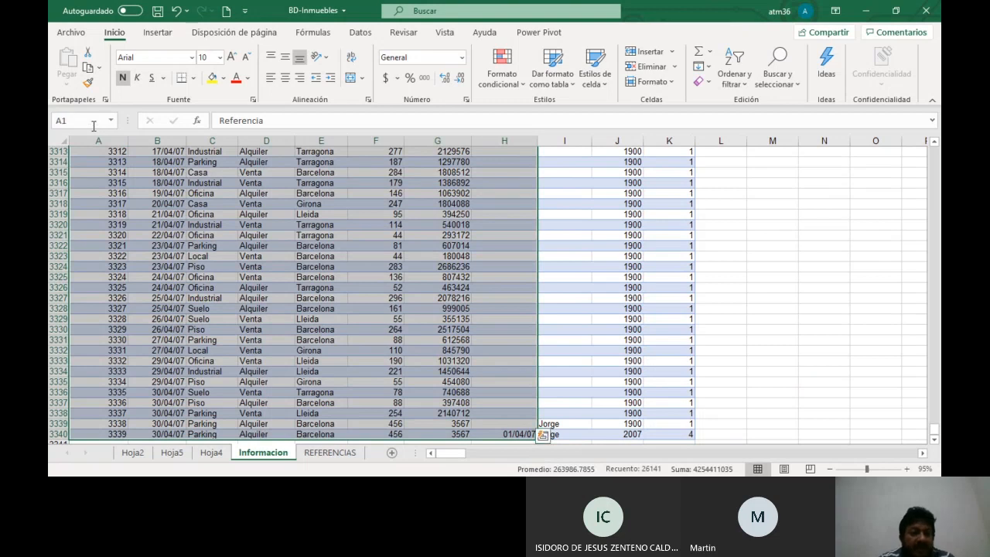
{"action": "key", "text": "Return"}
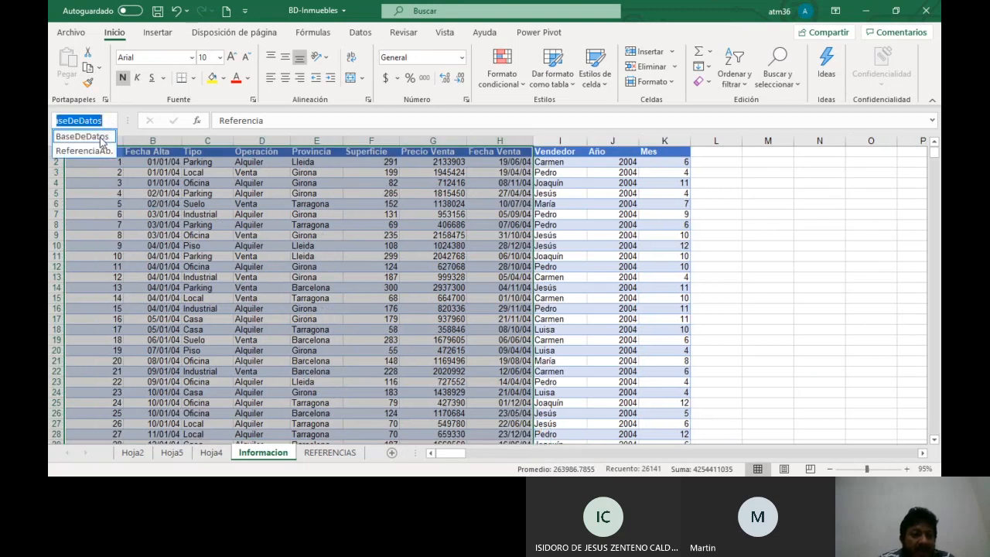
Select the named range BaseDeDatos and check which rows and columns it covers
{"action": "left_click", "coordinate": [100, 137]}
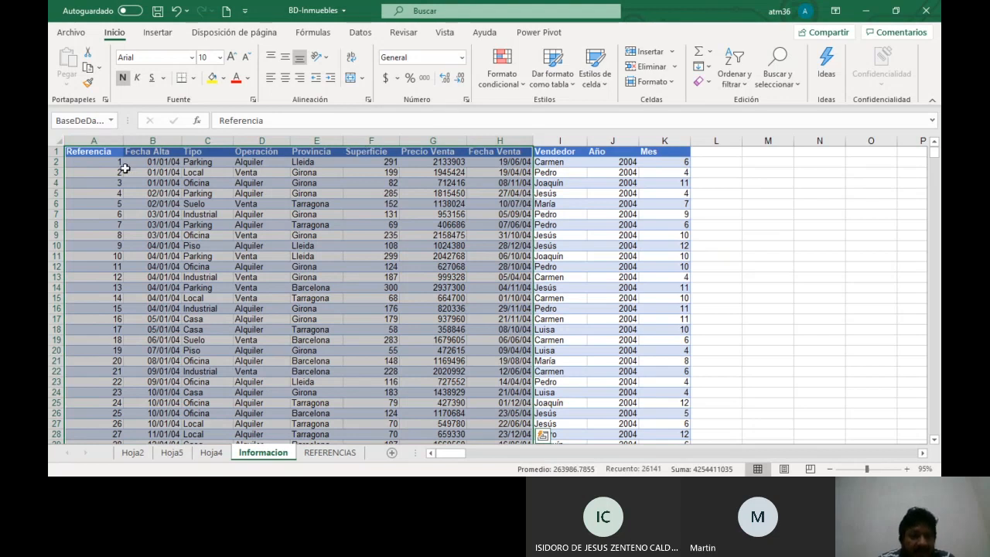
{"action": "scroll", "coordinate": [430, 194], "scroll_direction": "down", "scroll_amount": 20}
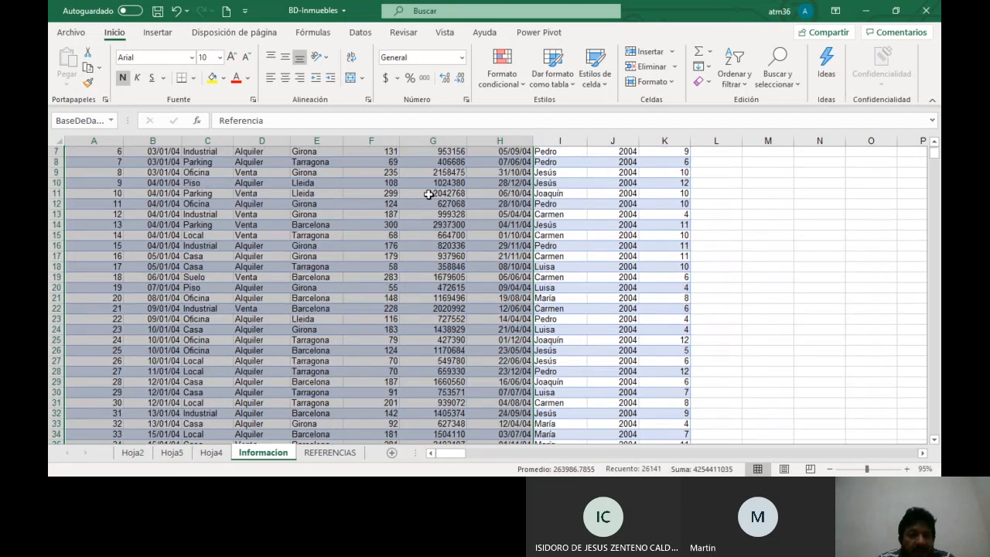
{"action": "scroll", "coordinate": [428, 194], "scroll_direction": "down", "scroll_amount": 20}
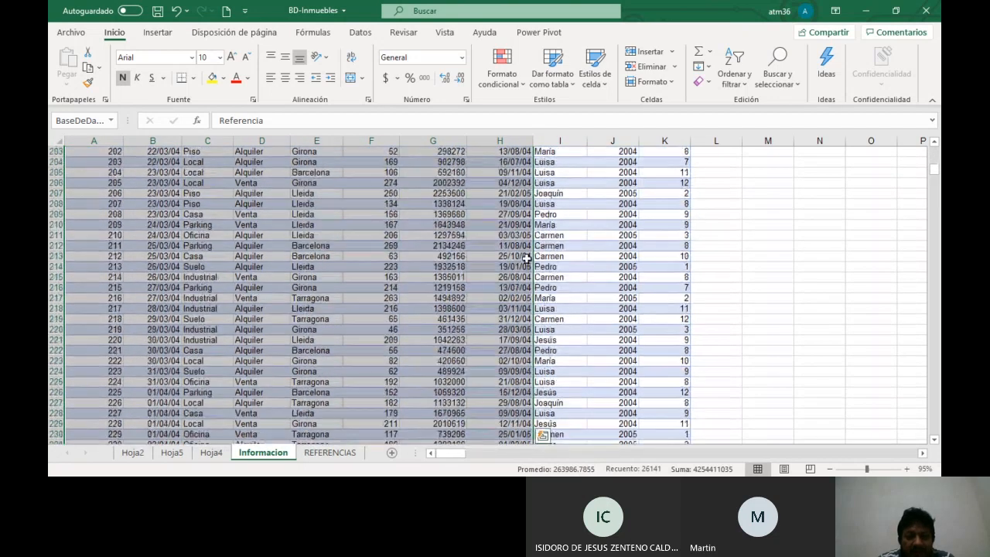
{"action": "left_click", "coordinate": [525, 258]}
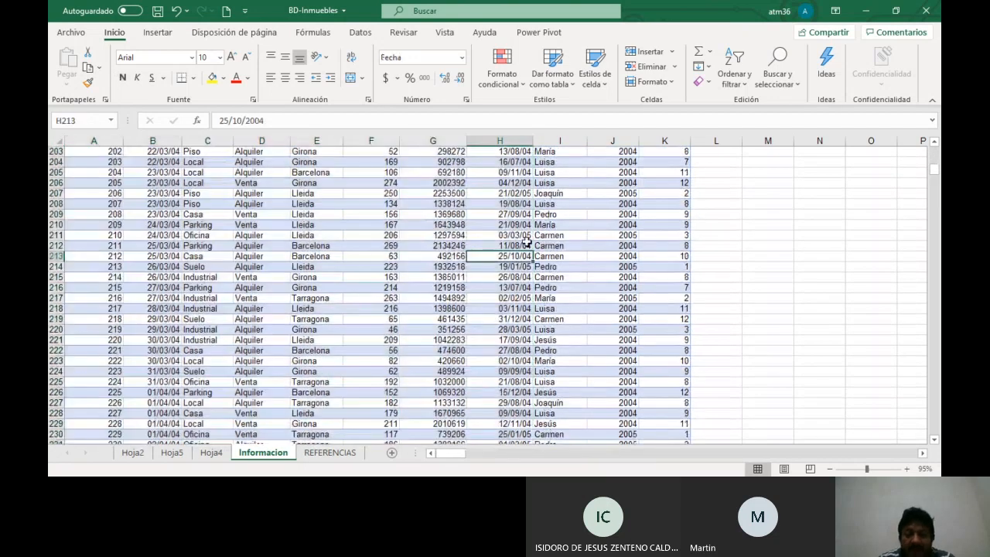
Enter 3340 as the Referencia in cell A3341, the first empty row below the data
{"action": "key", "text": "ctrl+Down"}
{"action": "key", "text": "Down"}
{"action": "key", "text": "Down"}
{"action": "key", "text": "Down"}
{"action": "key", "text": "Down"}
{"action": "key", "text": "Left"}
{"action": "key", "text": "Left"}
{"action": "key", "text": "Left"}
{"action": "key", "text": "Left"}
{"action": "key", "text": "Left"}
{"action": "key", "text": "Left"}
{"action": "key", "text": "Left"}
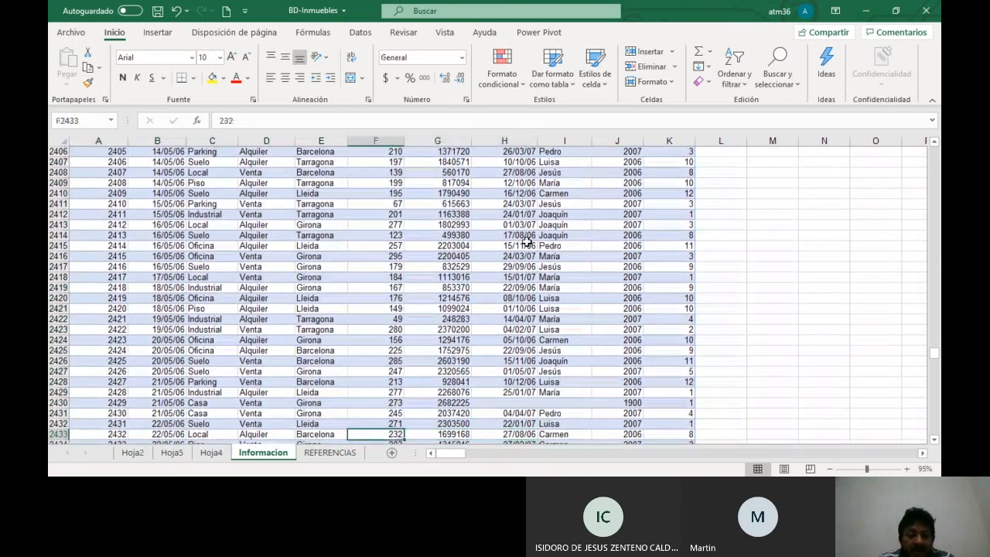
{"action": "key", "text": "ctrl+Down"}
{"action": "key", "text": "Down"}
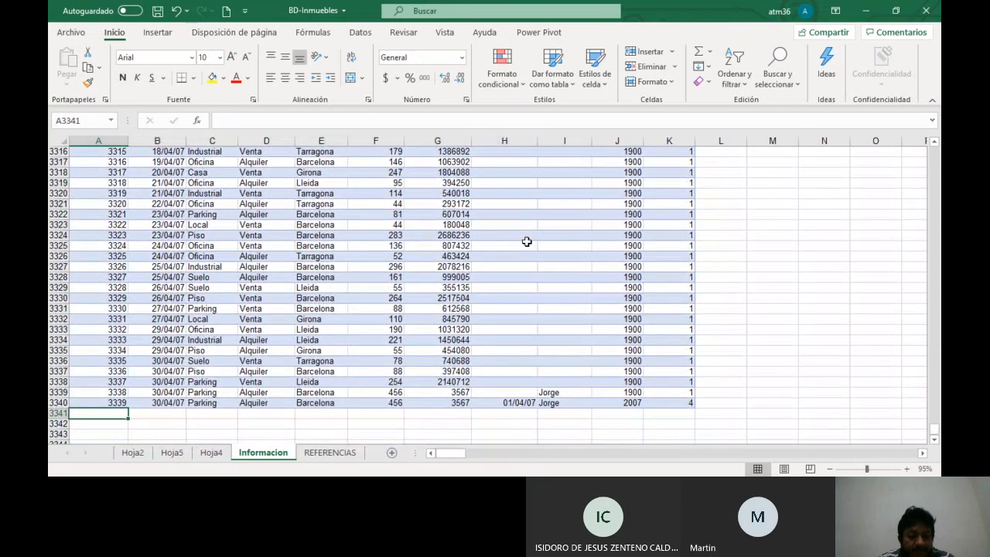
{"action": "type", "text": "3340"}
{"action": "key", "text": "Tab"}
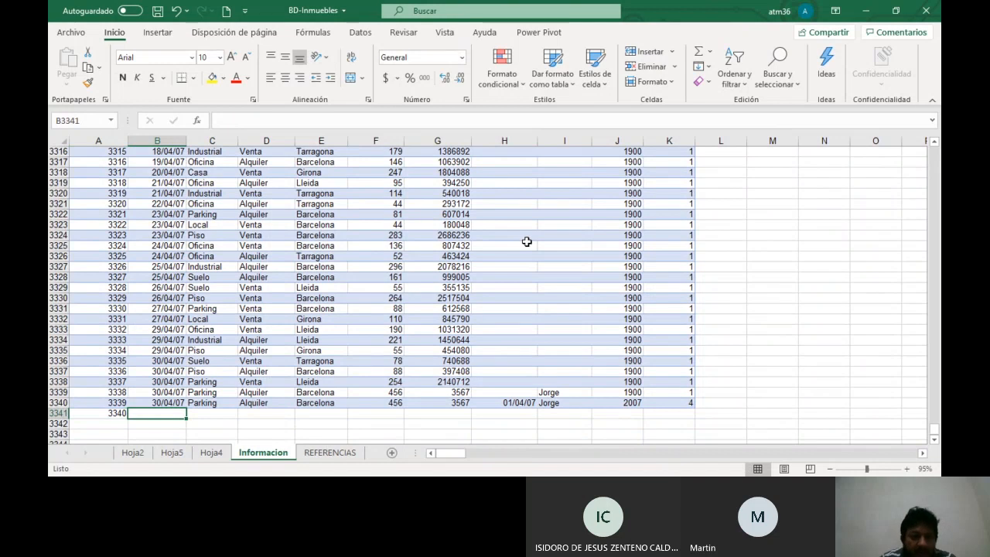
Enter the date 30/4/2007 as the Fecha Alta in cell B3341, removing the stray apostrophe
{"action": "type", "text": "3"}
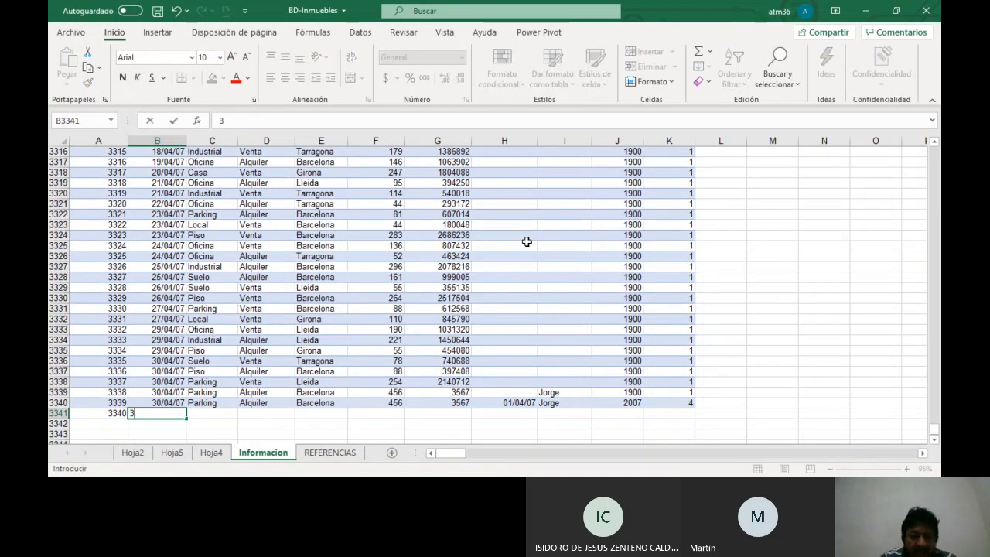
{"action": "type", "text": "0/'4/2'"}
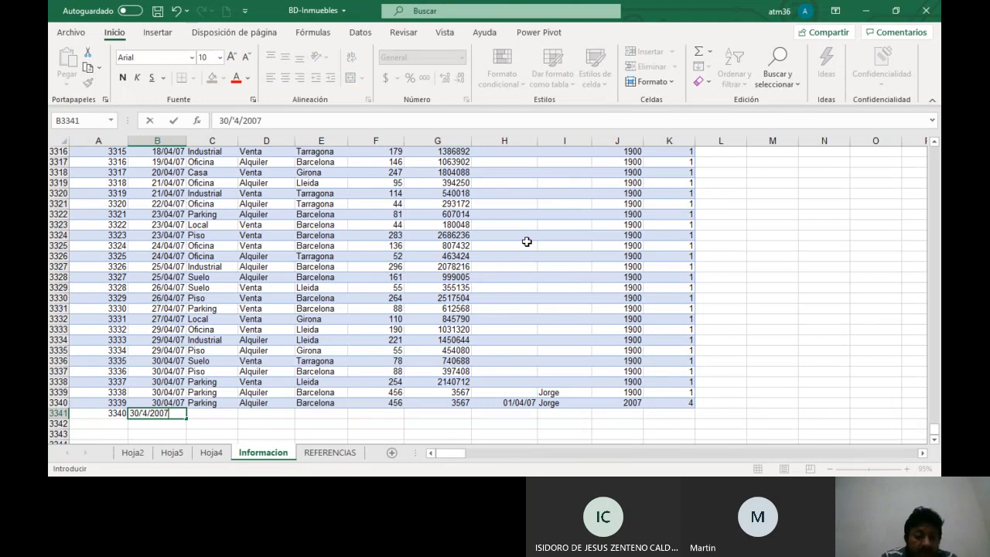
{"action": "key", "text": "Return"}
{"action": "key", "text": "Up"}
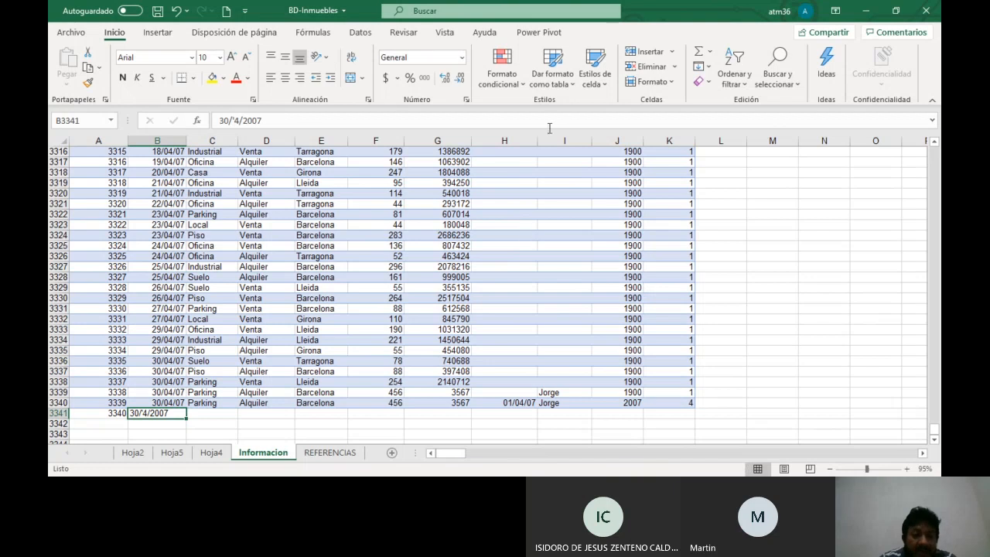
{"action": "left_click", "coordinate": [235, 121]}
{"action": "key", "text": "BackSpace"}
{"action": "key", "text": "Return"}
{"action": "key", "text": "Up"}
Fill in row 3341 with Tipo Parking, Operación alguiler and Provincia Barcelona
{"action": "key", "text": "Right"}
{"action": "type", "text": "parking"}
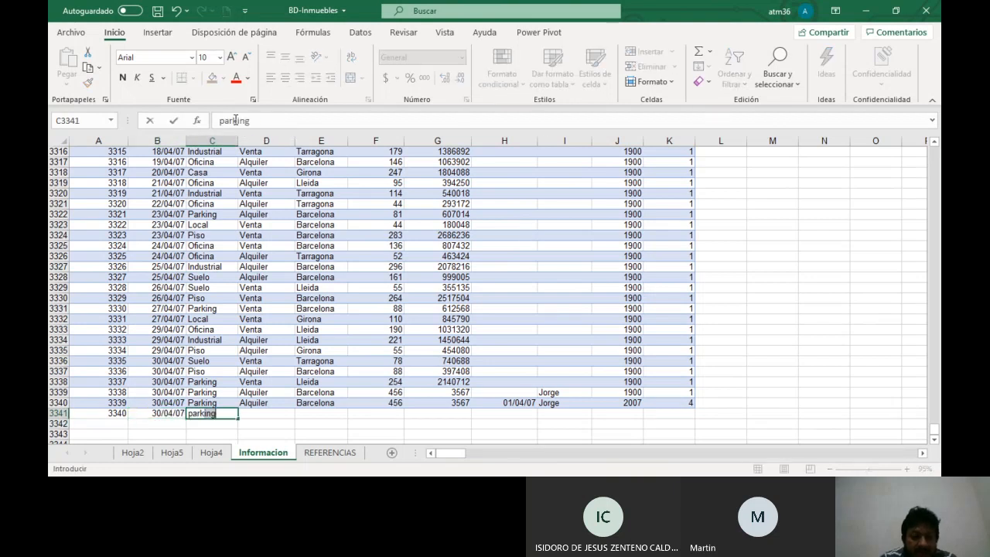
{"action": "key", "text": "Return"}
{"action": "key", "text": "Up"}
{"action": "key", "text": "ctrl+Right"}
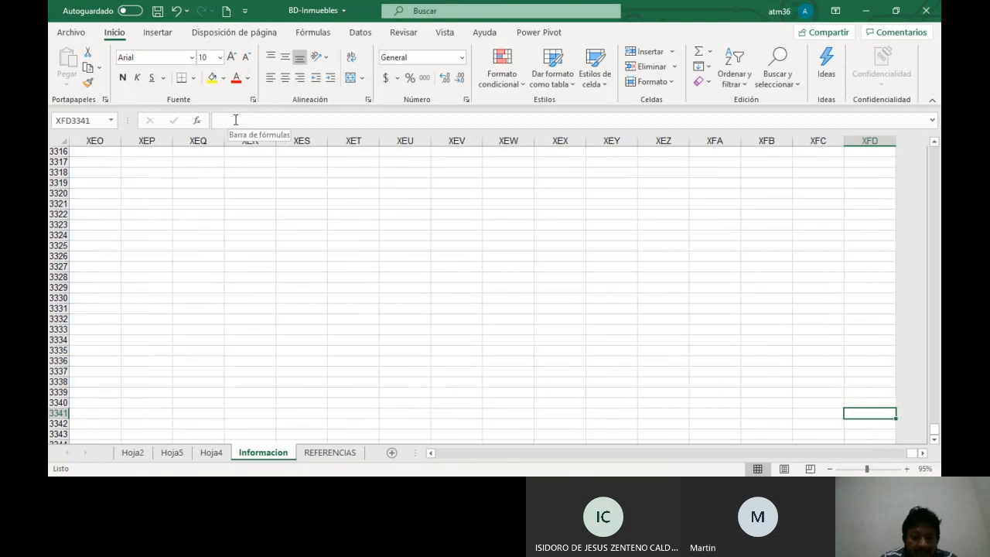
{"action": "key", "text": "ctrl+Left"}
{"action": "key", "text": "Right"}
{"action": "type", "text": "alguiler"}
{"action": "key", "text": "Right"}
{"action": "type", "text": "barcelona"}
Enter a Superficie of 456 and a Precio Venta of 3456 in row 3341
{"action": "key", "text": "Right"}
{"action": "type", "text": "456"}
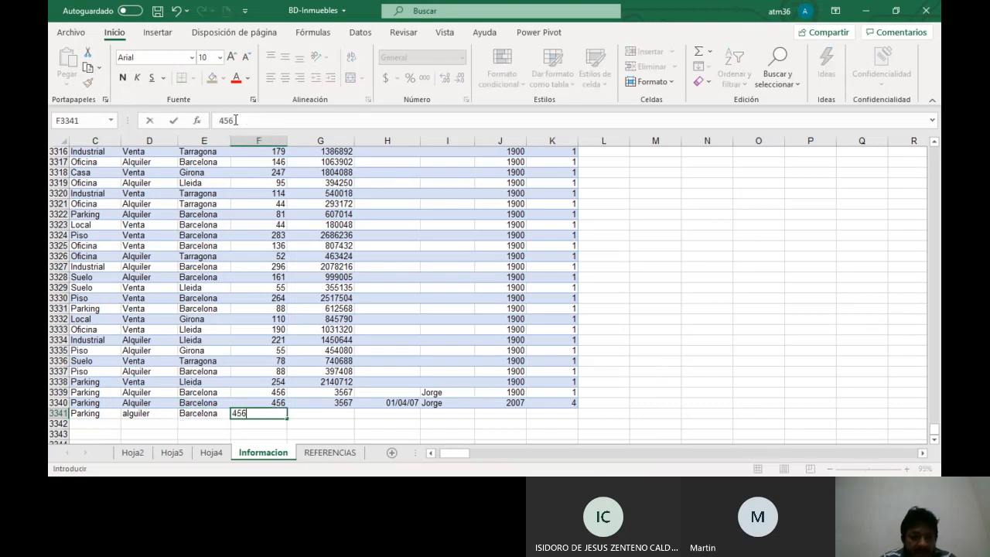
{"action": "key", "text": "Right"}
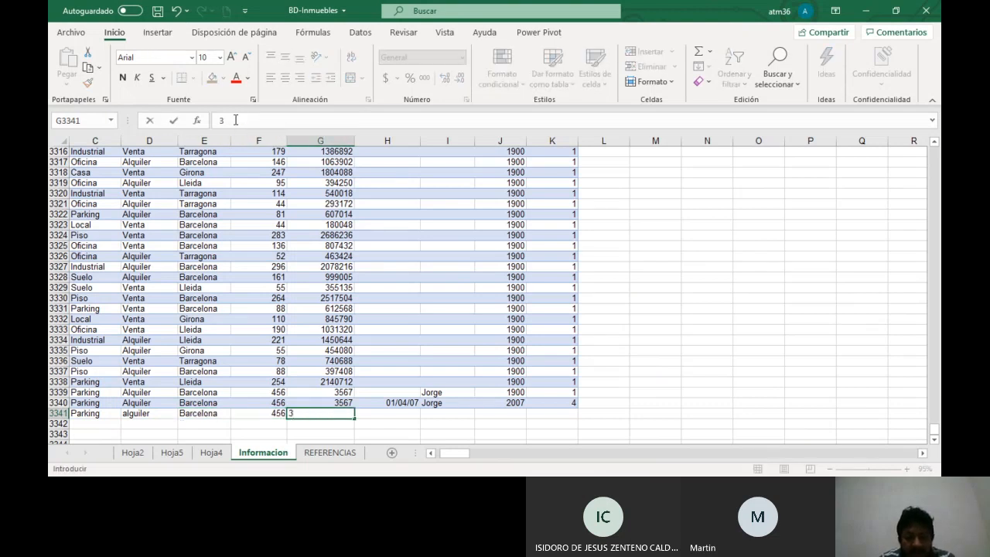
{"action": "type", "text": "3456"}
{"action": "key", "text": "Right"}
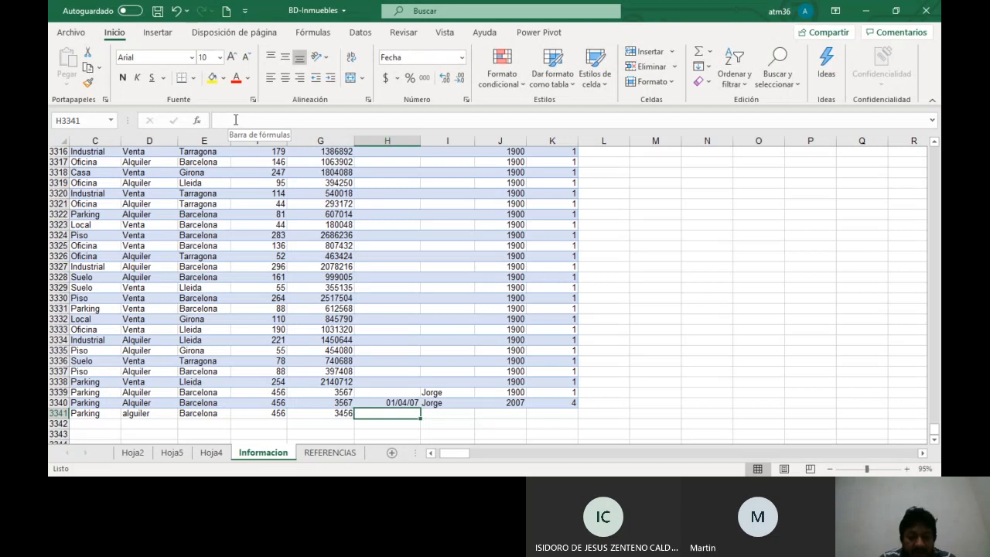
Enter 01/04/07 as the Fecha Venta in cell H3341, undoing the value copied from the cell above first
{"action": "key", "text": "ctrl+j"}
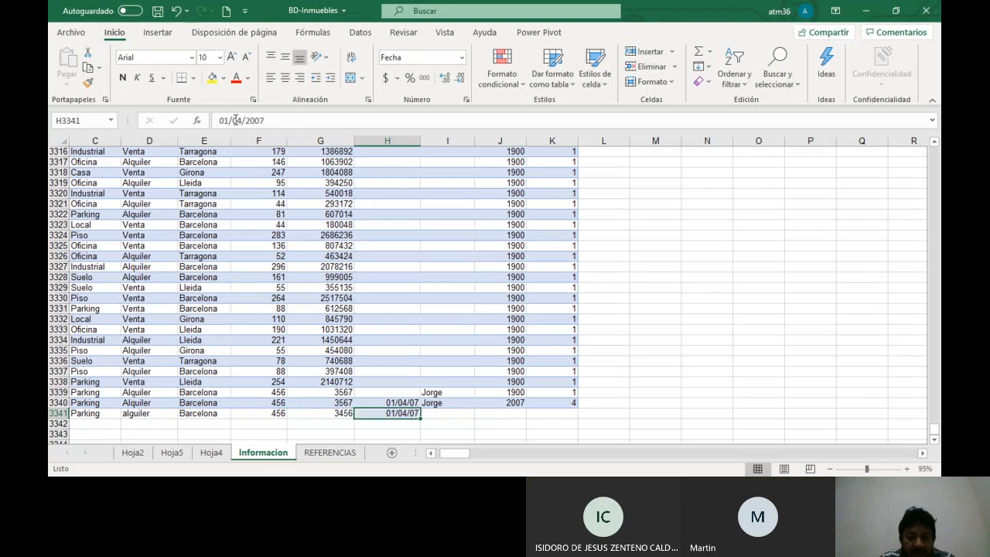
{"action": "key", "text": "ctrl+z"}
{"action": "key", "text": "Right"}
{"action": "key", "text": "Left"}
{"action": "type", "text": "01"}
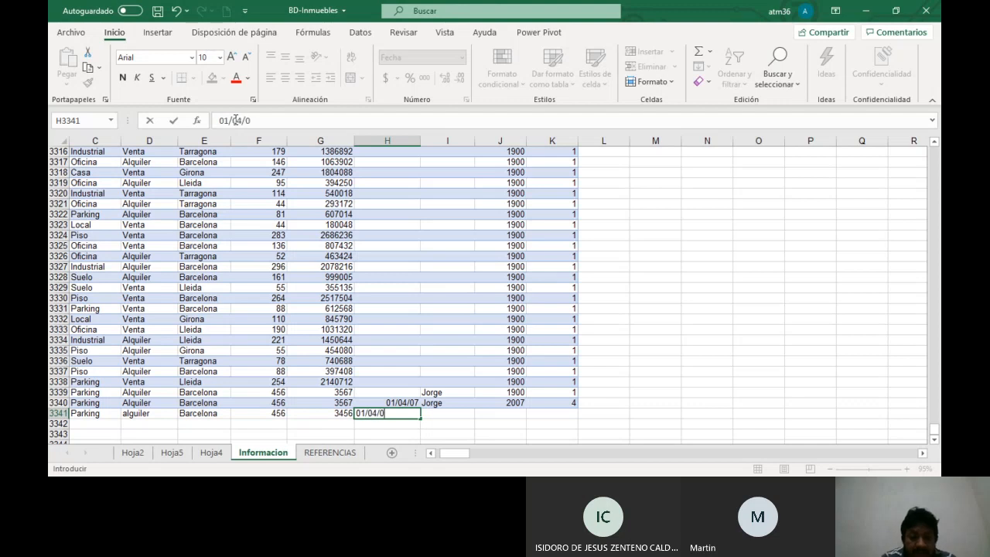
{"action": "key", "text": "Tab"}
Enter the seller's name under Vendedor and 2007 as the Año in row 3341
{"action": "type", "text": "Jorge"}
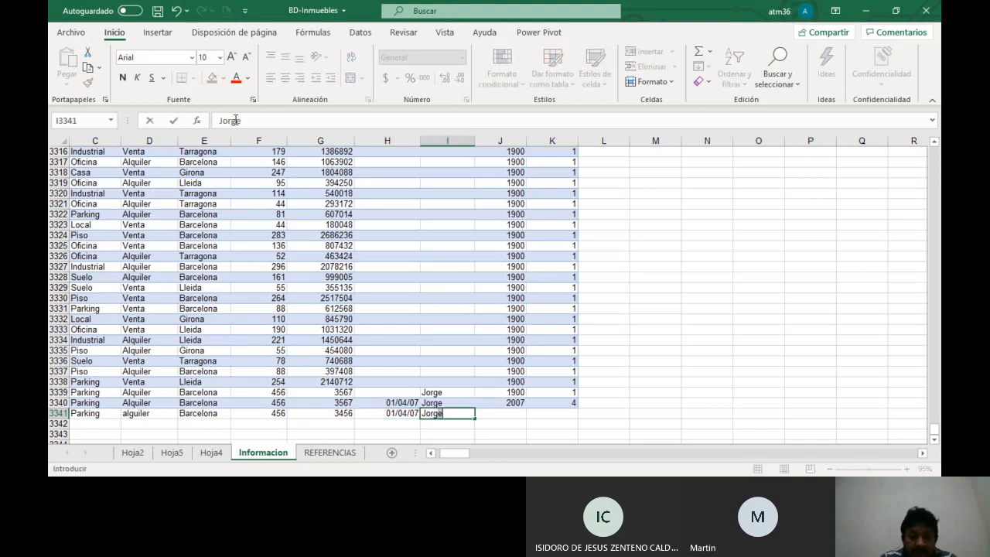
{"action": "key", "text": "Tab"}
{"action": "type", "text": "2007"}
{"action": "key", "text": "Tab"}
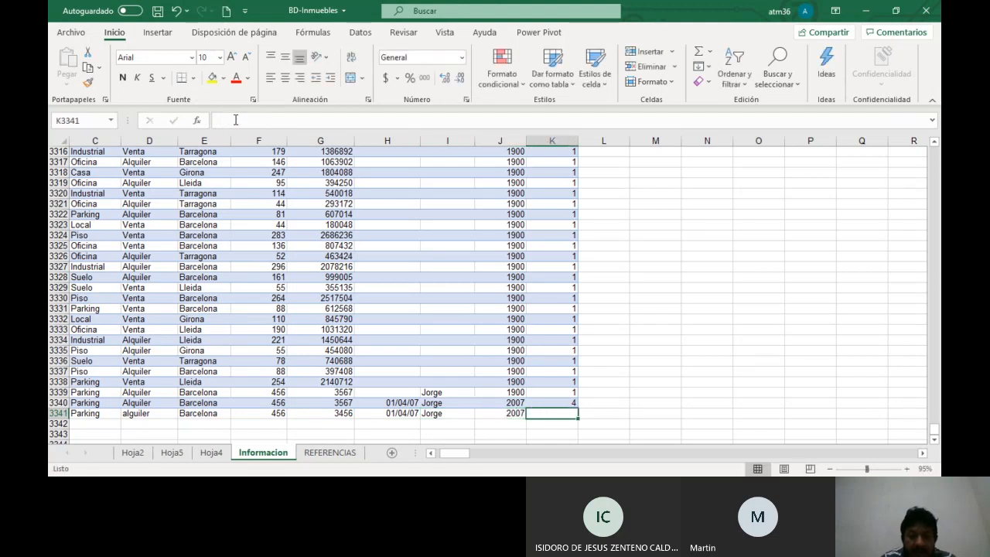
{"action": "type", "text": "1"}
{"action": "key", "text": "Up"}
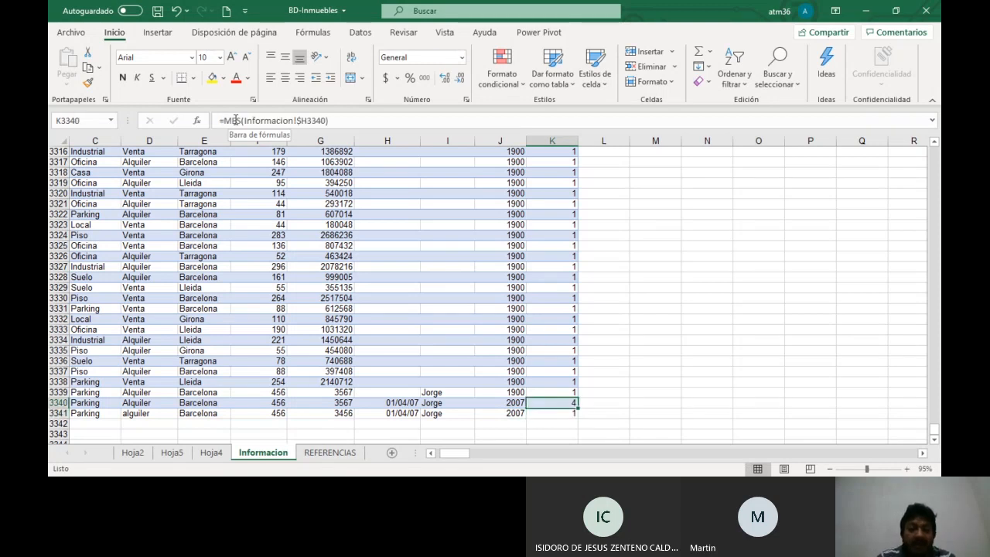
{"action": "key", "text": "Down"}
{"action": "key", "text": "Delete"}
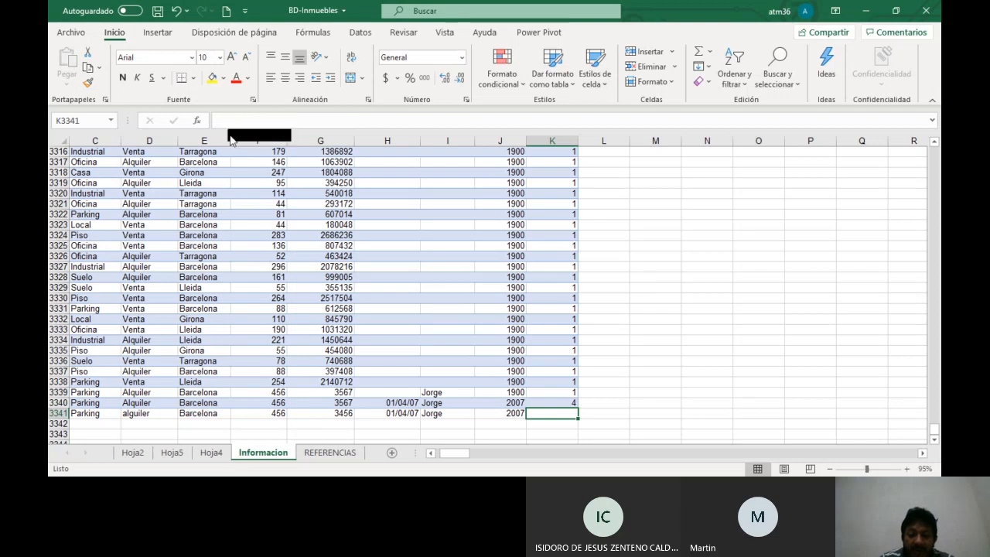
Fill the MES formula from K3340 down to K3341 without copying its formatting
{"action": "left_click", "coordinate": [569, 399]}
{"action": "left_click_drag", "start_coordinate": [577, 408], "coordinate": [579, 418]}
{"action": "left_click", "coordinate": [558, 415]}
{"action": "left_click", "coordinate": [589, 430]}
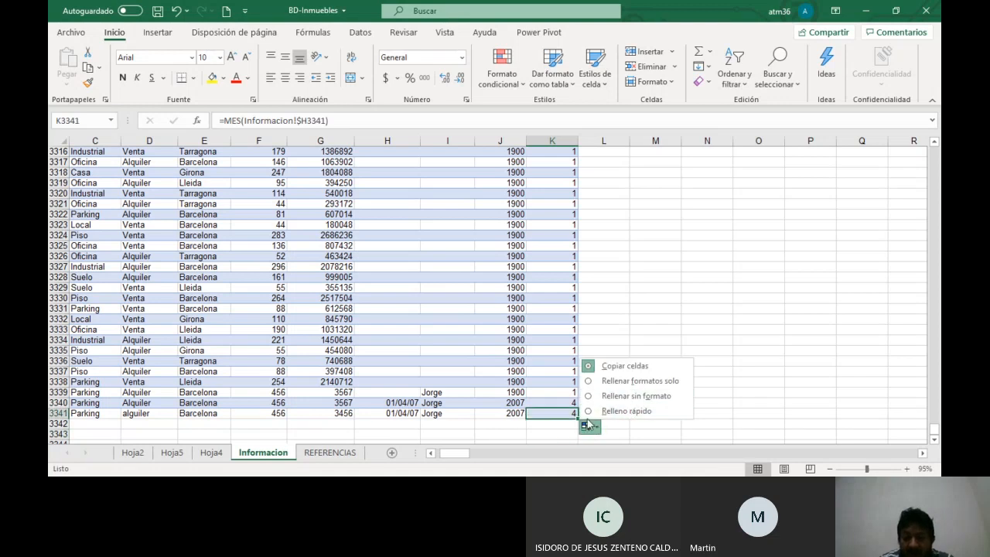
{"action": "left_click", "coordinate": [634, 395]}
{"action": "left_click", "coordinate": [515, 436]}
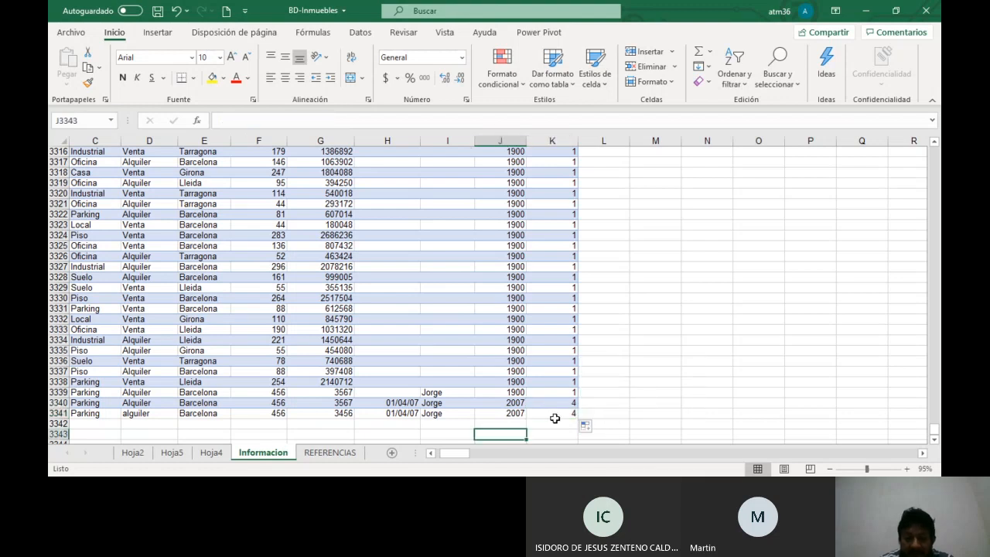
Enter 3341 as the Referencia in cell A3342, directly below the last record
{"action": "key", "text": "Up"}
{"action": "key", "text": "Home"}
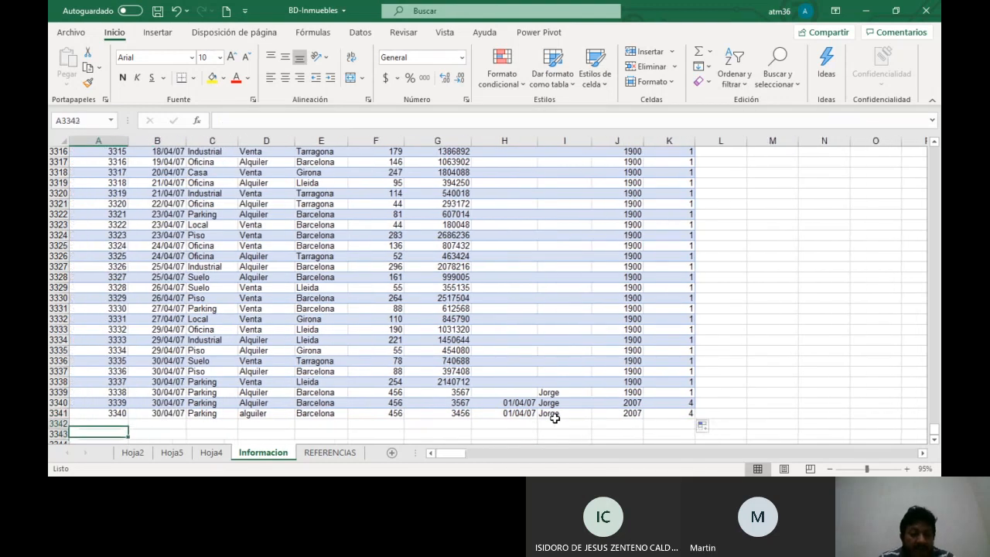
{"action": "type", "text": "3341"}
{"action": "key", "text": "Tab"}
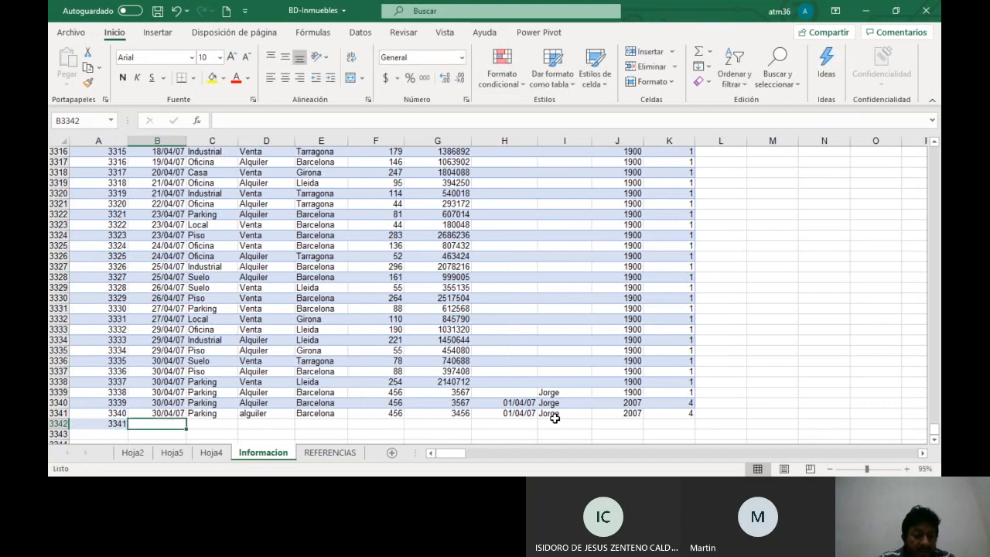
Copy the data in B3341:K3341 into row 3342 to complete the new record
{"action": "key", "text": "Up"}
{"action": "key", "text": "shift+Right"}
{"action": "key", "text": "shift+Right"}
{"action": "key", "text": "shift+Right"}
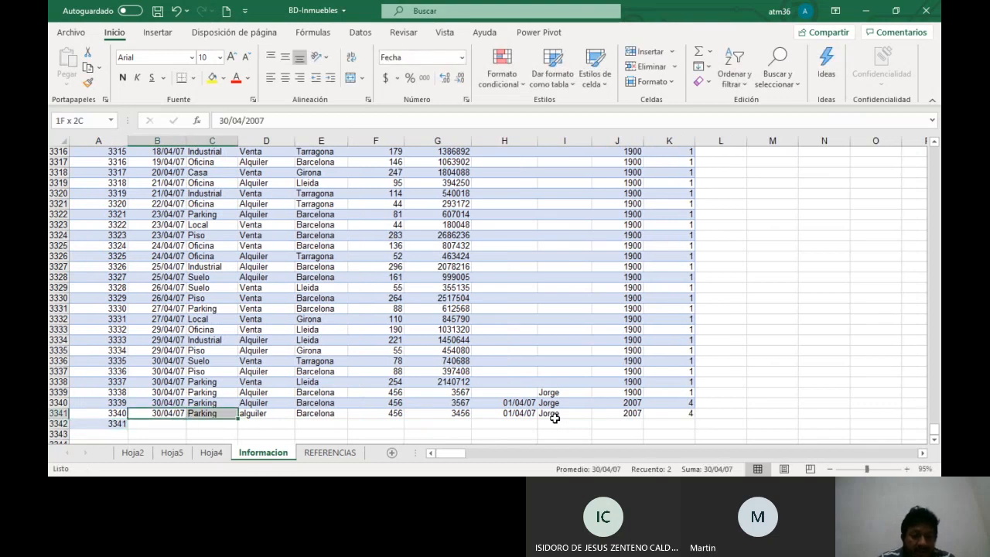
{"action": "key", "text": "ctrl+shift+Right"}
{"action": "key", "text": "ctrl+c"}
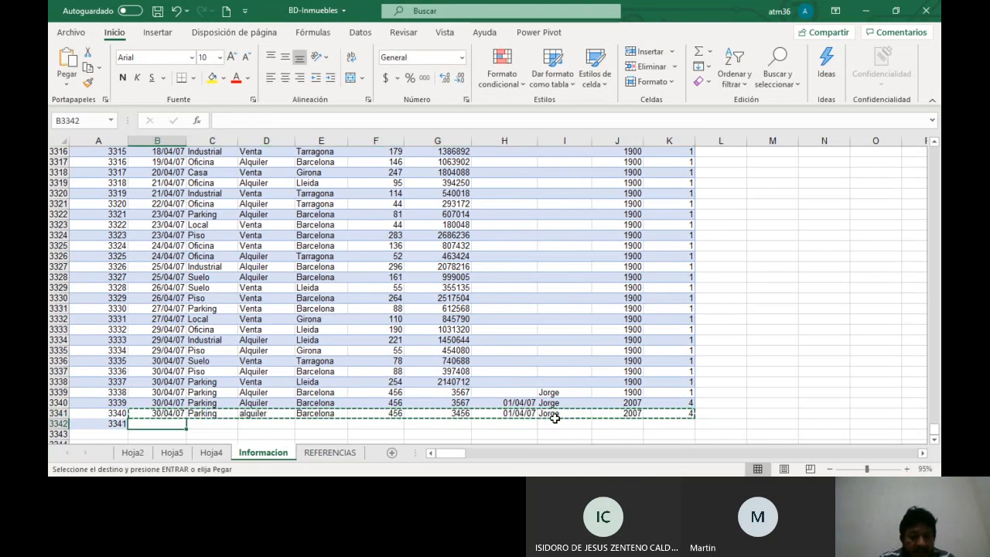
{"action": "key", "text": "Down"}
{"action": "key", "text": "ctrl+v"}
{"action": "key", "text": "Escape"}
{"action": "key", "text": "Up"}
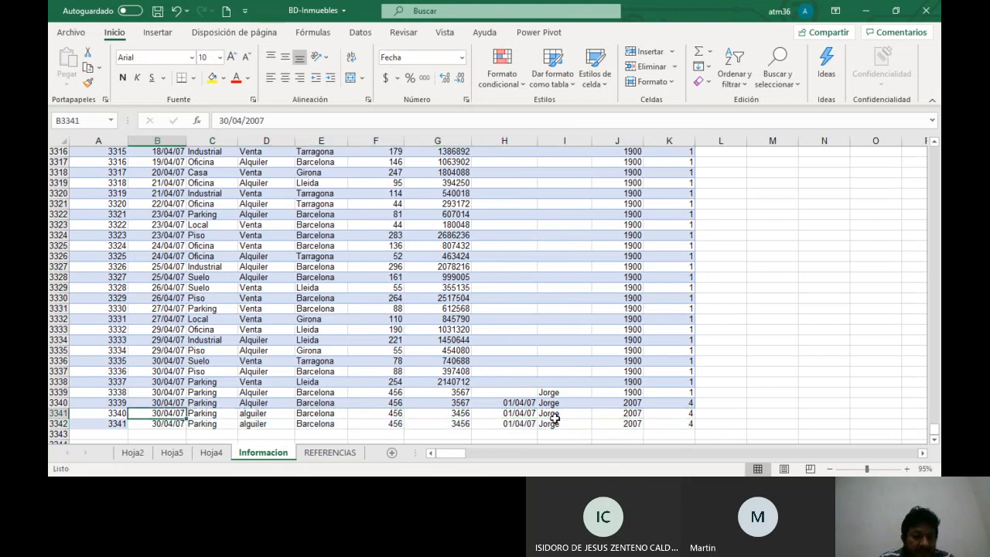
{"action": "key", "text": "Left"}
{"action": "key", "text": "Down"}
{"action": "key", "text": "Right"}
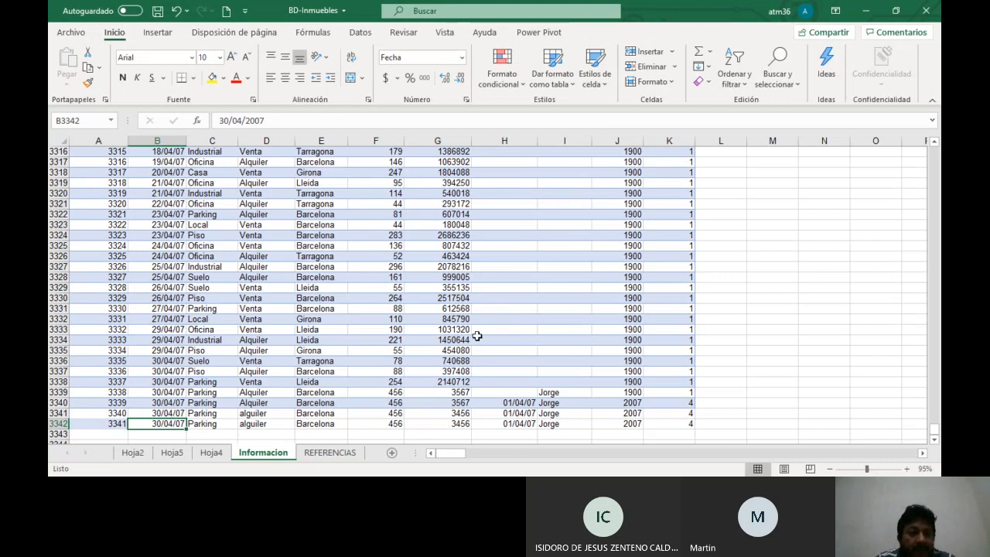
Select the named range BaseDeDatos and check which of the last rows it covers
{"action": "left_click", "coordinate": [112, 120]}
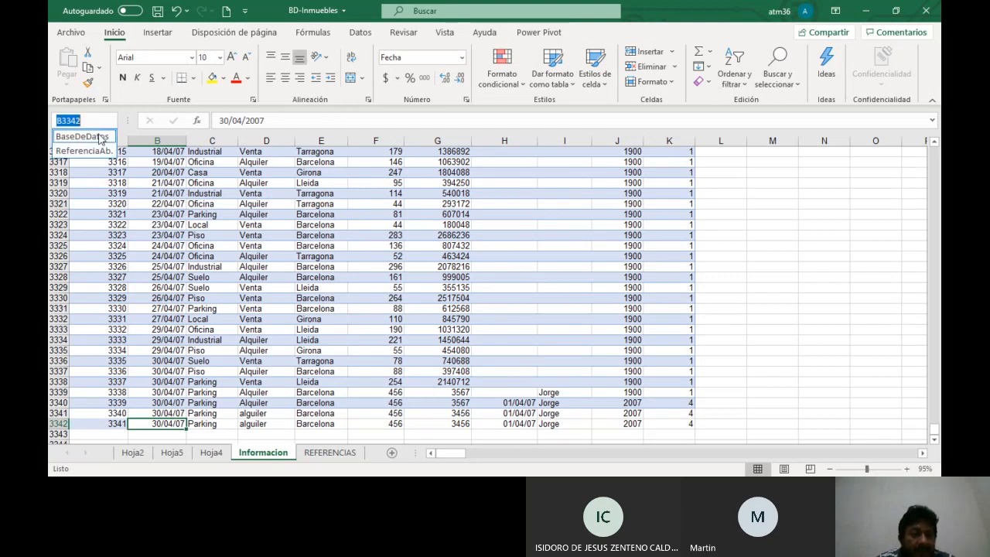
{"action": "key", "text": "Escape"}
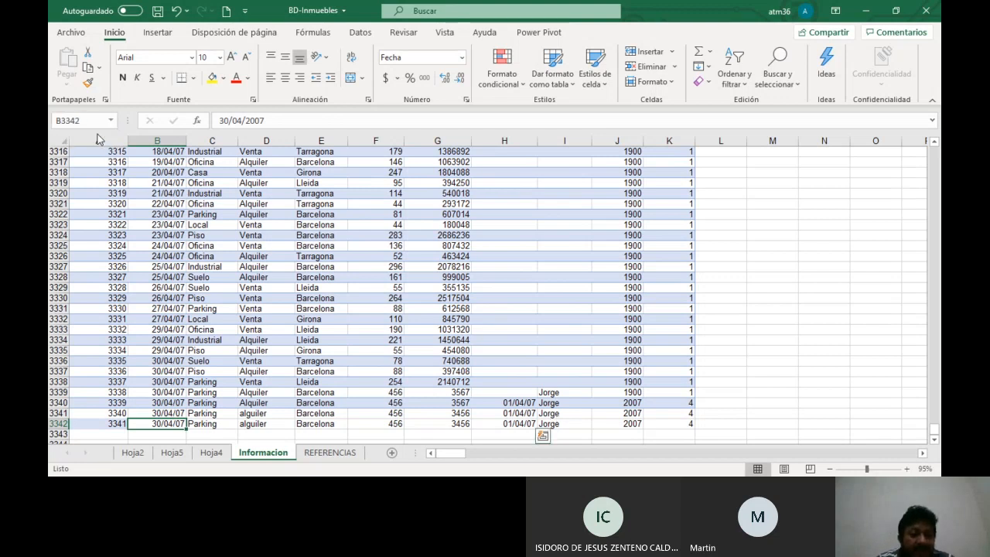
{"action": "left_click", "coordinate": [98, 135]}
{"action": "left_click_drag", "start_coordinate": [935, 158], "coordinate": [934, 429]}
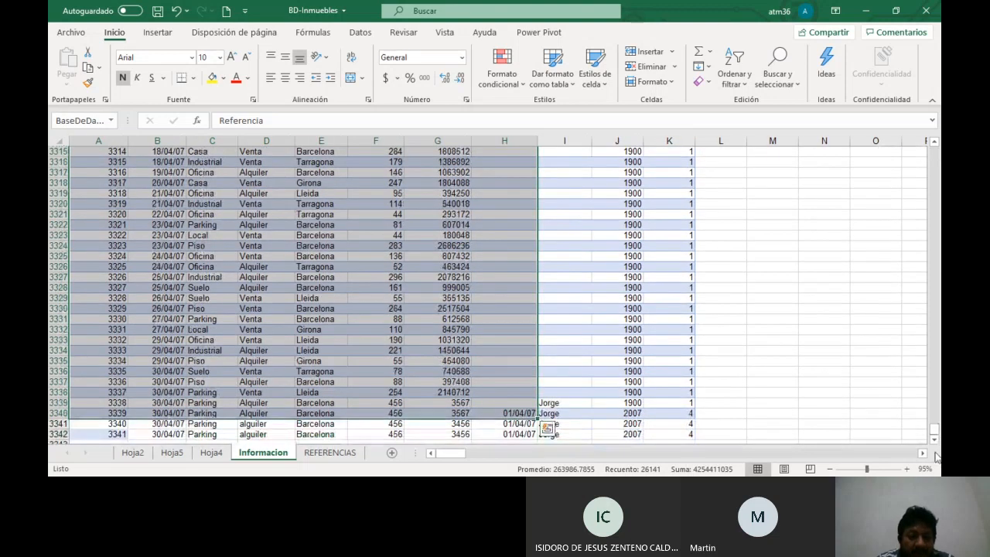
{"action": "scroll", "coordinate": [501, 426], "scroll_direction": "down", "scroll_amount": 2}
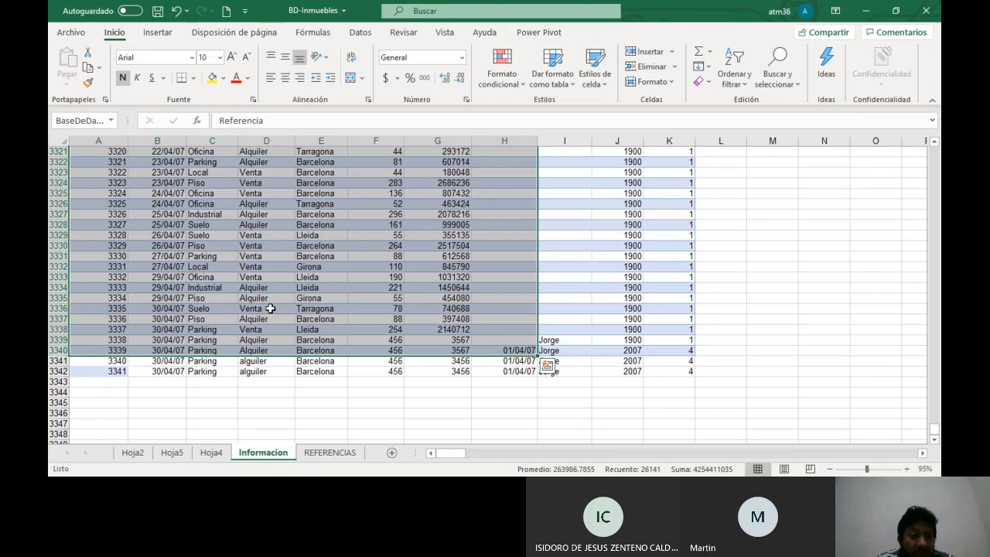
Redefine the reference of the name BaseDeDatos so it runs from A1 to H3342 on Informacion
{"action": "left_click", "coordinate": [310, 32]}
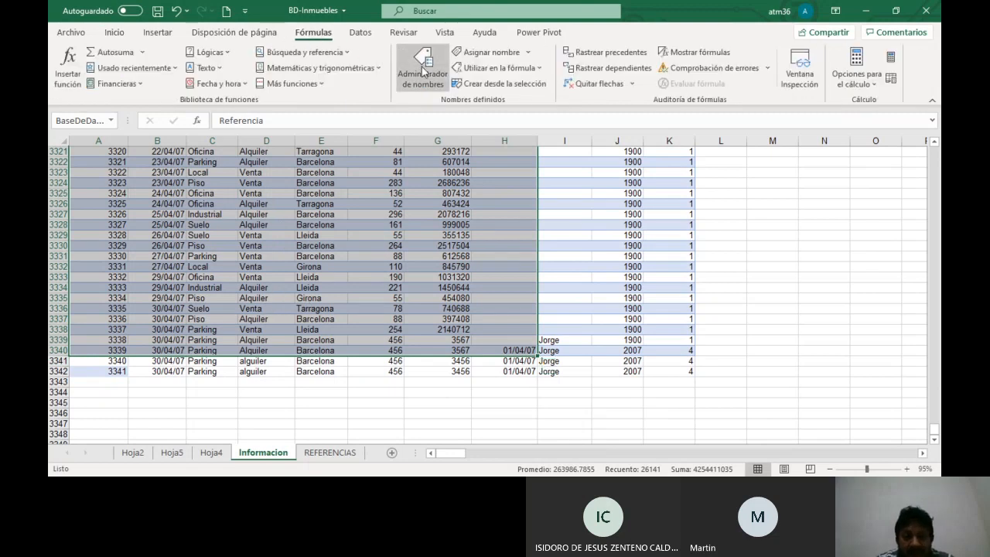
{"action": "left_click", "coordinate": [421, 69]}
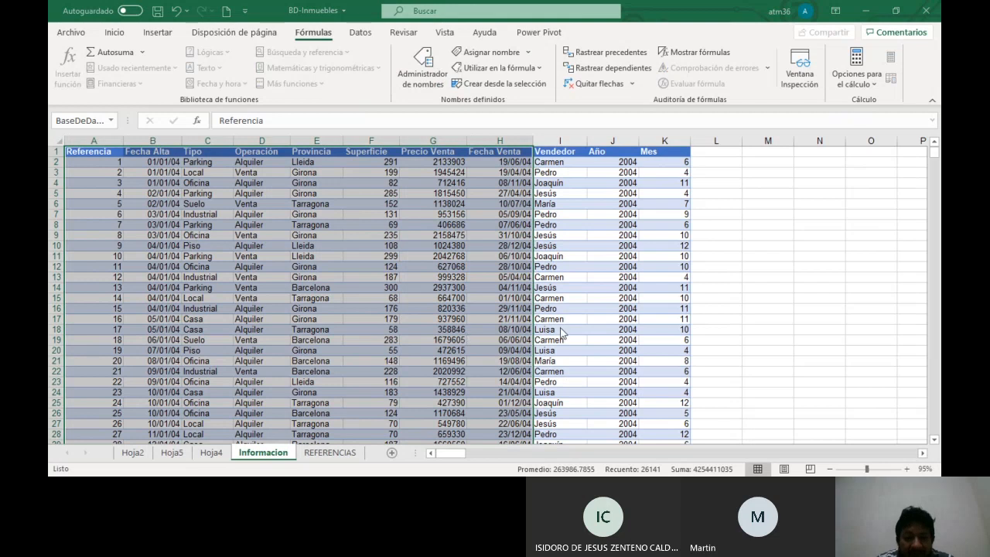
{"action": "left_click", "coordinate": [543, 320]}
{"action": "left_click_drag", "start_coordinate": [934, 152], "coordinate": [936, 440]}
{"action": "left_click", "coordinate": [513, 437], "text": "shift"}
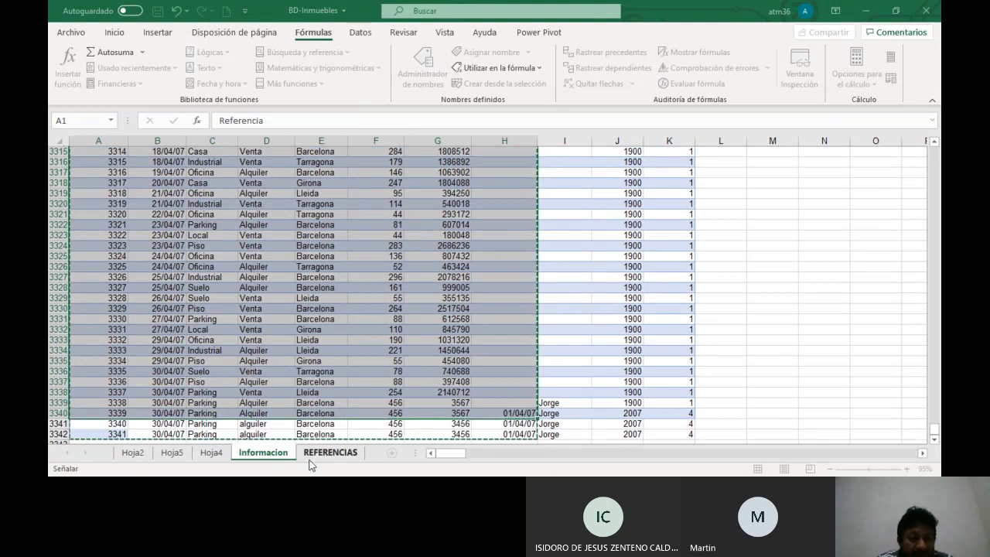
{"action": "left_click", "coordinate": [471, 338]}
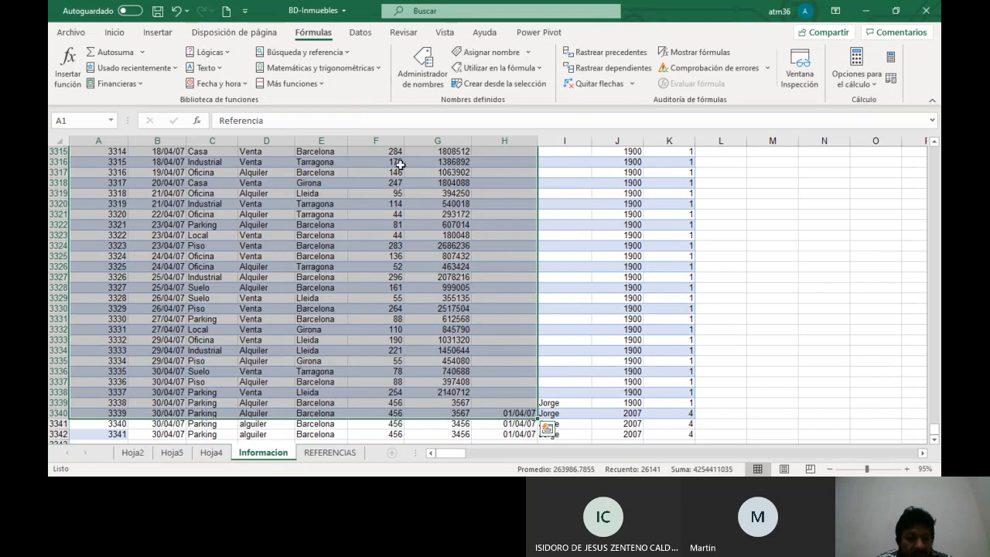
Reselect BaseDeDatos and examine its lower edge for the two added records
{"action": "left_click", "coordinate": [110, 120]}
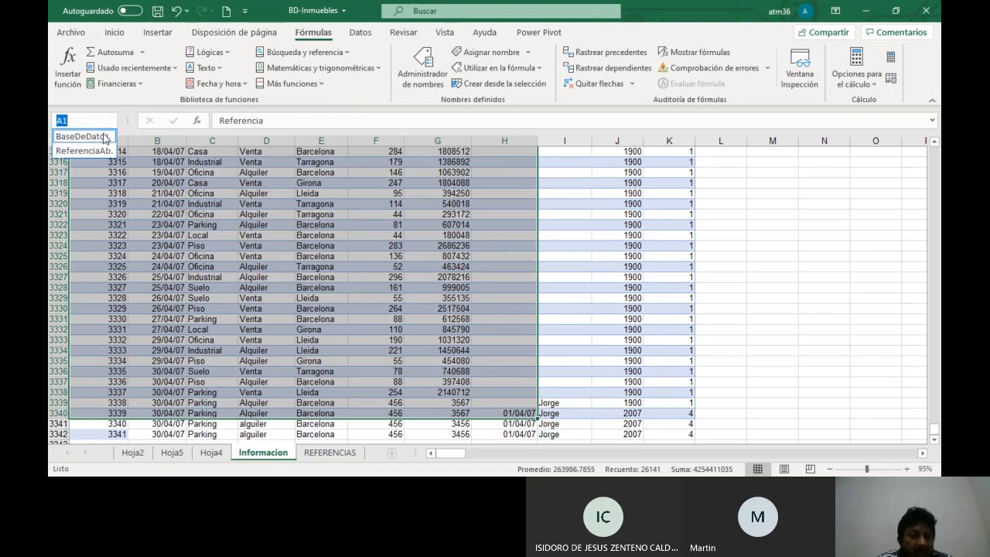
{"action": "left_click", "coordinate": [106, 136]}
{"action": "left_click_drag", "start_coordinate": [934, 148], "coordinate": [935, 427]}
{"action": "scroll", "coordinate": [757, 365], "scroll_direction": "down", "scroll_amount": 3}
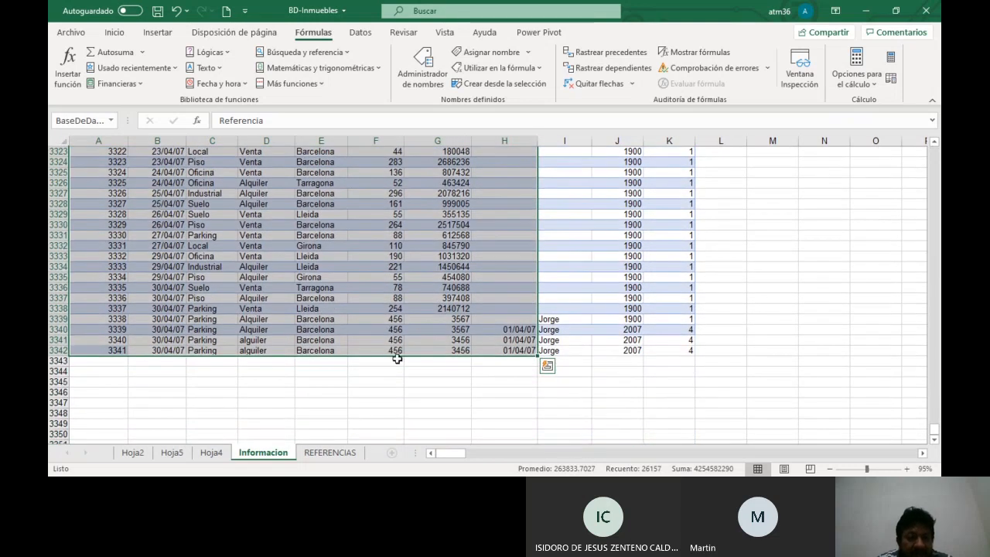
{"action": "scroll", "coordinate": [351, 303], "scroll_direction": "up", "scroll_amount": 20}
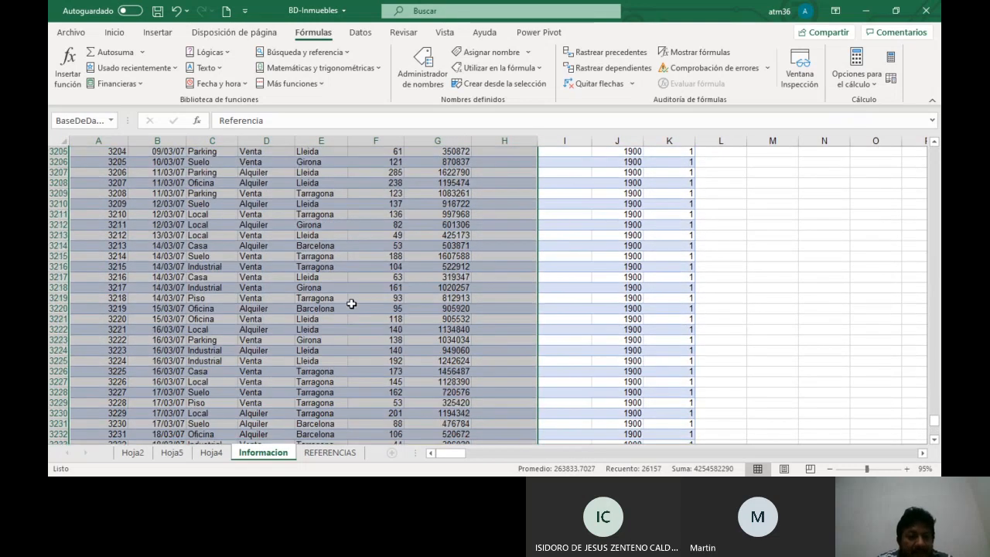
Convert the range A1:K3342 on Informacion into a table, using the first row as headers
{"action": "left_click", "coordinate": [90, 226]}
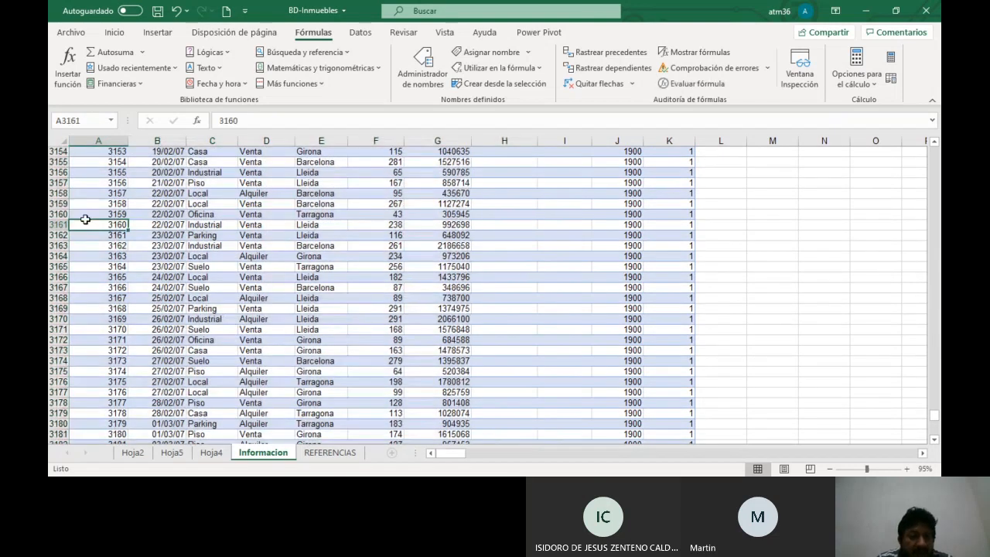
{"action": "key", "text": "ctrl+Home"}
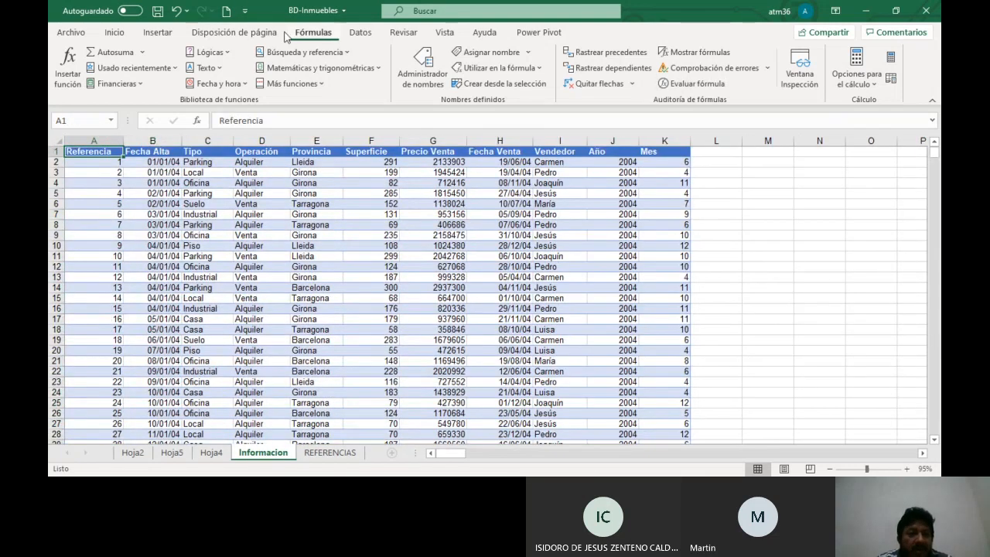
{"action": "left_click", "coordinate": [116, 33]}
{"action": "left_click", "coordinate": [157, 32]}
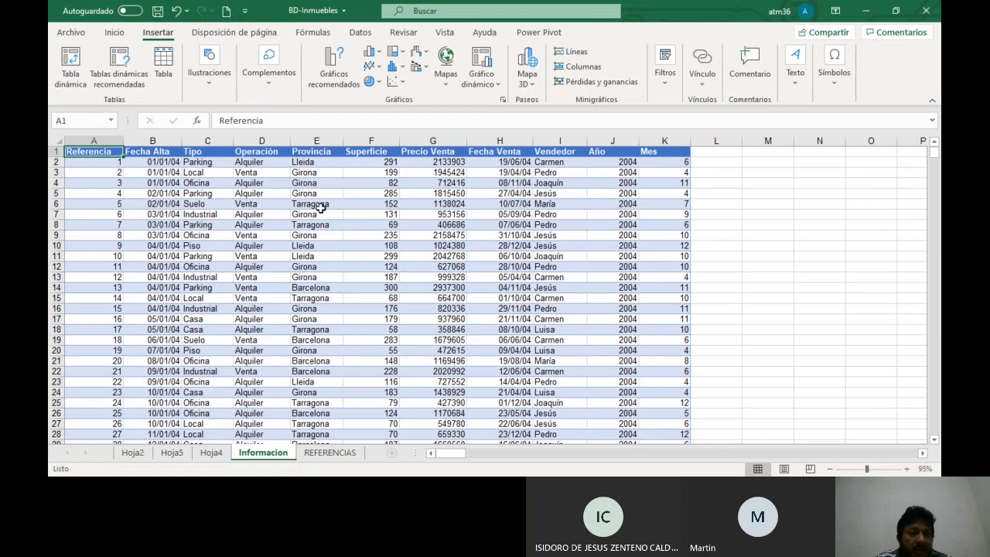
{"action": "key", "text": "shift+Right"}
{"action": "key", "text": "shift+Right"}
{"action": "key", "text": "shift+Right"}
{"action": "key", "text": "shift+Right"}
{"action": "key", "text": "shift+Right"}
{"action": "key", "text": "shift+Right"}
{"action": "key", "text": "shift+Right"}
{"action": "key", "text": "shift+Right"}
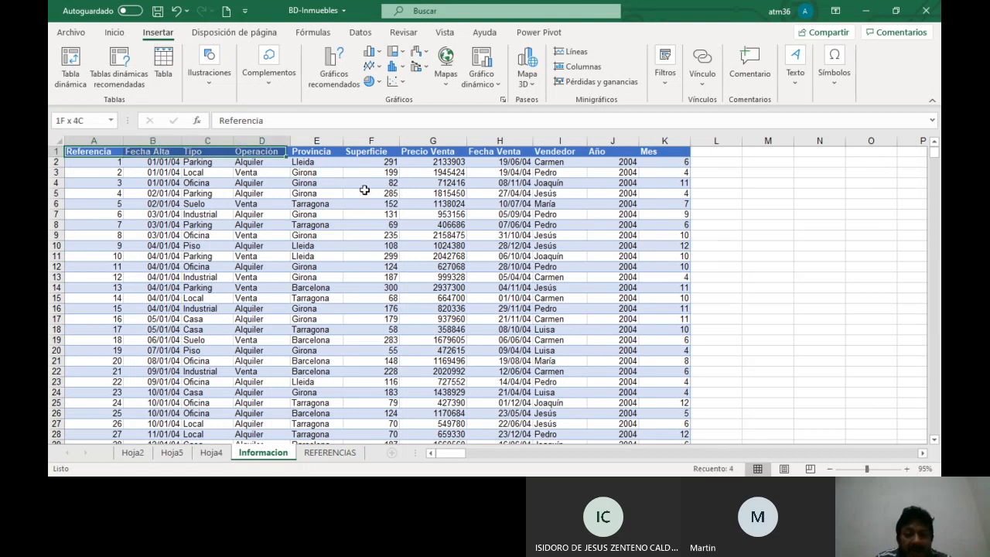
{"action": "key", "text": "shift+Right"}
{"action": "key", "text": "shift+Right"}
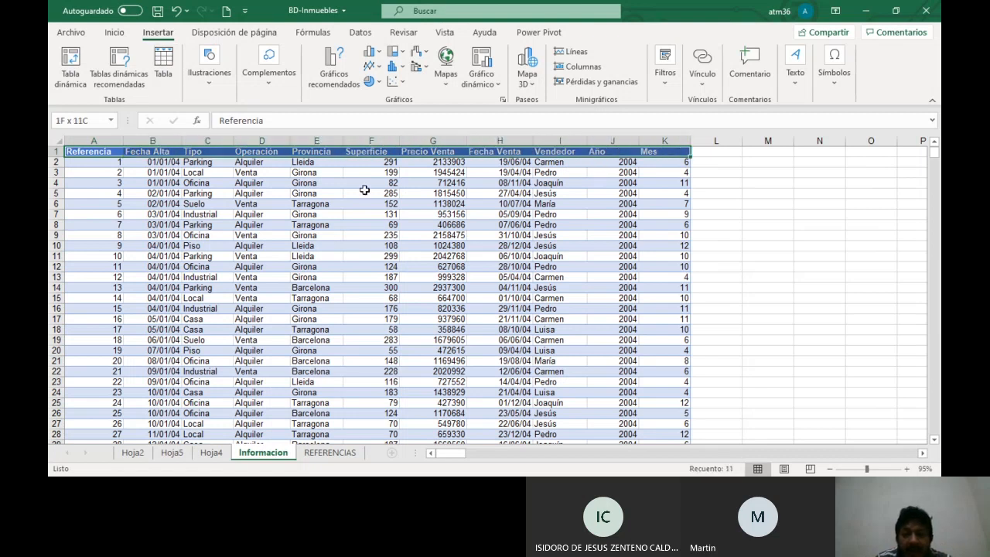
{"action": "key", "text": "ctrl+shift+Down"}
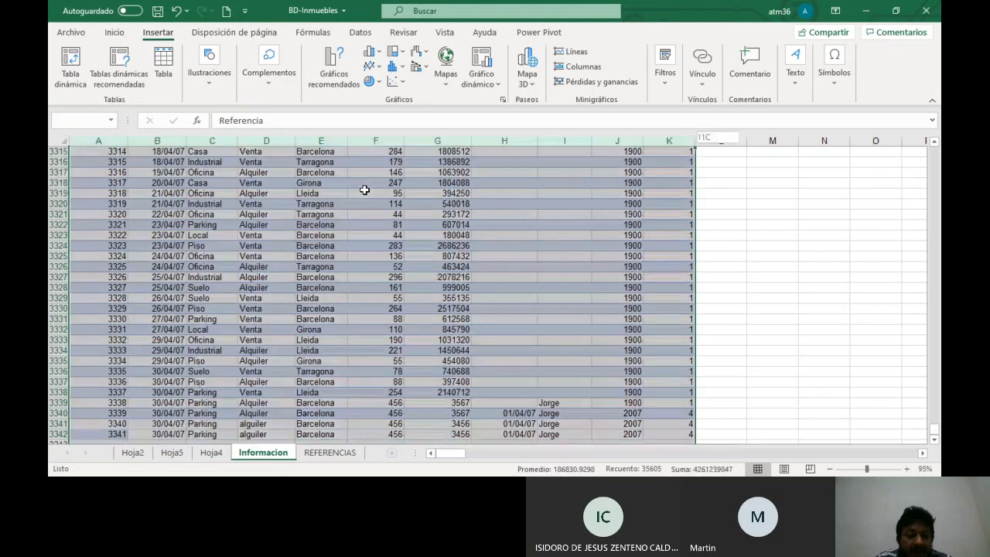
{"action": "key", "text": "ctrl+shift+Down"}
{"action": "key", "text": "ctrl+shift+Up"}
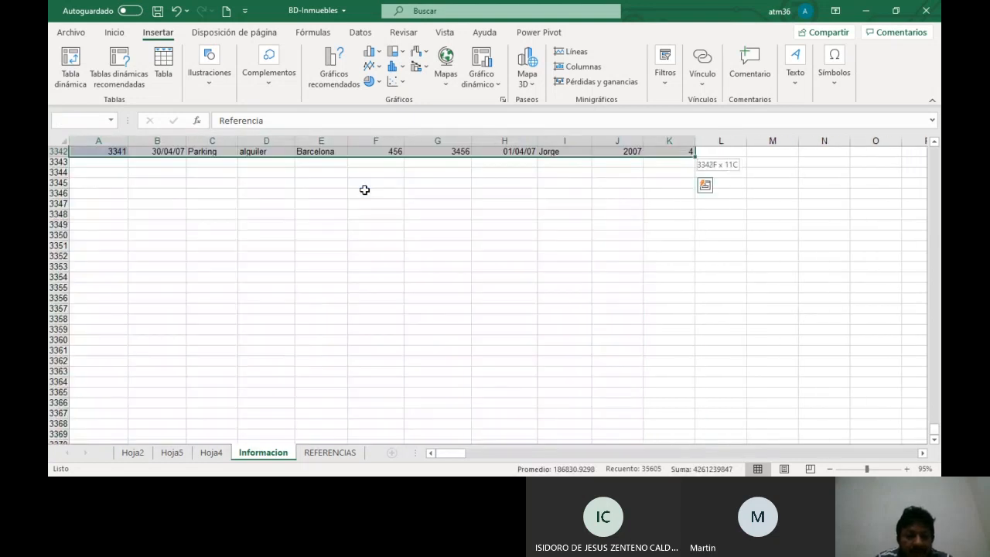
{"action": "left_click", "coordinate": [163, 70]}
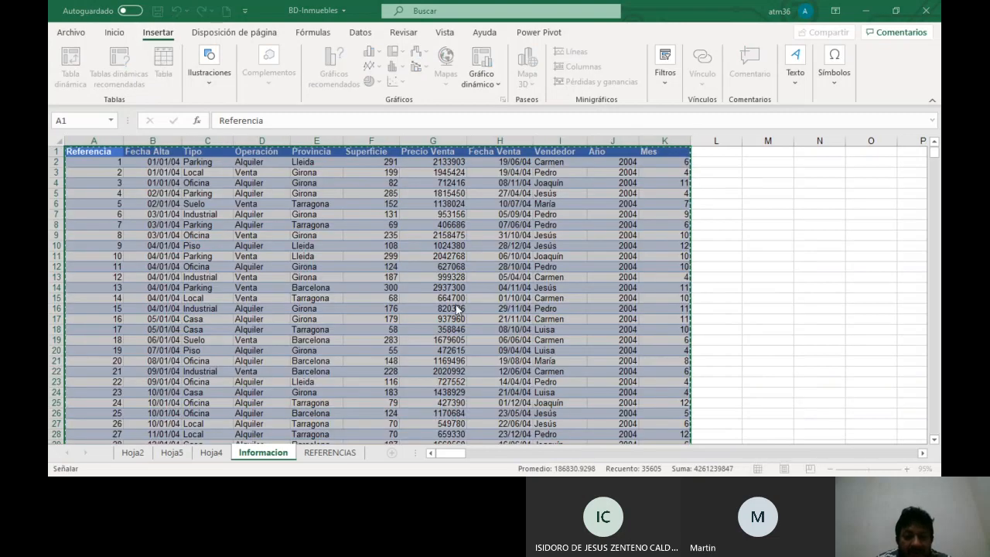
{"action": "key", "text": "Return"}
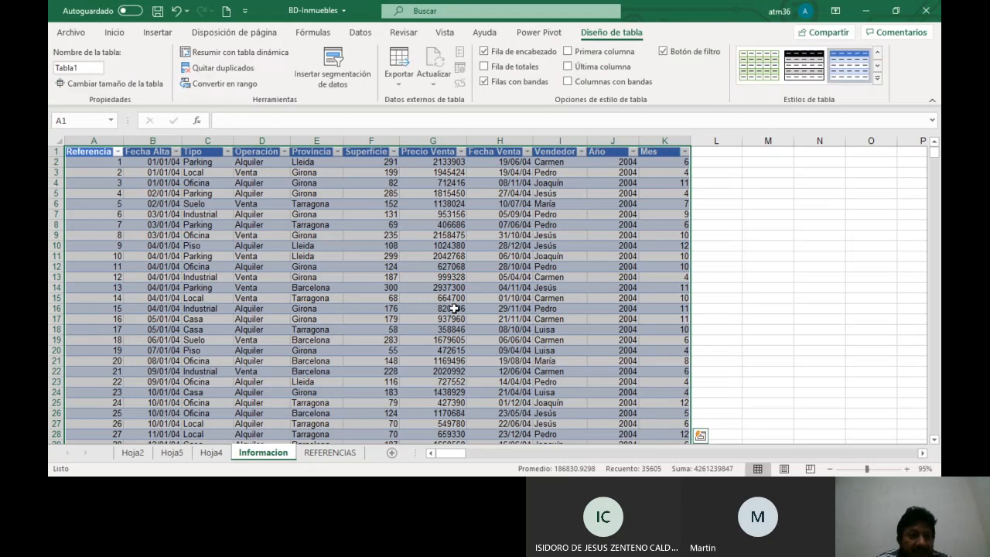
Name the new table BD
{"action": "left_click", "coordinate": [90, 68]}
{"action": "type", "text": "B"}
{"action": "key", "text": "Return"}
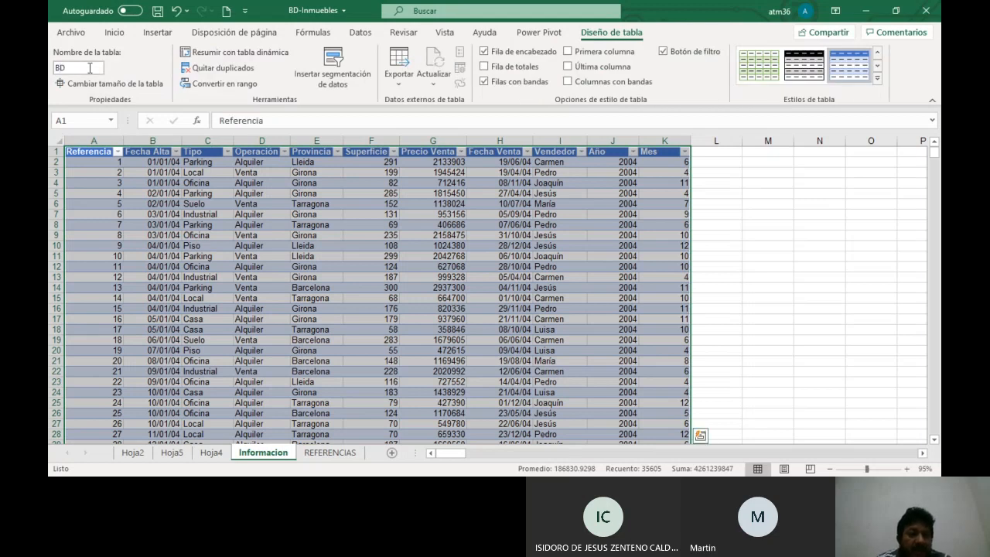
Select the table BD by its name and check how far down its rows extend
{"action": "left_click", "coordinate": [170, 180]}
{"action": "left_click", "coordinate": [115, 33]}
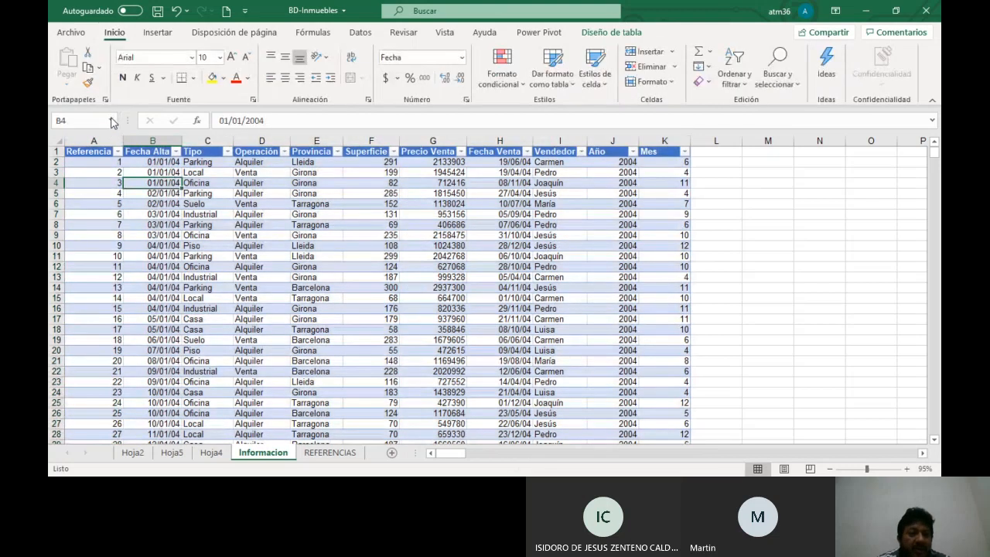
{"action": "left_click", "coordinate": [111, 121]}
{"action": "left_click", "coordinate": [78, 160]}
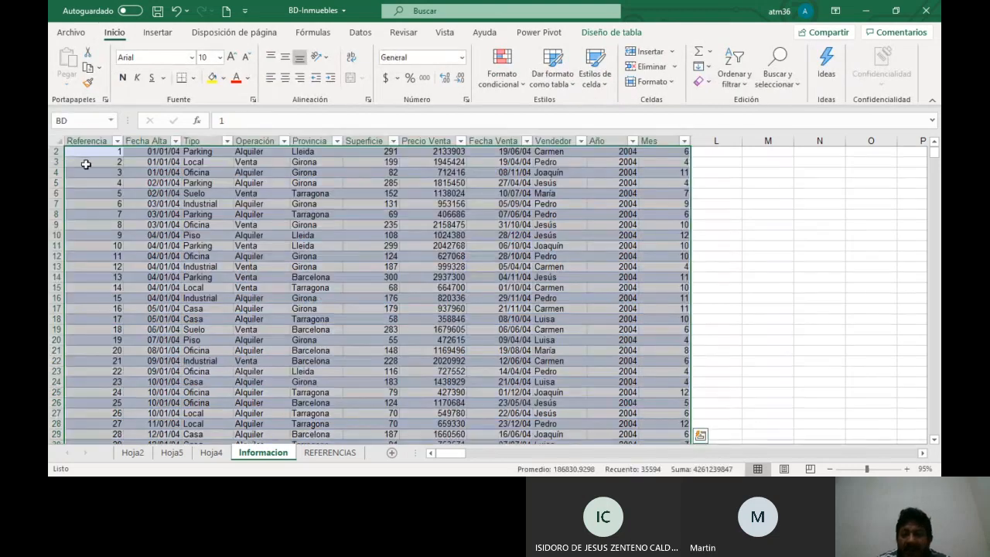
{"action": "left_click_drag", "start_coordinate": [937, 158], "coordinate": [936, 387]}
{"action": "left_click_drag", "start_coordinate": [937, 421], "coordinate": [938, 440]}
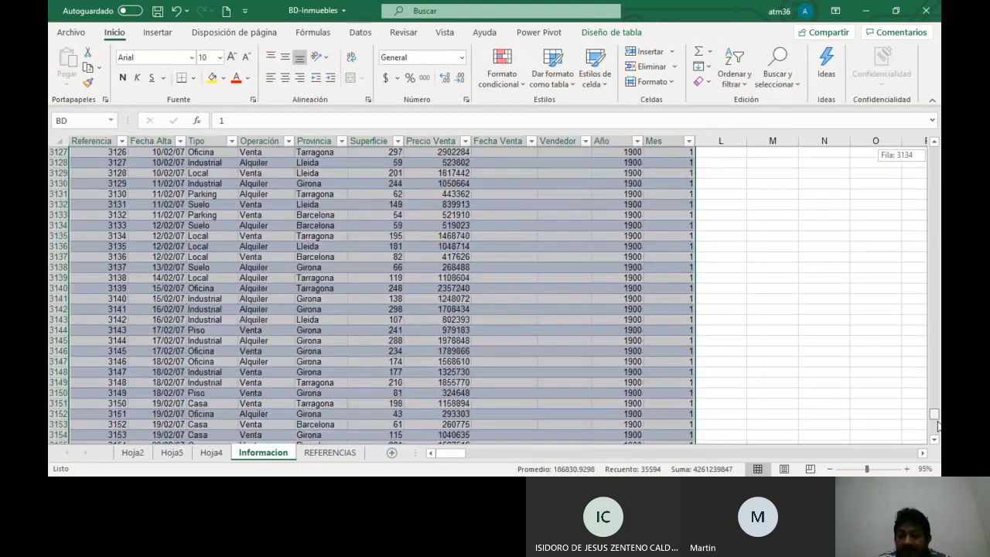
{"action": "scroll", "coordinate": [565, 377], "scroll_direction": "down", "scroll_amount": 2}
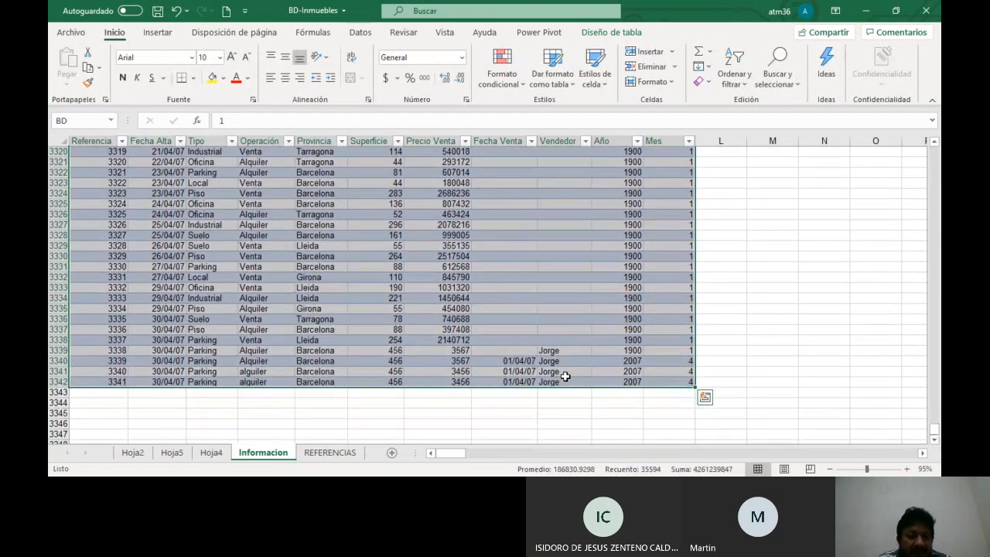
Add a new table record by entering 3342 as the Referencia in cell A3343
{"action": "left_click", "coordinate": [118, 390]}
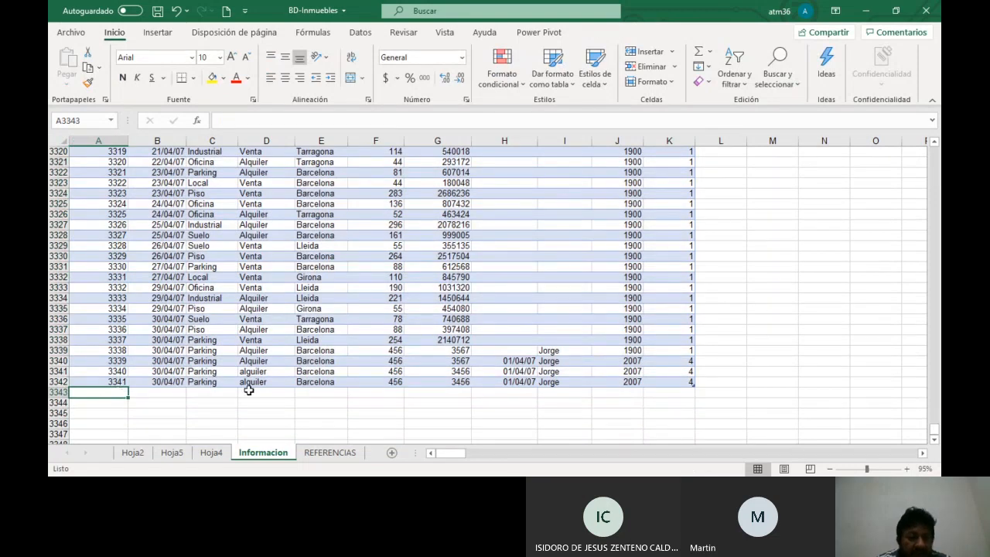
{"action": "type", "text": "33"}
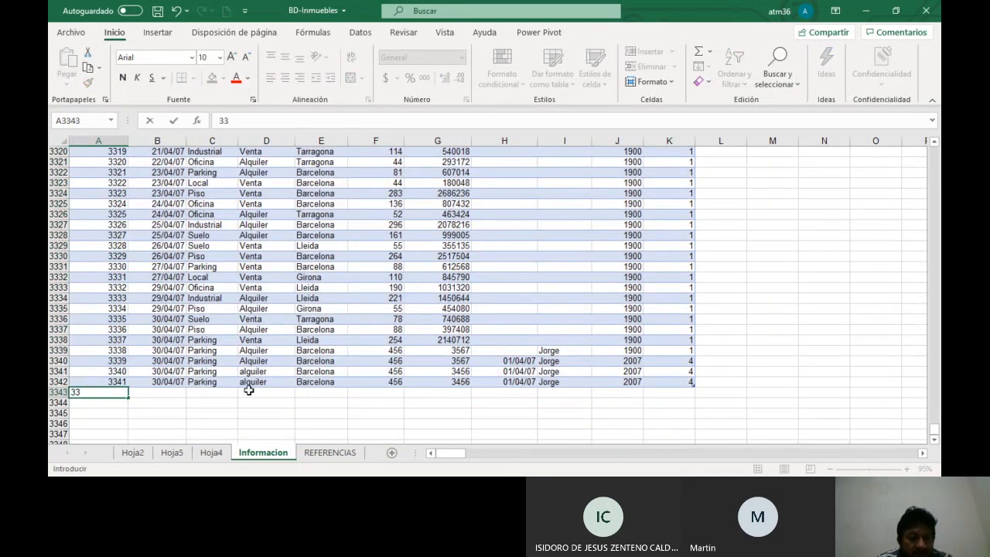
{"action": "type", "text": "42"}
{"action": "key", "text": "Return"}
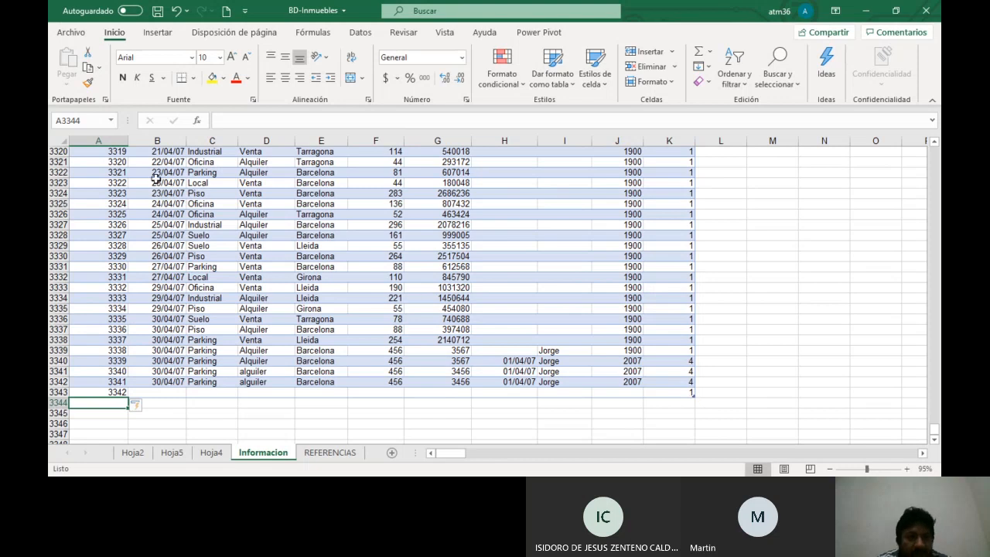
Select table BD by its name and check how far down its rows extend after the added record
{"action": "left_click", "coordinate": [111, 120]}
{"action": "left_click", "coordinate": [89, 164]}
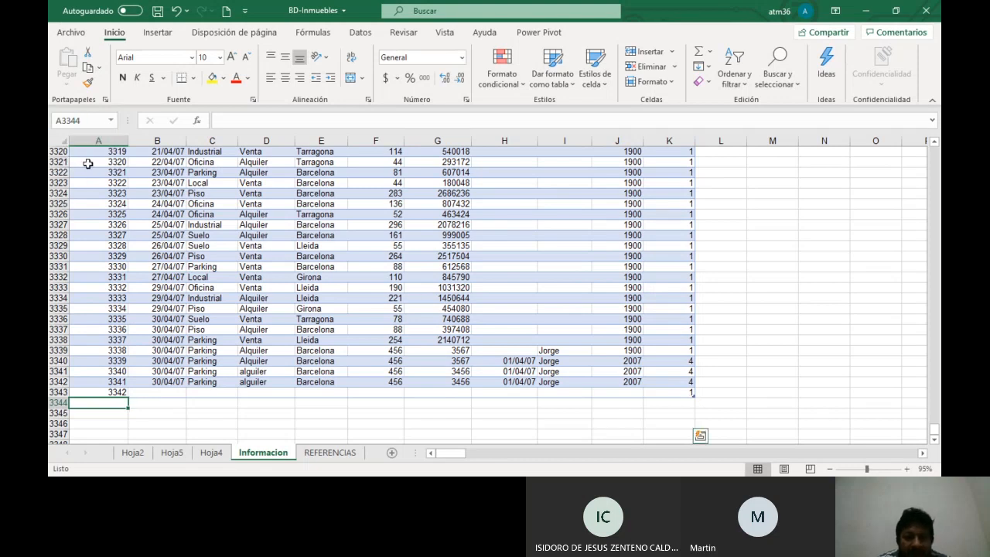
{"action": "left_click_drag", "start_coordinate": [938, 176], "coordinate": [938, 447]}
{"action": "scroll", "coordinate": [550, 266], "scroll_direction": "down", "scroll_amount": 2}
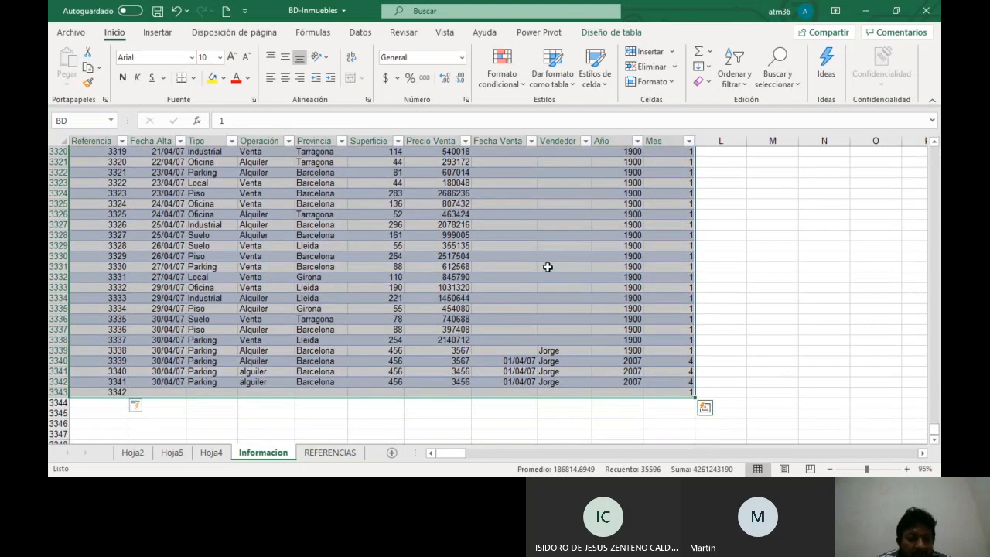
Examine the Mes formula in the new record and the Año cells of the records above it
{"action": "left_click", "coordinate": [173, 388]}
{"action": "left_click", "coordinate": [665, 392]}
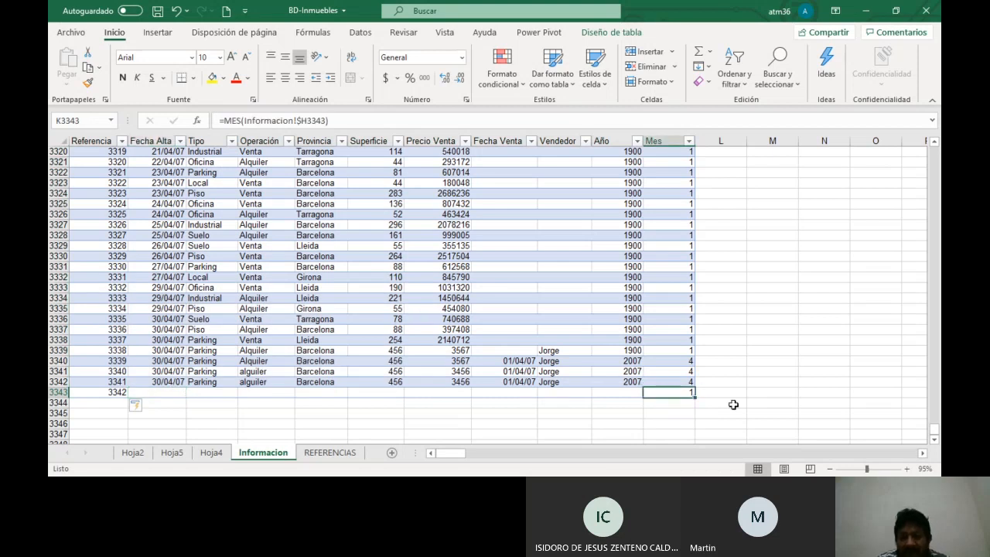
{"action": "key", "text": "Left"}
{"action": "key", "text": "Up"}
{"action": "key", "text": "Down"}
{"action": "key", "text": "Up"}
{"action": "key", "text": "Up"}
{"action": "key", "text": "Up"}
{"action": "key", "text": "Up"}
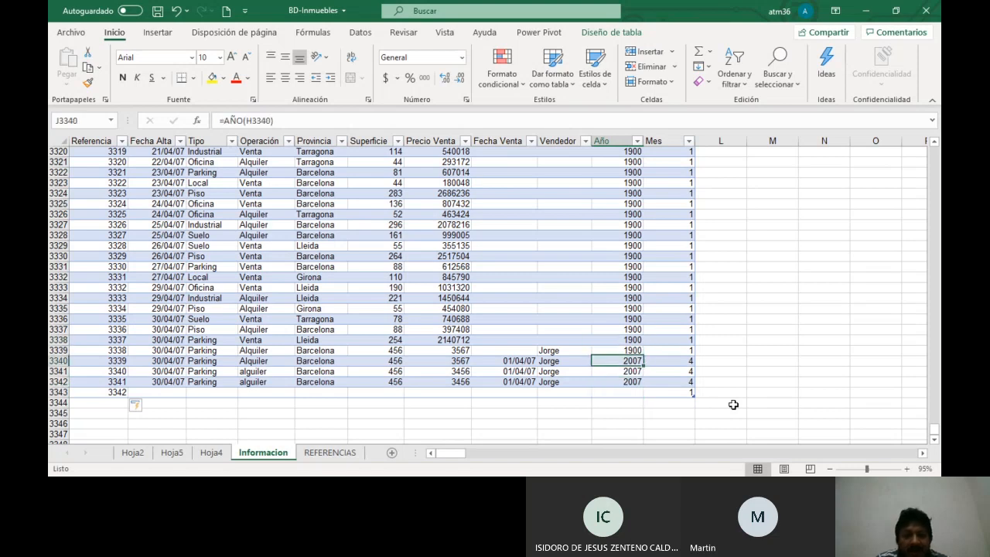
{"action": "key", "text": "Down"}
{"action": "key", "text": "Down"}
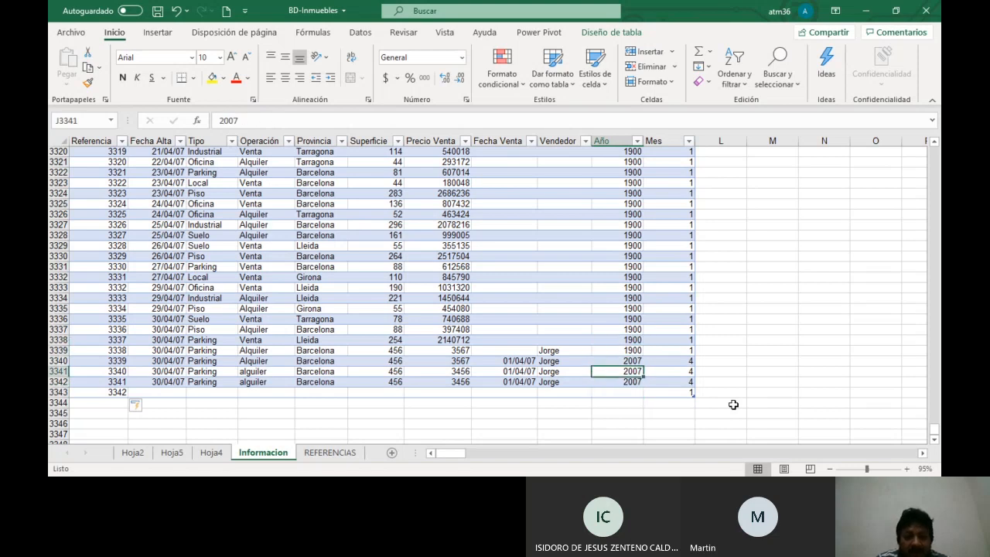
Fill the AÑO formula from J3339 down through J3343
{"action": "key", "text": "Up"}
{"action": "key", "text": "Down"}
{"action": "key", "text": "Up"}
{"action": "key", "text": "Up"}
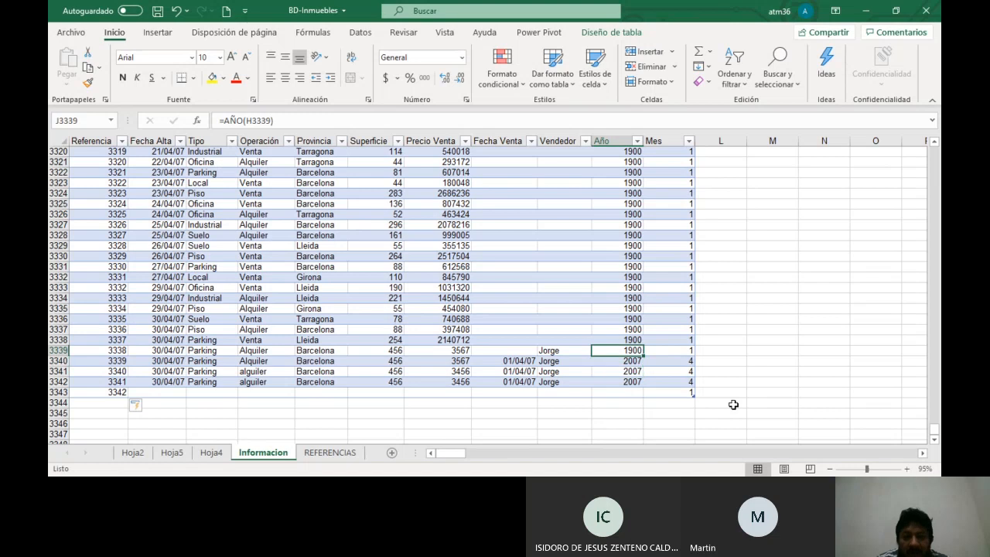
{"action": "left_click_drag", "start_coordinate": [642, 355], "coordinate": [643, 395]}
{"action": "left_click", "coordinate": [627, 391]}
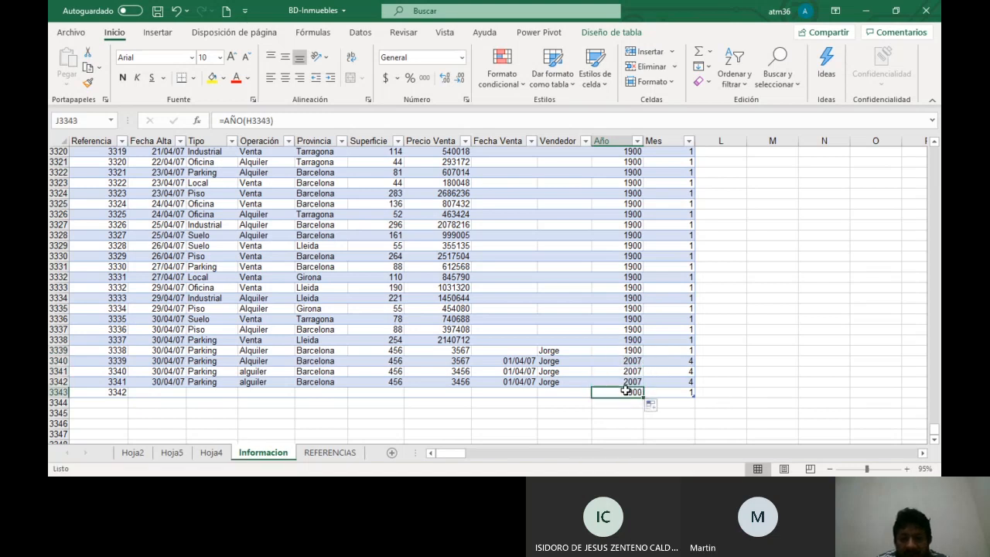
Complete the record in row 3343 by filling down Fecha Venta and the Fecha Alta through Precio Venta values from row 3342
{"action": "left_click", "coordinate": [517, 389]}
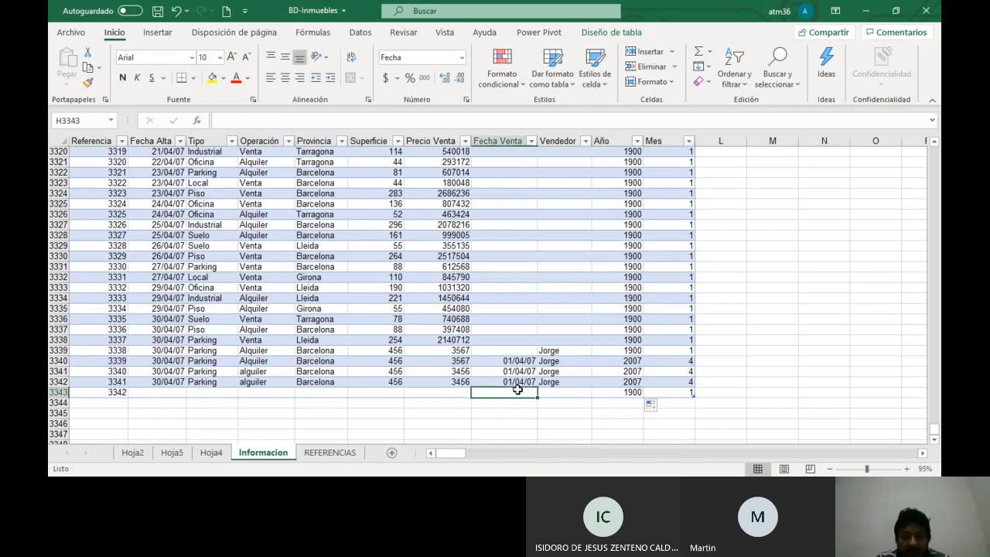
{"action": "key", "text": "ctrl+d"}
{"action": "key", "text": "Left"}
{"action": "key", "text": "Left"}
{"action": "key", "text": "Left"}
{"action": "key", "text": "Left"}
{"action": "key", "text": "Left"}
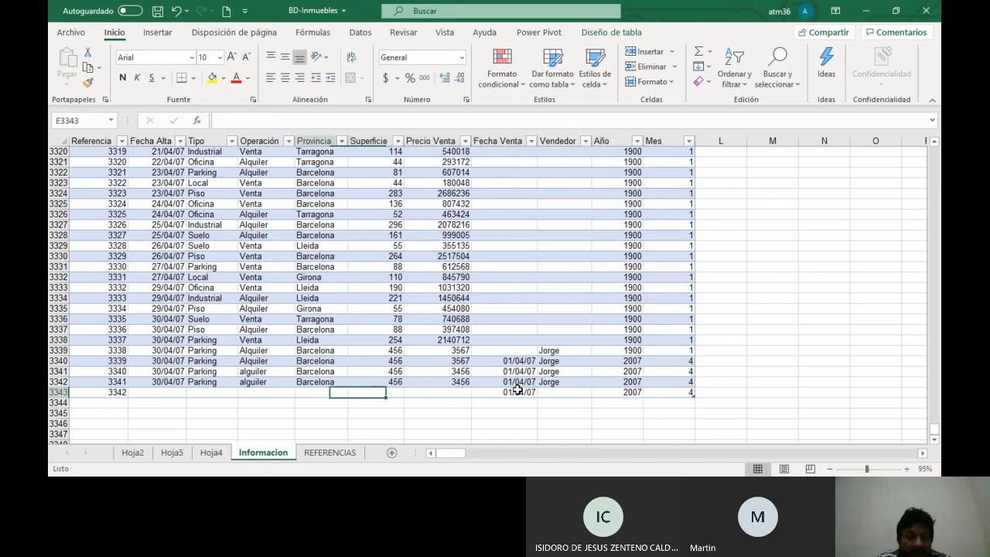
{"action": "key", "text": "Left"}
{"action": "key", "text": "Up"}
{"action": "key", "text": "shift+Down"}
{"action": "key", "text": "shift+Right"}
{"action": "key", "text": "shift+Right"}
{"action": "key", "text": "shift+Right"}
{"action": "key", "text": "shift+Right"}
{"action": "key", "text": "shift+Right"}
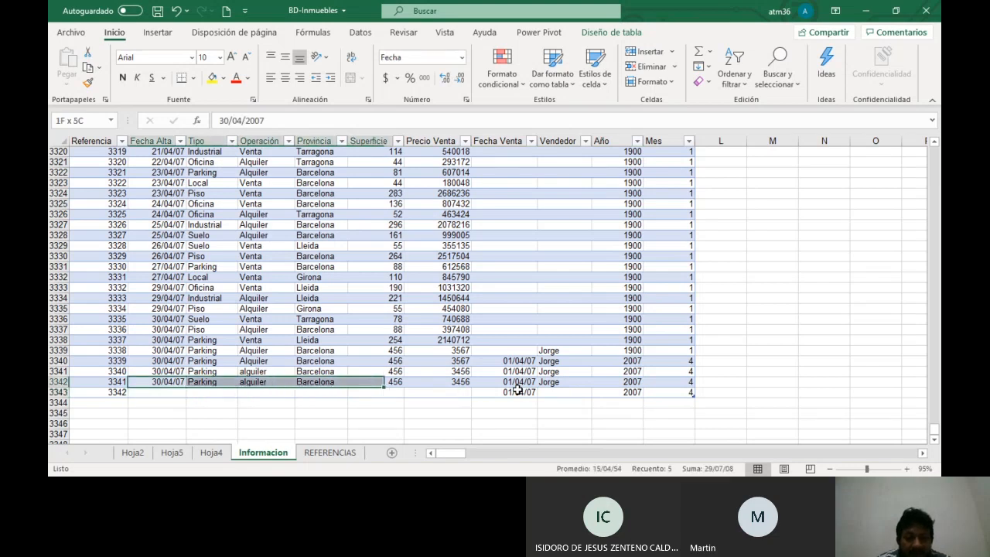
{"action": "key", "text": "ctrl+d"}
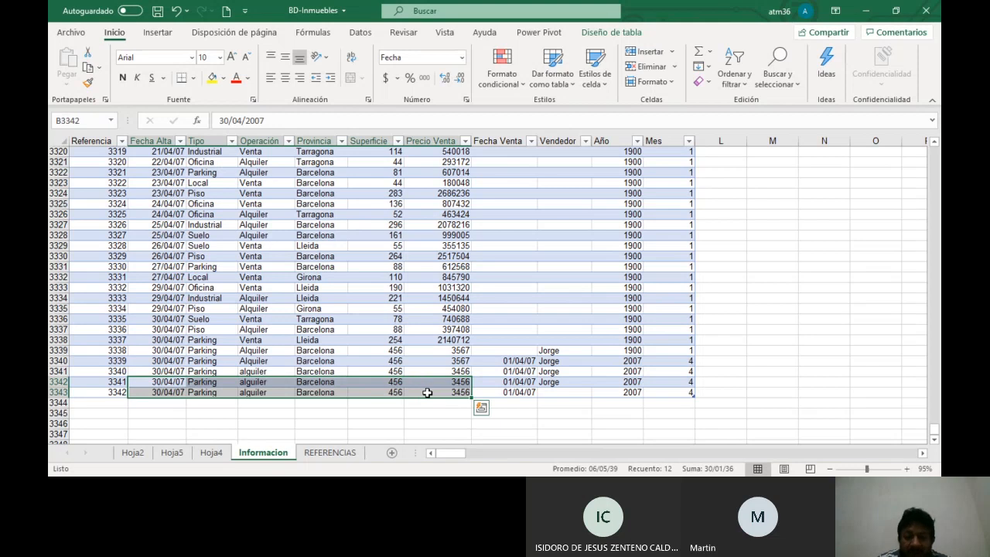
Check the Mes formula in K3343 and in an earlier record, and return to cell A1
{"action": "left_click", "coordinate": [656, 392]}
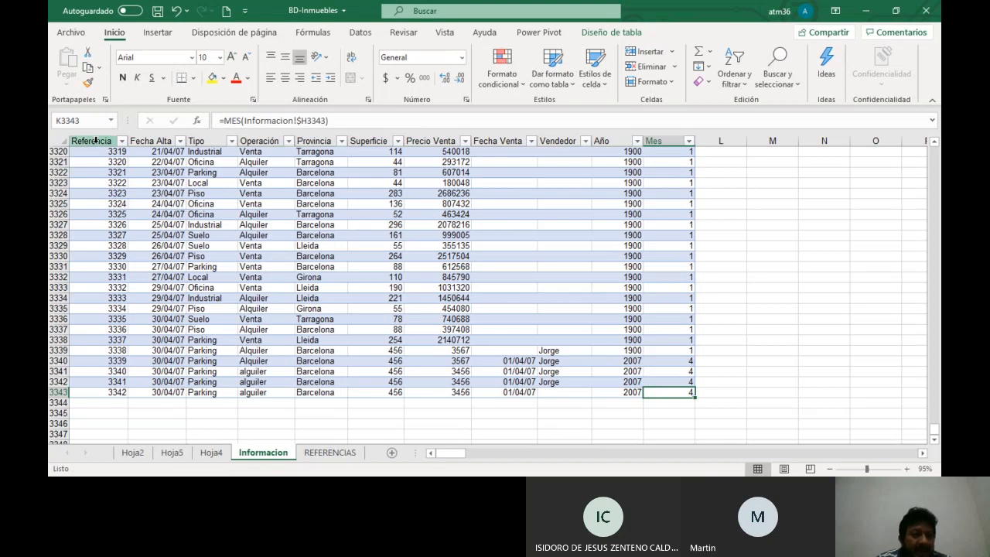
{"action": "scroll", "coordinate": [98, 310], "scroll_direction": "down", "scroll_amount": 1}
{"action": "scroll", "coordinate": [99, 310], "scroll_direction": "up", "scroll_amount": 2}
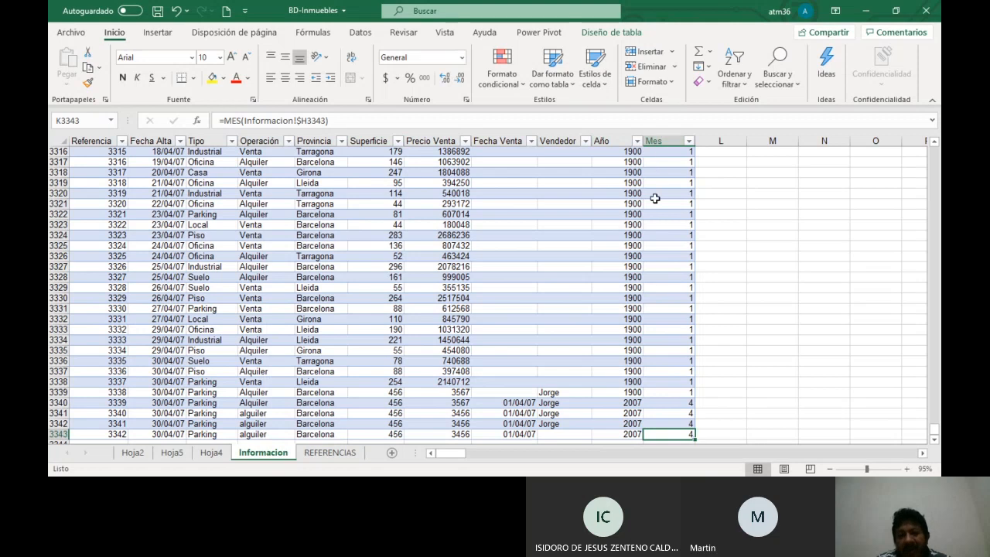
{"action": "scroll", "coordinate": [654, 199], "scroll_direction": "up", "scroll_amount": 2}
{"action": "scroll", "coordinate": [655, 199], "scroll_direction": "up", "scroll_amount": 20}
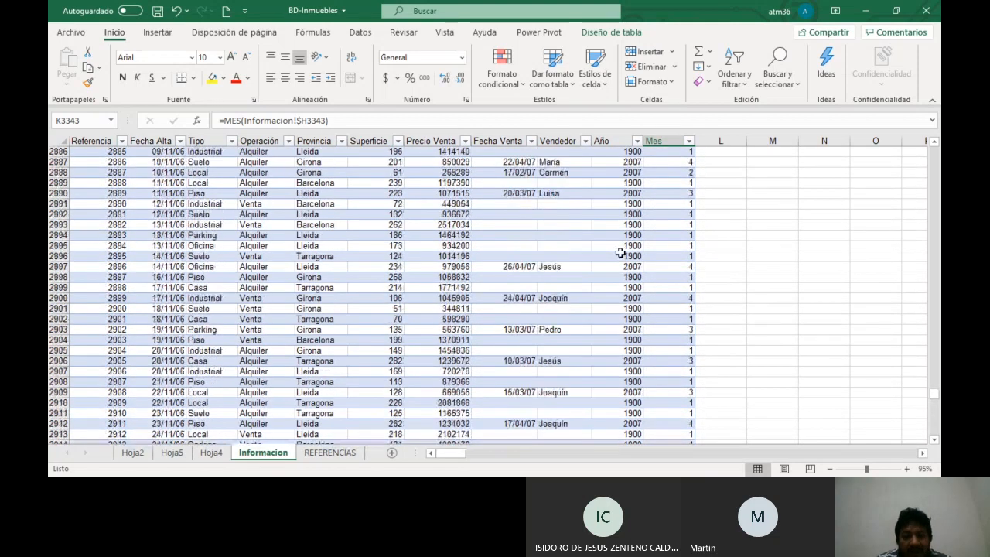
{"action": "scroll", "coordinate": [659, 232], "scroll_direction": "up", "scroll_amount": 20}
{"action": "left_click", "coordinate": [660, 234]}
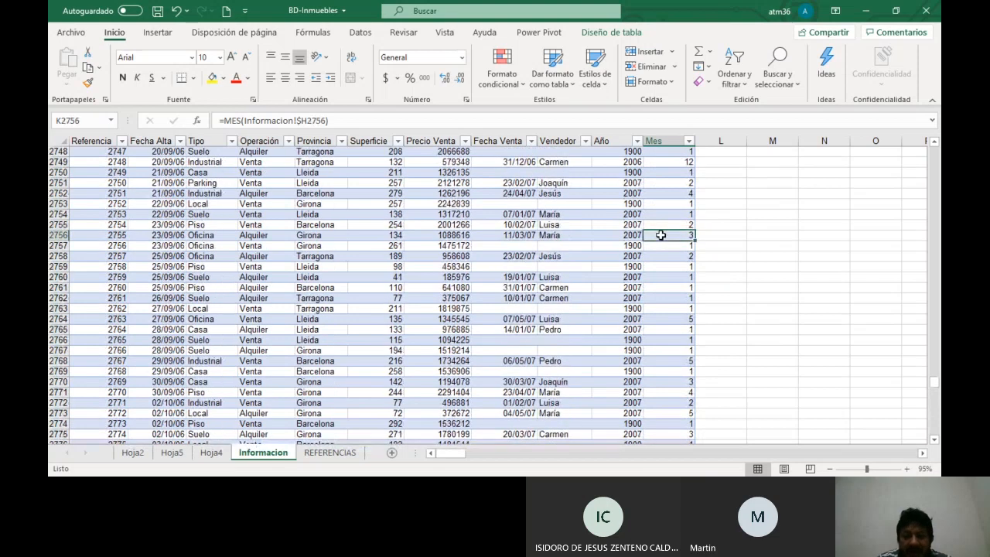
{"action": "key", "text": "ctrl+Home"}
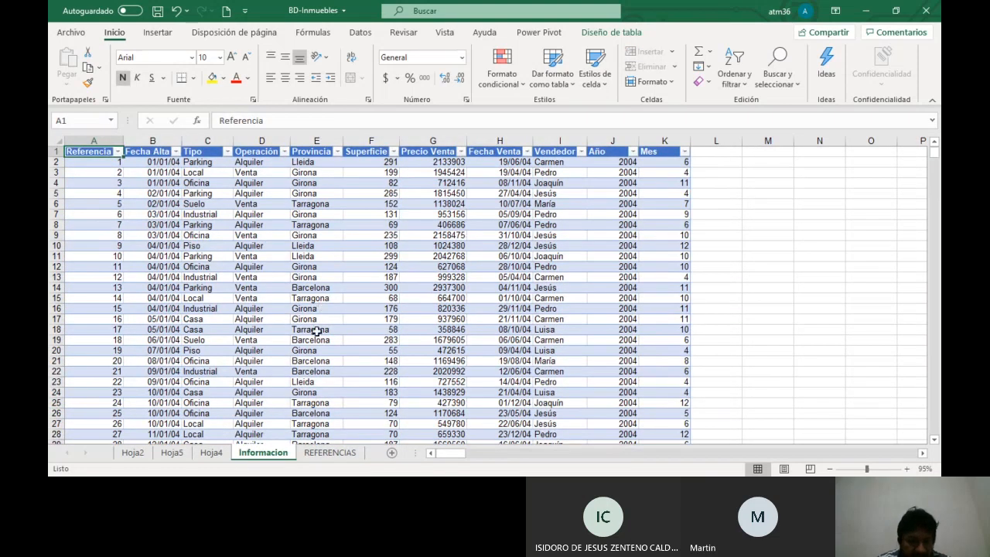
{"action": "left_click", "coordinate": [360, 487]}
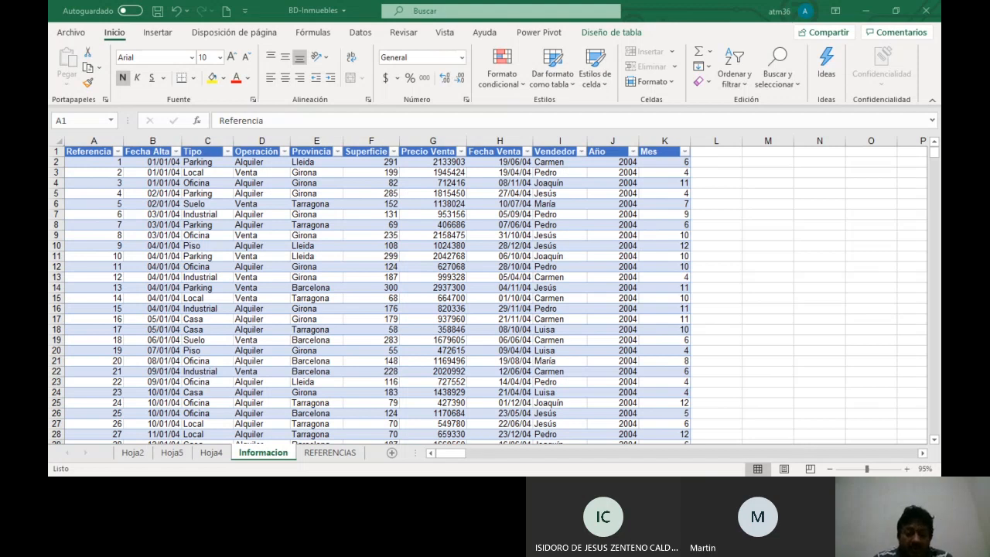
{"action": "key", "text": "ctrl+c"}
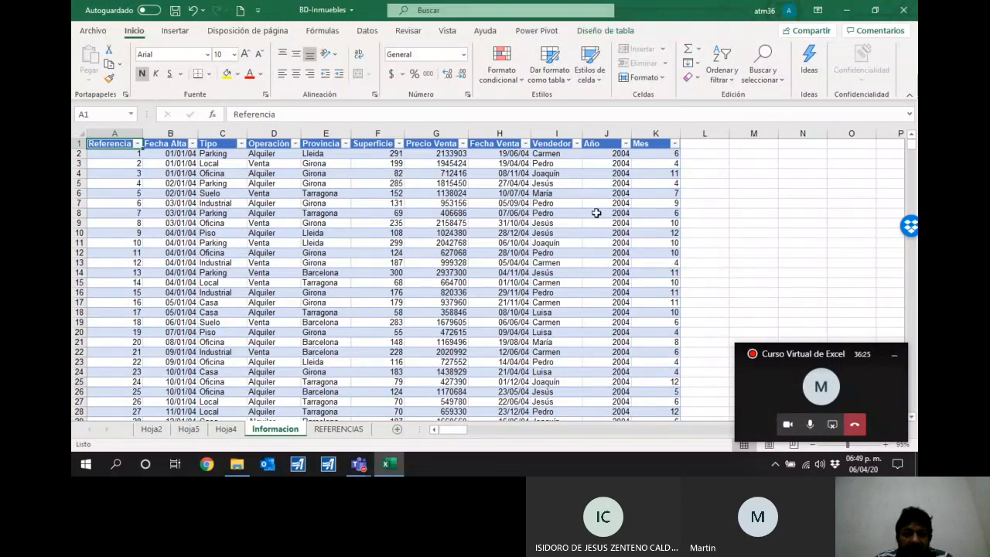
Review the workbook's defined names, comparing the type and reference of BaseDeDatos, table BD and the name defined on REFERENCIAS
{"action": "left_click", "coordinate": [322, 34]}
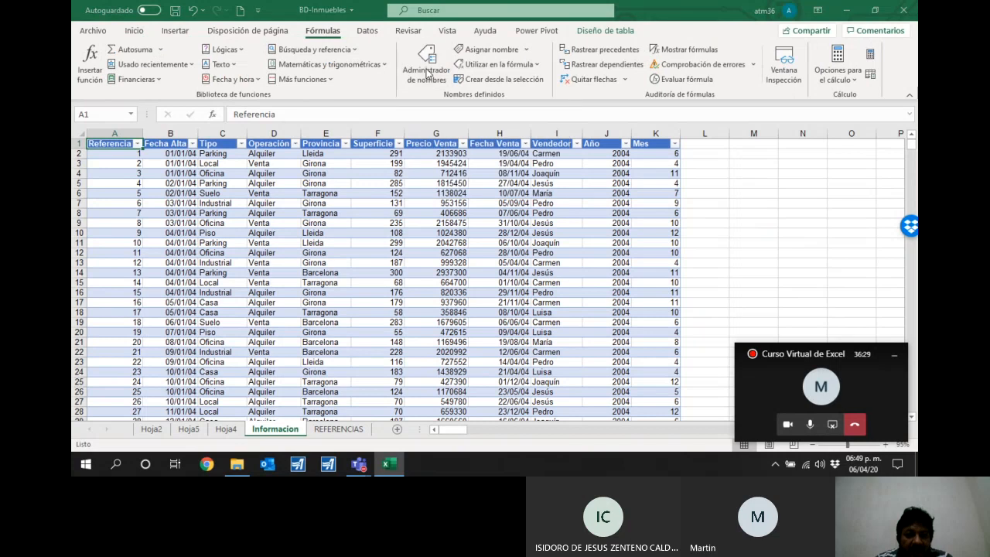
{"action": "left_click", "coordinate": [426, 74]}
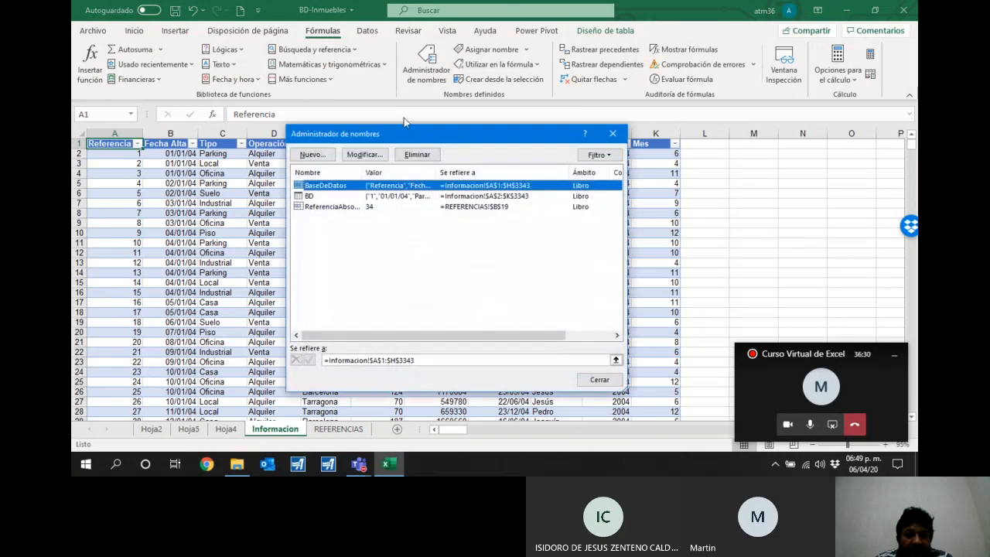
{"action": "left_click", "coordinate": [324, 196]}
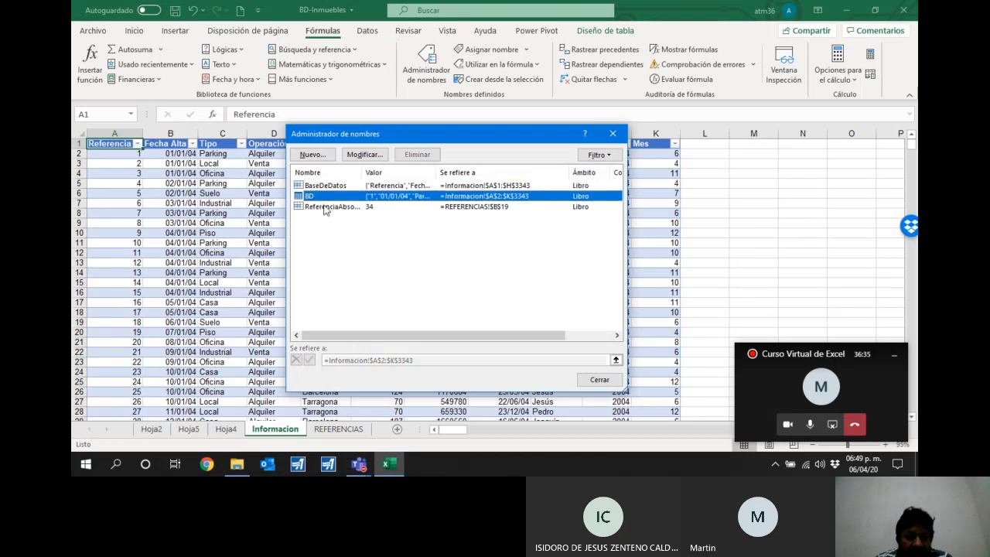
{"action": "left_click", "coordinate": [325, 207]}
{"action": "left_click", "coordinate": [333, 188]}
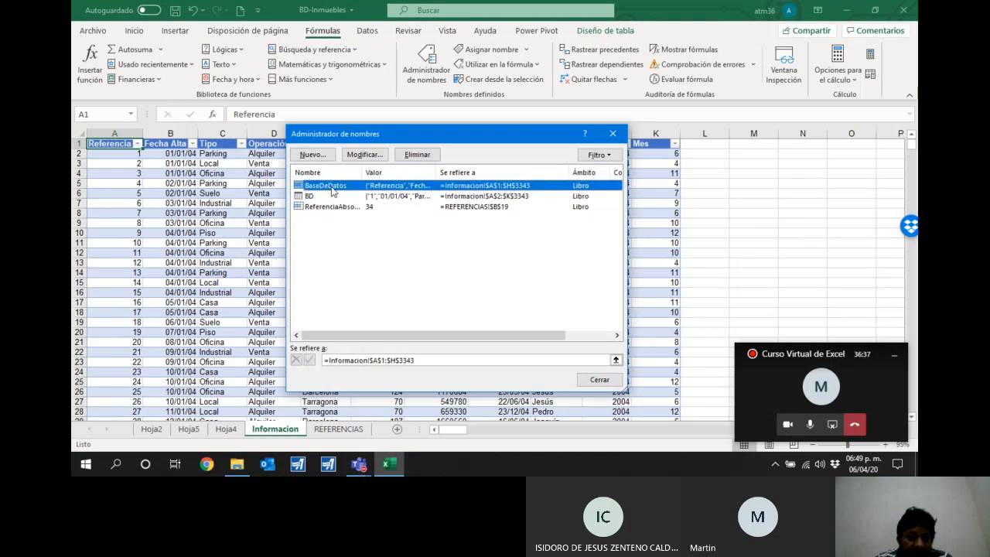
{"action": "left_click", "coordinate": [332, 208]}
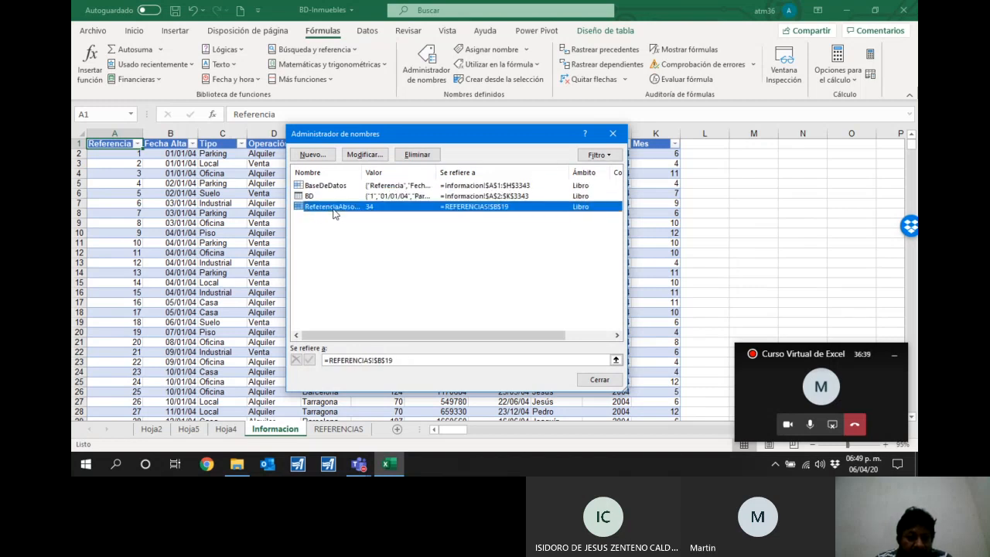
{"action": "left_click", "coordinate": [301, 187]}
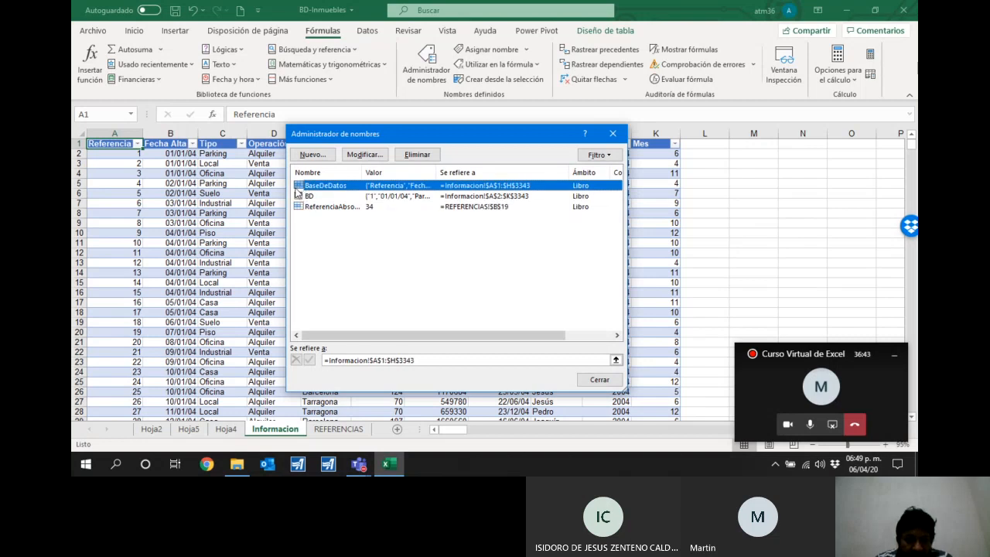
{"action": "left_click", "coordinate": [301, 207]}
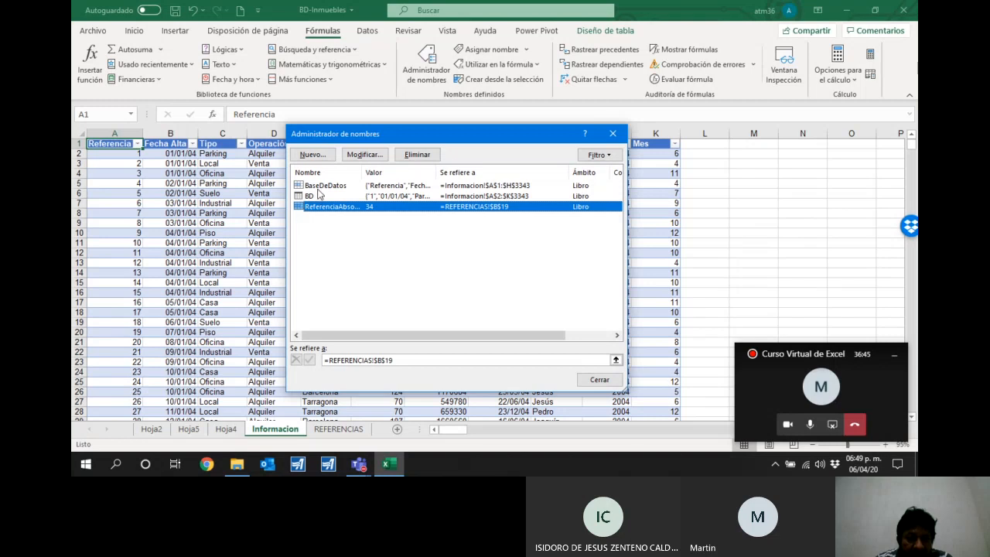
{"action": "left_click", "coordinate": [319, 189]}
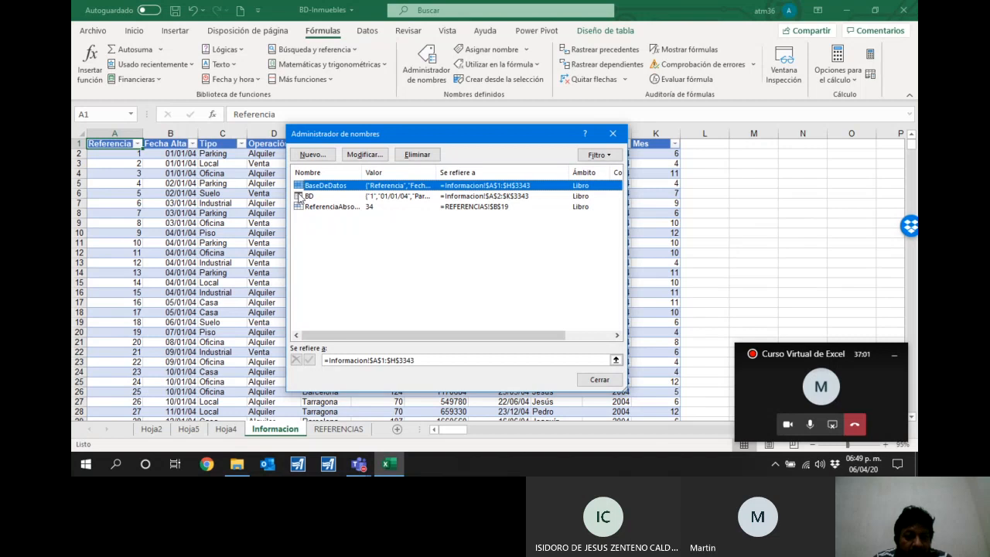
{"action": "left_click", "coordinate": [321, 200]}
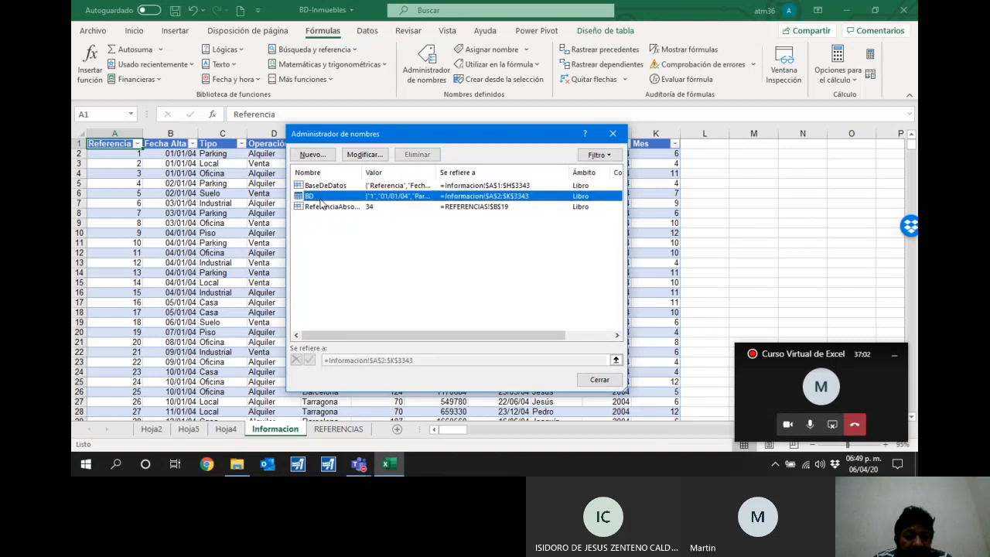
{"action": "left_click", "coordinate": [383, 186]}
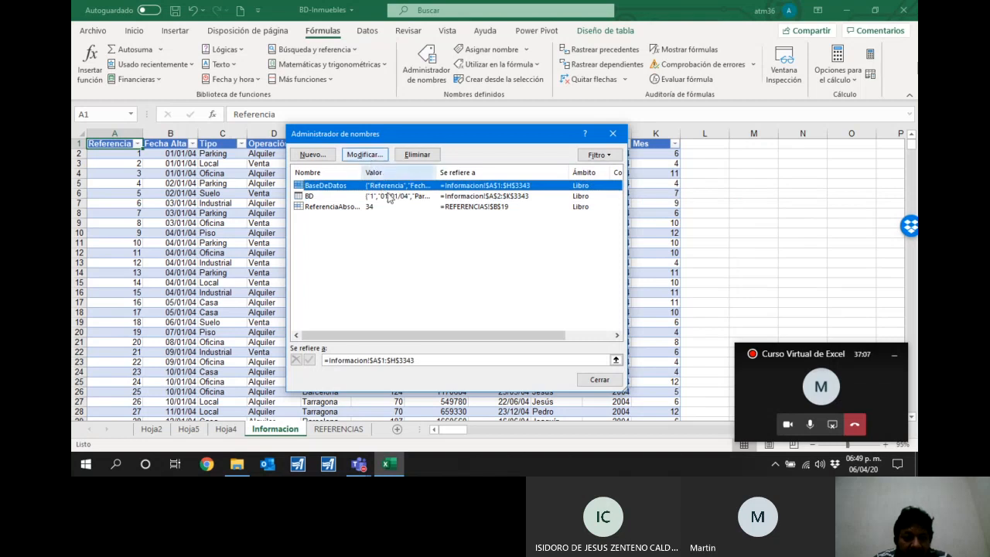
{"action": "left_click", "coordinate": [392, 208]}
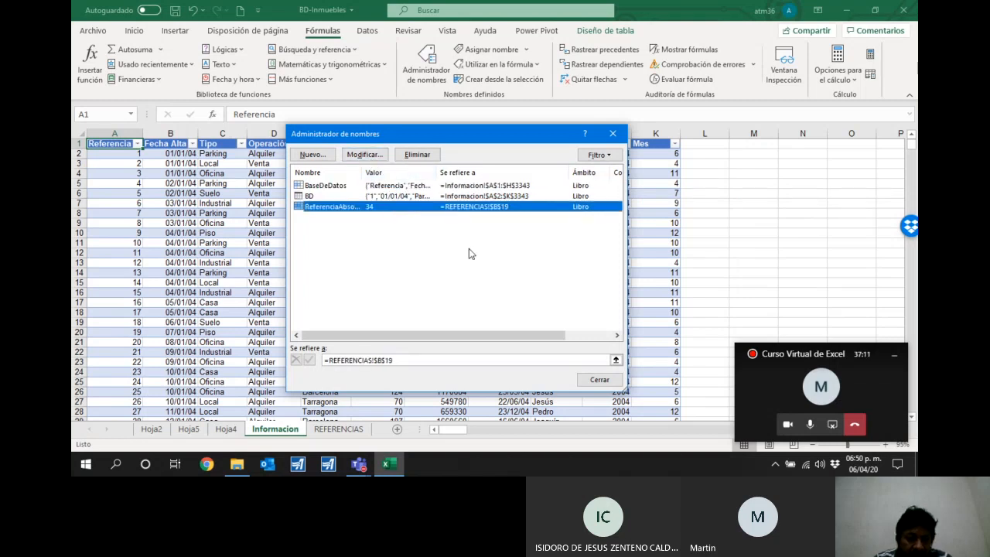
{"action": "left_click", "coordinate": [598, 379]}
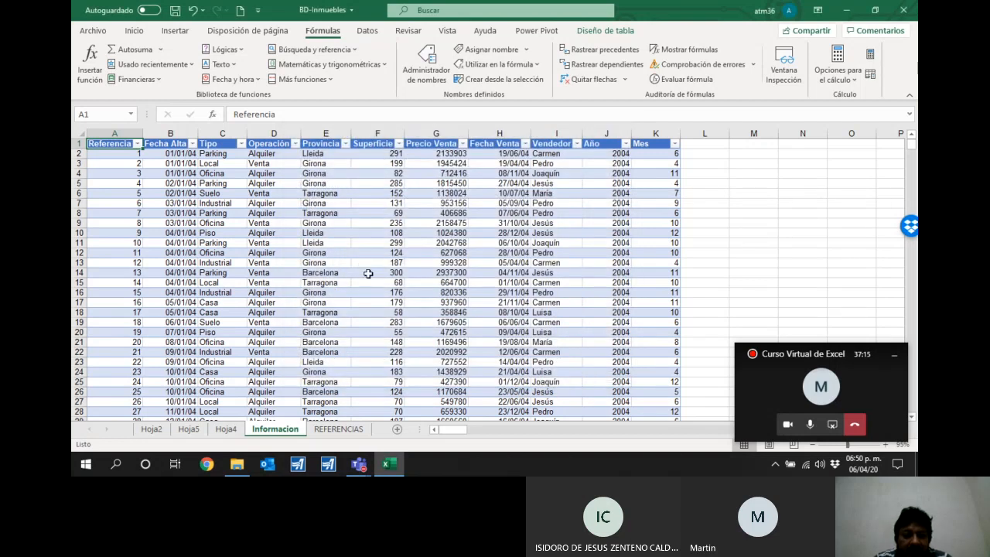
Try to create a pivot table from table BD with the source changed to Informacion!$A$2:$K$13, and cancel it
{"action": "left_click", "coordinate": [216, 145]}
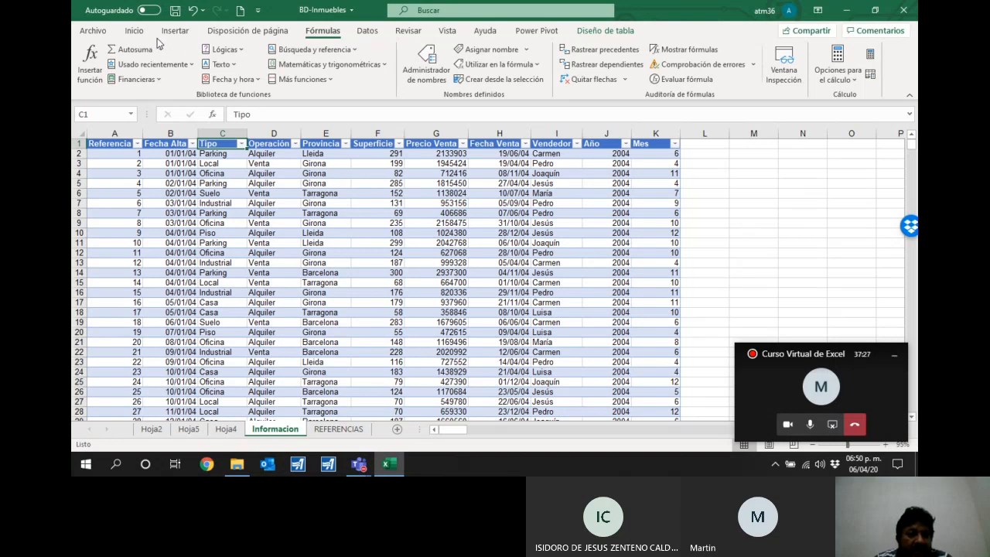
{"action": "left_click", "coordinate": [134, 30]}
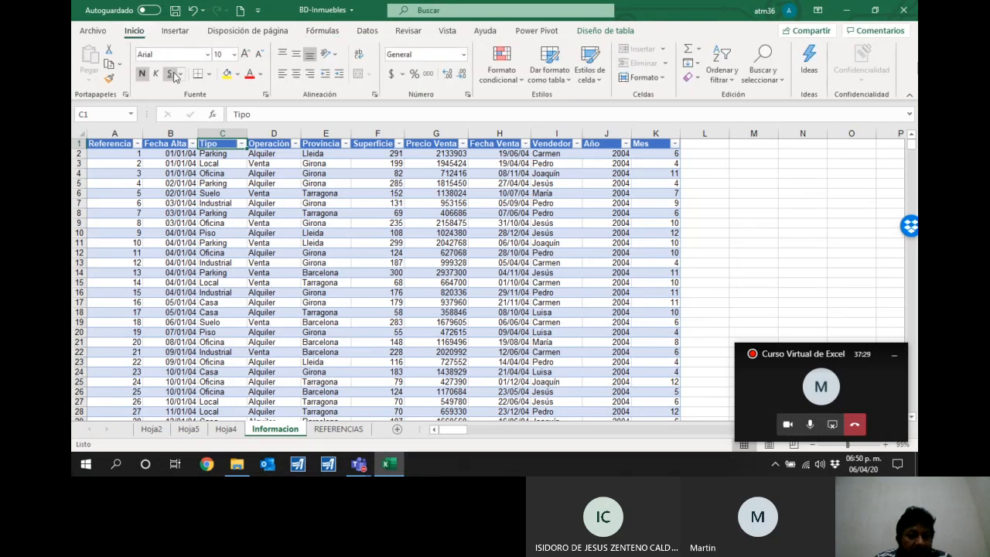
{"action": "left_click", "coordinate": [175, 30]}
{"action": "left_click", "coordinate": [108, 63]}
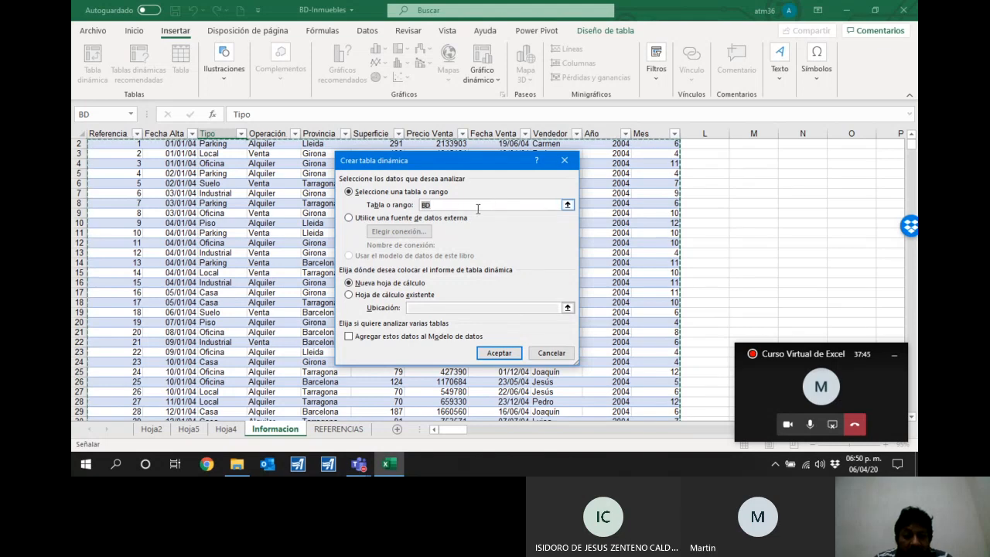
{"action": "left_click", "coordinate": [568, 205]}
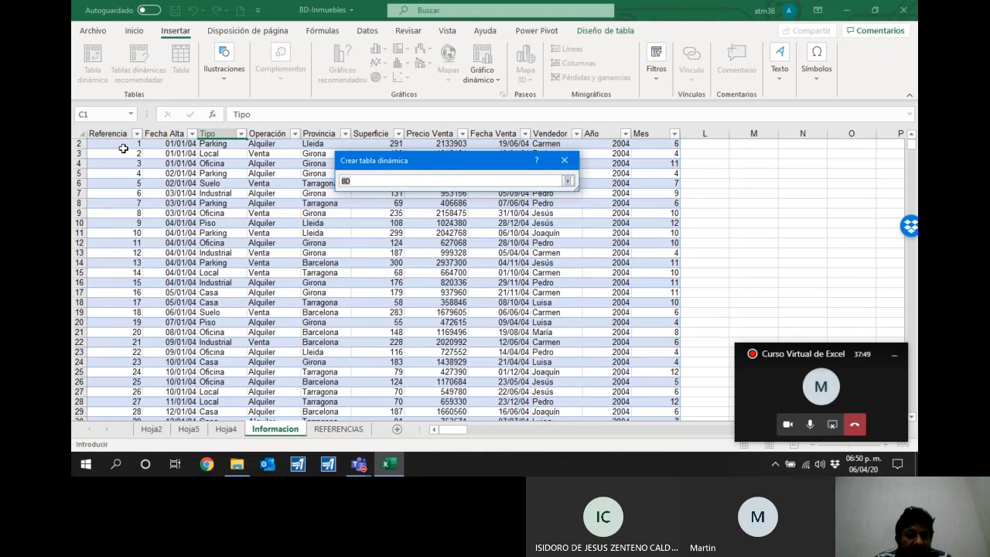
{"action": "left_click_drag", "start_coordinate": [122, 147], "coordinate": [678, 252]}
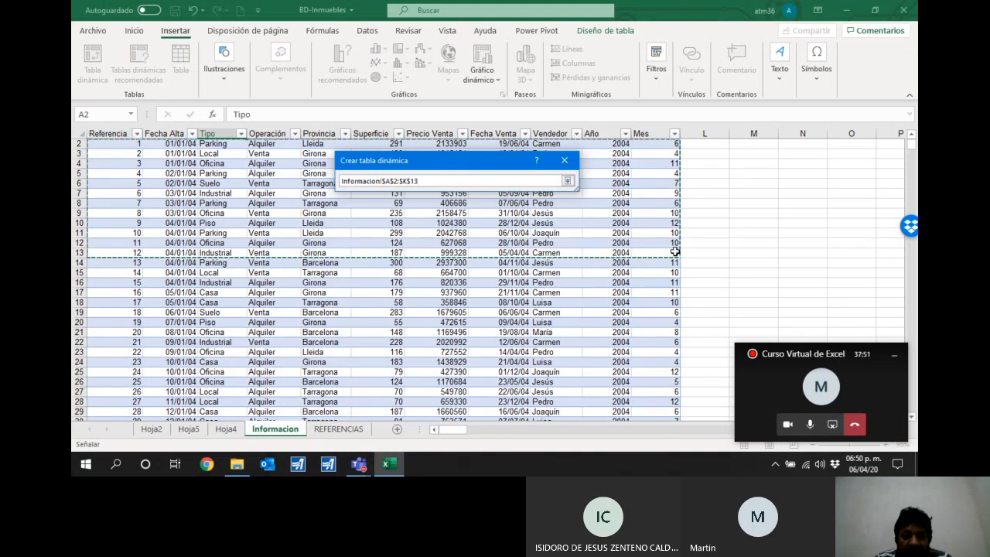
{"action": "left_click", "coordinate": [568, 181]}
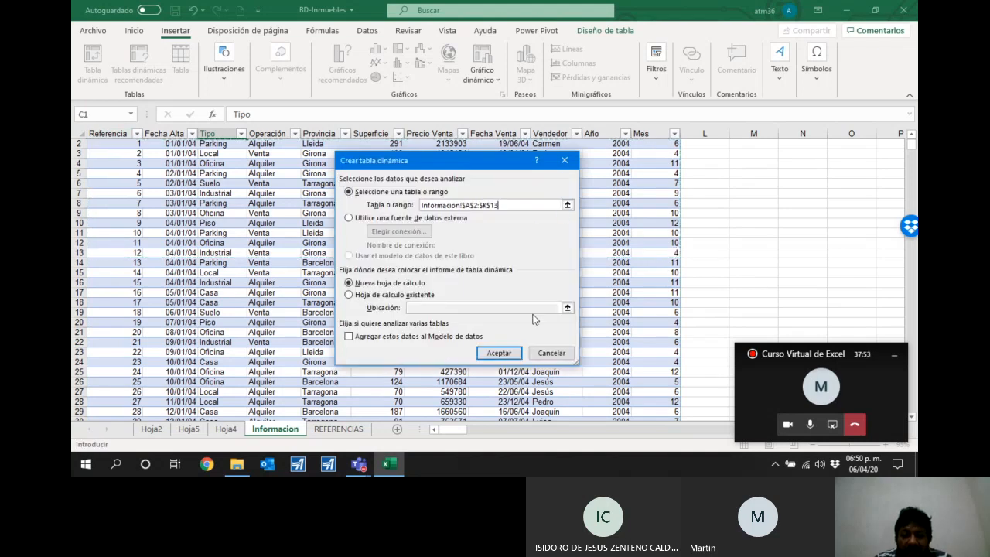
{"action": "left_click", "coordinate": [568, 353]}
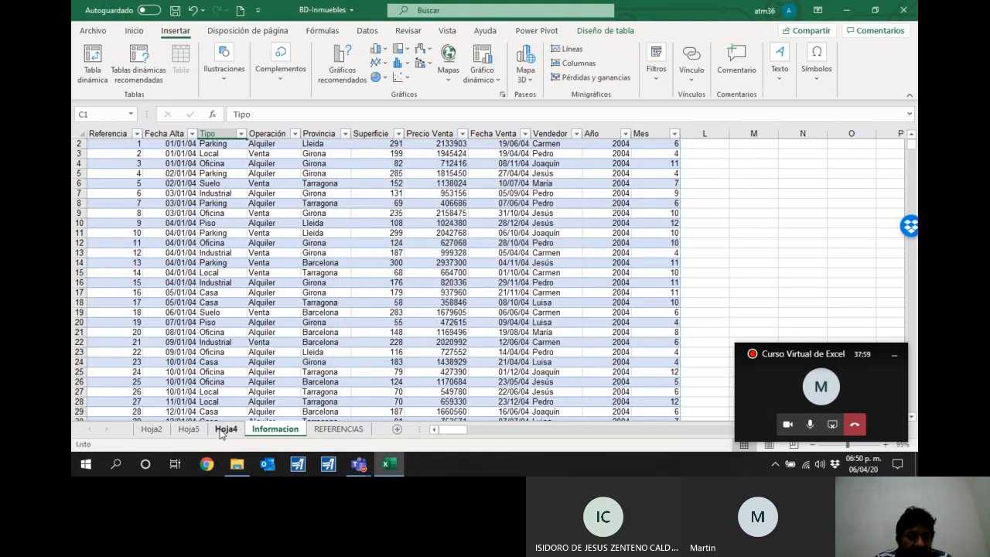
Open the existing pivot table on Hoja2 and minimise the floating meeting window covering its field areas
{"action": "left_click", "coordinate": [193, 432]}
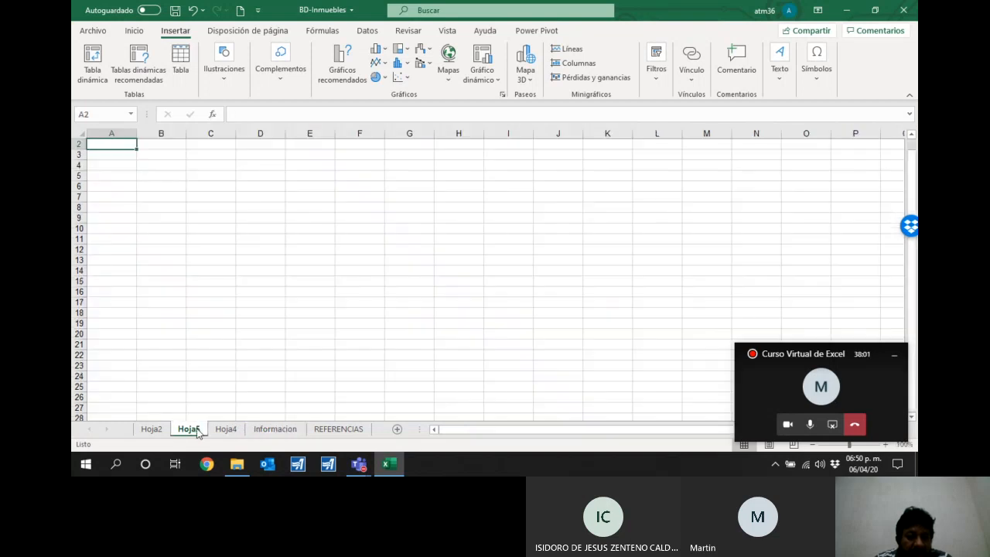
{"action": "left_click", "coordinate": [164, 431]}
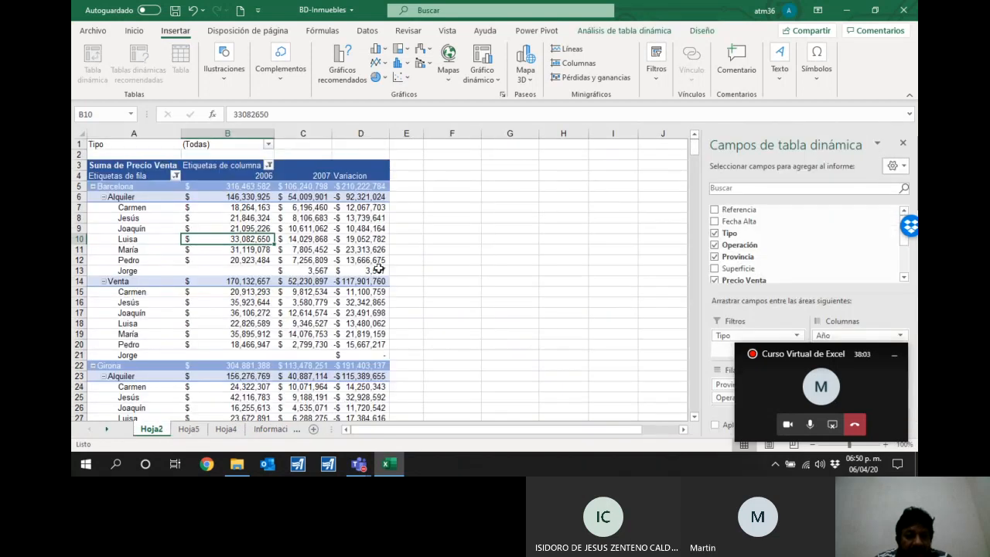
{"action": "left_click", "coordinate": [895, 357]}
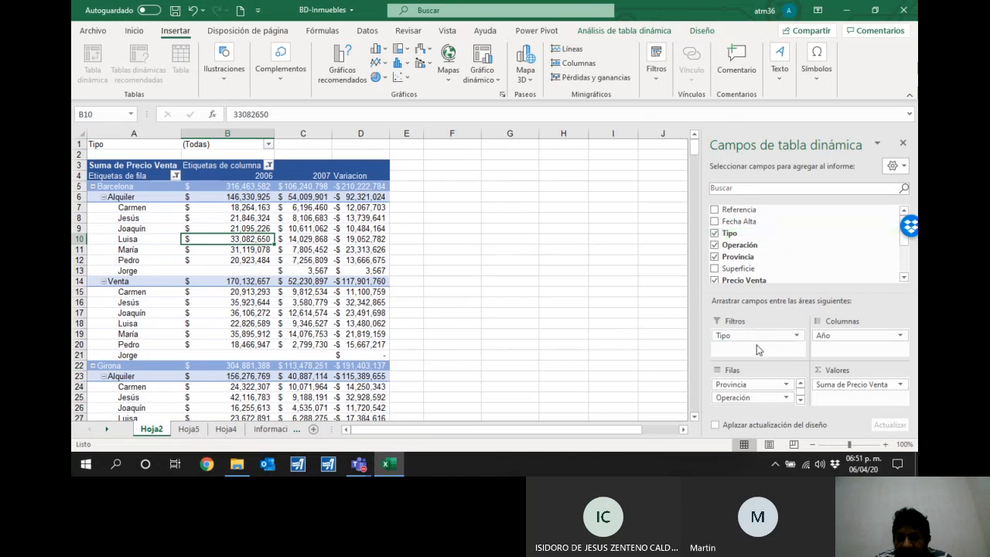
Remove Tipo from the pivot table's report filter, then add it again as a row field and move it back to the filters
{"action": "left_click_drag", "start_coordinate": [757, 337], "coordinate": [633, 306]}
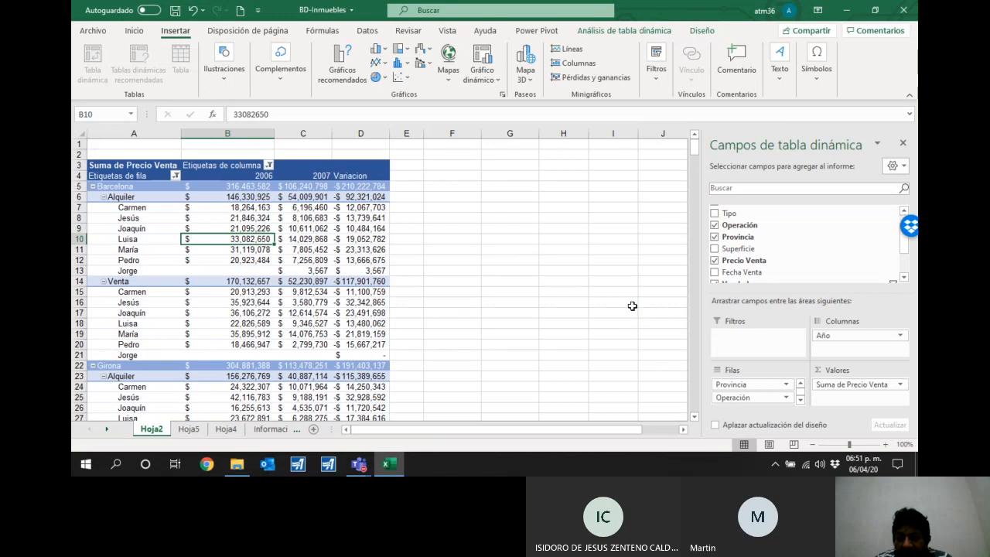
{"action": "left_click", "coordinate": [714, 215]}
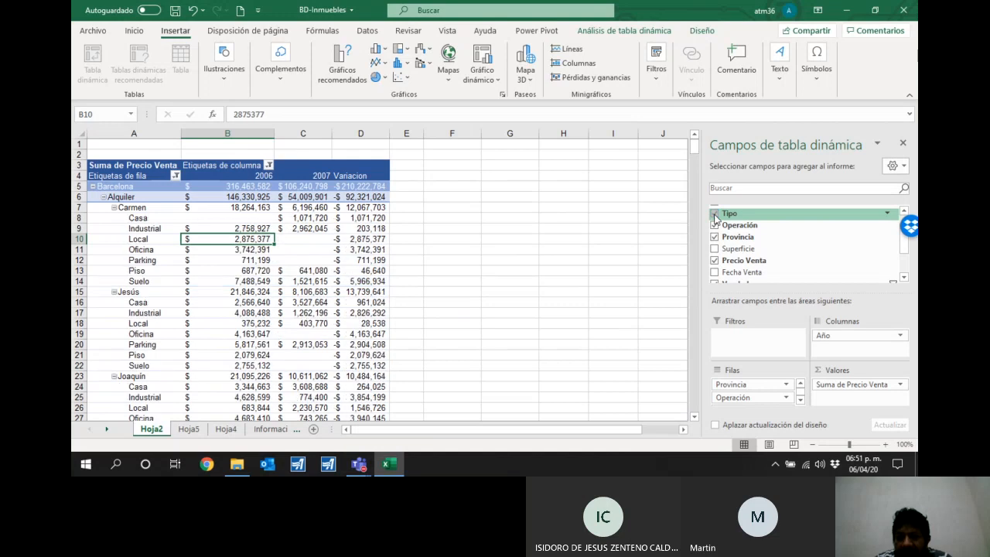
{"action": "left_click", "coordinate": [801, 399]}
{"action": "left_click", "coordinate": [801, 399]}
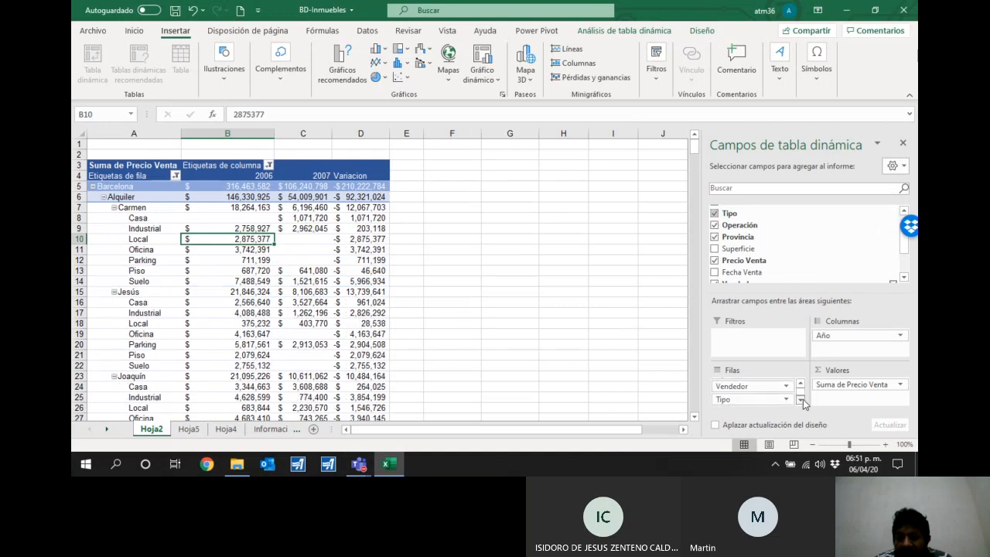
{"action": "left_click_drag", "start_coordinate": [762, 402], "coordinate": [762, 348]}
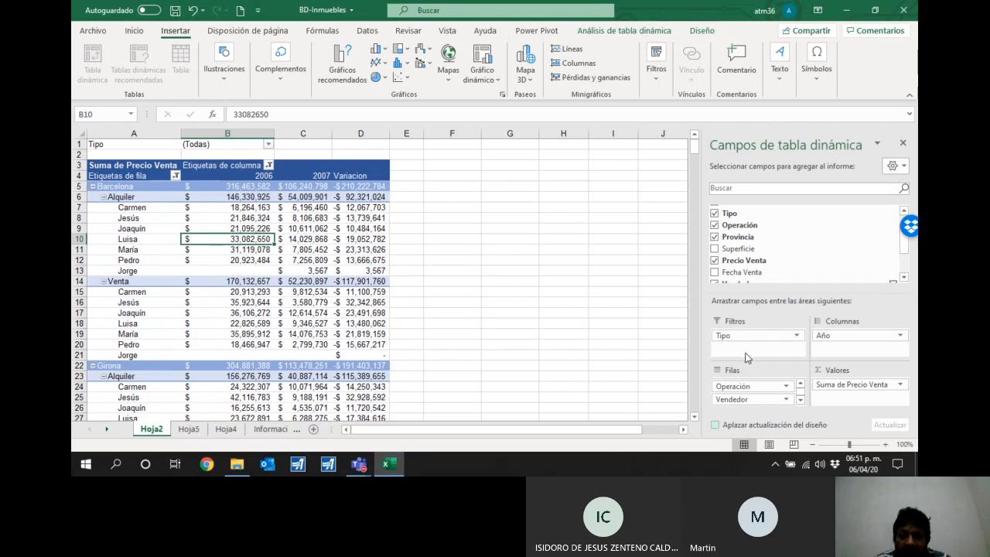
Examine the items offered by the Tipo report filter and the options of the Año column field
{"action": "left_click", "coordinate": [267, 146]}
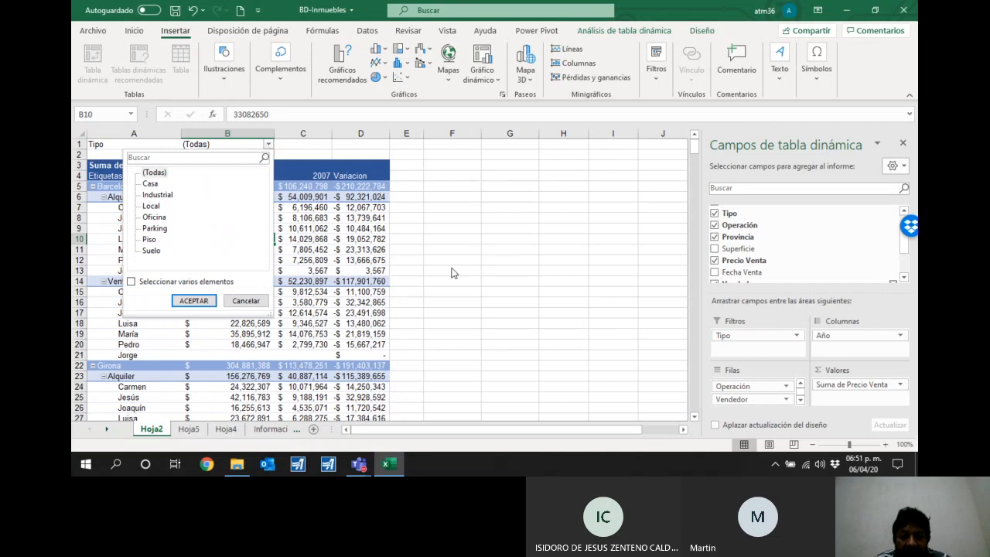
{"action": "left_click", "coordinate": [838, 340]}
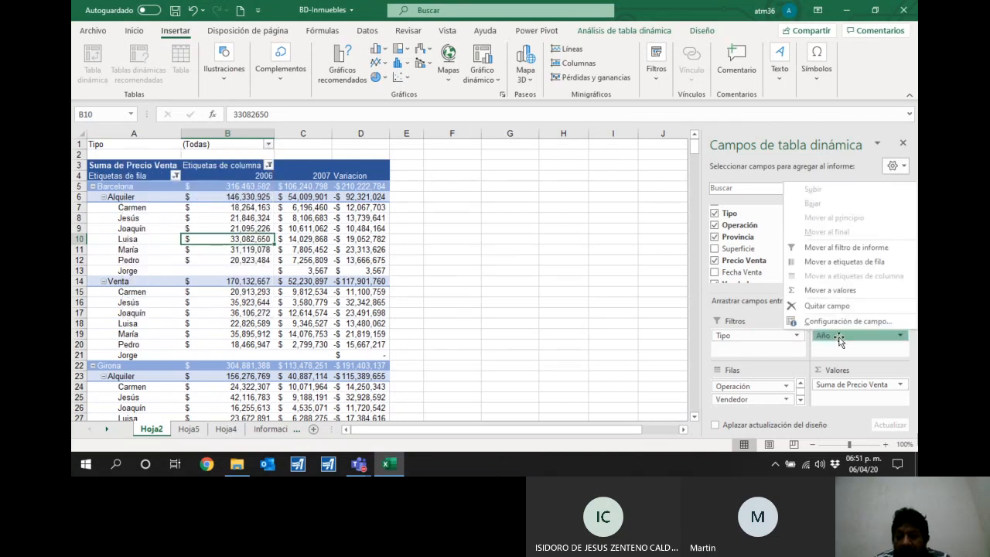
{"action": "left_click", "coordinate": [796, 398]}
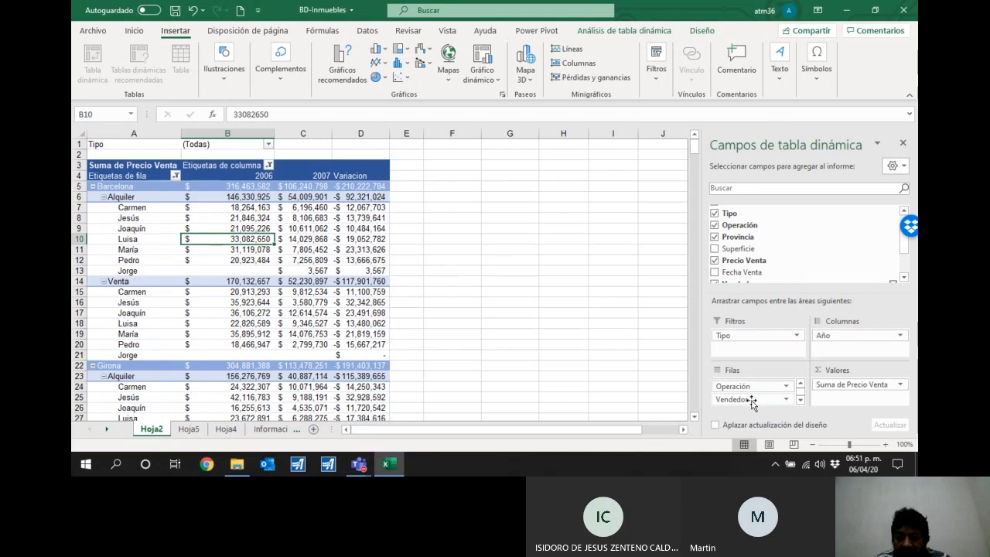
Reorder the row fields so Operación comes before Provincia, and check the options of Suma de Precio Venta
{"action": "left_click", "coordinate": [800, 383]}
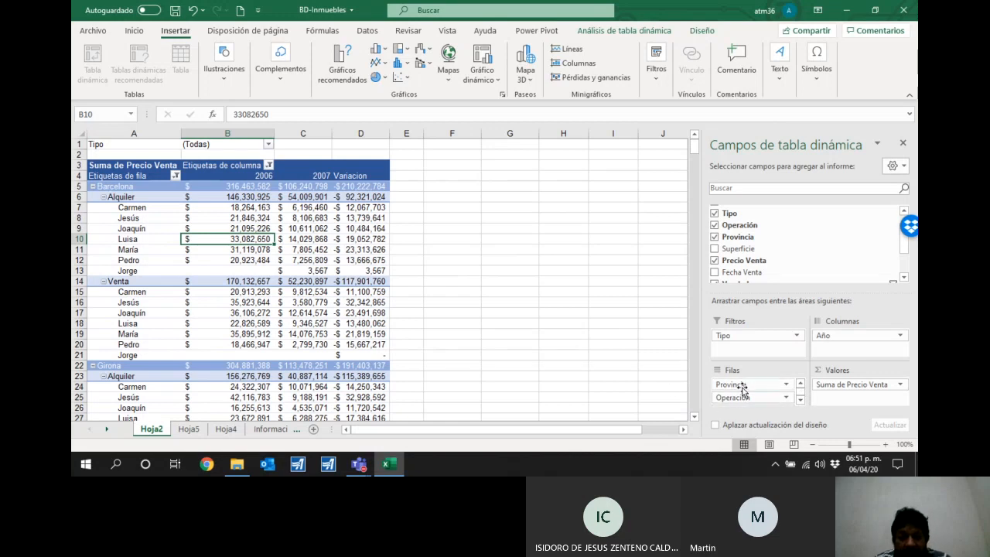
{"action": "left_click_drag", "start_coordinate": [741, 386], "coordinate": [746, 397]}
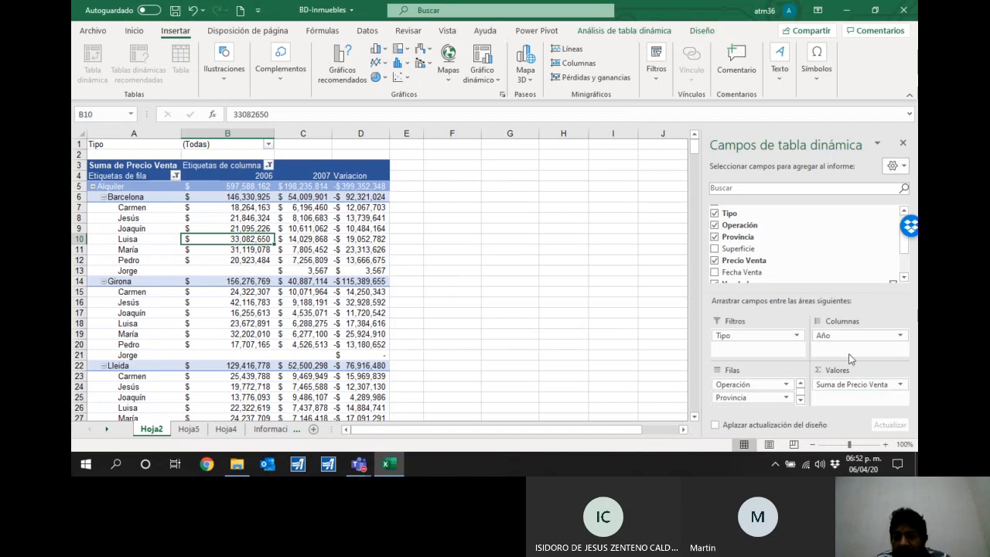
{"action": "left_click", "coordinate": [900, 384]}
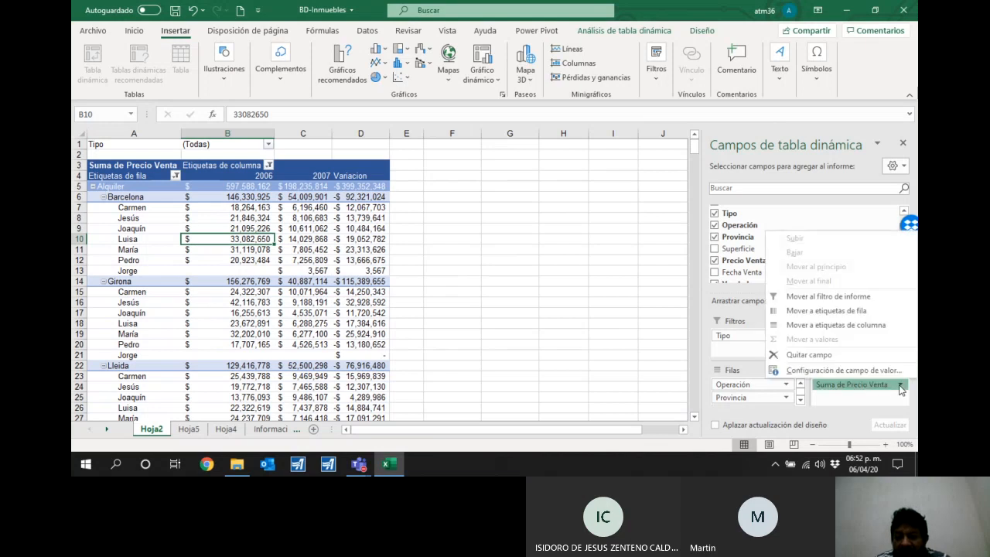
{"action": "left_click", "coordinate": [707, 363]}
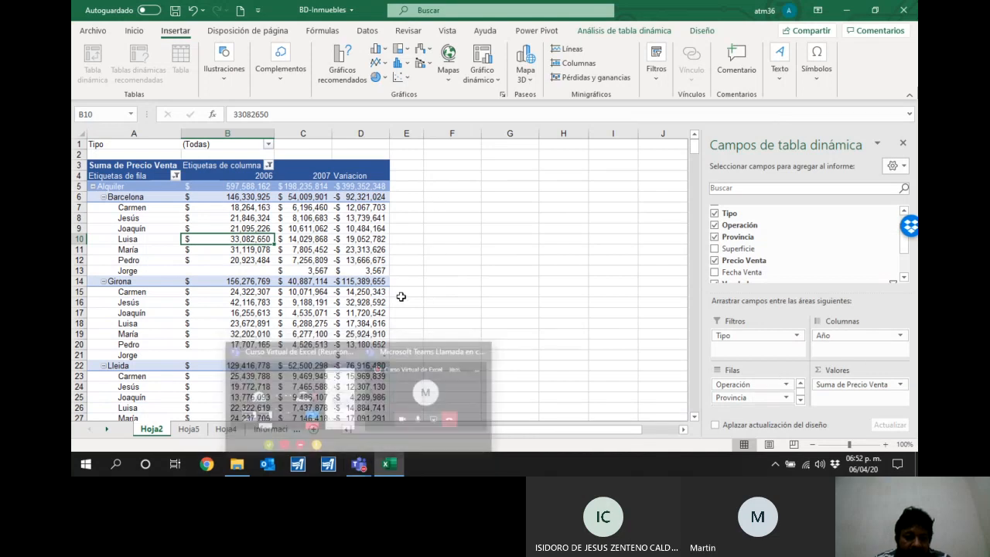
Switch to the Microsoft Teams meeting window and stop the meeting recording
{"action": "mouse_move", "coordinate": [361, 468]}
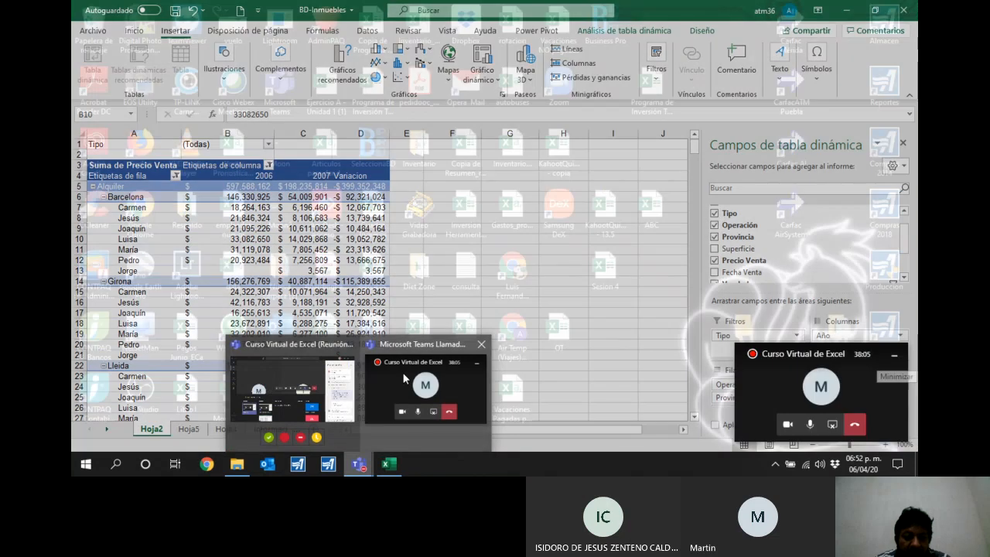
{"action": "left_click", "coordinate": [403, 372]}
{"action": "mouse_move", "coordinate": [361, 467]}
{"action": "left_click", "coordinate": [432, 352]}
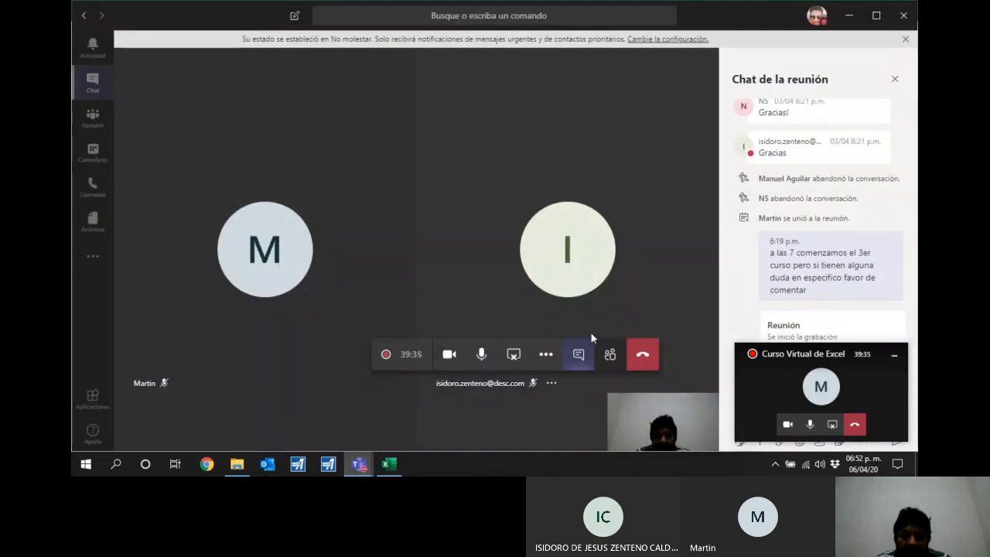
{"action": "left_click", "coordinate": [546, 360]}
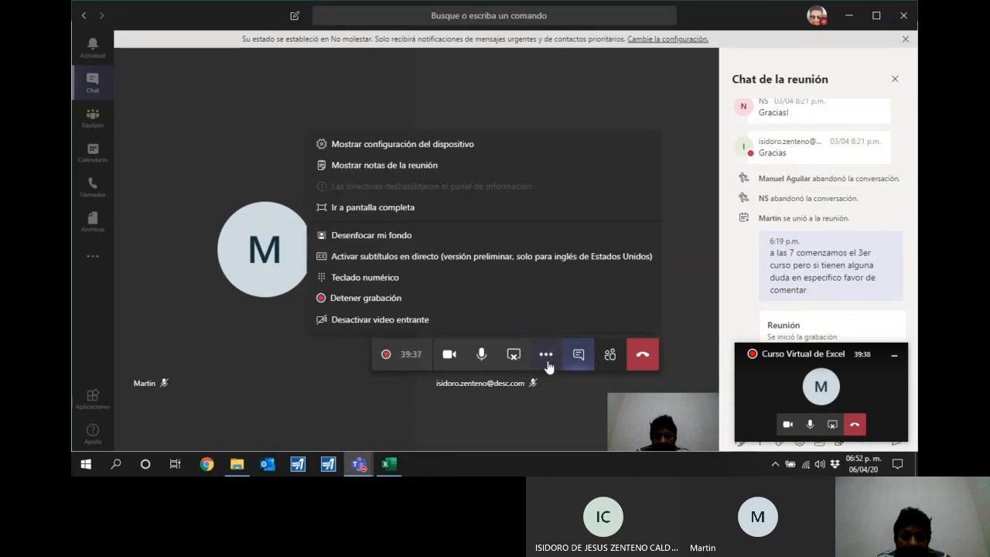
{"action": "left_click", "coordinate": [412, 302]}
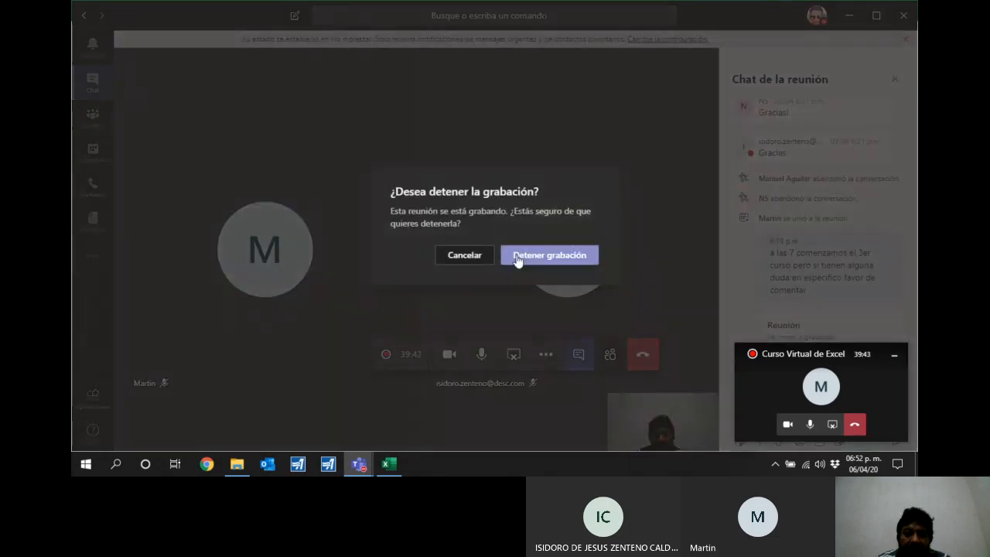